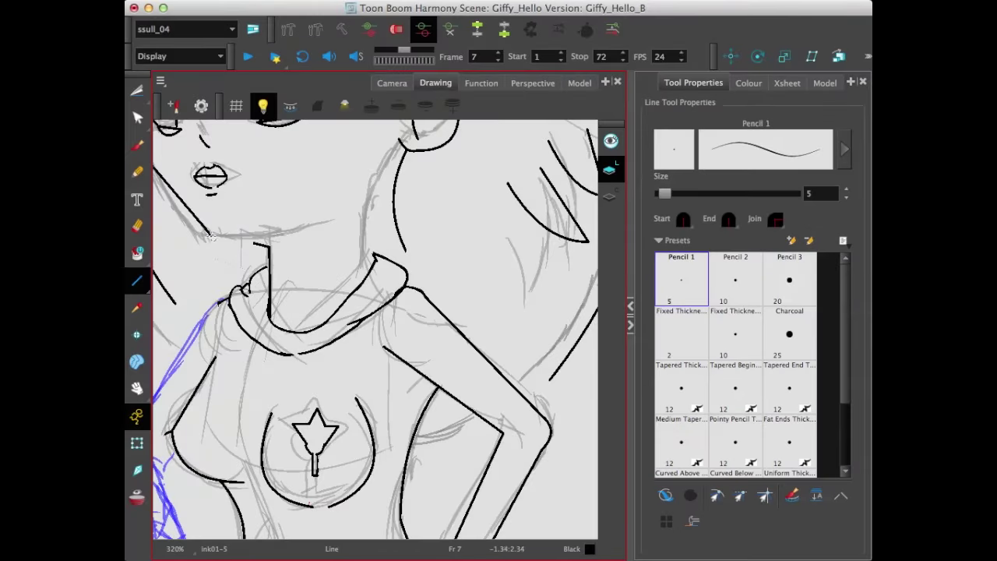
# Draw a straight line from the chin to the front of the neck, and turn on contour snapping for lines
pyautogui.moveTo(211, 236); pyautogui.dragTo(267, 245)
pyautogui.click(717, 495)
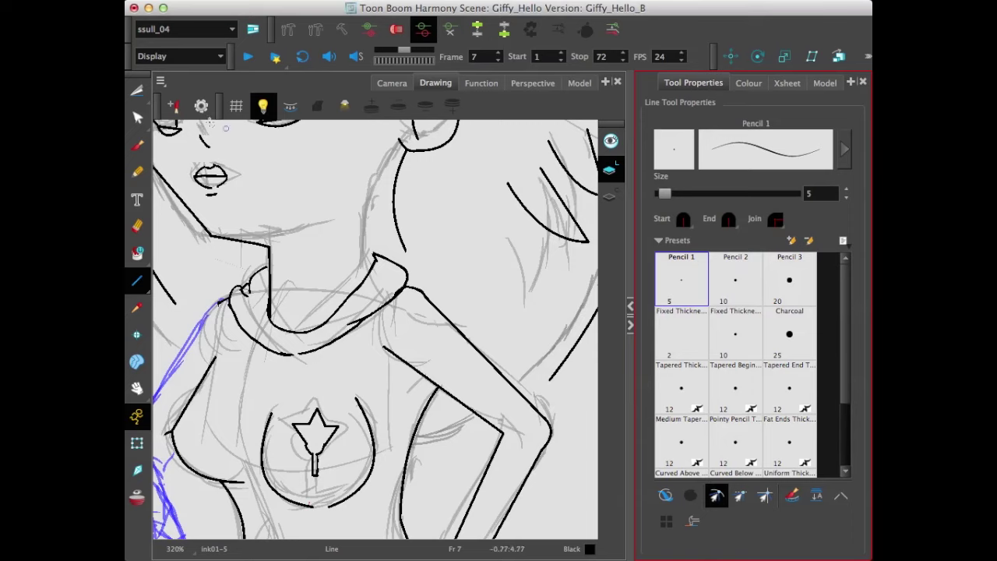
# Reshape the back-of-neck line with the Contour Editor so it curves from beneath the ear to the corner of the collar
pyautogui.click(140, 92)
pyautogui.click(137, 117)
pyautogui.click(400, 189)
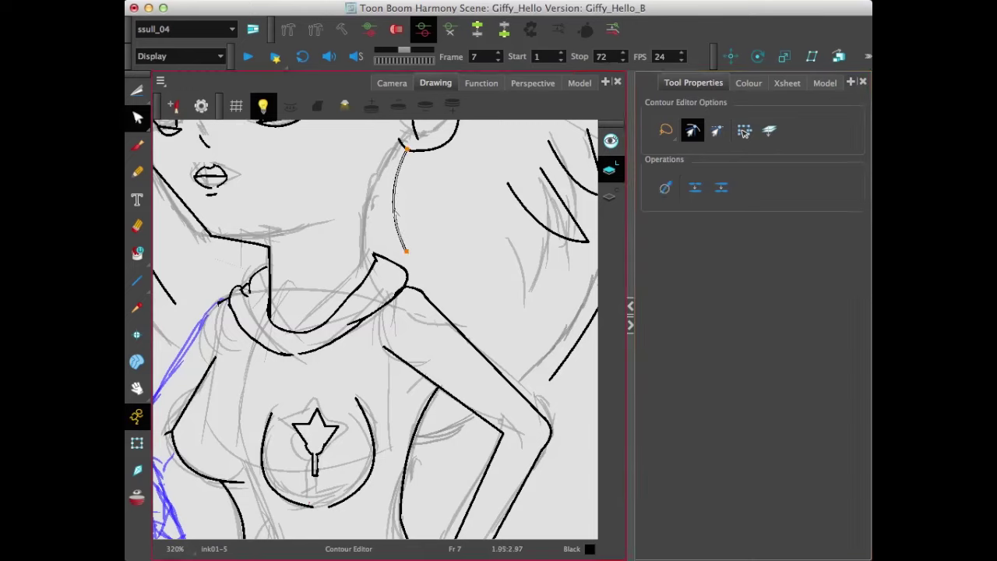
pyautogui.moveTo(407, 149); pyautogui.dragTo(399, 143)
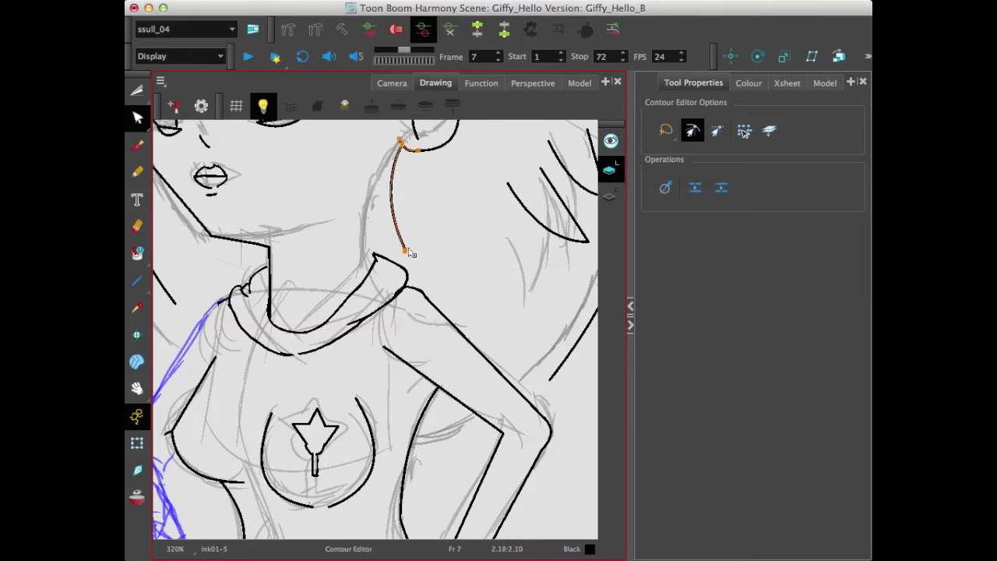
pyautogui.moveTo(407, 256)
pyautogui.mouseDown()
pyautogui.moveTo(372, 254)
pyautogui.moveTo(390, 258)
pyautogui.mouseUp()
pyautogui.click(431, 242)
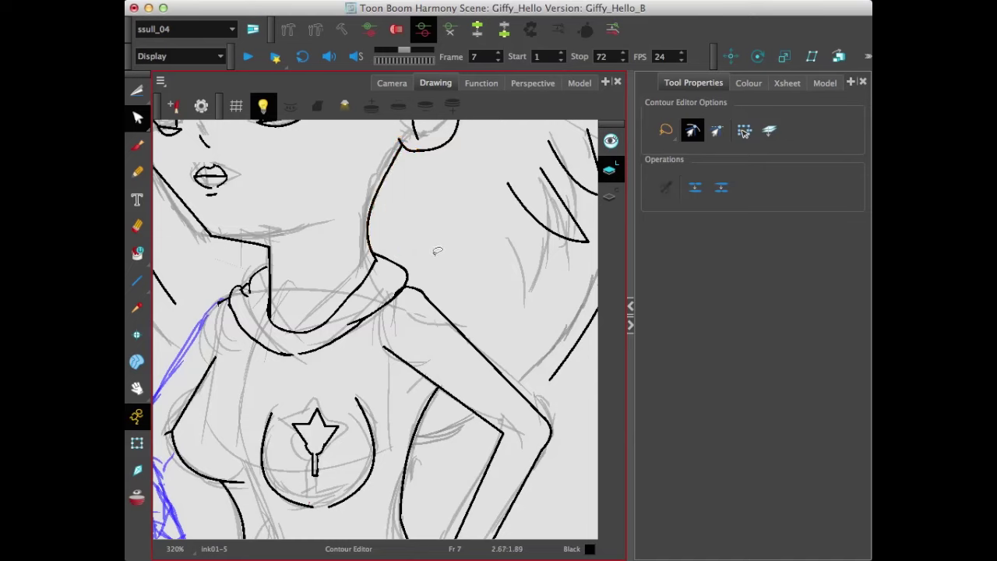
# Extend the hair line to the bent arm's outer edge, and draw a downward-curved line between that arm's inner elbow and the torso
pyautogui.click(550, 382)
pyautogui.moveTo(544, 392); pyautogui.dragTo(533, 404)
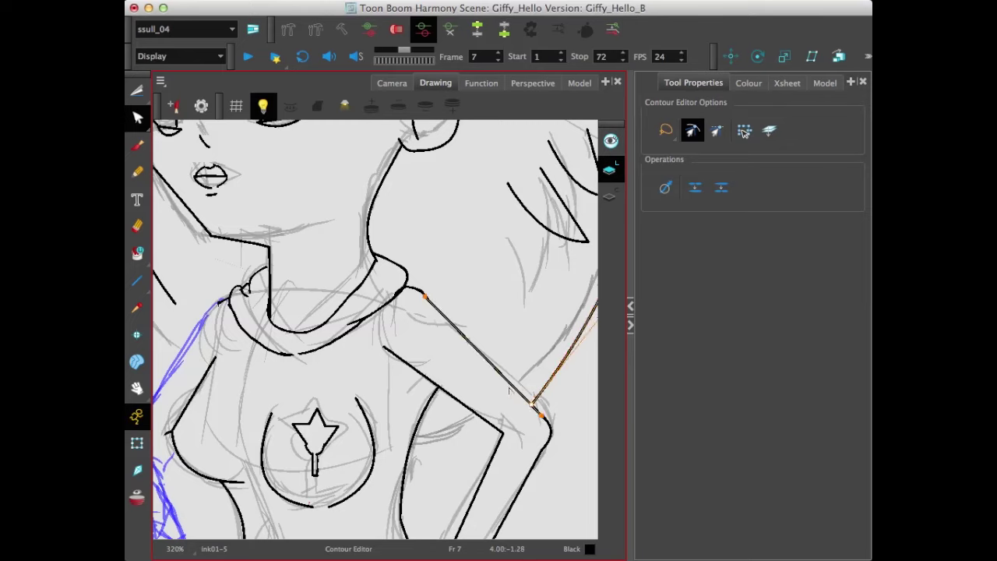
pyautogui.click(137, 280)
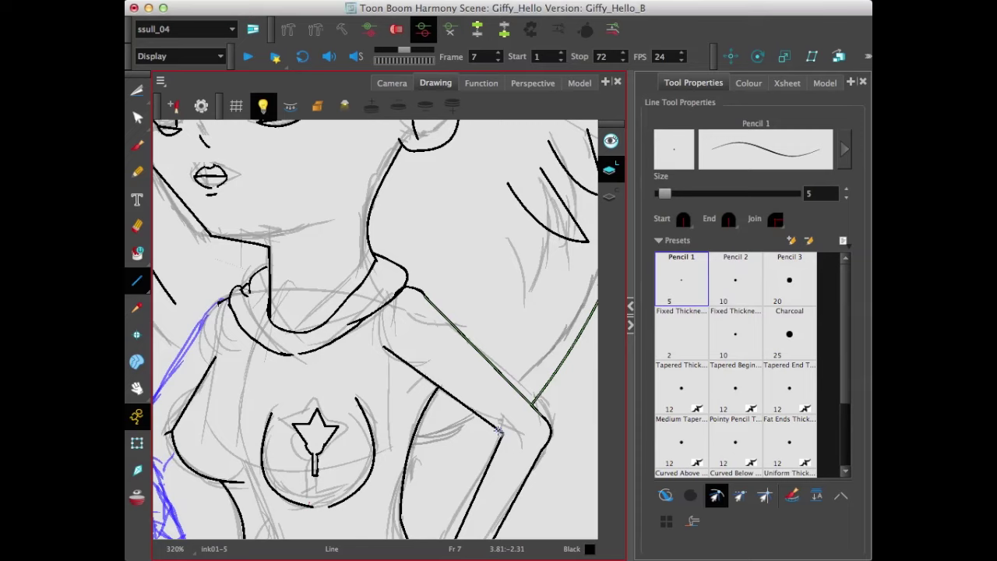
pyautogui.moveTo(498, 431); pyautogui.dragTo(414, 440)
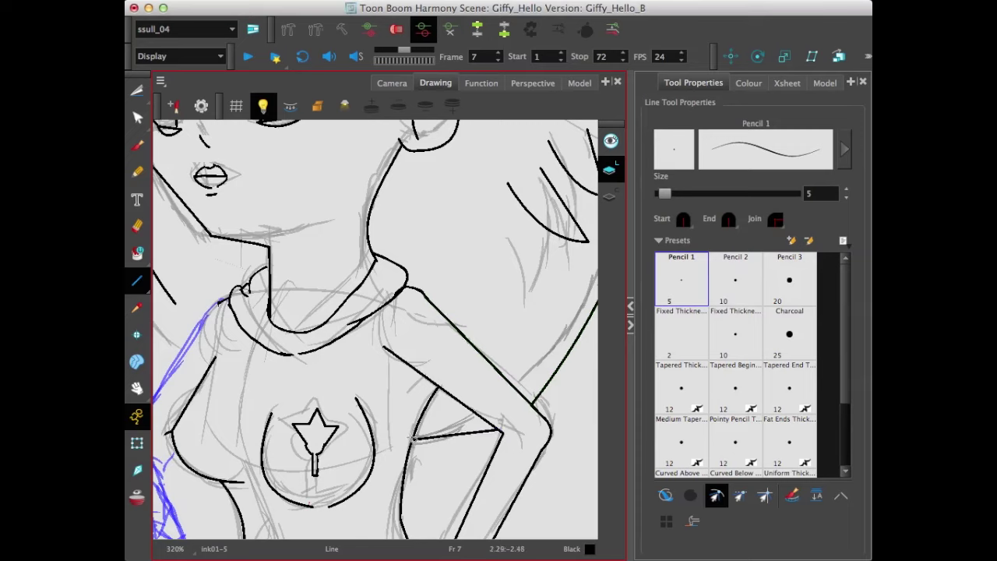
pyautogui.click(137, 116)
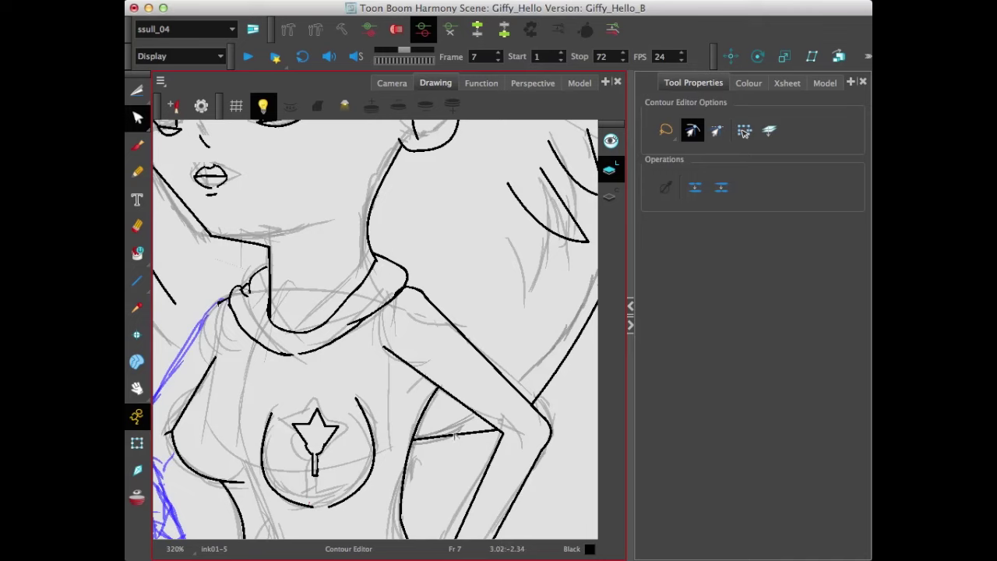
pyautogui.moveTo(456, 436); pyautogui.dragTo(459, 447)
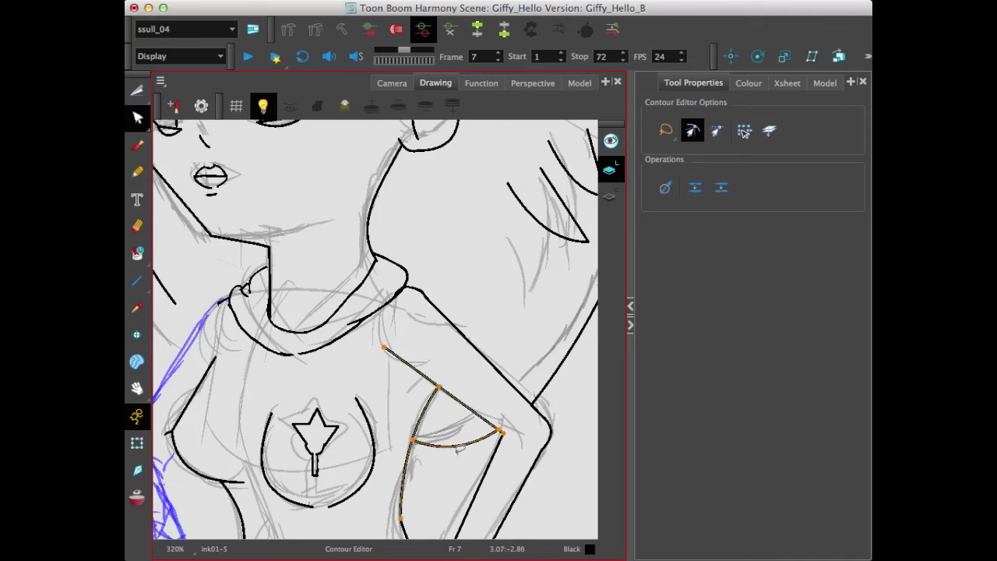
pyautogui.click(459, 461)
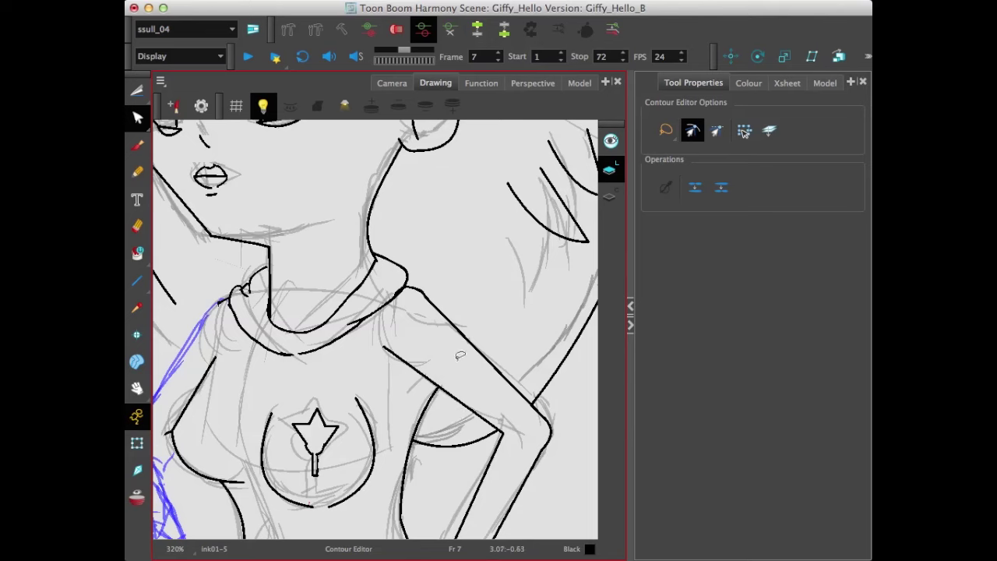
# Draw the shoulder line from the collar down the lowered arm and curve it to follow the blue sketch
pyautogui.press('space')
pyautogui.moveTo(475, 324); pyautogui.dragTo(528, 328)
pyautogui.moveTo(419, 329); pyautogui.dragTo(505, 332)
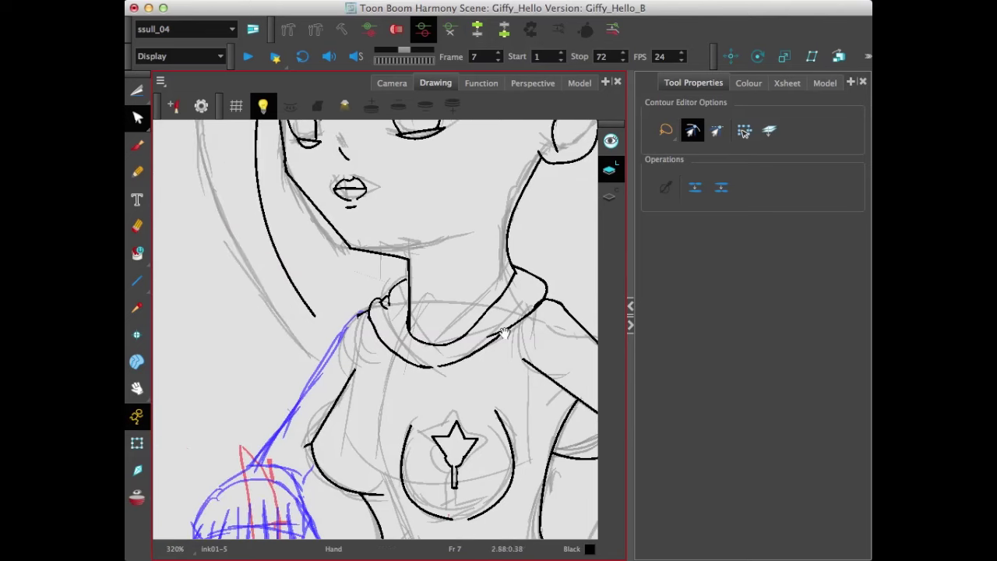
pyautogui.moveTo(457, 380)
pyautogui.mouseDown()
pyautogui.moveTo(517, 317)
pyautogui.moveTo(519, 274)
pyautogui.mouseUp()
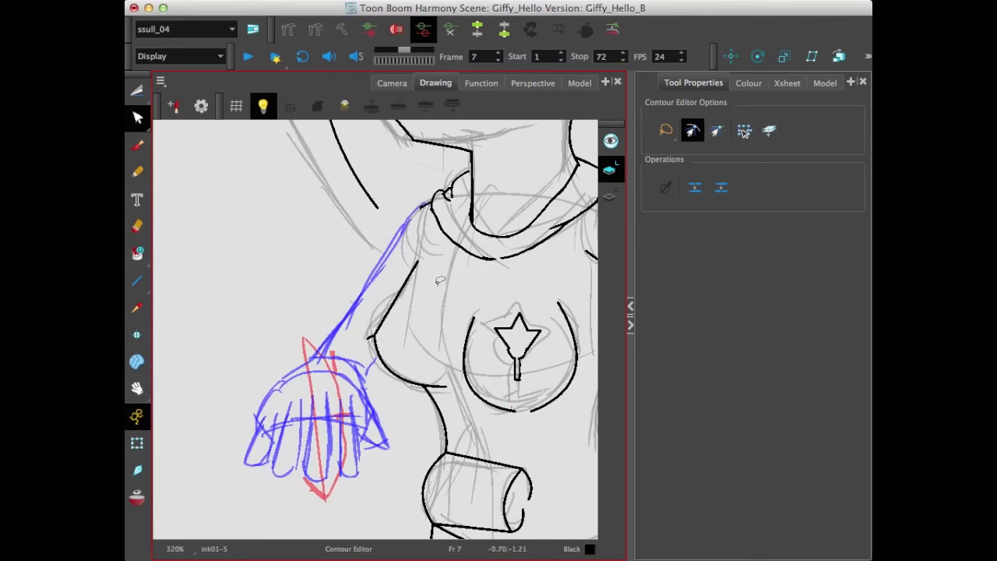
pyautogui.click(137, 281)
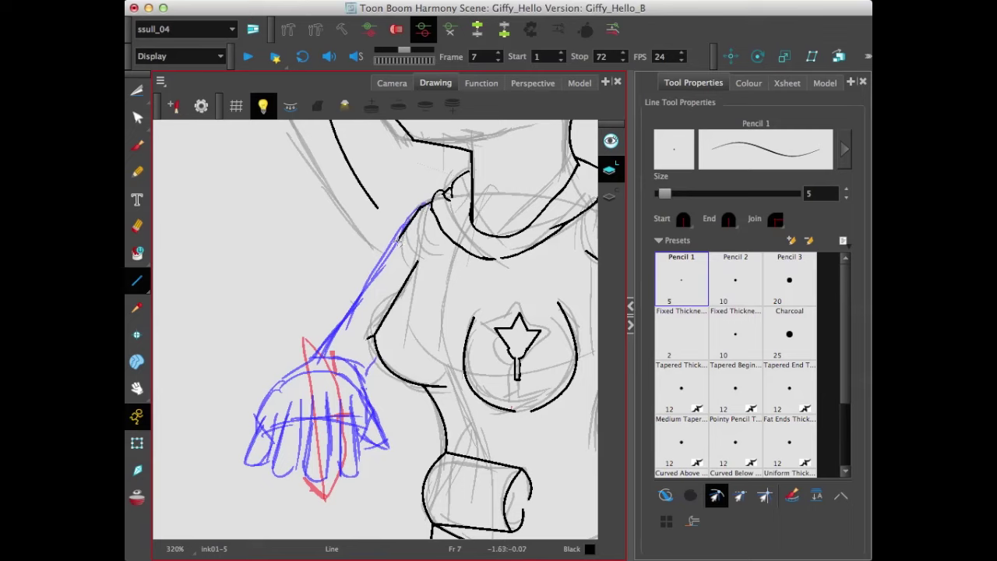
pyautogui.click(138, 119)
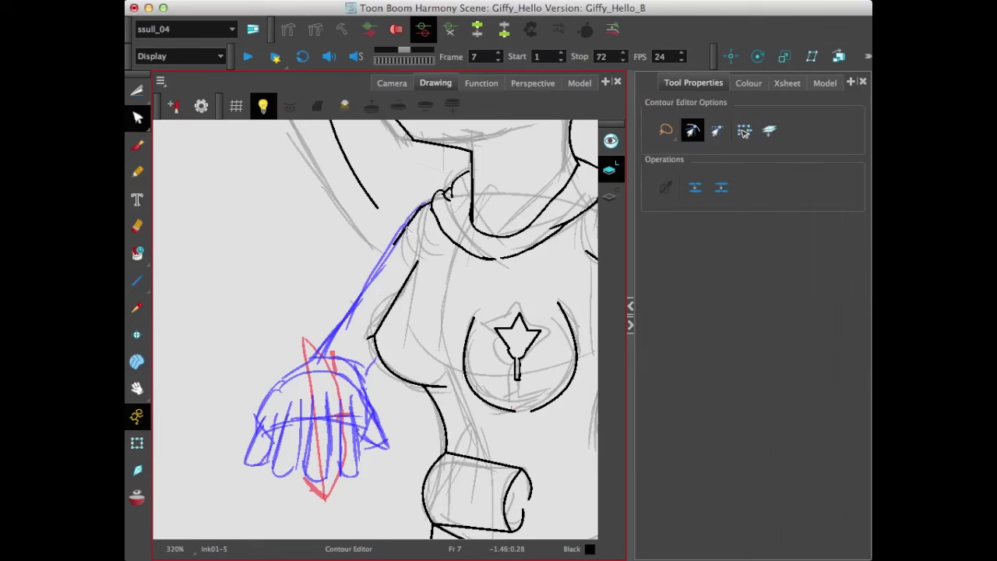
pyautogui.click(405, 227)
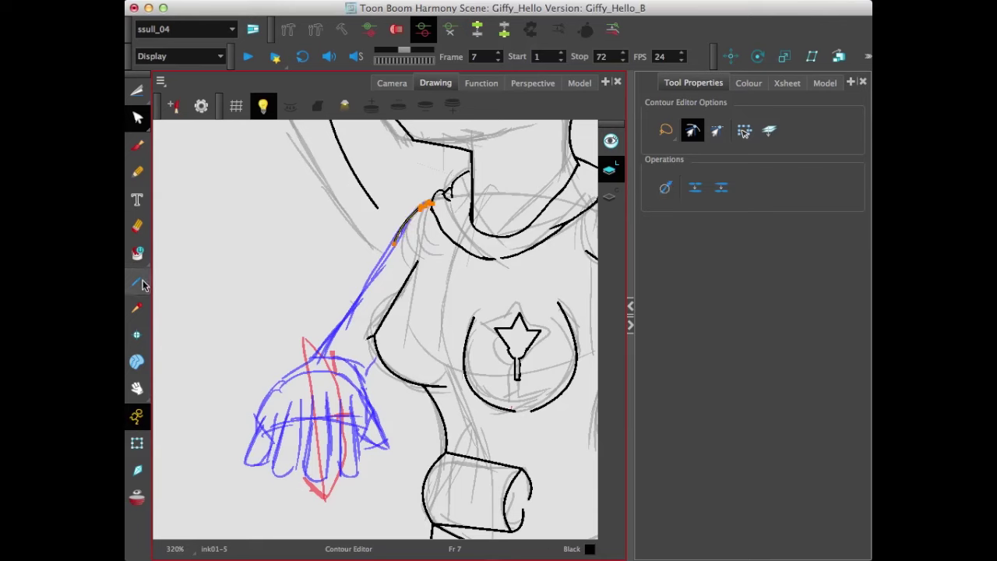
# Draw the lowered arm's outer line down to the wrist, bending the short lower line so it meets the upper one
pyautogui.click(137, 282)
pyautogui.moveTo(397, 241)
pyautogui.mouseDown()
pyautogui.moveTo(340, 334)
pyautogui.moveTo(312, 357)
pyautogui.mouseUp()
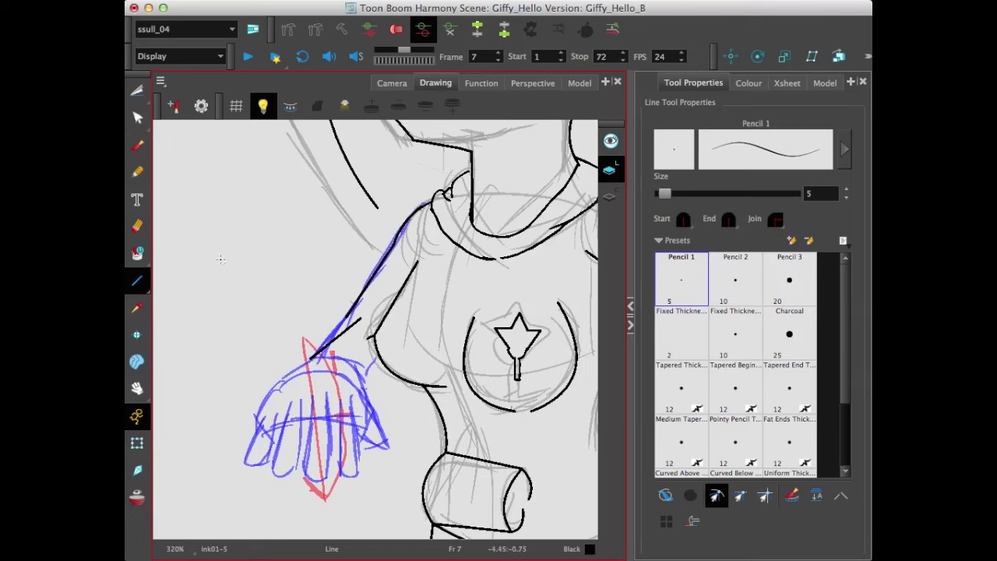
pyautogui.click(138, 117)
pyautogui.click(348, 328)
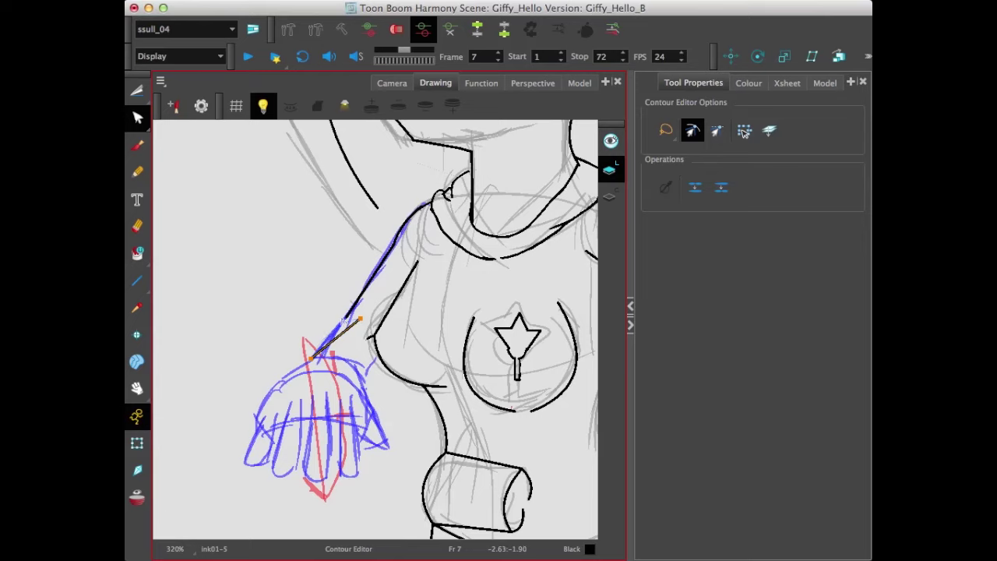
pyautogui.moveTo(353, 310); pyautogui.dragTo(360, 315)
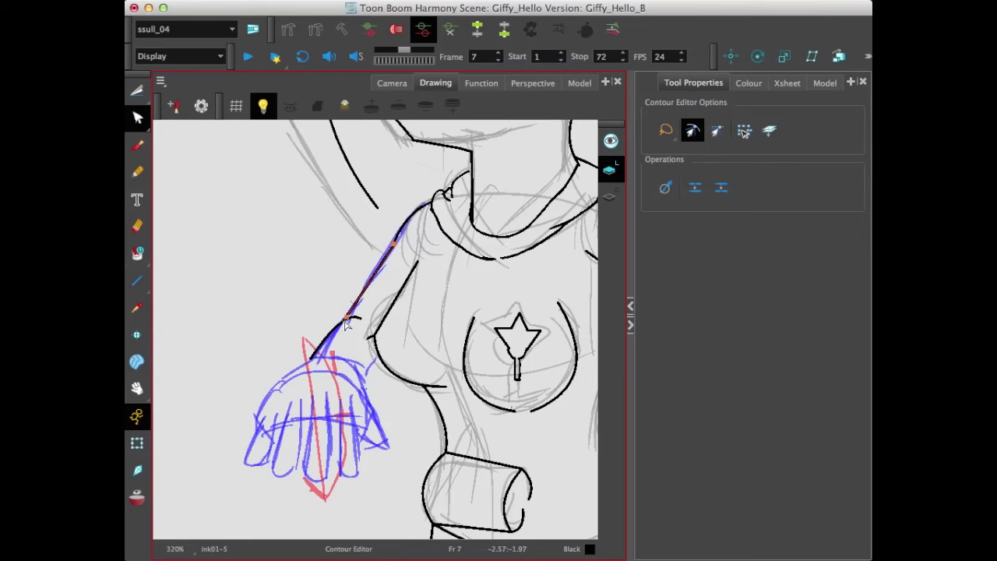
pyautogui.click(345, 324)
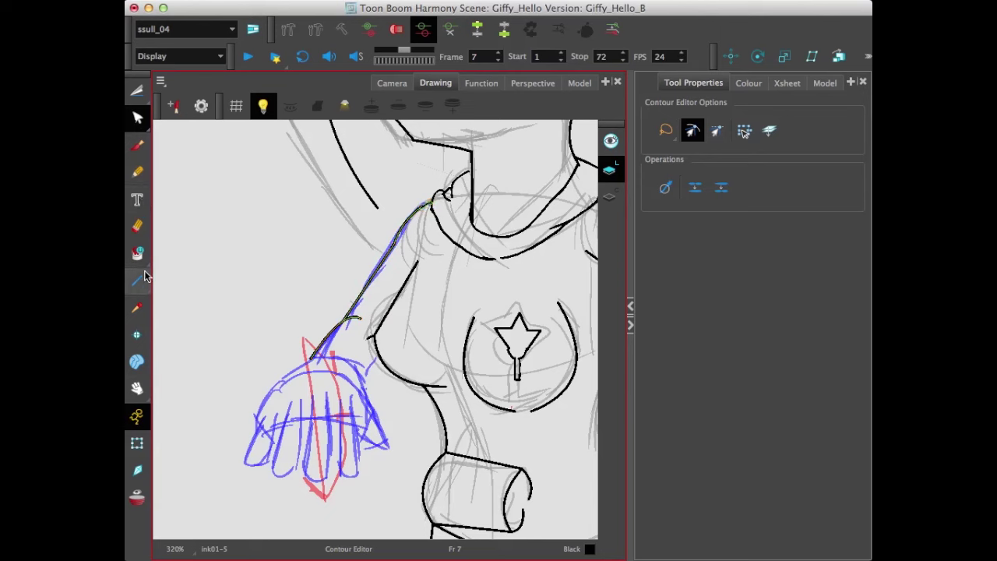
# Draw a straight line along the outer edge of the hand from the wrist to the base of the little finger
pyautogui.click(137, 280)
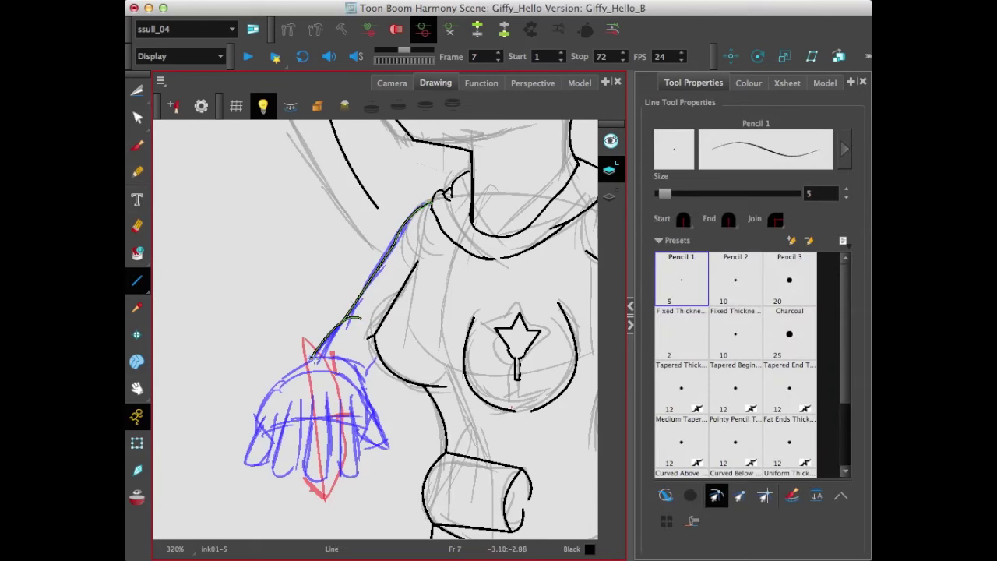
pyautogui.moveTo(312, 356); pyautogui.dragTo(260, 426)
pyautogui.click(318, 105)
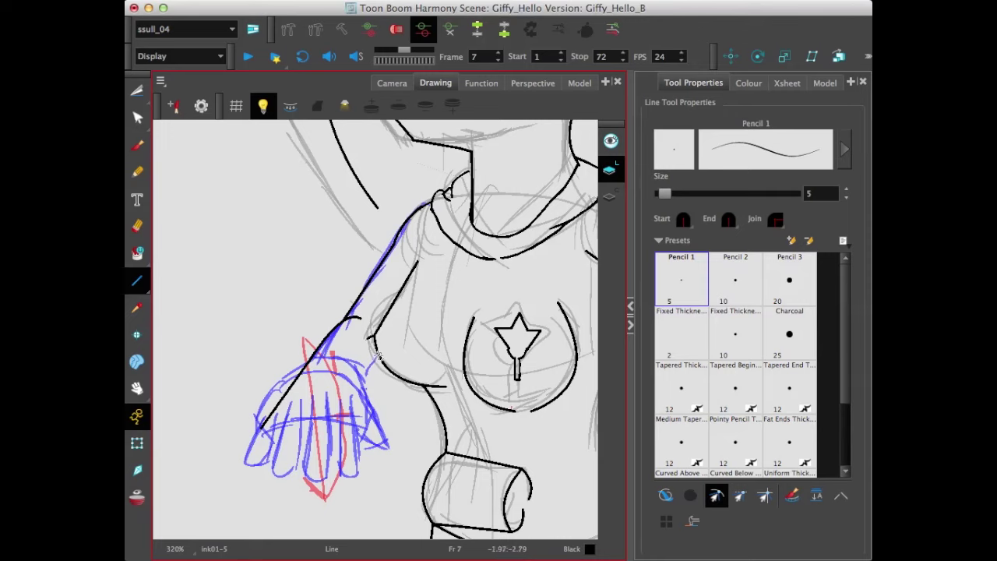
# Draw a short line from the chest outline to the base of the thumb and curve it along the blue sketch
pyautogui.moveTo(378, 355); pyautogui.dragTo(363, 387)
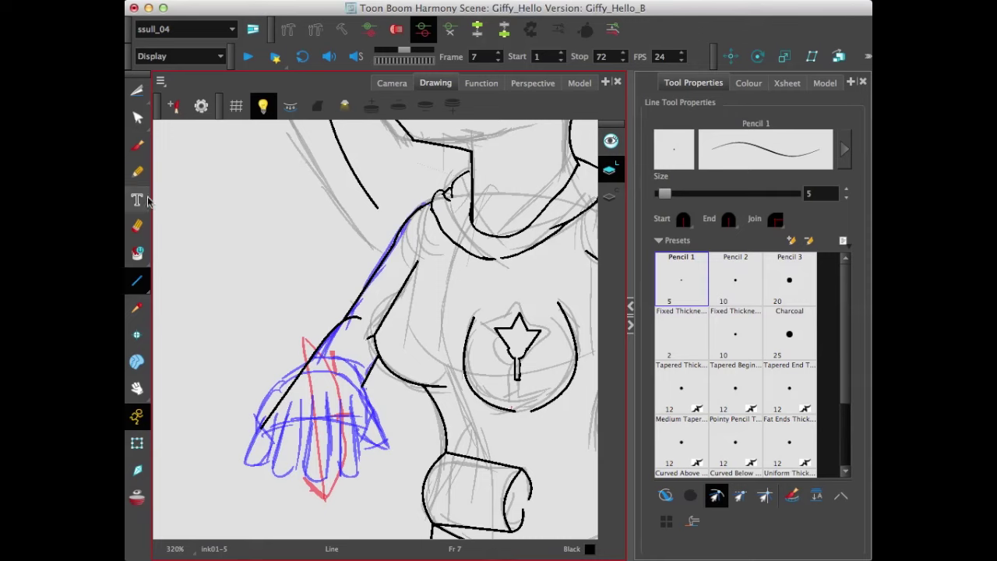
pyautogui.click(137, 117)
pyautogui.click(371, 370)
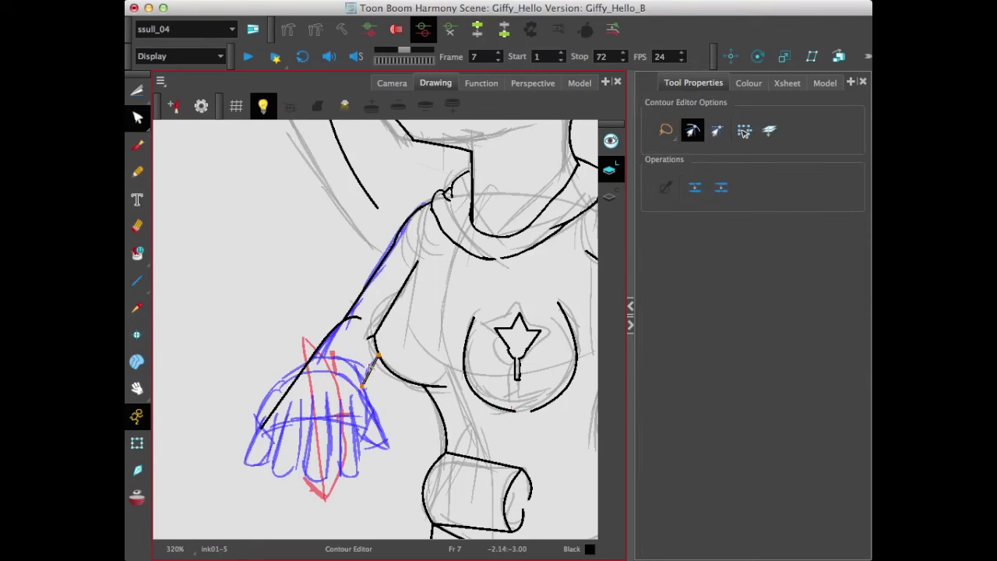
pyautogui.moveTo(370, 370); pyautogui.dragTo(367, 366)
pyautogui.click(137, 280)
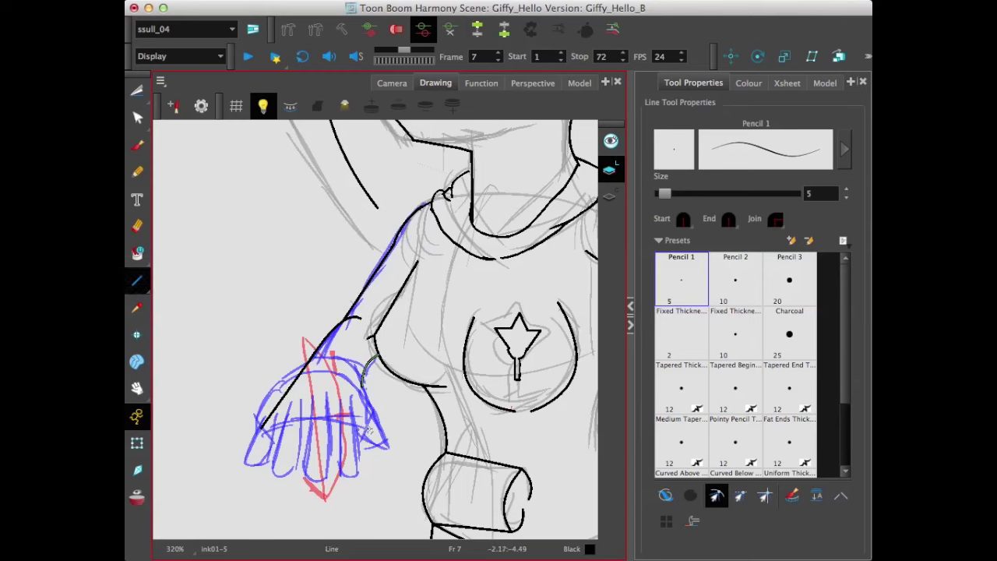
# Ink the hand's fingers, thumb, fingernails and the arc across its back using Brush 1 at size 5
pyautogui.click(137, 145)
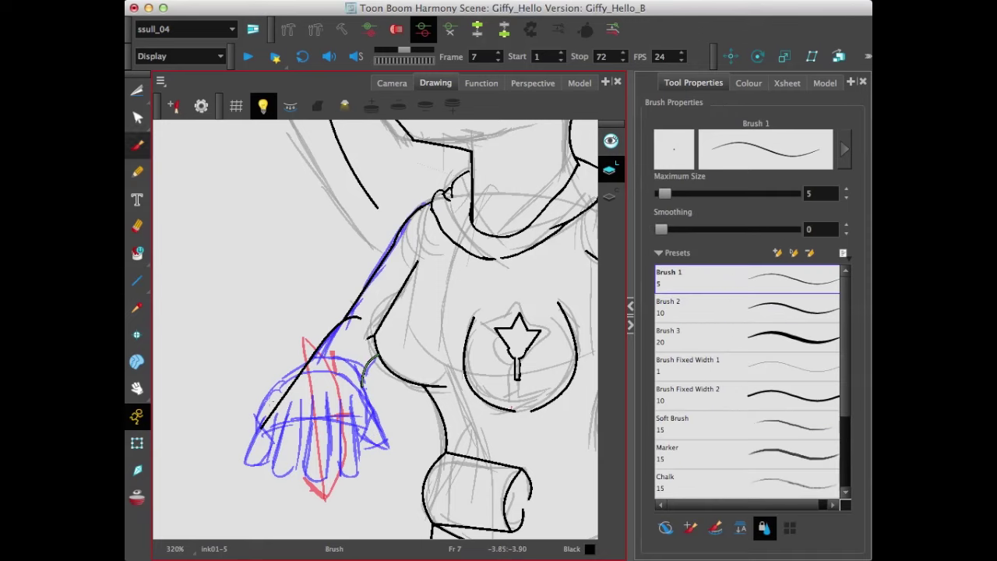
pyautogui.moveTo(261, 423); pyautogui.dragTo(249, 447)
pyautogui.moveTo(271, 445)
pyautogui.mouseDown()
pyautogui.moveTo(292, 400)
pyautogui.moveTo(273, 465)
pyautogui.mouseUp()
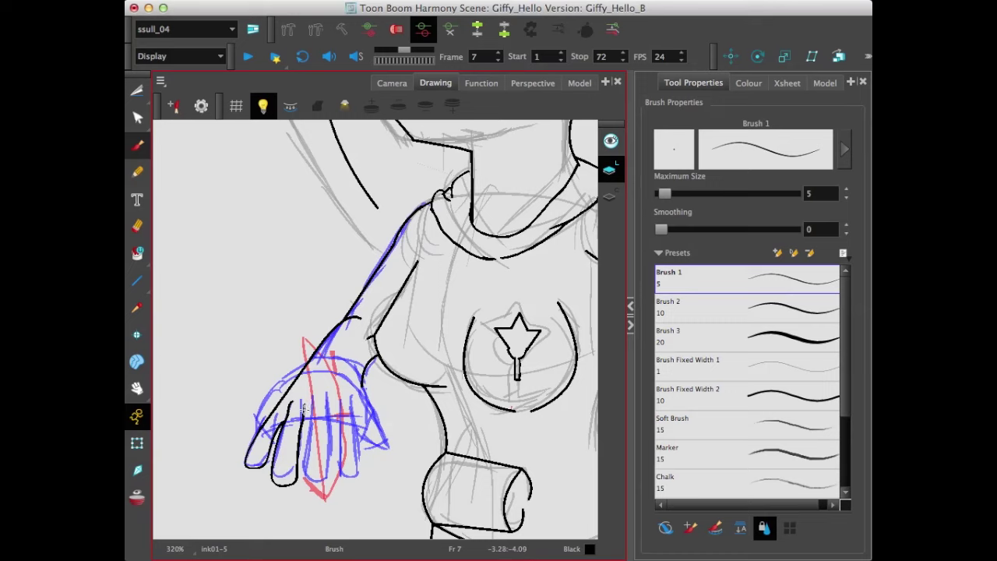
pyautogui.moveTo(305, 405)
pyautogui.mouseDown()
pyautogui.moveTo(311, 494)
pyautogui.moveTo(327, 492)
pyautogui.moveTo(327, 405)
pyautogui.moveTo(340, 476)
pyautogui.moveTo(357, 474)
pyautogui.moveTo(351, 412)
pyautogui.mouseUp()
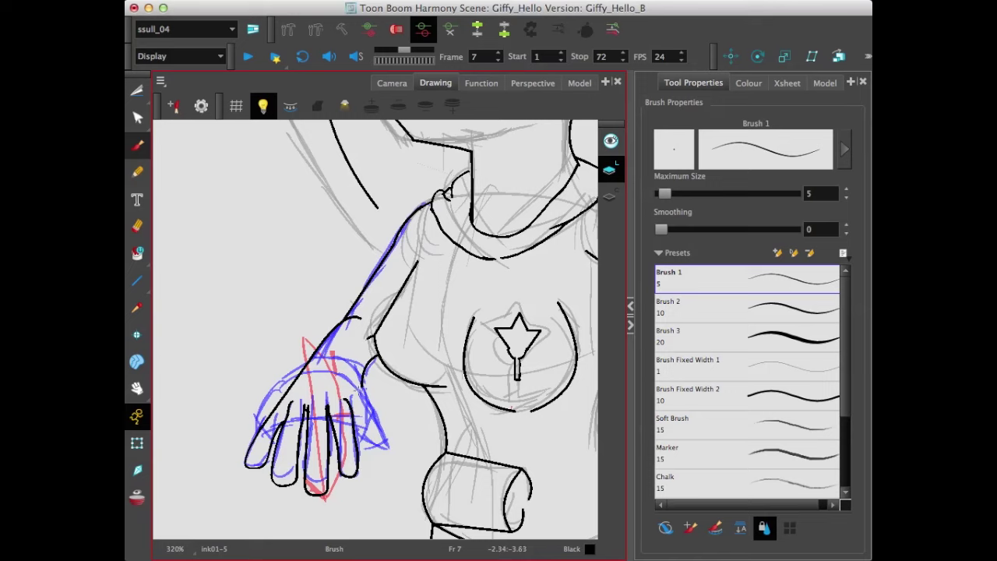
pyautogui.moveTo(362, 382); pyautogui.dragTo(386, 451)
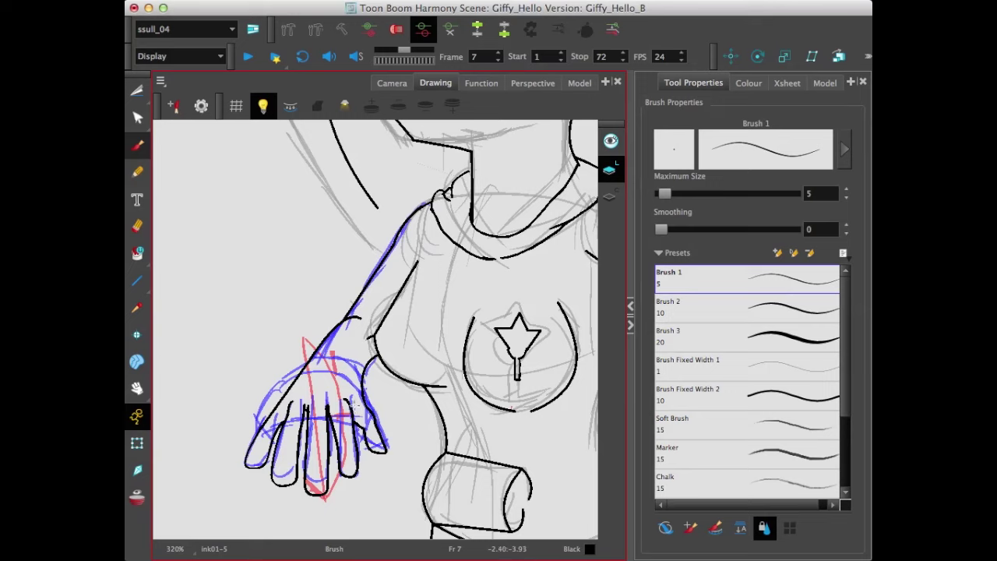
pyautogui.moveTo(353, 404); pyautogui.dragTo(355, 452)
pyautogui.moveTo(290, 387)
pyautogui.mouseDown()
pyautogui.moveTo(339, 368)
pyautogui.moveTo(364, 394)
pyautogui.mouseUp()
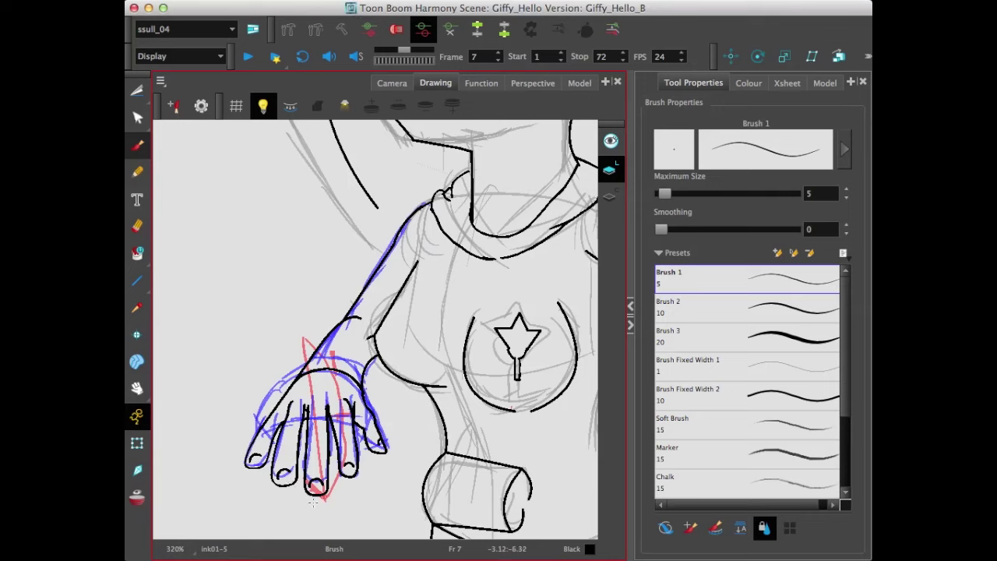
# Extend the lower end of the hair line beside the face to meet the lowered arm's outline
pyautogui.click(137, 117)
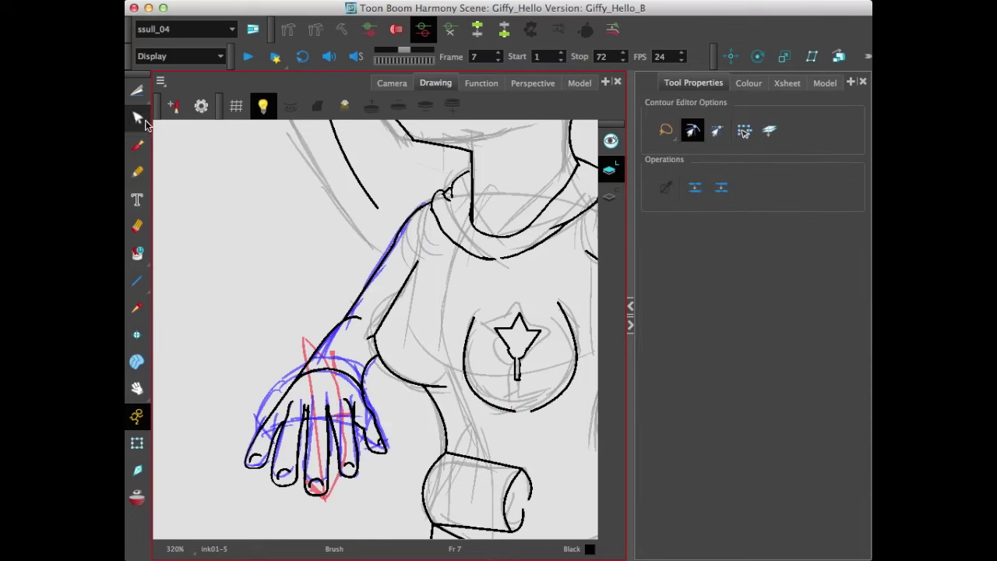
pyautogui.click(378, 209)
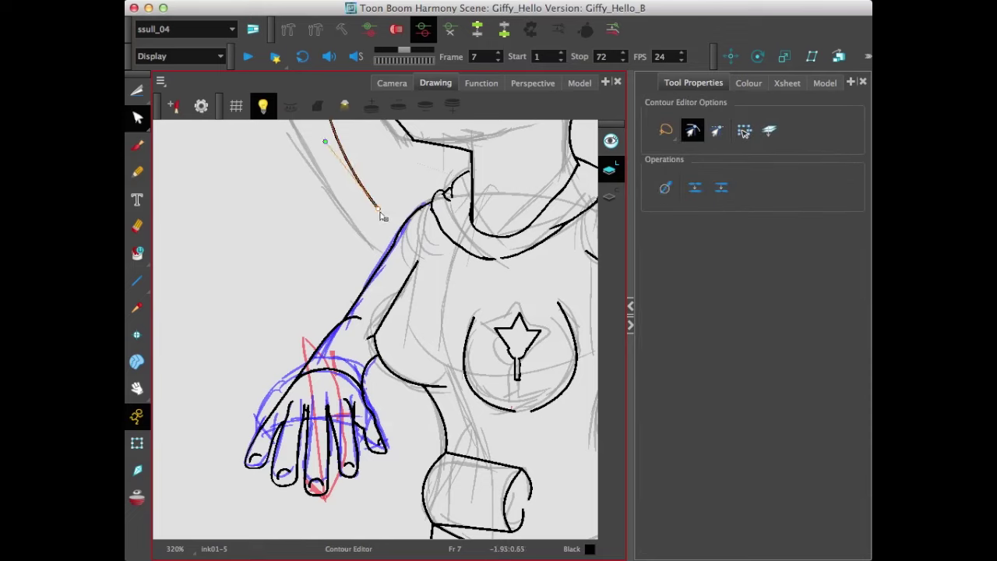
pyautogui.moveTo(399, 230); pyautogui.dragTo(398, 232)
pyautogui.click(358, 233)
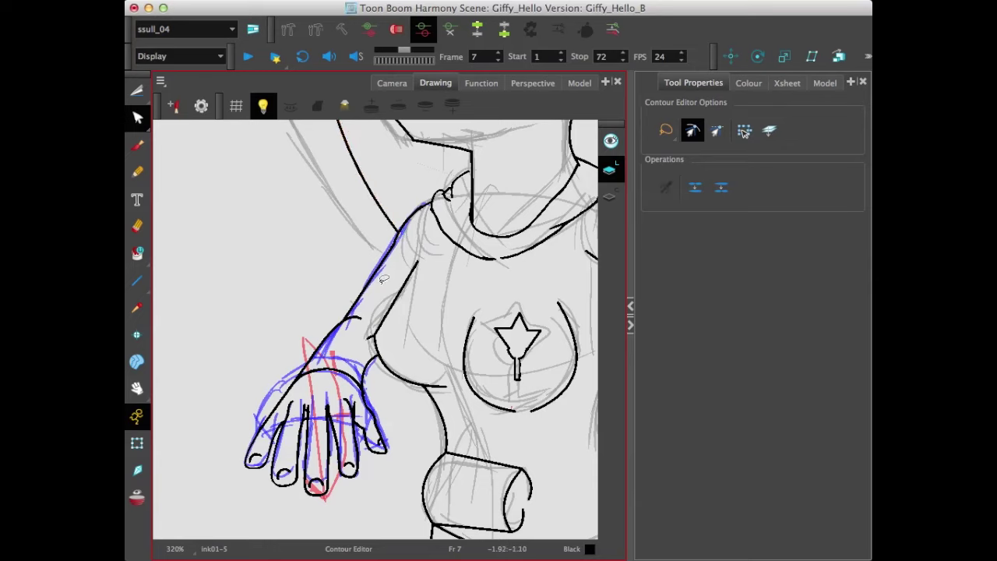
# Adjust the upper end of the small collar fold so it meets the front neck line
pyautogui.click(472, 178)
pyautogui.click(465, 189)
pyautogui.click(470, 174)
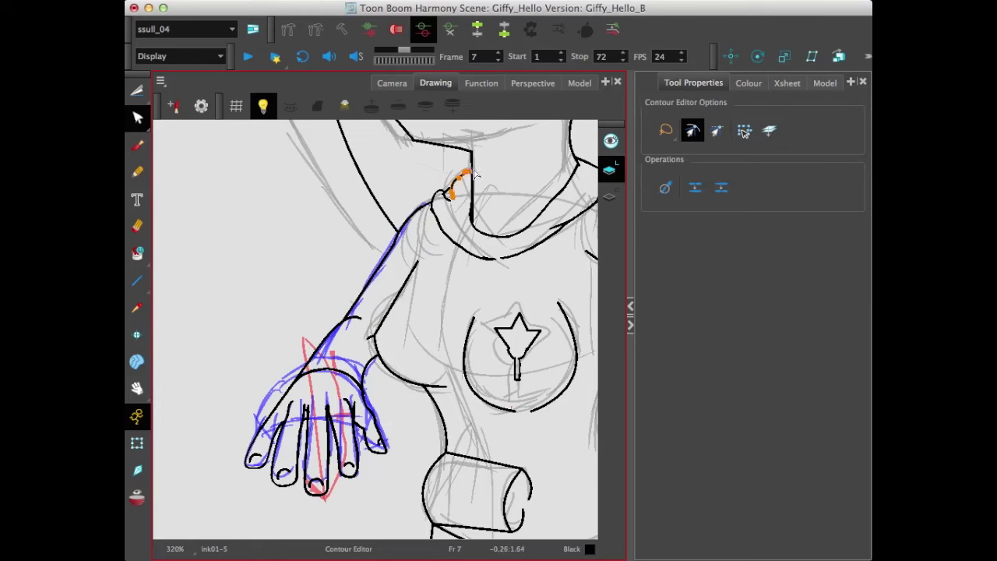
pyautogui.keyDown('shift'); pyautogui.click(472, 181); pyautogui.keyUp('shift')
pyautogui.click(466, 182)
# Go to frame 6 and move the collar fold's upper end onto the front neck line
pyautogui.press(',')
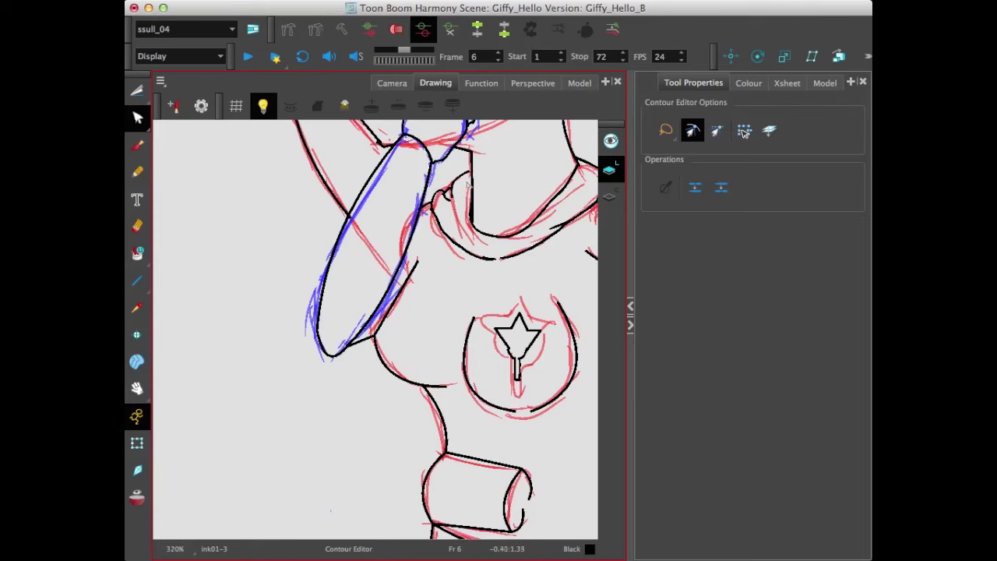
pyautogui.click(467, 173)
pyautogui.moveTo(469, 171); pyautogui.dragTo(473, 173)
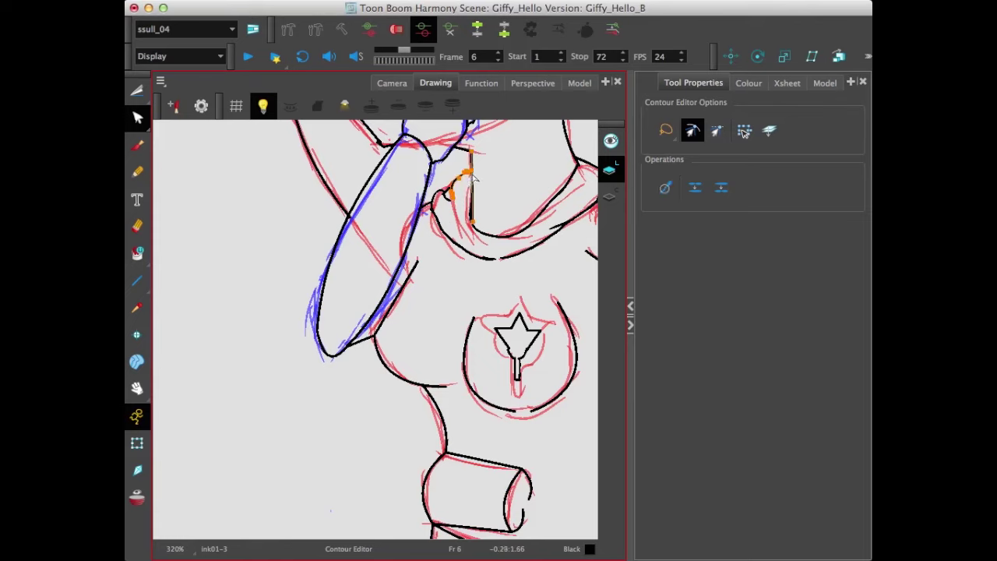
# Go to frame 5 and clean up the lower corner of the jaw line beside the raised wrist
pyautogui.click(480, 172)
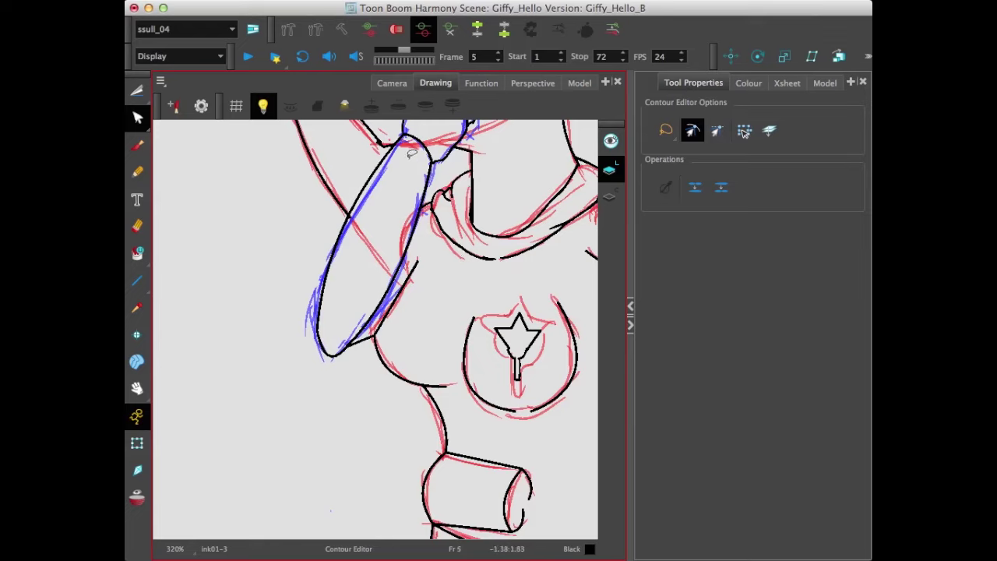
pyautogui.click(378, 145)
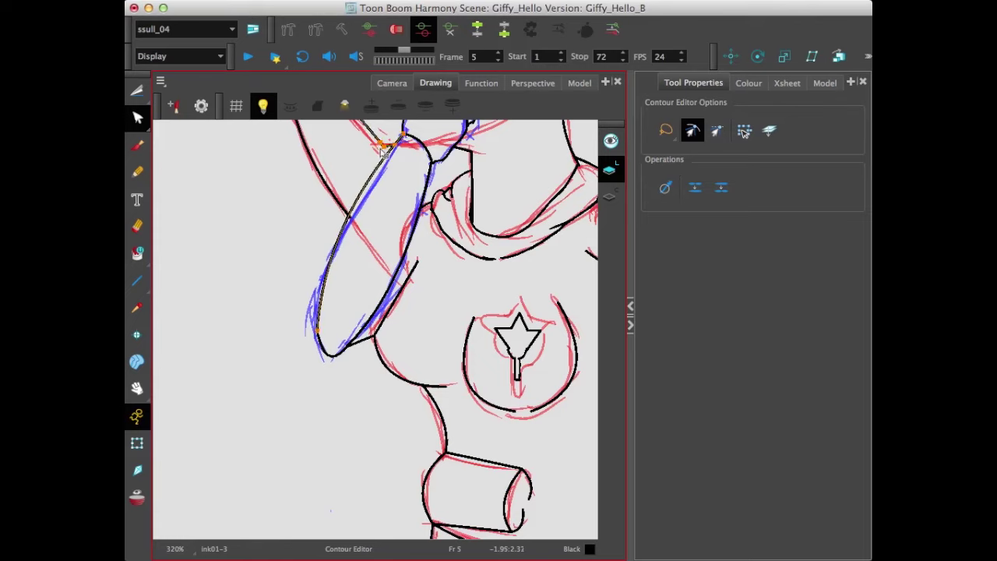
pyautogui.click(375, 159)
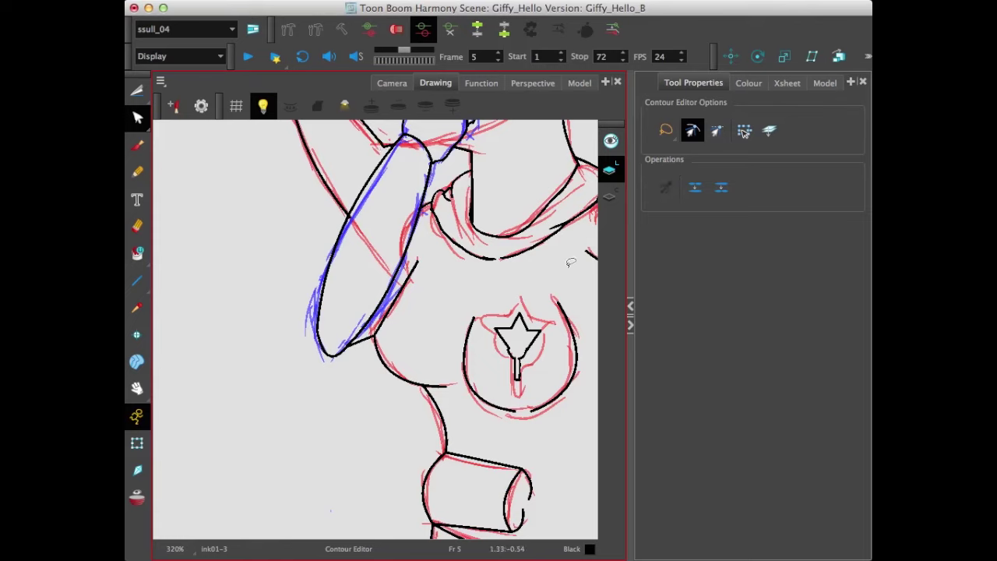
# Flip between frames 6 and 7 to compare the raised and lowered arm poses
pyautogui.press('.')
pyautogui.press('.')
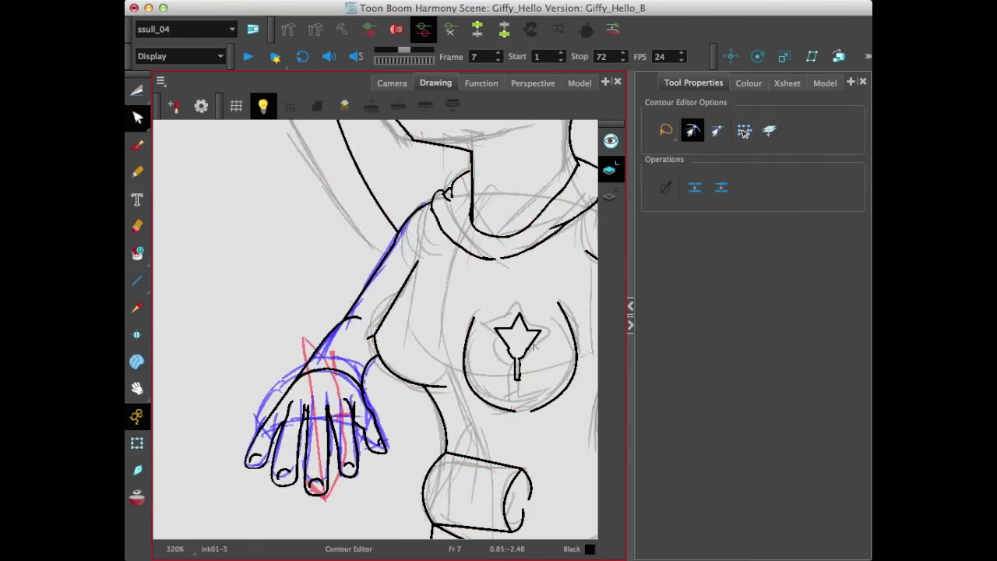
pyautogui.press('f')
pyautogui.press('g')
pyautogui.press('f')
pyautogui.press('g')
pyautogui.press(',')
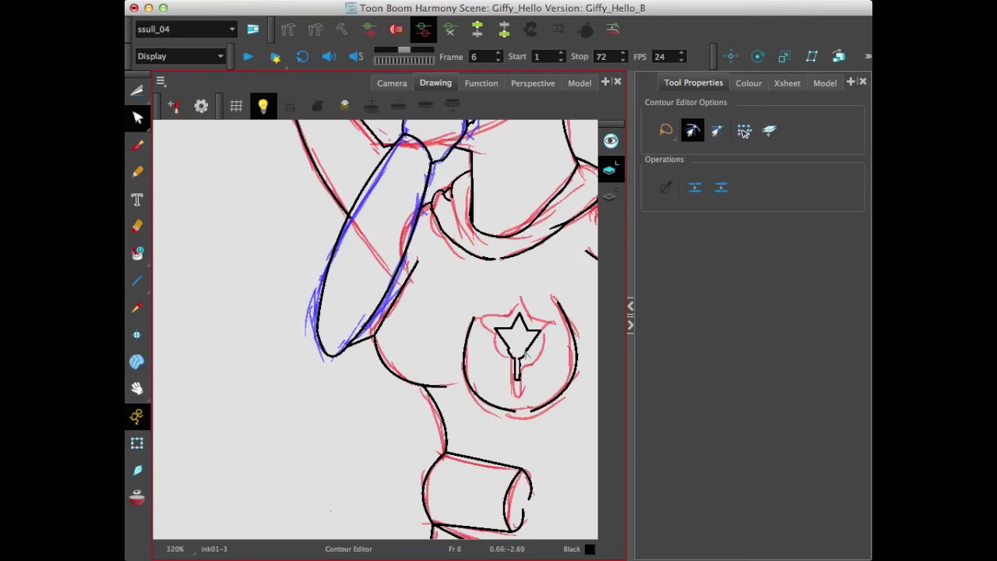
pyautogui.press('.')
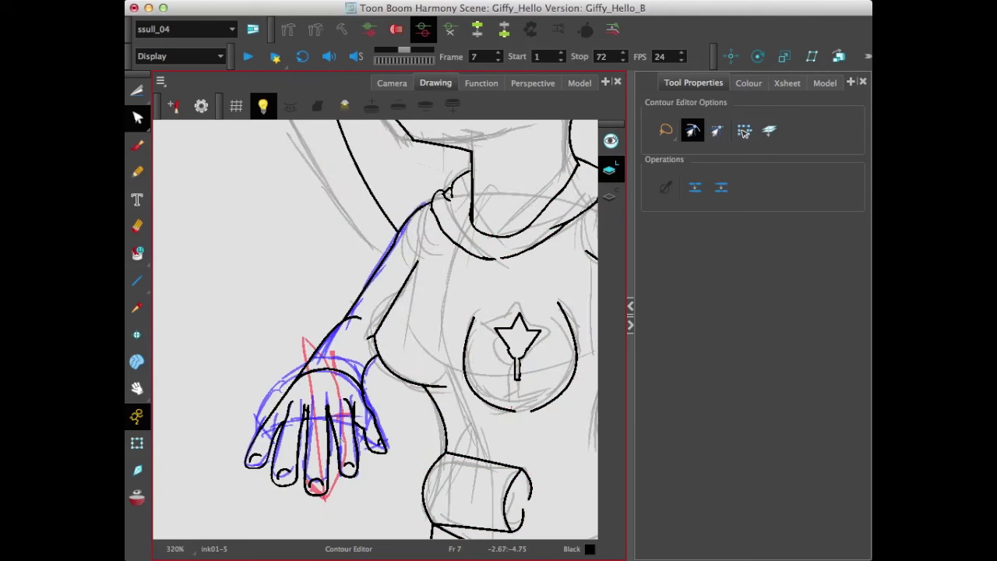
# Fit the whole character in view and flip through frames 3 to 7 to check the inked poses
pyautogui.press('2')
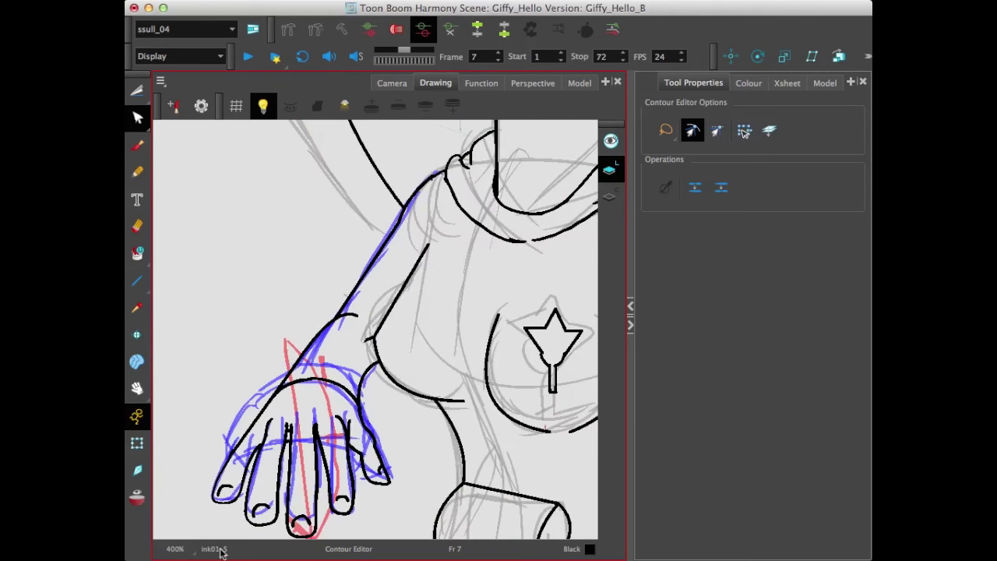
pyautogui.press('1')
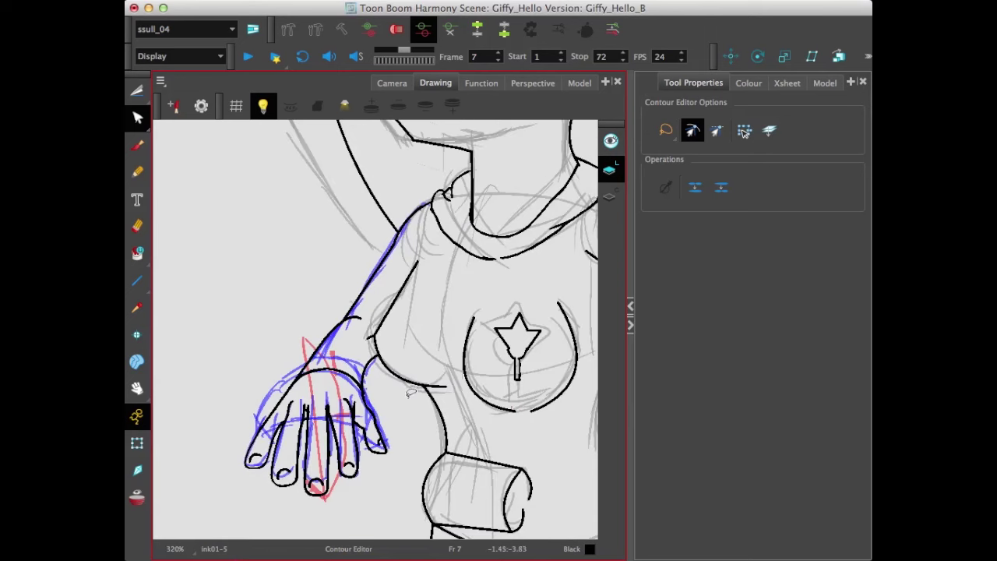
pyautogui.press('1')
pyautogui.press('1')
pyautogui.press('1')
pyautogui.click(401, 84)
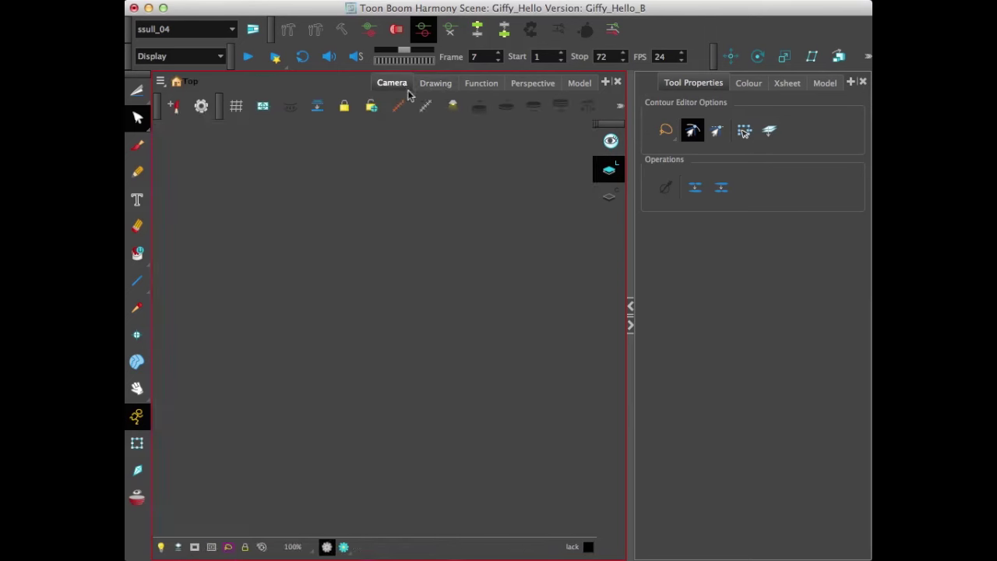
pyautogui.click(435, 83)
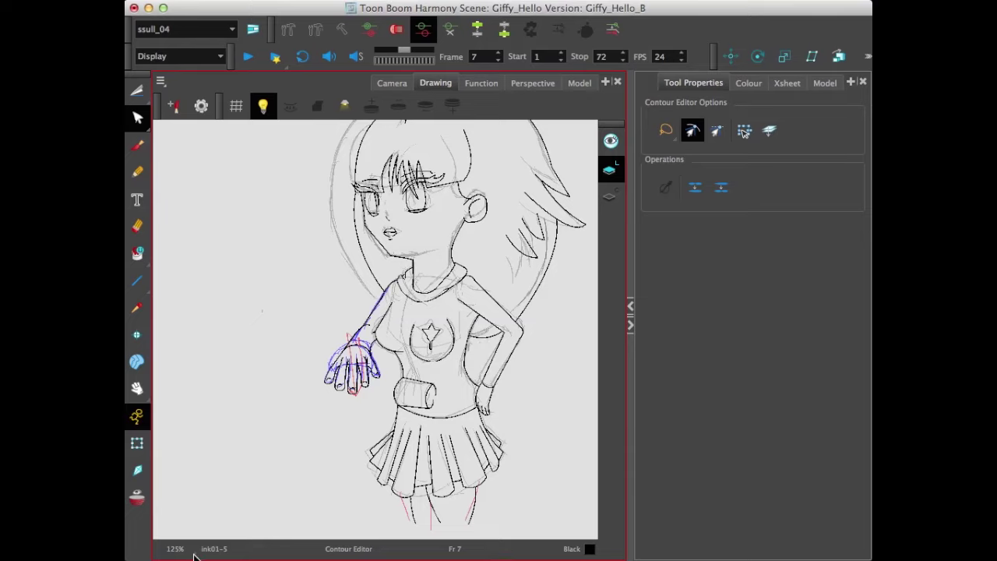
pyautogui.click(178, 549)
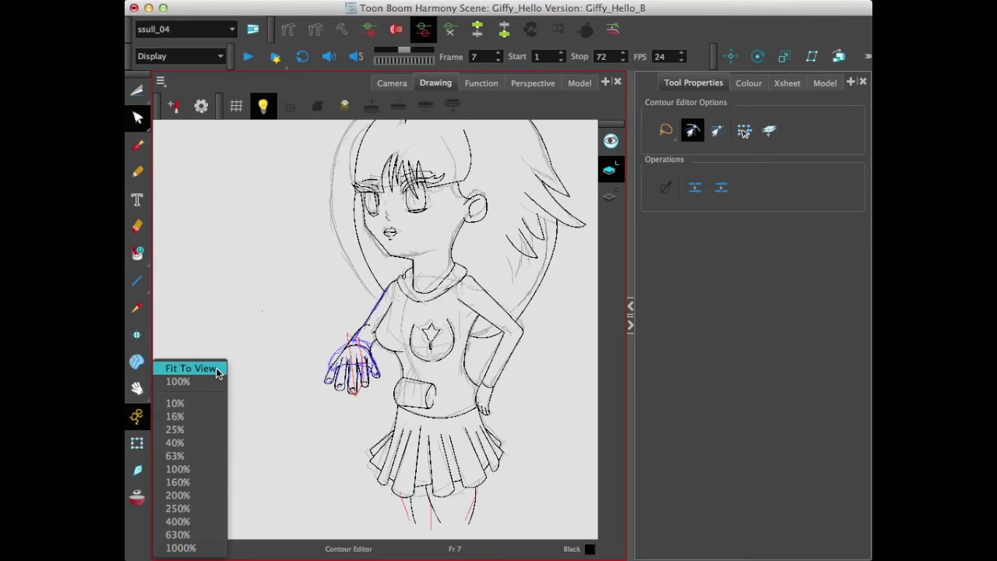
pyautogui.click(192, 369)
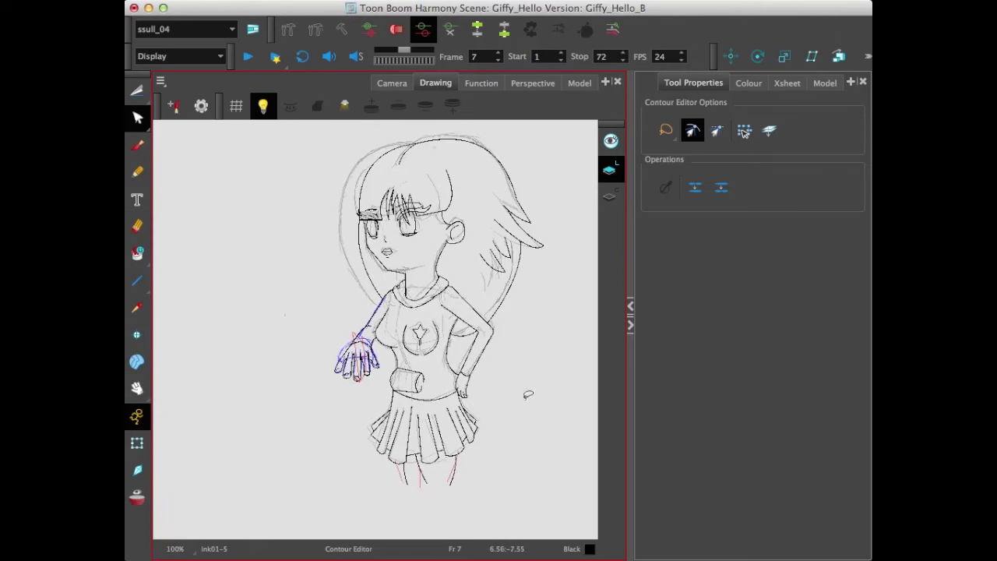
pyautogui.press('f')
pyautogui.press('f')
pyautogui.press('g')
pyautogui.press('g')
pyautogui.press('f')
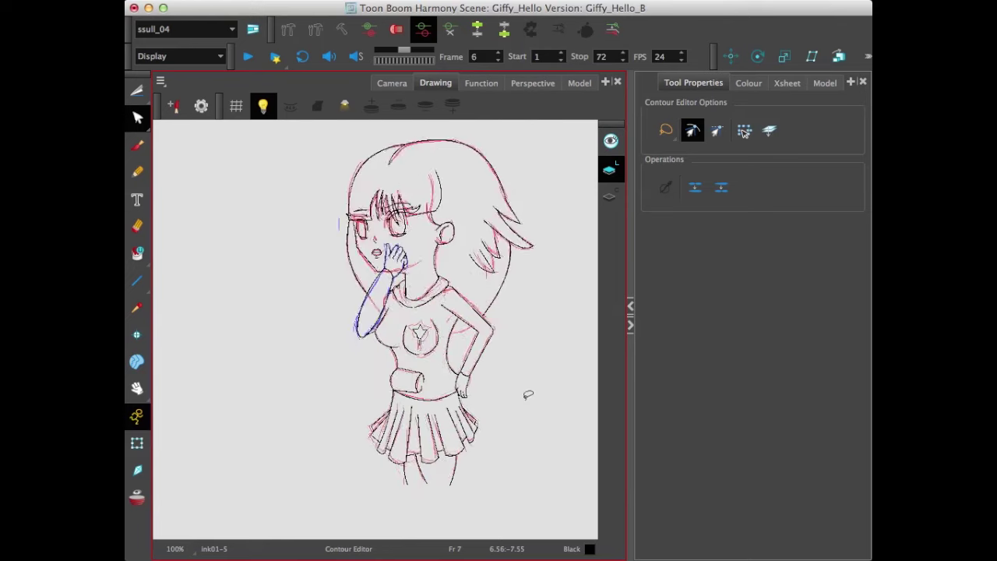
pyautogui.press('g')
pyautogui.press('f')
pyautogui.press('g')
pyautogui.press('f')
pyautogui.press('g')
pyautogui.press('f')
pyautogui.press(',')
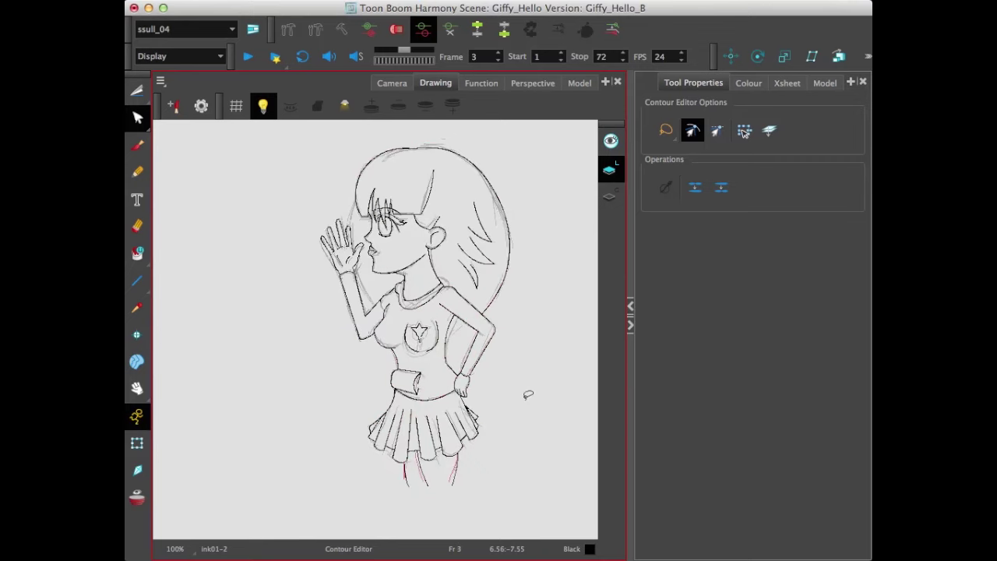
pyautogui.press('.')
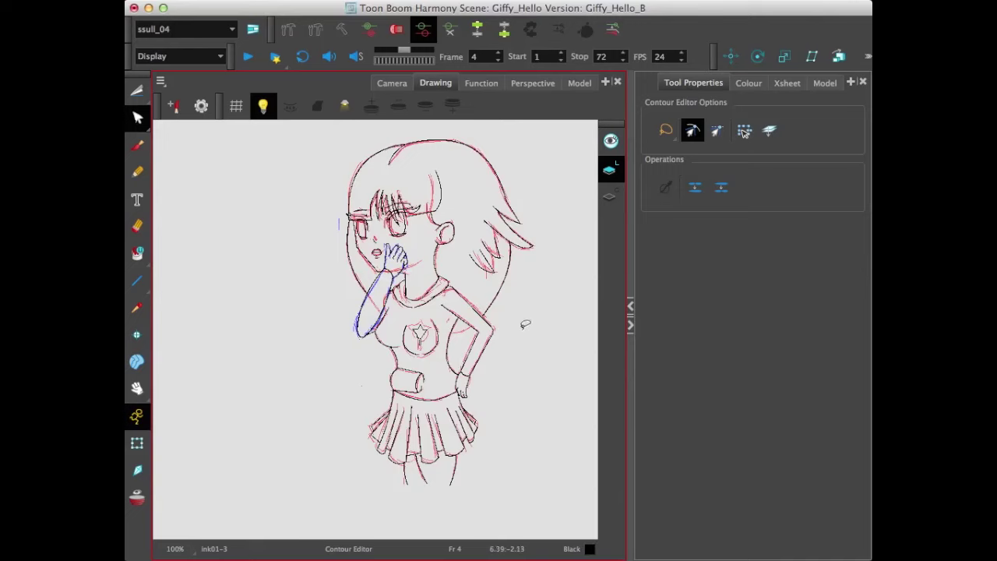
# On frame 4, extend the lower end of the back hair line to meet the bent arm's outline
pyautogui.press('1')
pyautogui.press('1')
pyautogui.press('2')
pyautogui.press('2')
pyautogui.press('2')
pyautogui.press('2')
pyautogui.press('2')
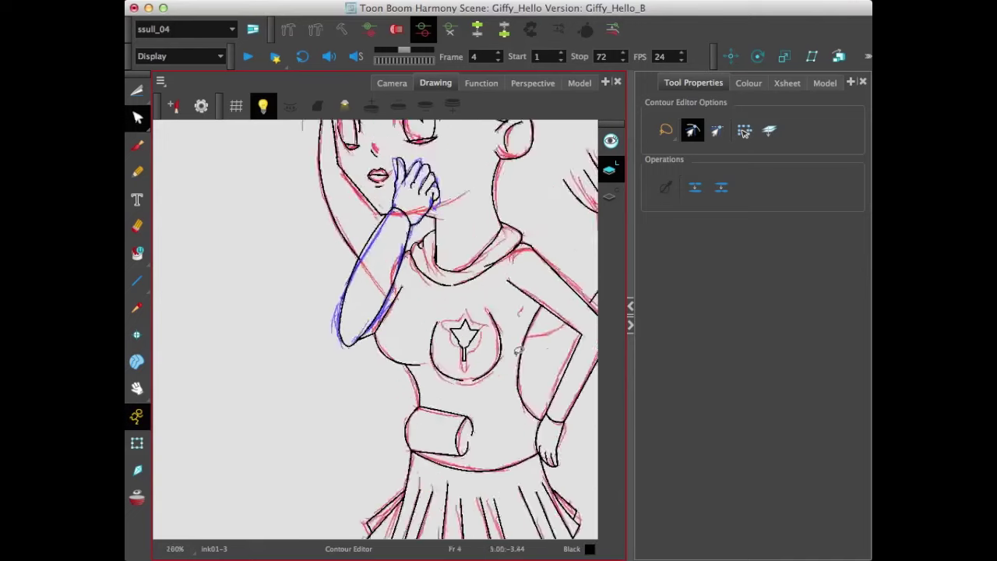
pyautogui.scroll(3, 518, 352)
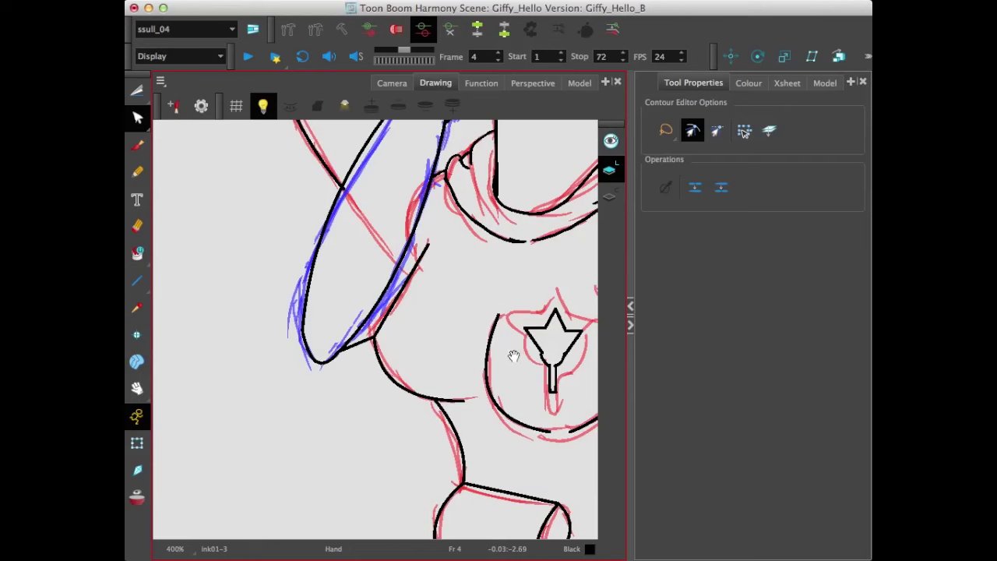
pyautogui.moveTo(514, 356); pyautogui.dragTo(297, 355)
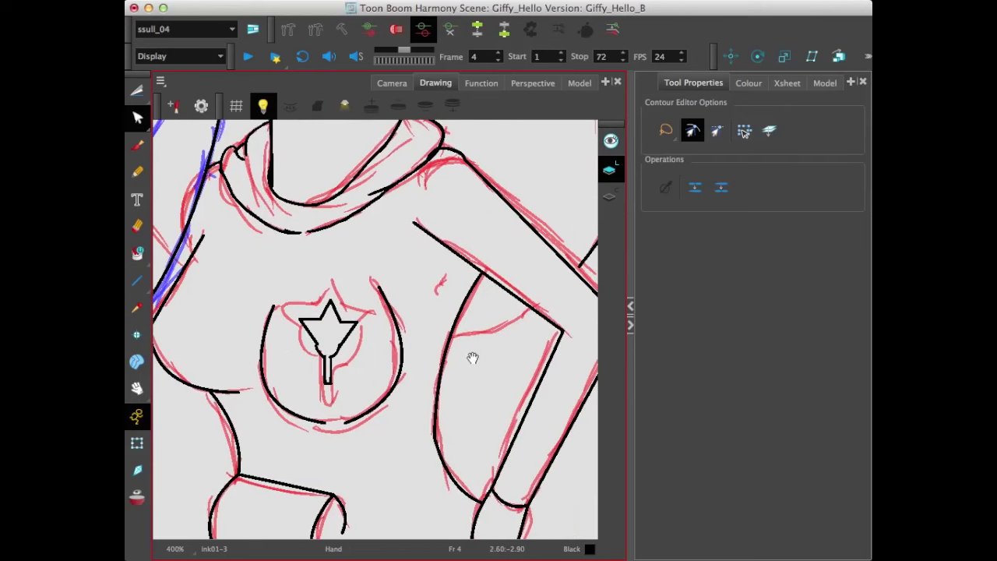
pyautogui.moveTo(473, 358); pyautogui.dragTo(407, 364)
pyautogui.click(520, 273)
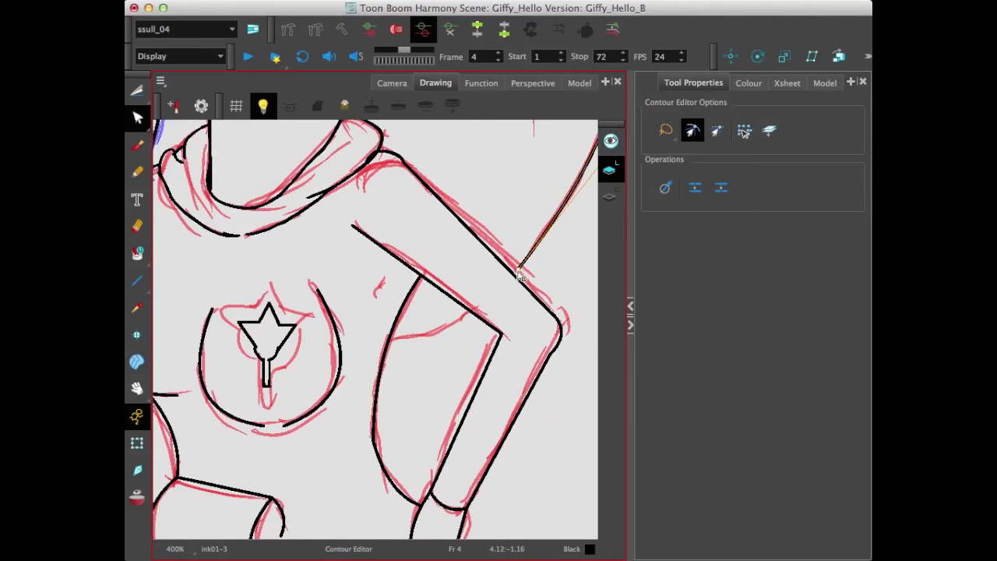
pyautogui.click(454, 343)
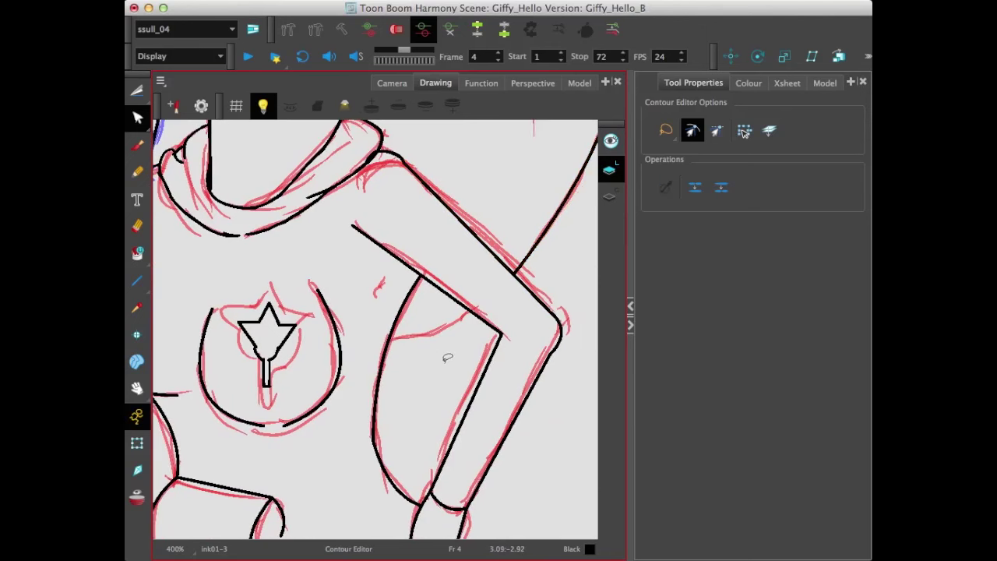
# Turn on onion skin and ink the hair's lower edge between torso and bent arm as a downward-curving line using Pencil 1 at size 5
pyautogui.click(137, 497)
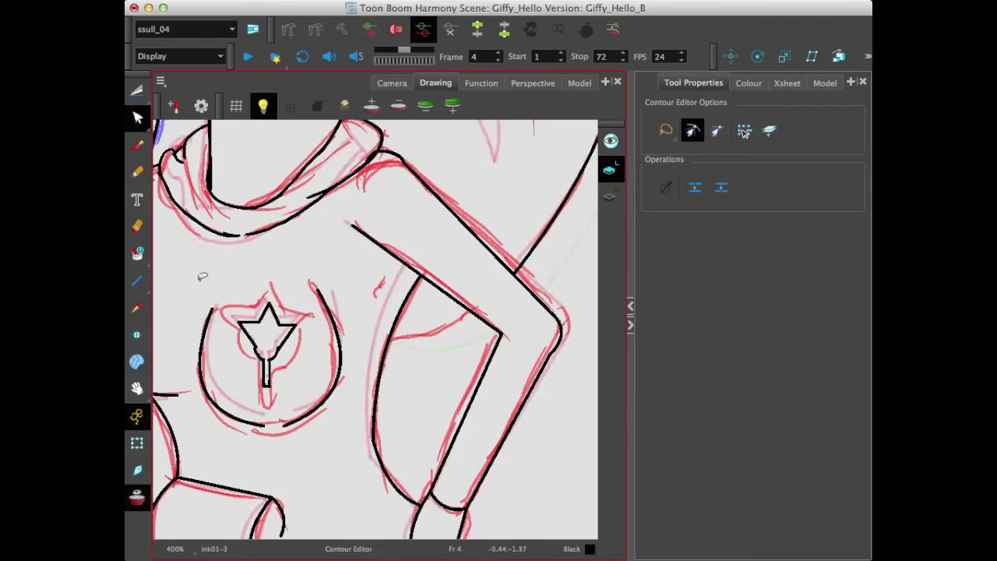
pyautogui.click(137, 281)
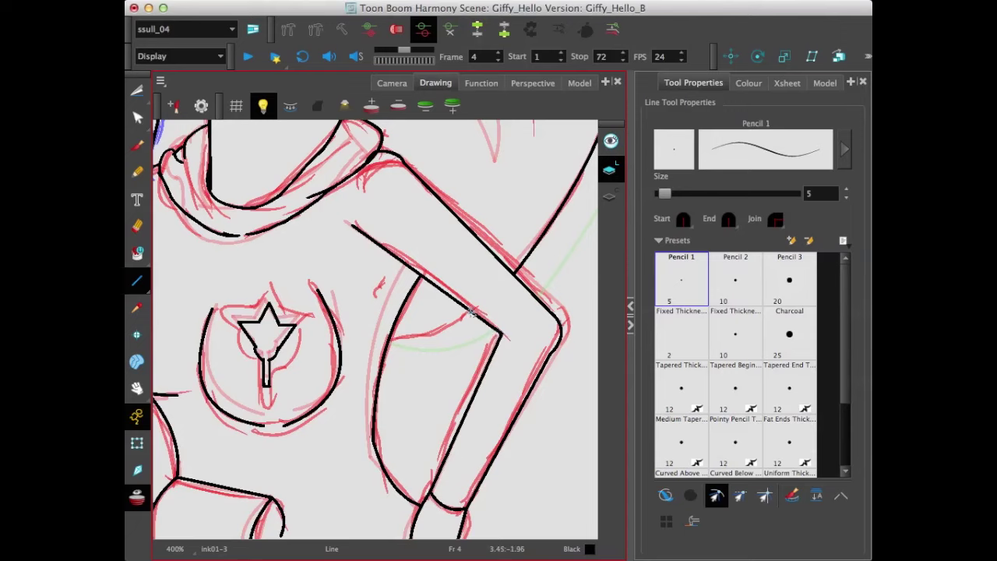
pyautogui.moveTo(471, 312); pyautogui.dragTo(389, 341)
pyautogui.click(143, 120)
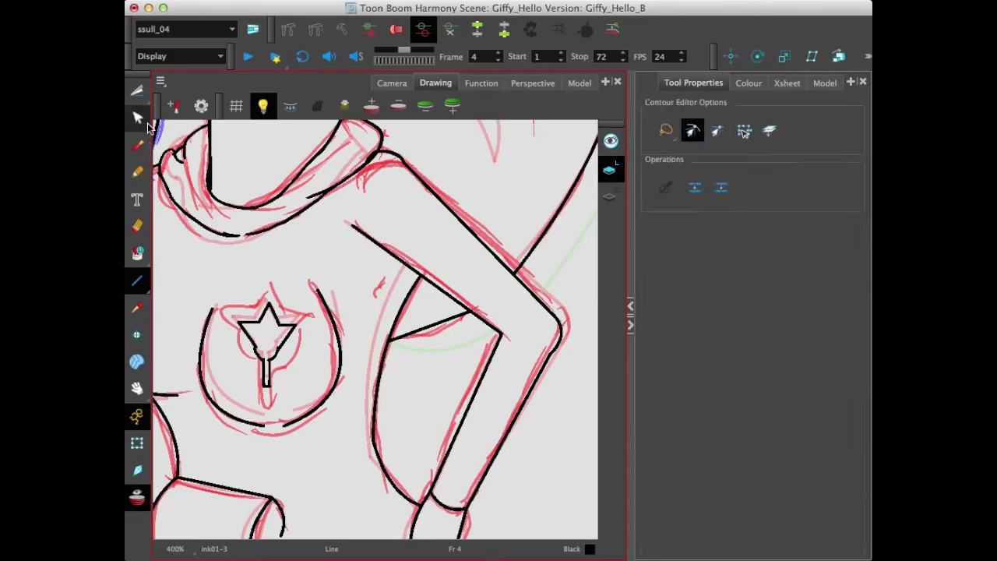
pyautogui.click(437, 326)
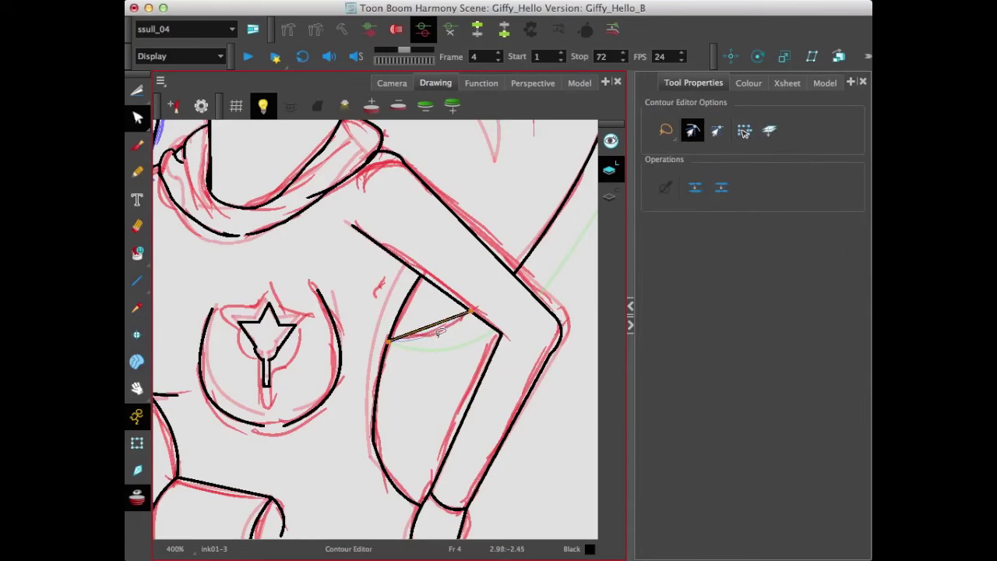
# On frame 3, draw the matching hair line between the torso and the bent arm and bow it downward
pyautogui.press(',')
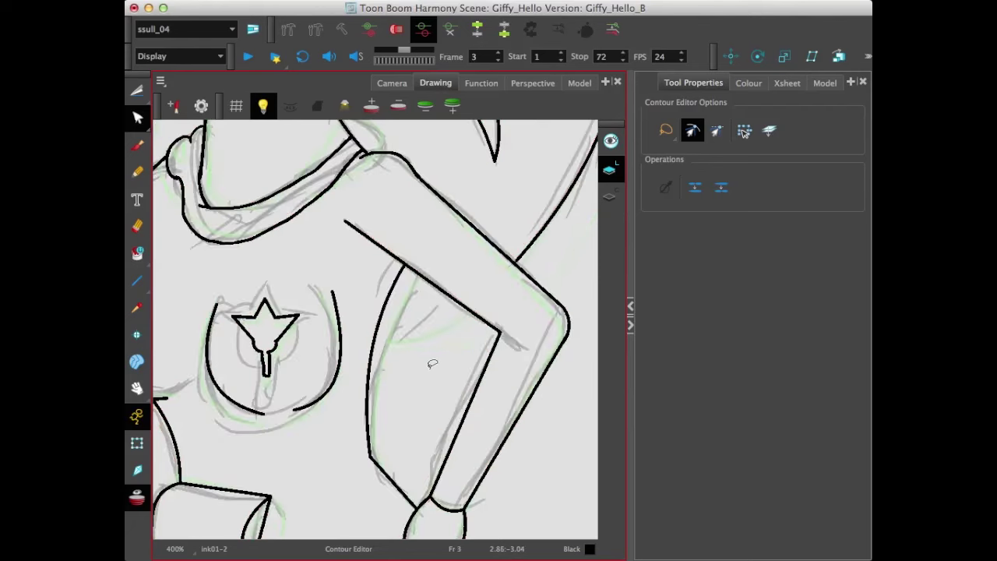
pyautogui.click(138, 286)
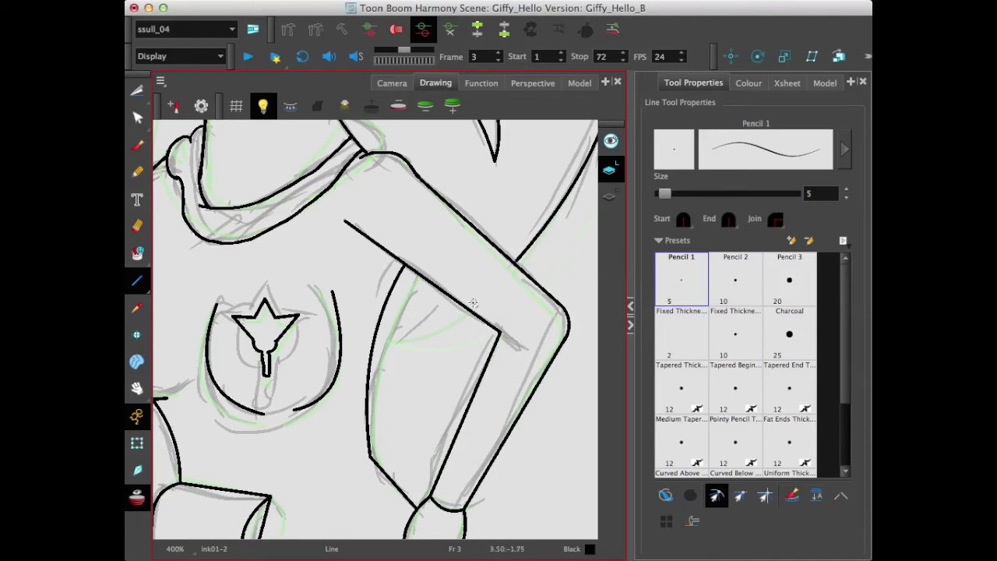
pyautogui.moveTo(466, 308); pyautogui.dragTo(372, 351)
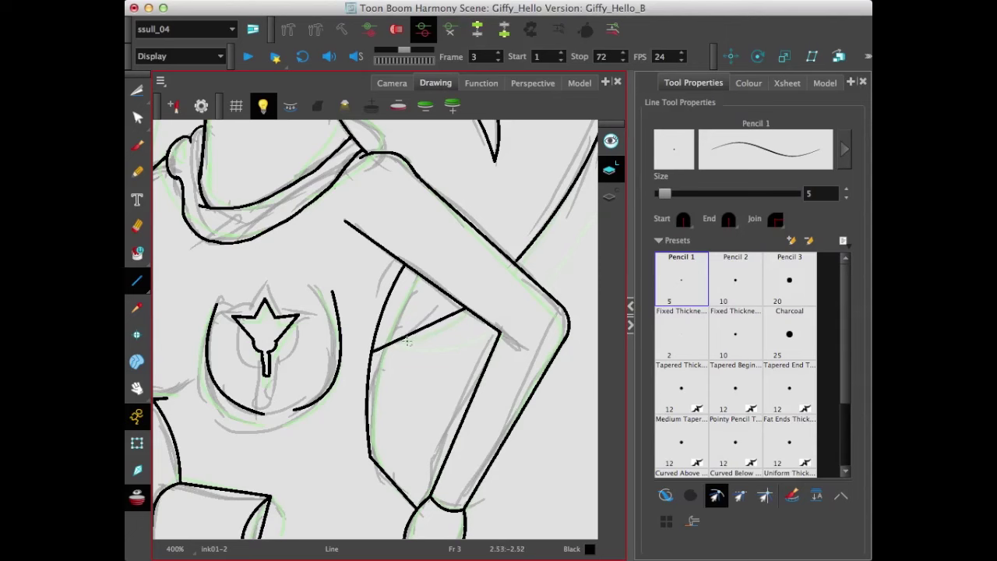
pyautogui.press('.')
pyautogui.click(137, 117)
pyautogui.click(426, 330)
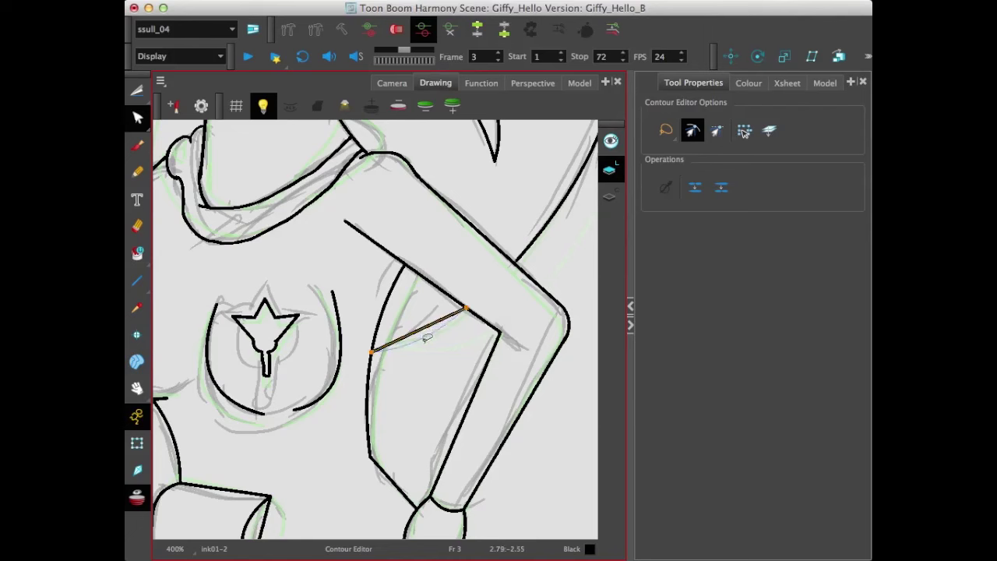
pyautogui.moveTo(428, 338); pyautogui.dragTo(426, 342)
# Flip through frames 3 to 7 to check how the new hair line behind the bent arm moves
pyautogui.press('g')
pyautogui.press('f')
pyautogui.press('g')
pyautogui.press('f')
pyautogui.press('g')
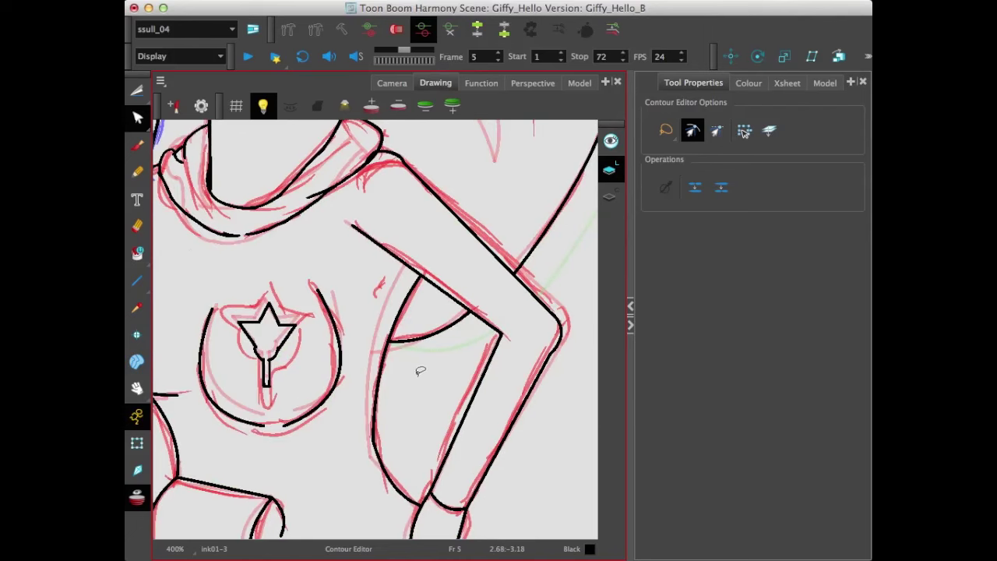
pyautogui.press(',')
pyautogui.press('.')
pyautogui.press('.')
pyautogui.press('.')
pyautogui.press('f')
pyautogui.press('f')
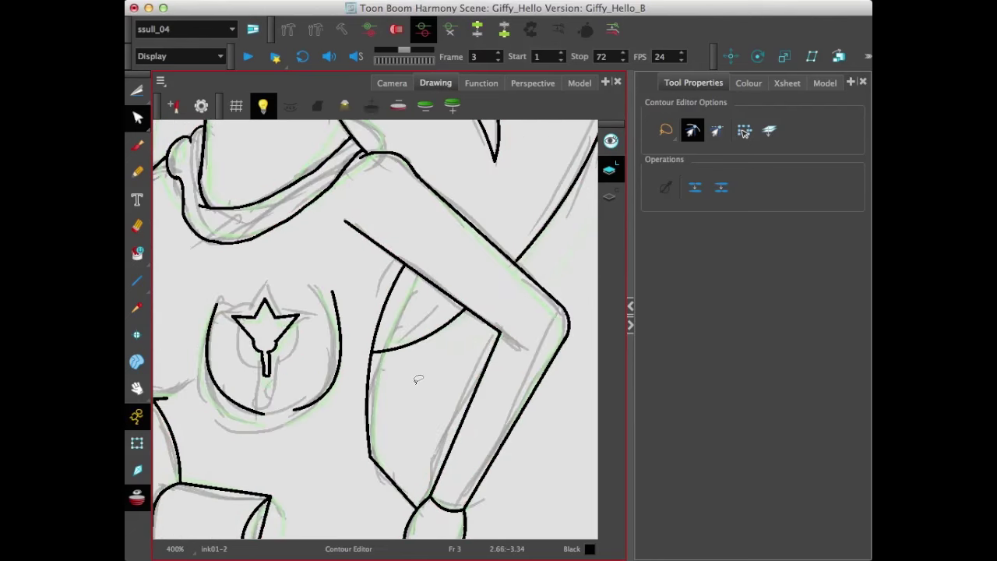
pyautogui.press('g')
pyautogui.press('g')
pyautogui.press(',')
pyautogui.press(',')
pyautogui.press(',')
pyautogui.press('.')
pyautogui.press('.')
pyautogui.press('.')
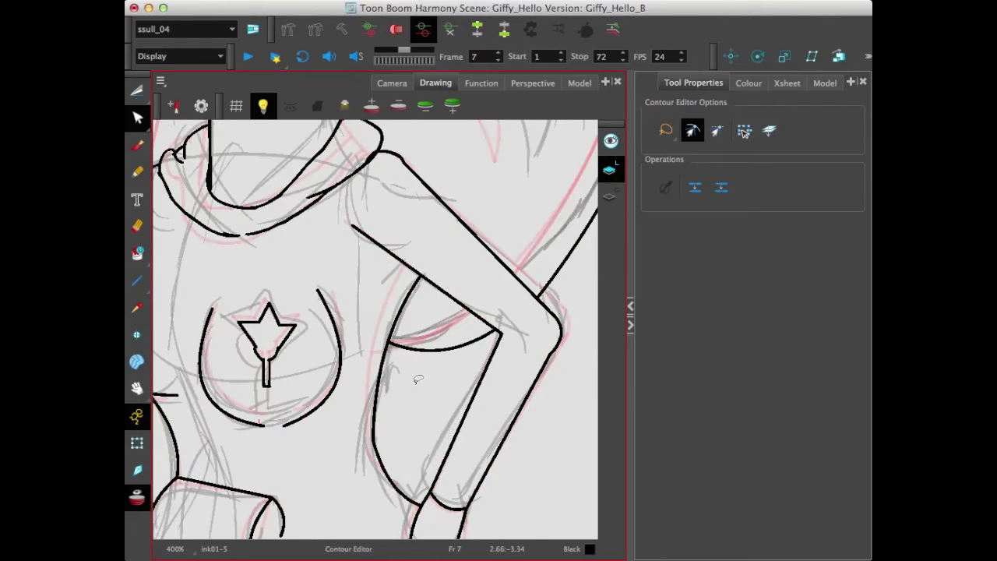
pyautogui.press(',')
pyautogui.press(',')
pyautogui.press('.')
pyautogui.press('.')
pyautogui.press('.')
pyautogui.press('.')
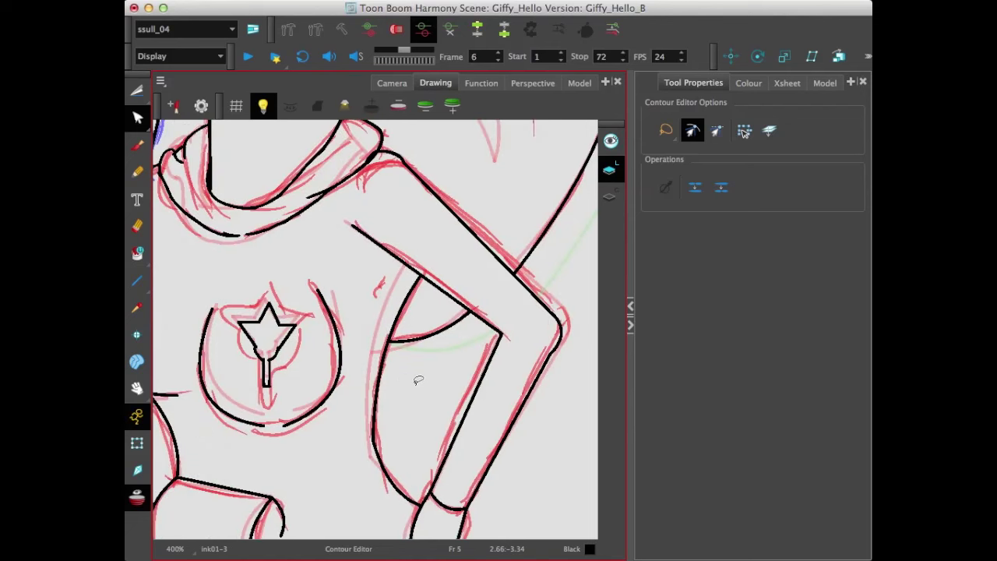
pyautogui.press(',')
pyautogui.press(',')
pyautogui.press(',')
pyautogui.press(',')
pyautogui.press(',')
pyautogui.press('.')
# Flip back and forth between frames 3 and 4 to compare the hair line and bent arm positions
pyautogui.press(',')
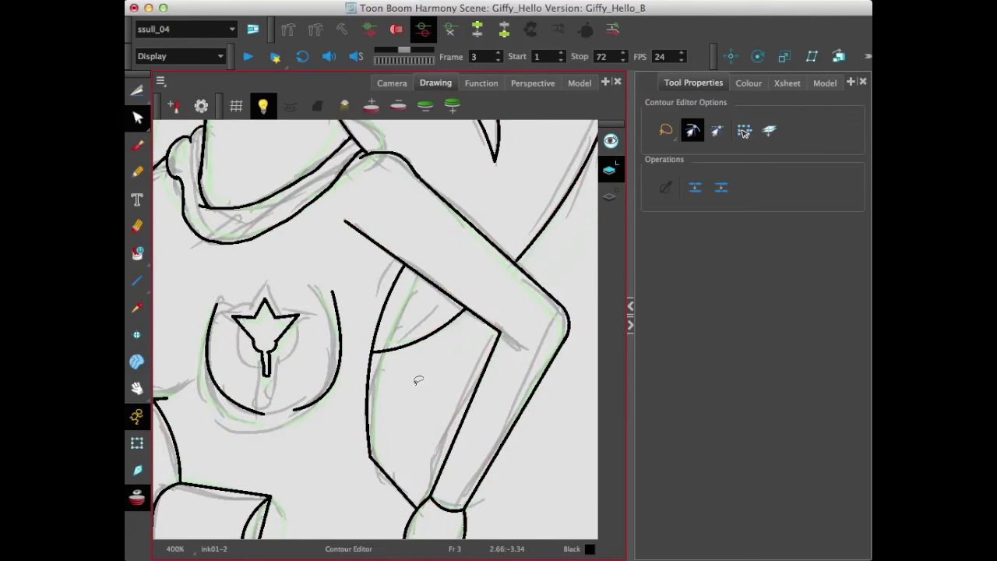
pyautogui.press('.')
pyautogui.press(',')
pyautogui.press('.')
pyautogui.press(',')
pyautogui.press('.')
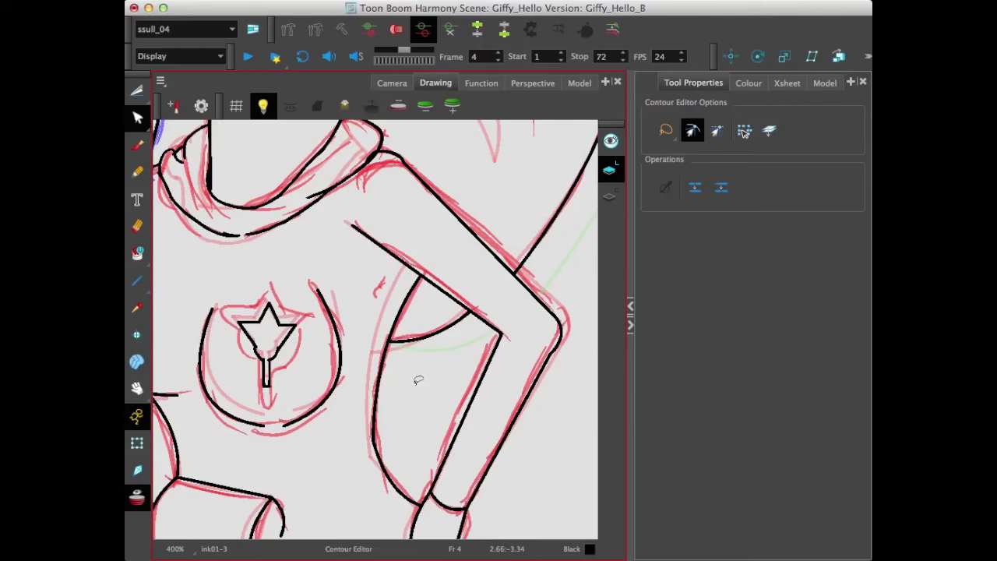
pyautogui.press(',')
pyautogui.press('.')
pyautogui.press(',')
pyautogui.press('.')
pyautogui.press(',')
pyautogui.press('.')
pyautogui.press(',')
pyautogui.press('.')
pyautogui.press(',')
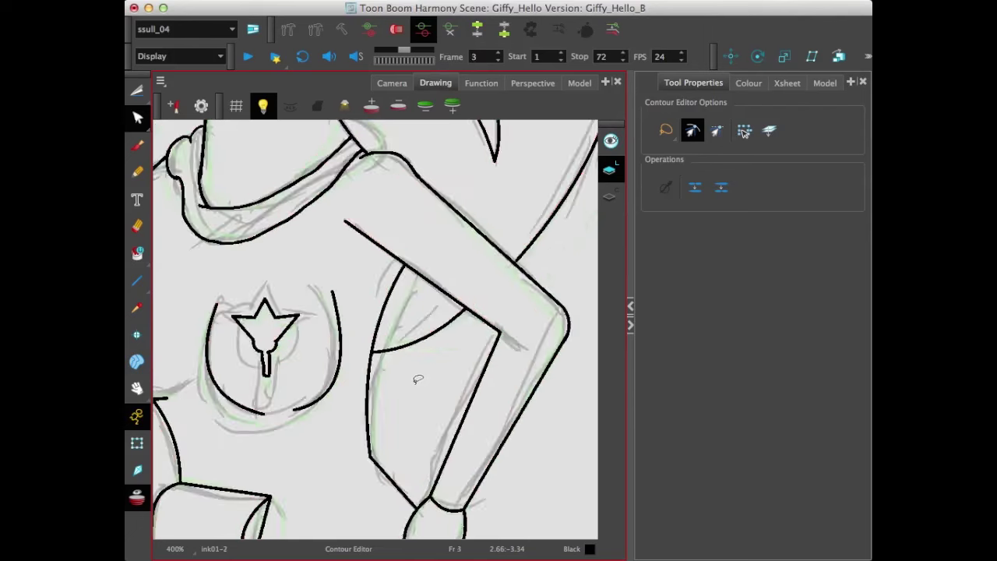
# Alternate between frames 3 and 4 to examine how the arm, hair line and shirt emblem shift
pyautogui.press('.')
pyautogui.press(',')
pyautogui.press('.')
pyautogui.press(',')
pyautogui.press('.')
pyautogui.press(',')
pyautogui.press('.')
pyautogui.press(',')
pyautogui.press('.')
pyautogui.press(',')
pyautogui.press('.')
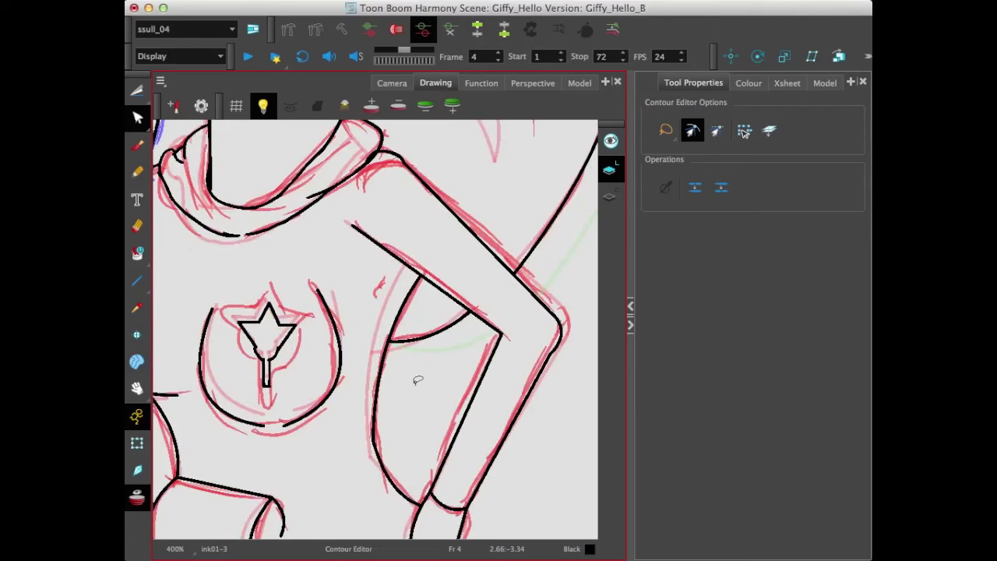
pyautogui.press(',')
pyautogui.press('.')
pyautogui.press(',')
pyautogui.press('.')
pyautogui.press(',')
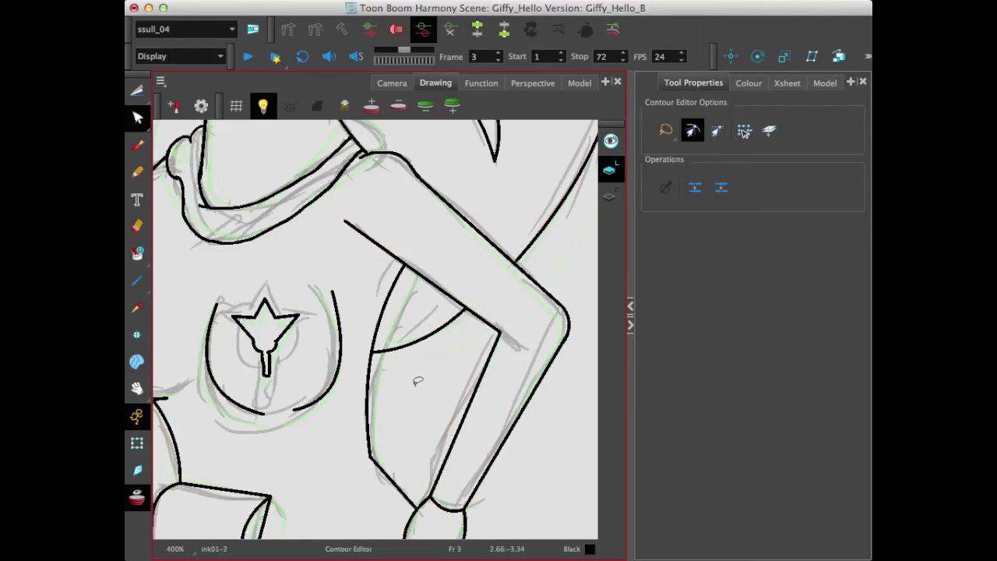
# Step forward from frame 3 to frame 10 to review the inked drawings and reach the uninked pose
pyautogui.press('.')
pyautogui.press('.')
pyautogui.press('.')
pyautogui.press('.')
pyautogui.press('.')
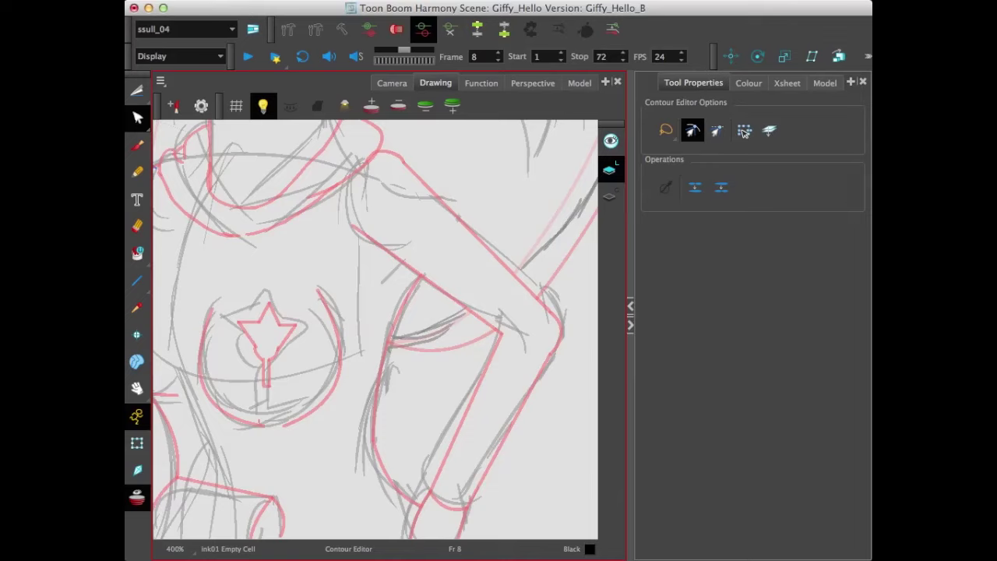
pyautogui.press('.')
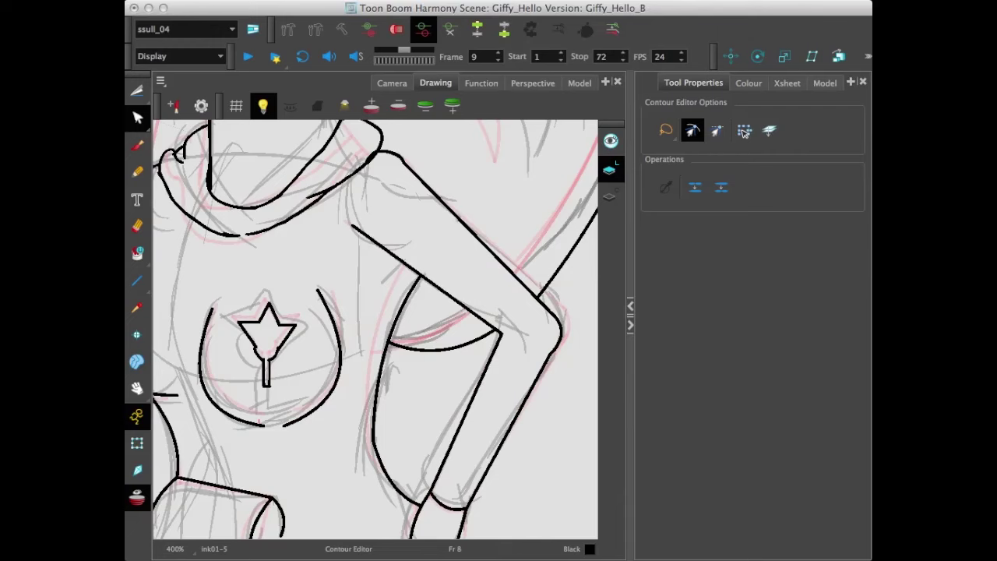
pyautogui.press('.')
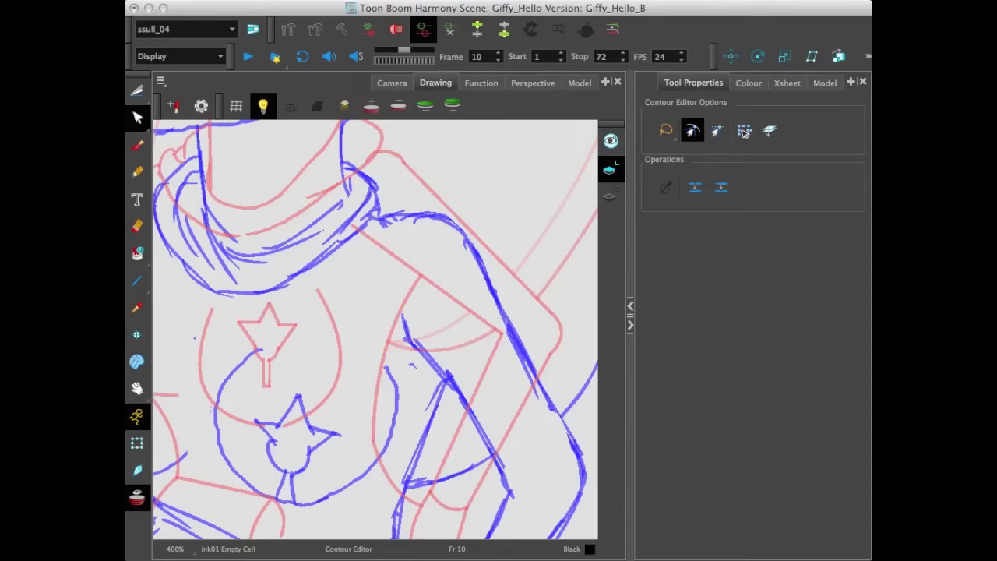
# Play the animation as a loop in the Camera view with onion skin turned off, and stop it
pyautogui.click(173, 548)
pyautogui.click(187, 368)
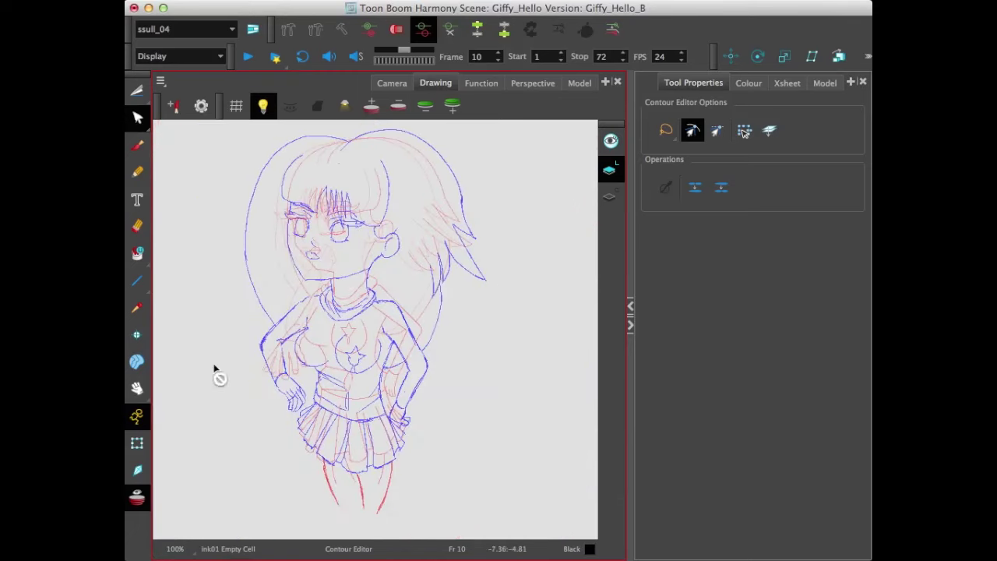
pyautogui.click(387, 82)
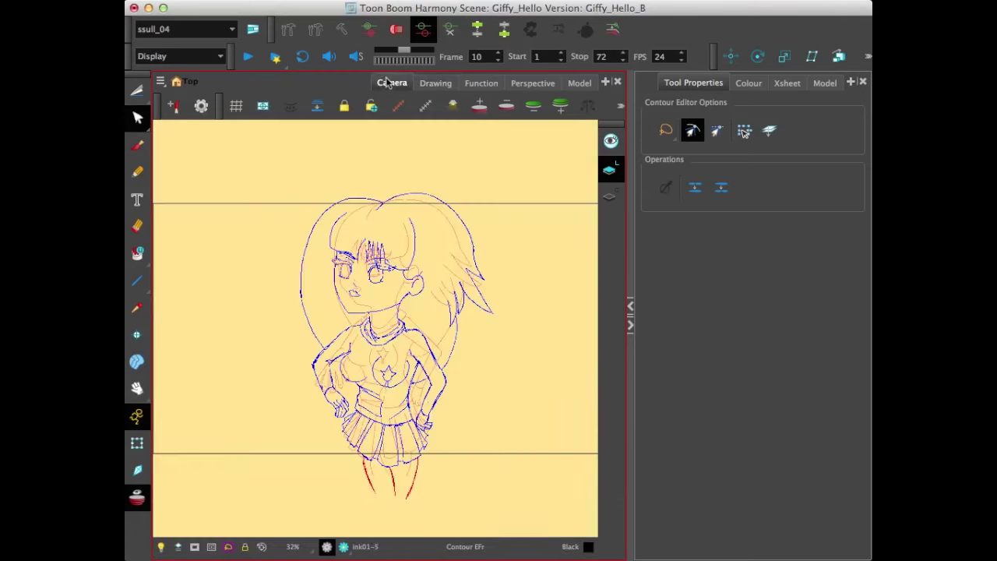
pyautogui.click(261, 548)
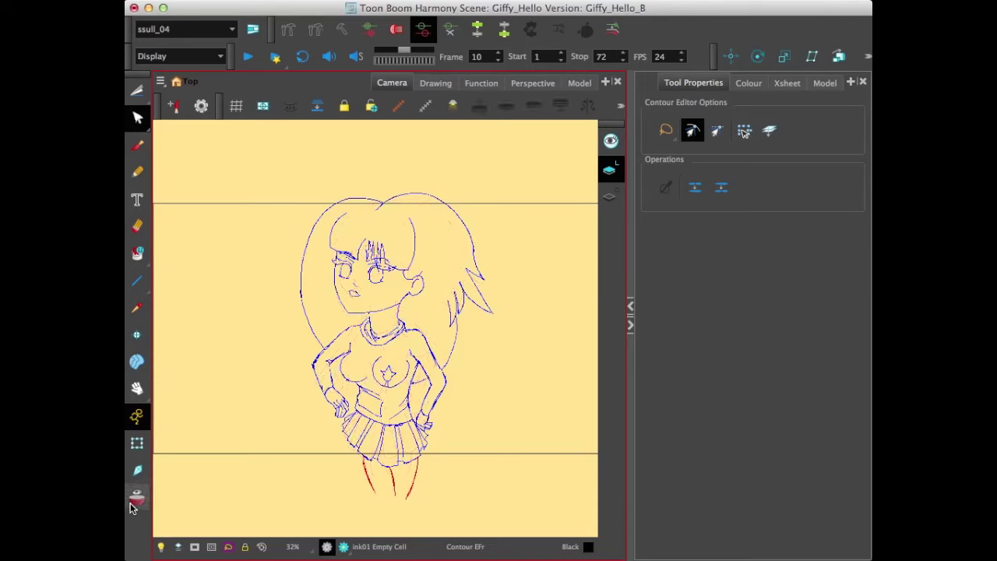
pyautogui.click(302, 56)
pyautogui.click(246, 57)
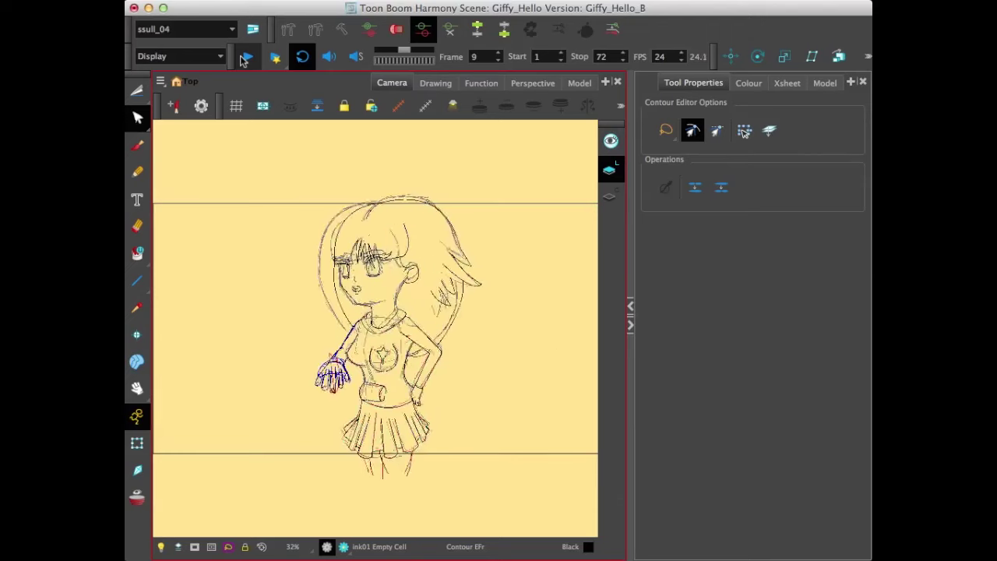
pyautogui.click(242, 58)
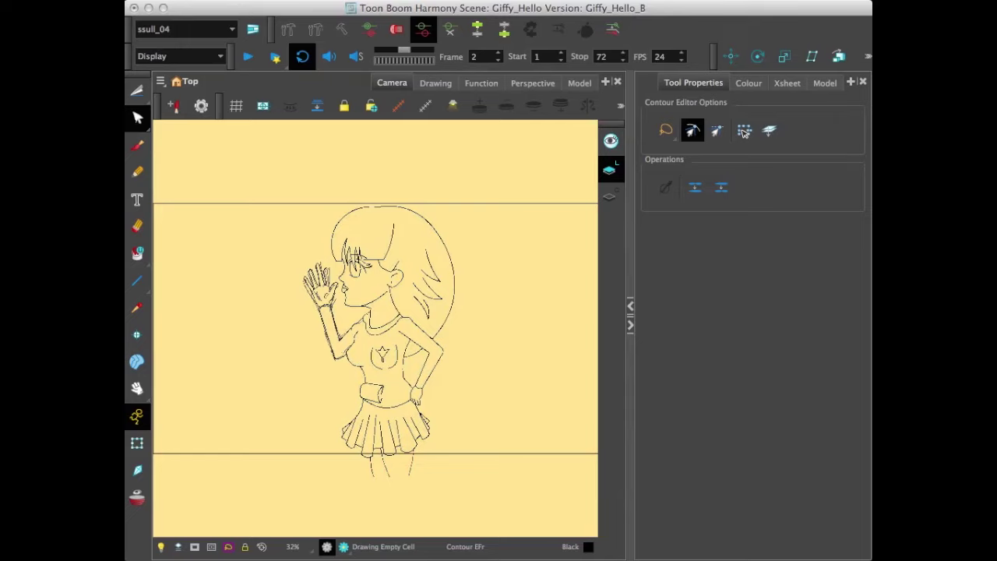
# Clear the rough sketch drawings on the arms and pencil layers through frame 9, leaving the inked lines
pyautogui.click(138, 422)
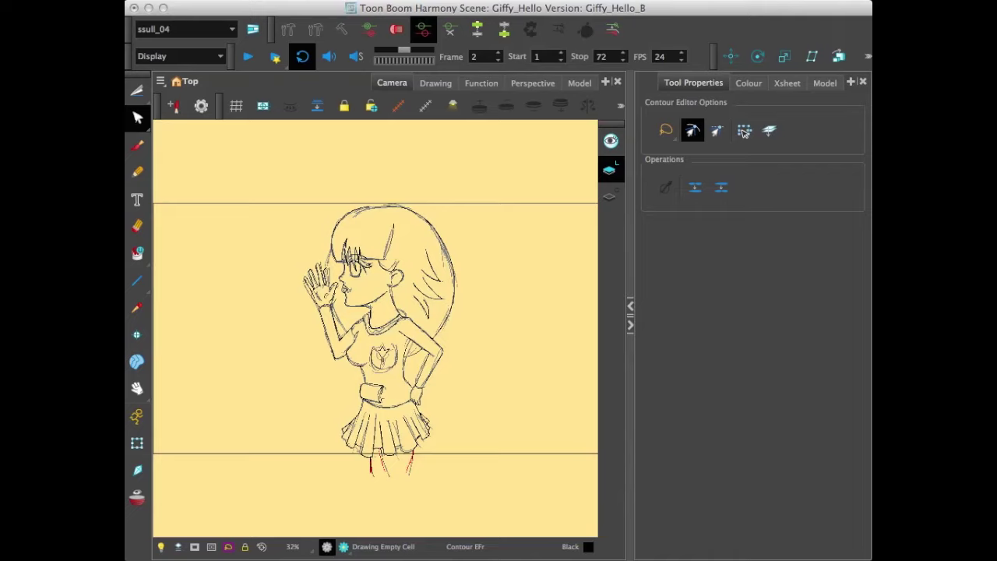
pyautogui.press('j')
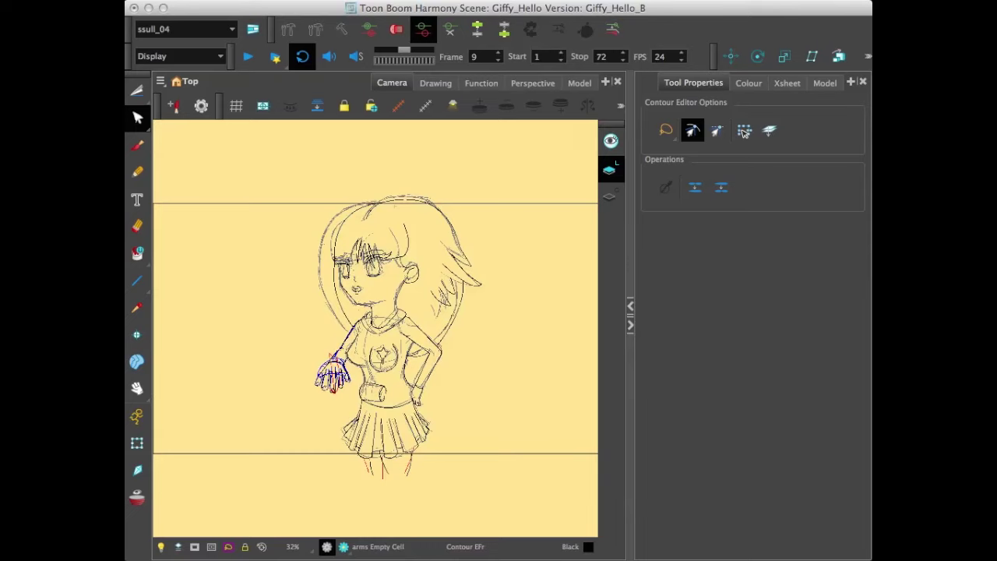
pyautogui.hotkey('shift', ',')
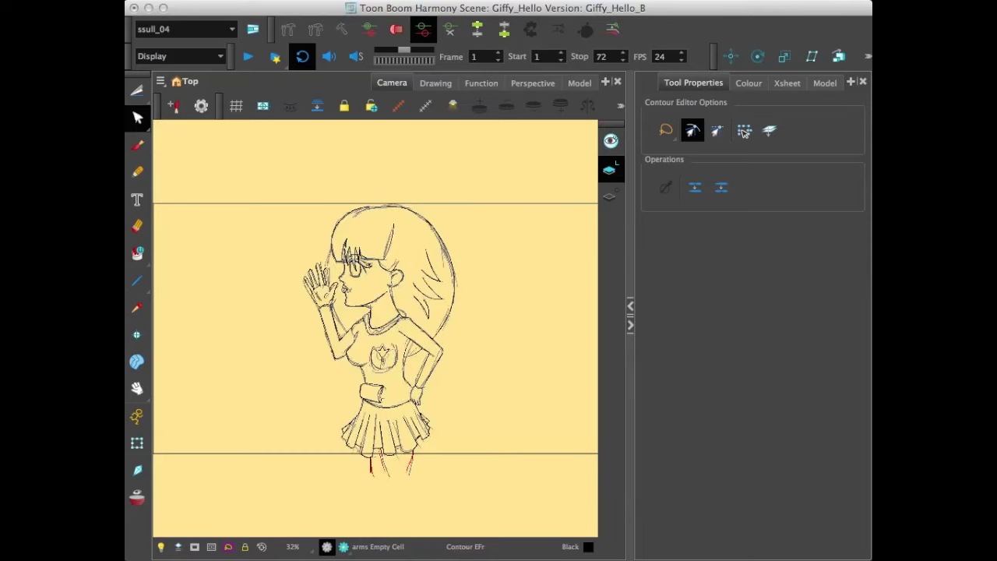
pyautogui.press('j')
pyautogui.hotkey('shift', 'Return')
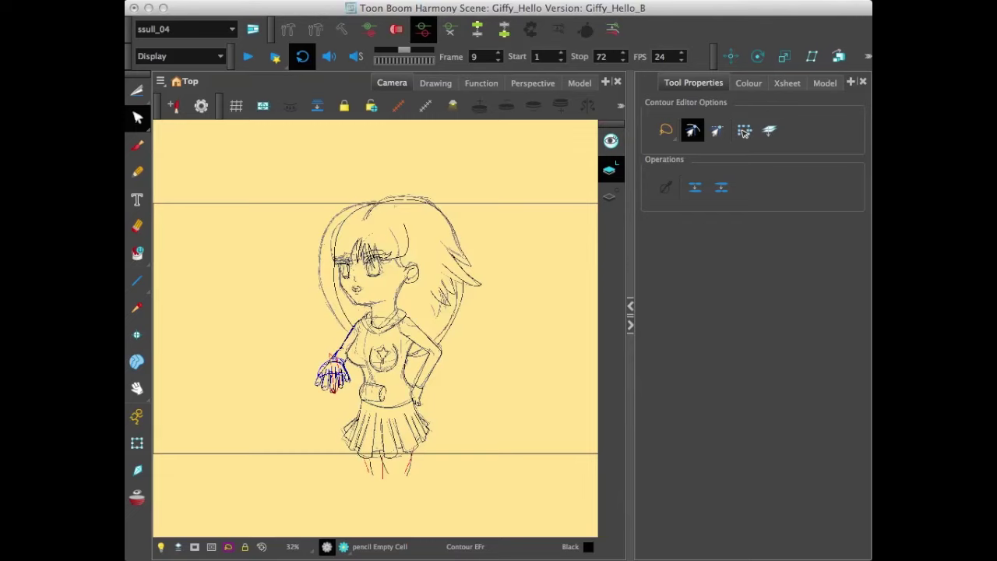
pyautogui.press('Escape')
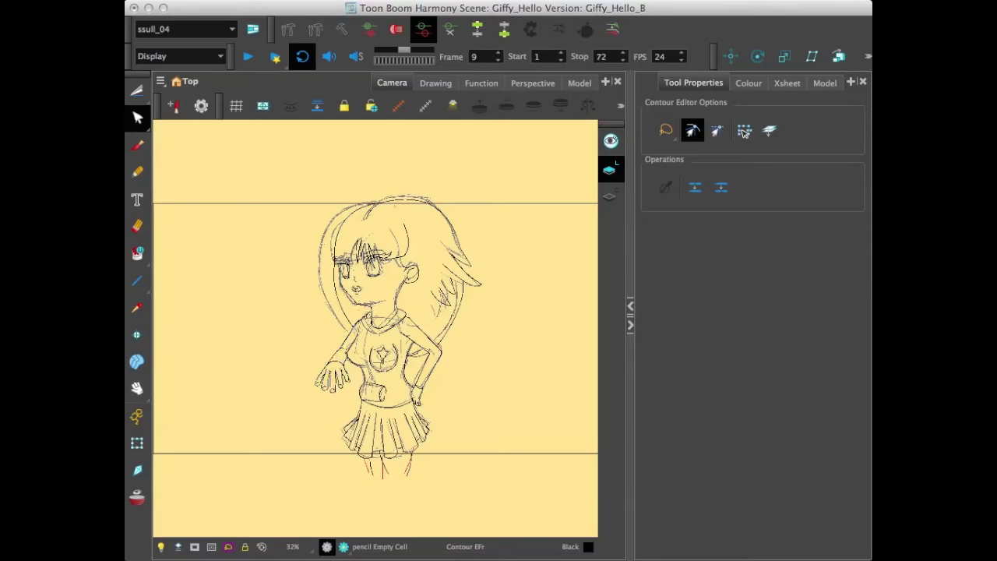
pyautogui.press('d')
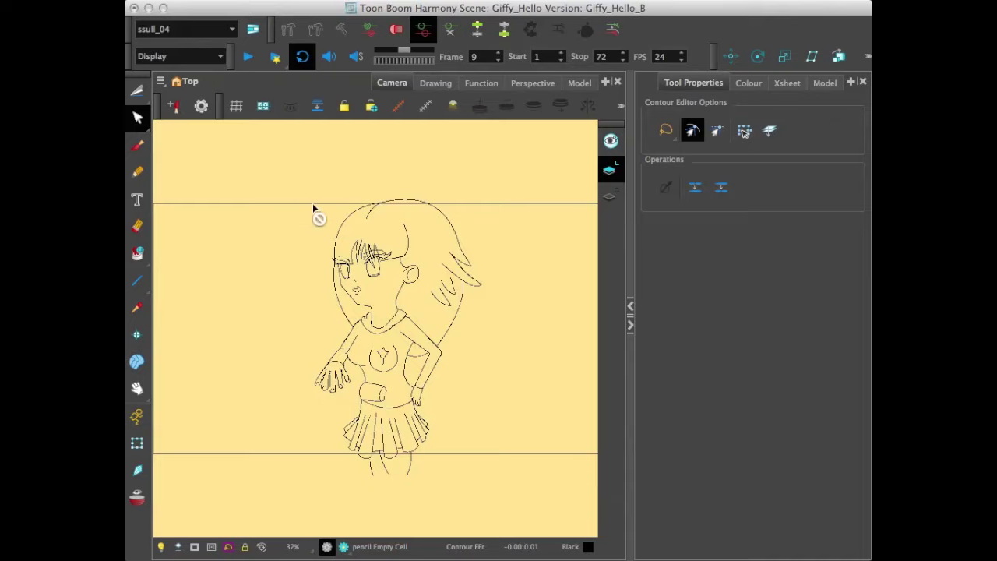
# Play the looped animation again to check the inked frames without the rough sketch, and stop it
pyautogui.click(255, 61)
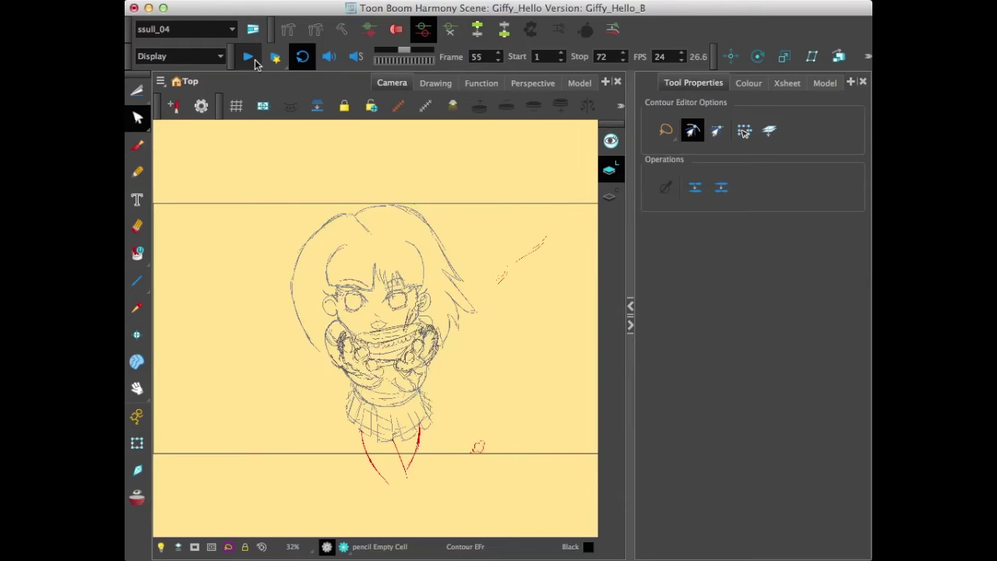
pyautogui.click(248, 57)
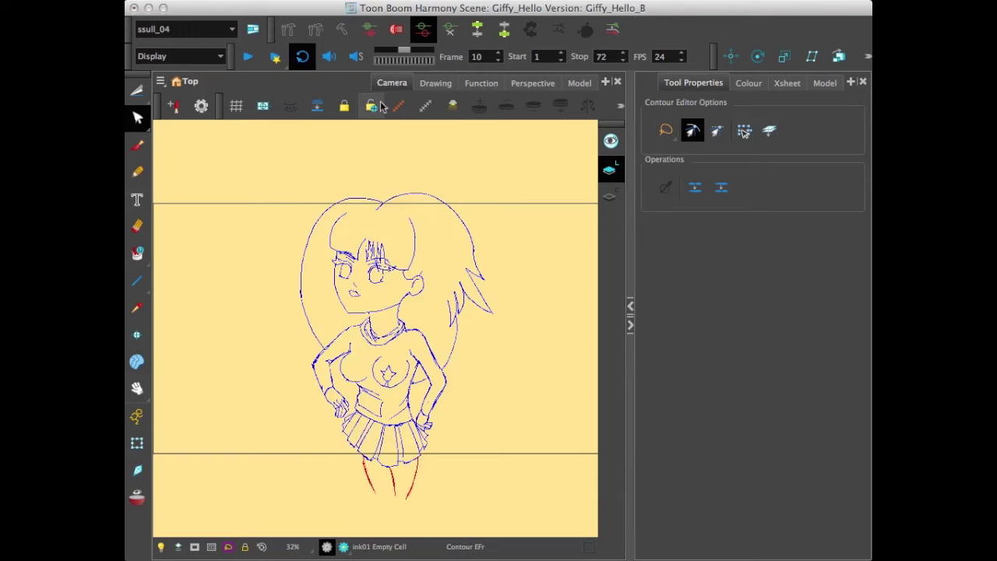
# Bring up frame 10 of the ink01 layer in an enlarged Drawing view centred on the character's head
pyautogui.click(426, 85)
pyautogui.click(425, 84)
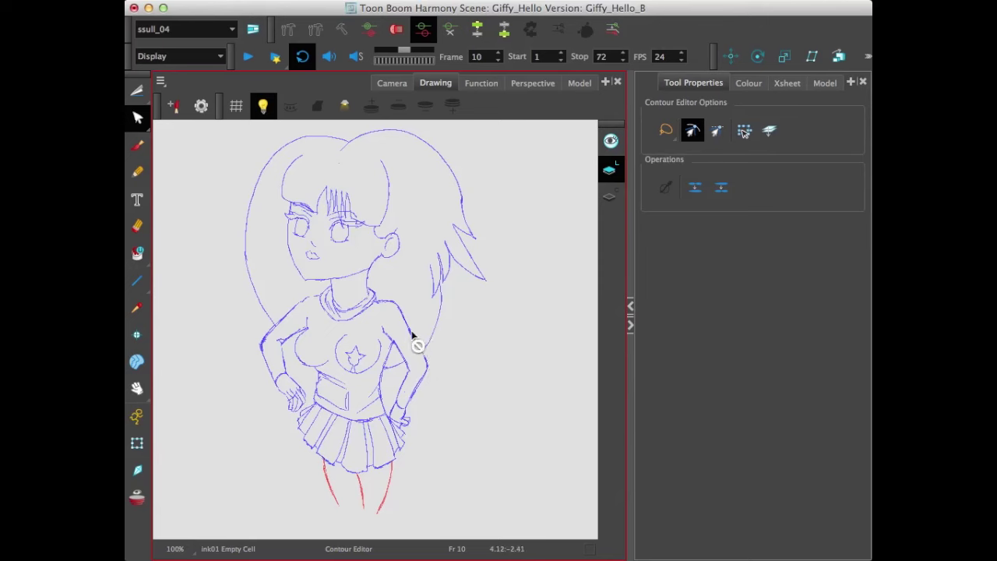
pyautogui.scroll(5, 427, 335)
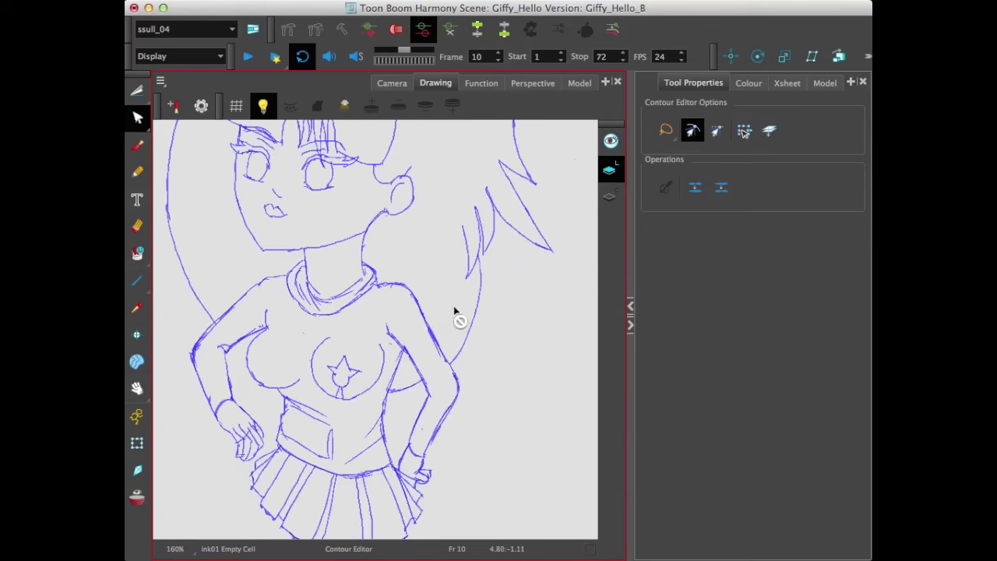
pyautogui.click(631, 321)
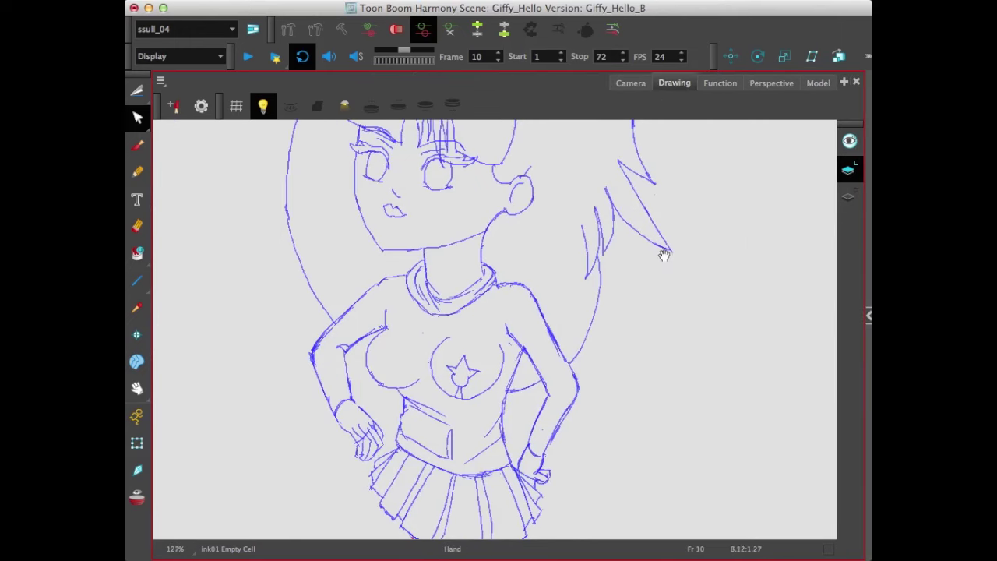
pyautogui.moveTo(665, 256); pyautogui.dragTo(704, 262)
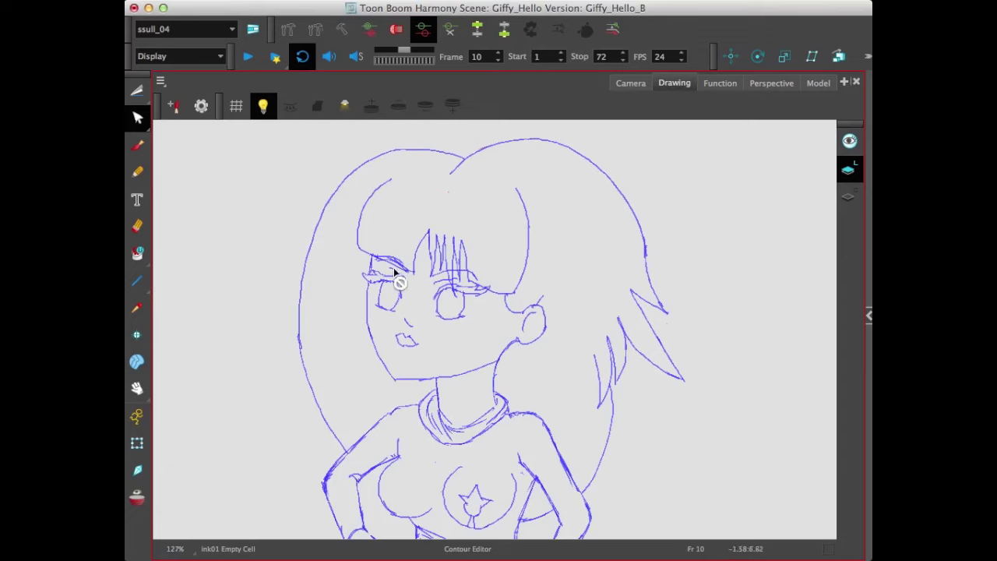
# On frame 10, ink the top of the hair from the parting toward the back as a line bowed upward along the sketch
pyautogui.click(138, 281)
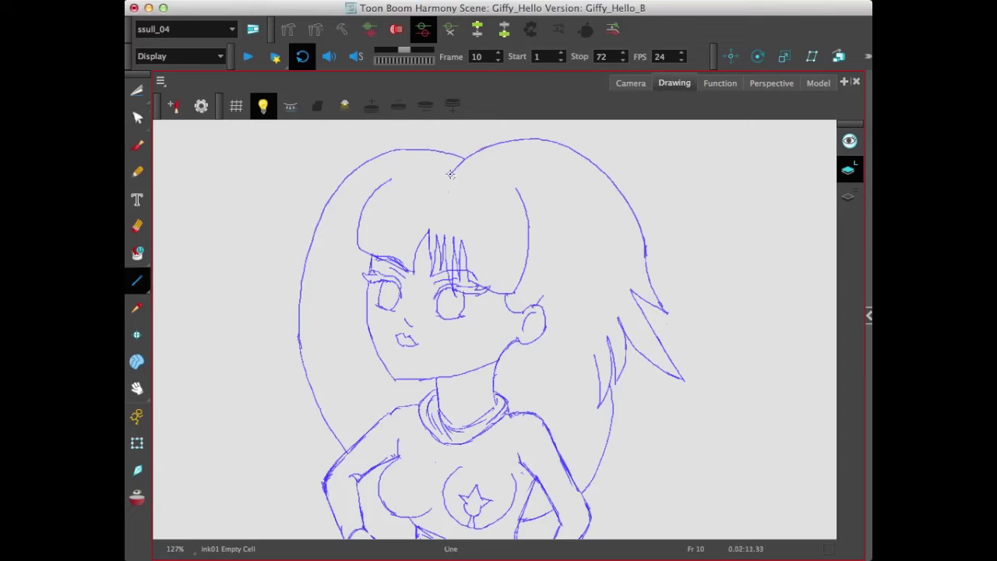
pyautogui.moveTo(451, 174); pyautogui.dragTo(618, 186)
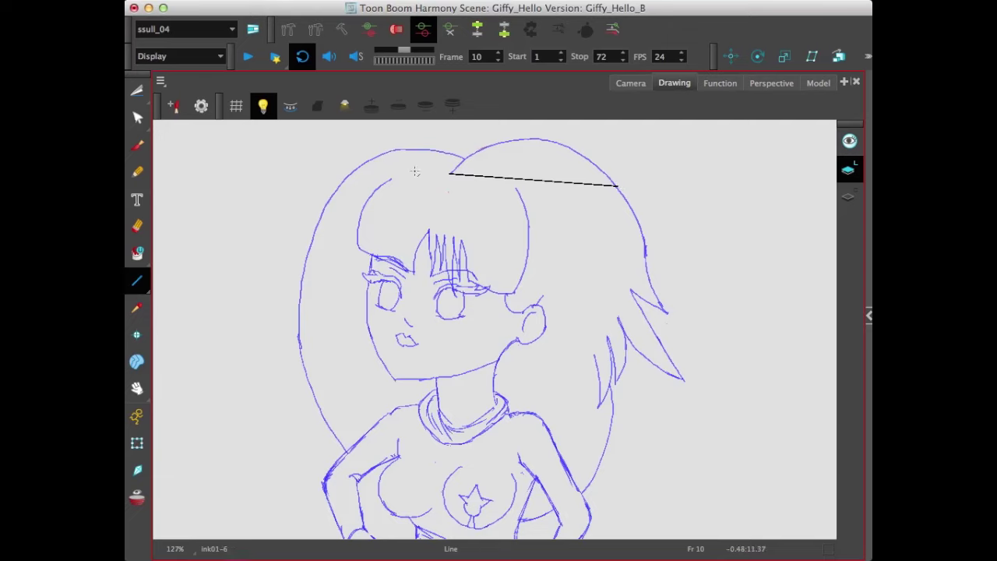
pyautogui.click(138, 117)
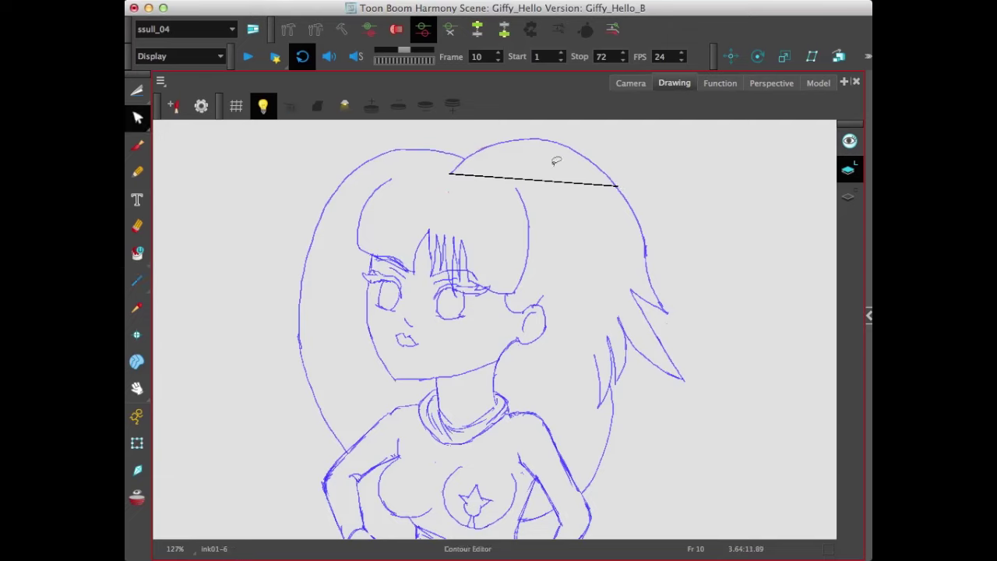
pyautogui.click(543, 183)
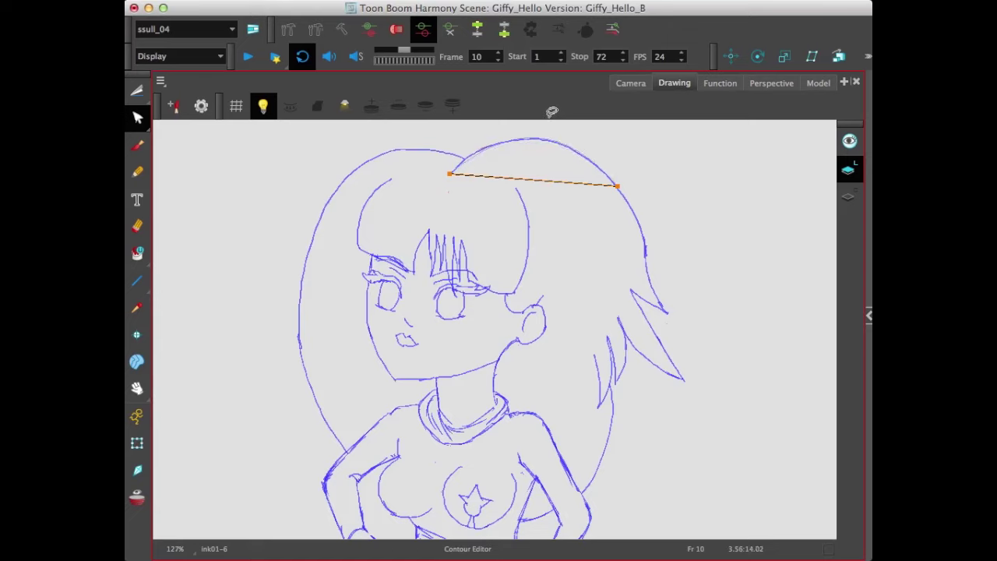
pyautogui.moveTo(551, 113); pyautogui.dragTo(553, 123)
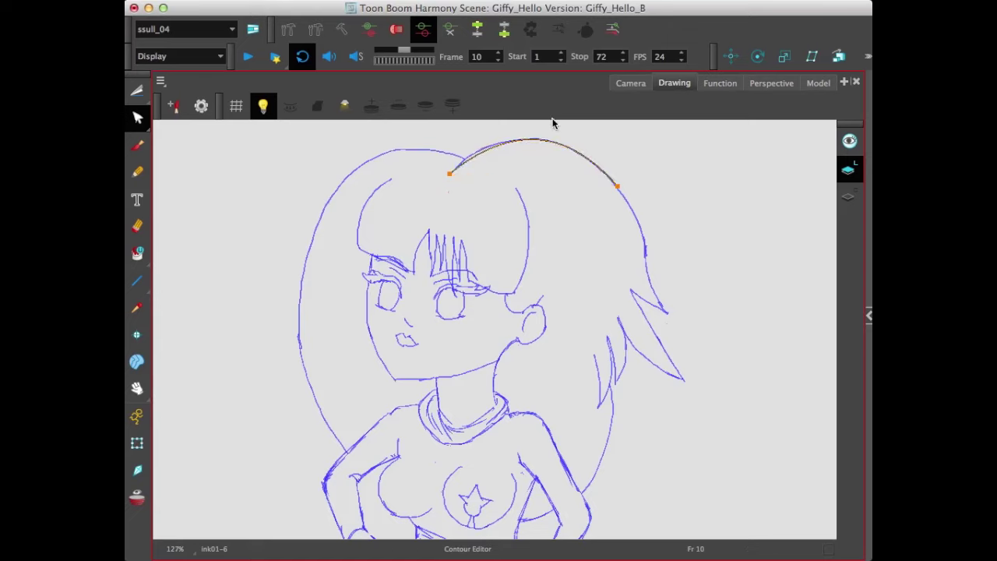
pyautogui.click(620, 189)
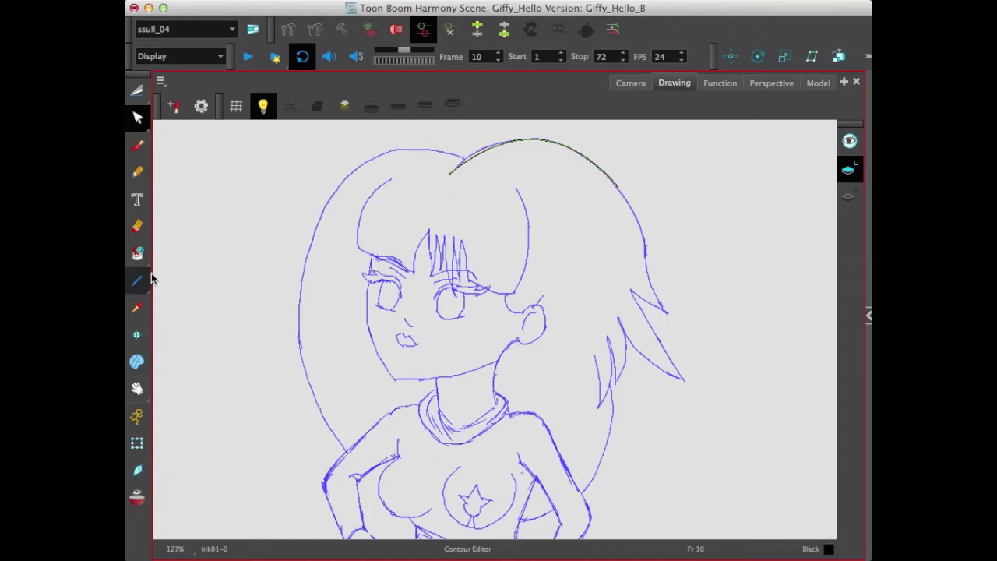
# Continue the hair outline down the back of the head with a connected line bowed outward to match the sketch
pyautogui.click(138, 280)
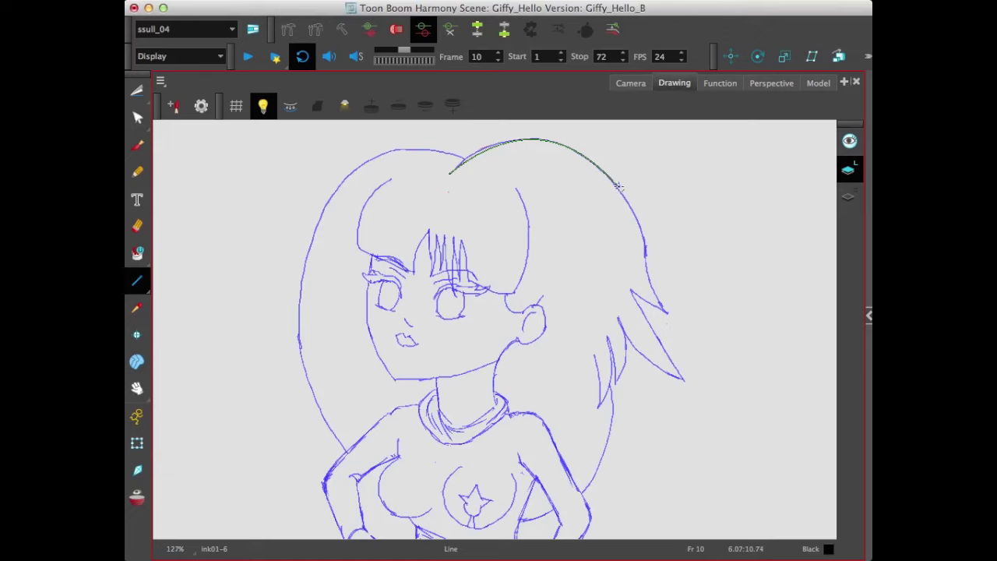
pyautogui.moveTo(617, 185)
pyautogui.mouseDown()
pyautogui.moveTo(668, 315)
pyautogui.moveTo(646, 265)
pyautogui.mouseUp()
pyautogui.click(137, 117)
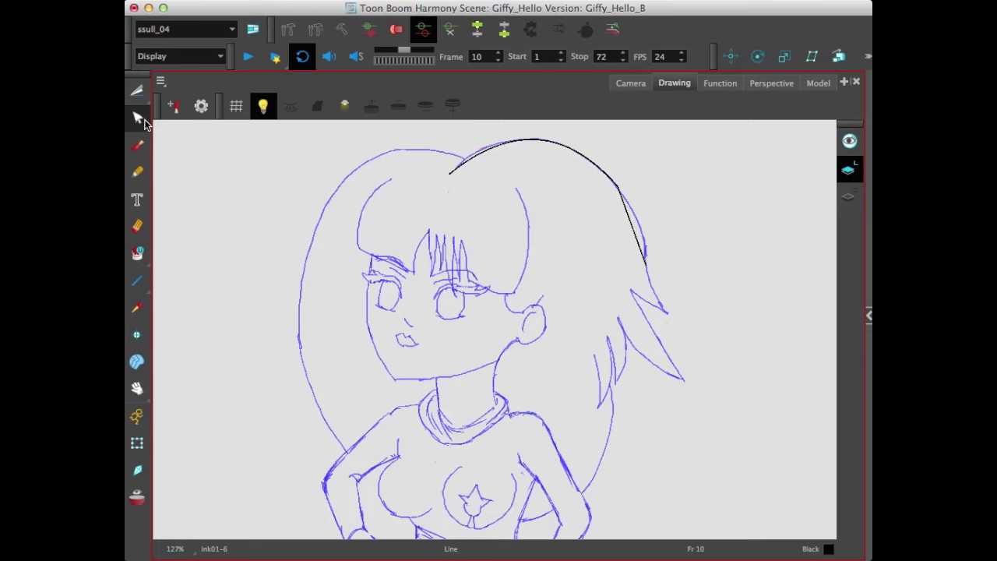
pyautogui.click(633, 226)
pyautogui.click(642, 216)
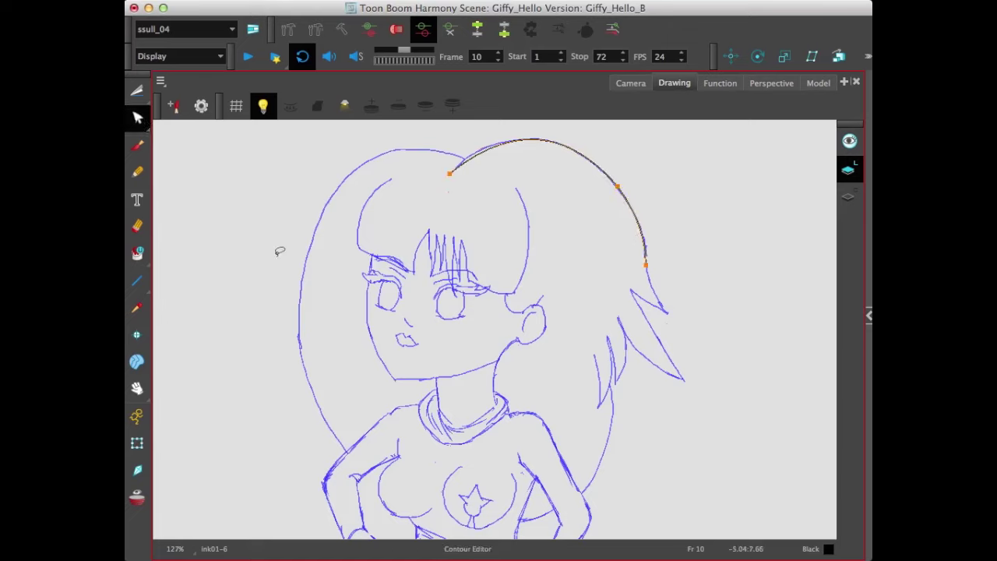
# Extend the hair outline to the first pointed tip with a short connected line curved inward along the sketch
pyautogui.click(137, 280)
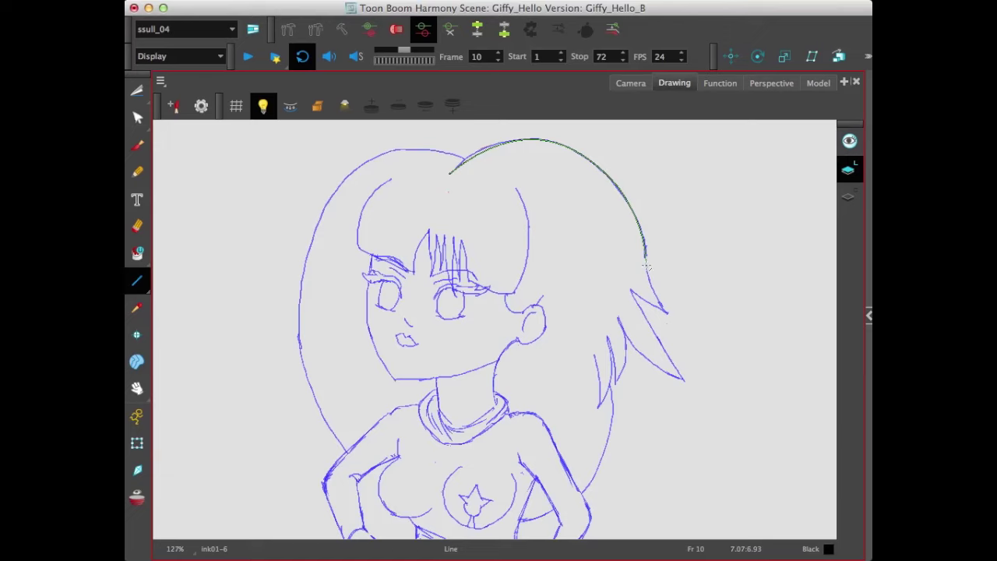
pyautogui.moveTo(647, 266); pyautogui.dragTo(667, 314)
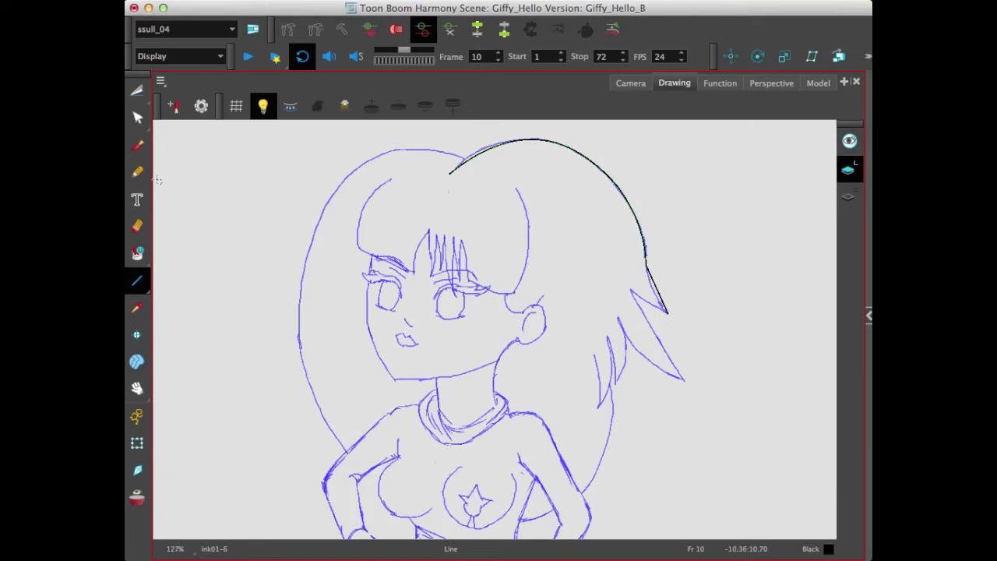
pyautogui.click(138, 116)
pyautogui.click(655, 289)
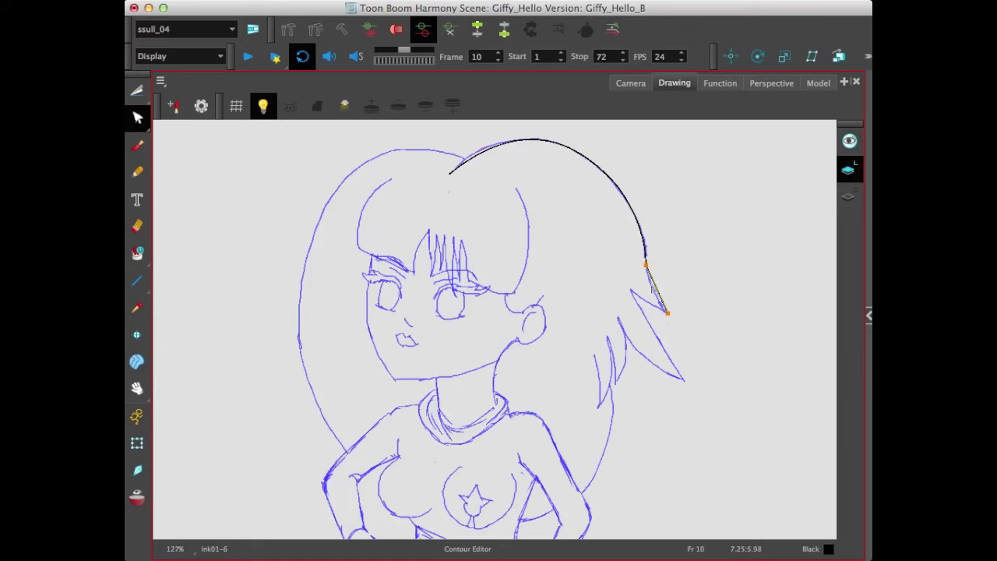
pyautogui.click(137, 280)
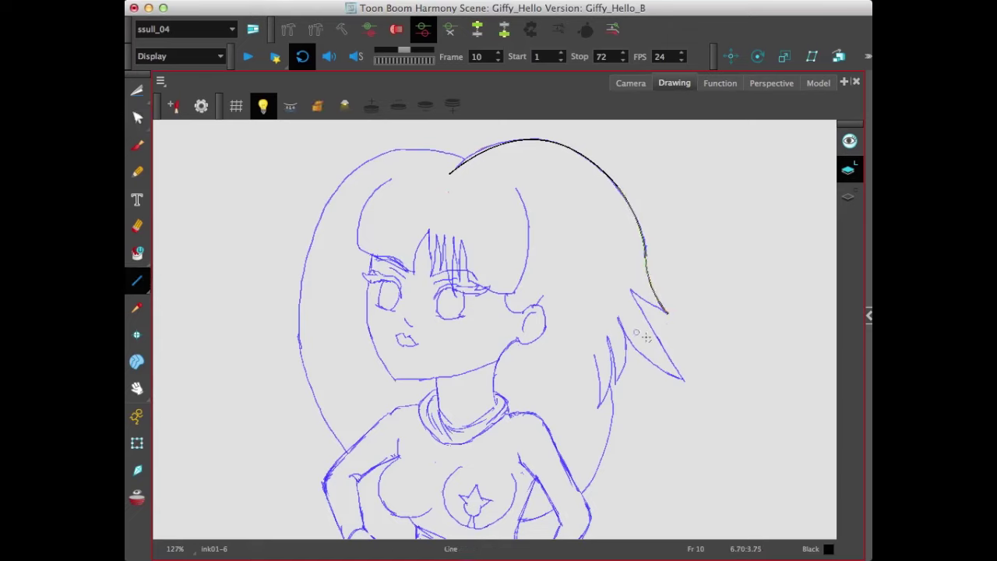
# Ink the short edge from the first hair tip inward to the notch, bending it slightly to follow the sketch
pyautogui.moveTo(631, 293); pyautogui.dragTo(667, 313)
pyautogui.click(137, 117)
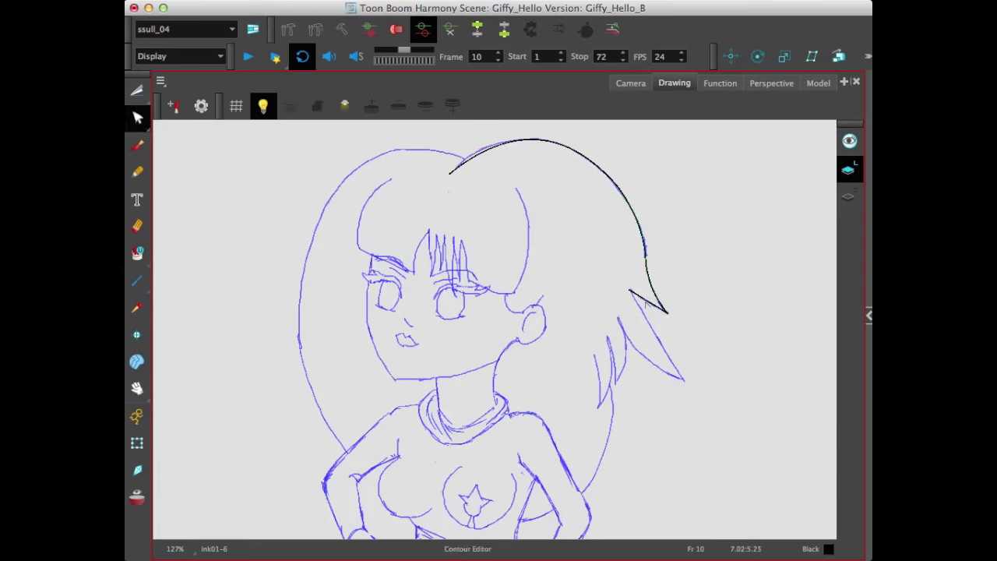
pyautogui.click(645, 304)
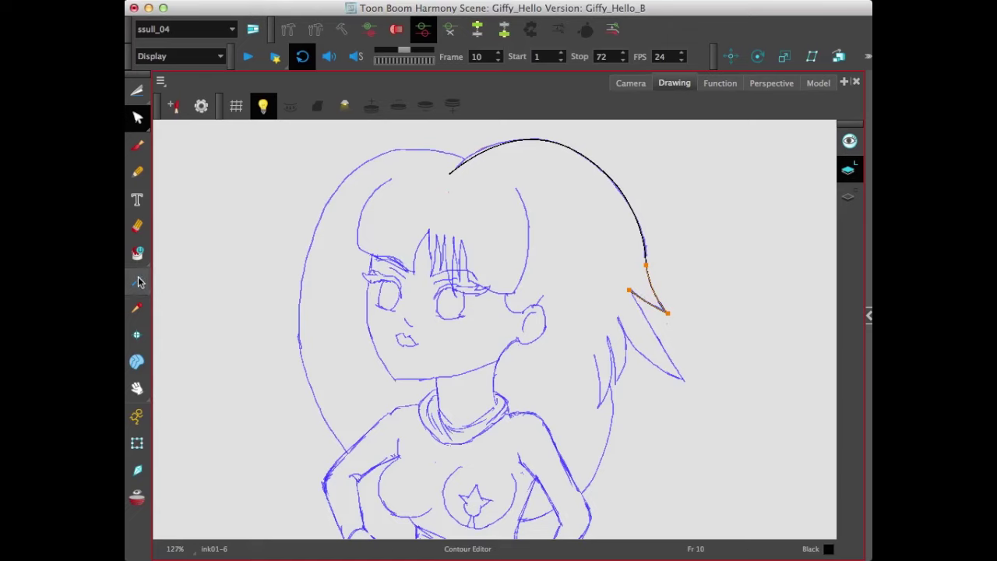
# Ink the second hair spike with a straight upper edge out to its tip and a lower edge bowed downward along the sketch
pyautogui.click(138, 281)
pyautogui.moveTo(629, 291); pyautogui.dragTo(685, 380)
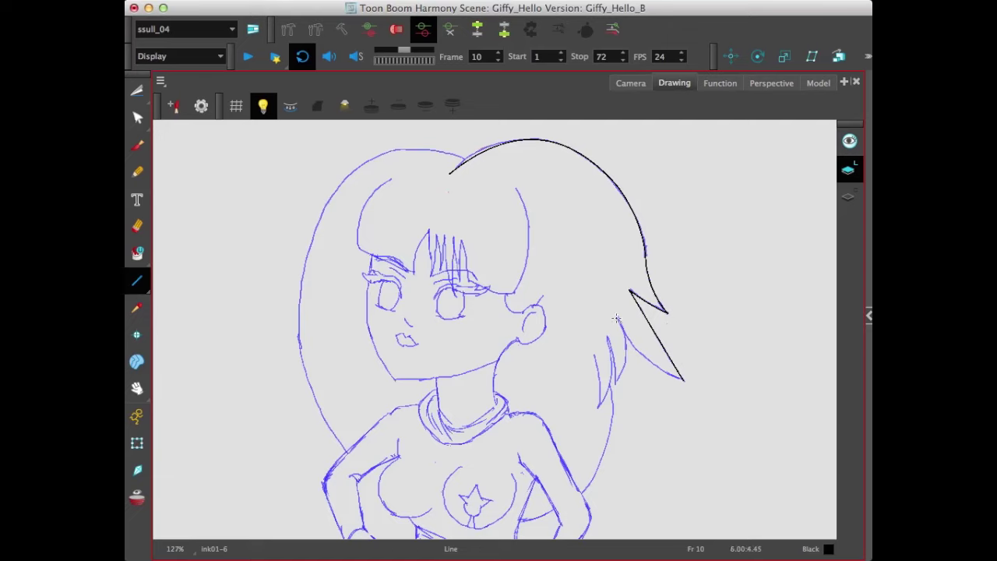
pyautogui.moveTo(618, 318); pyautogui.dragTo(680, 382)
pyautogui.click(137, 116)
pyautogui.click(667, 365)
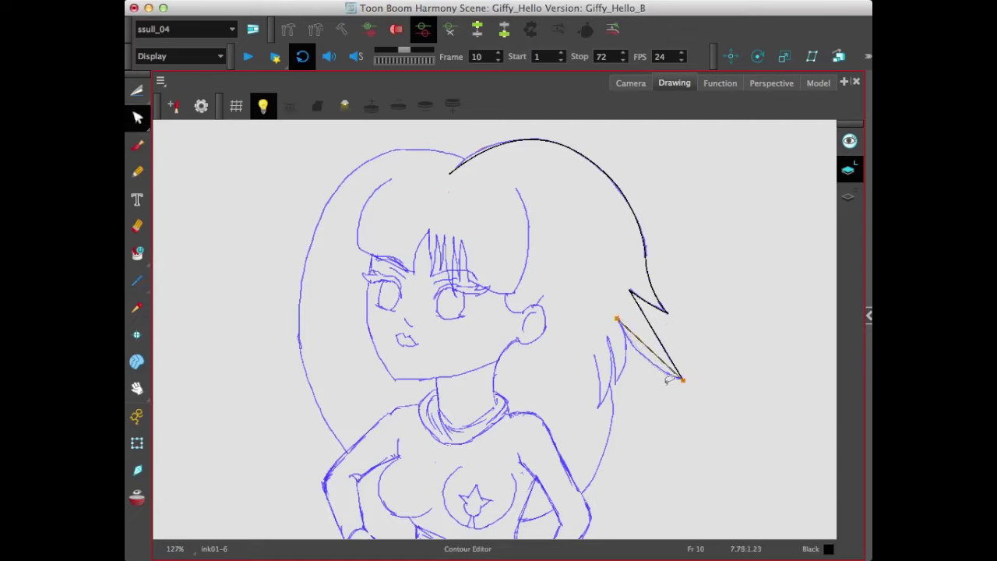
pyautogui.moveTo(675, 382); pyautogui.dragTo(668, 381)
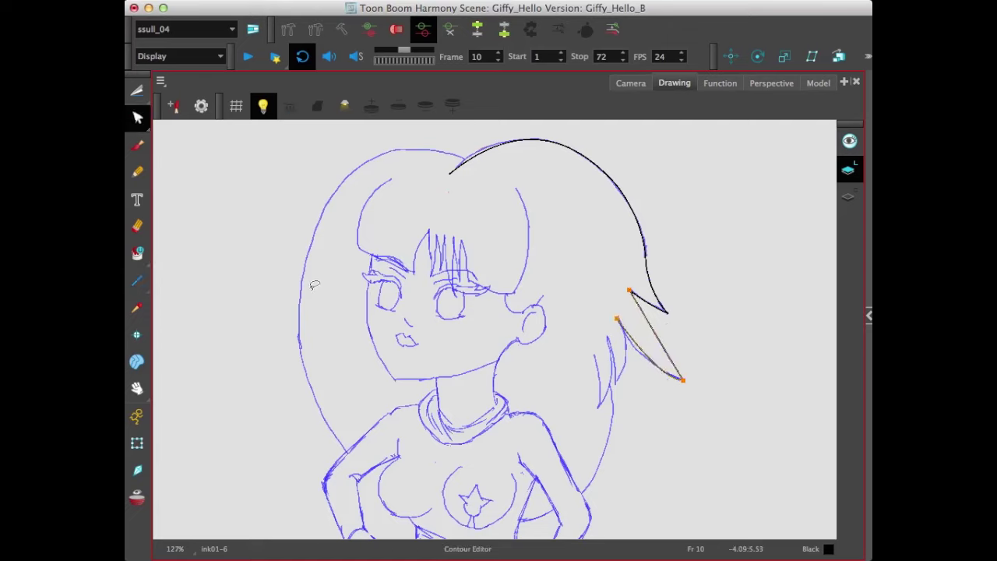
# Ink the outer edge of the next, smaller spike downward from the notch as a line bowed outward
pyautogui.click(137, 280)
pyautogui.moveTo(616, 319)
pyautogui.mouseDown()
pyautogui.moveTo(614, 387)
pyautogui.moveTo(623, 384)
pyautogui.mouseUp()
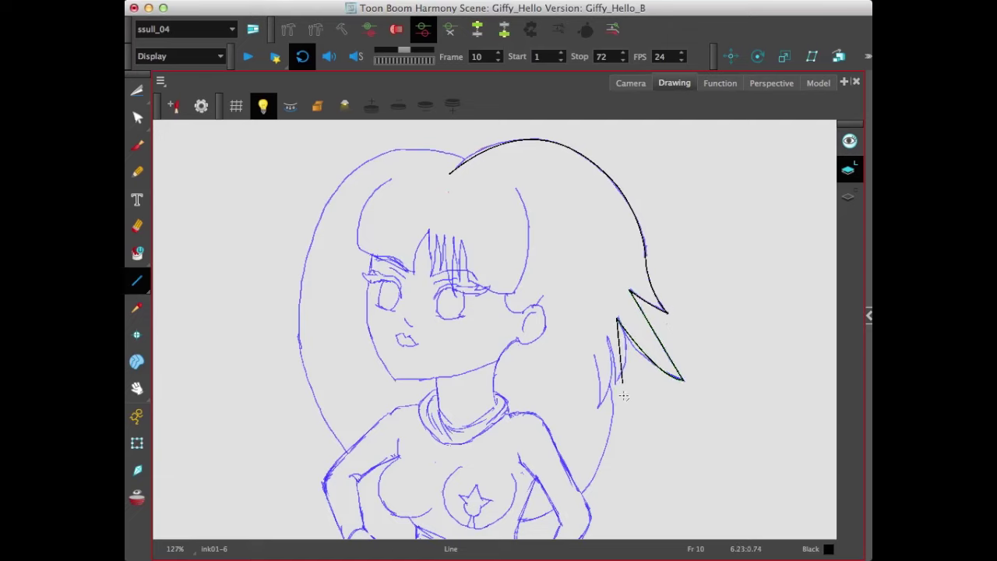
pyautogui.click(138, 117)
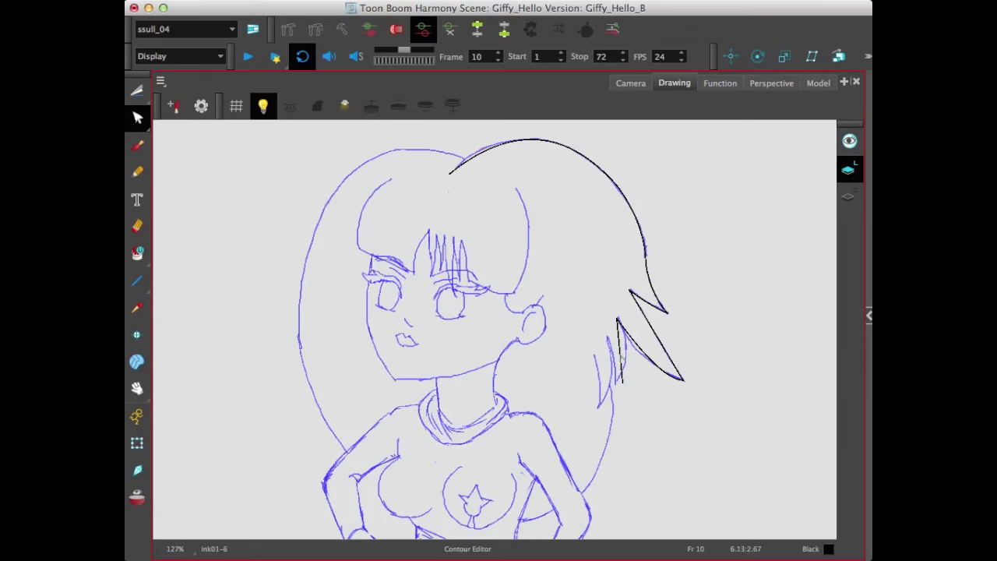
pyautogui.click(623, 382)
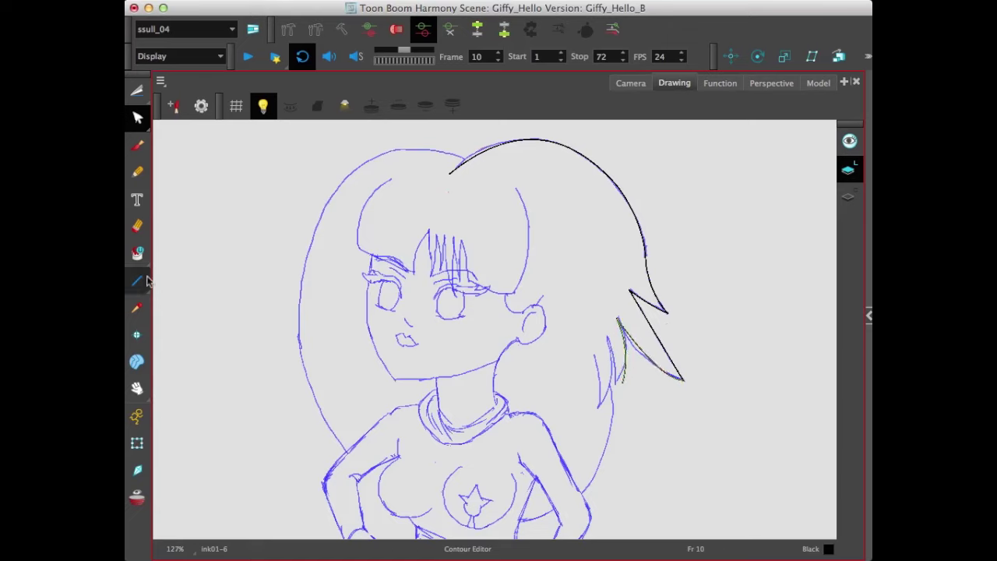
# Close the small spike with a short inner edge and continue the back hair down to the shoulder as a line bowed outward
pyautogui.click(138, 282)
pyautogui.moveTo(623, 382)
pyautogui.mouseDown()
pyautogui.moveTo(603, 338)
pyautogui.moveTo(583, 484)
pyautogui.mouseUp()
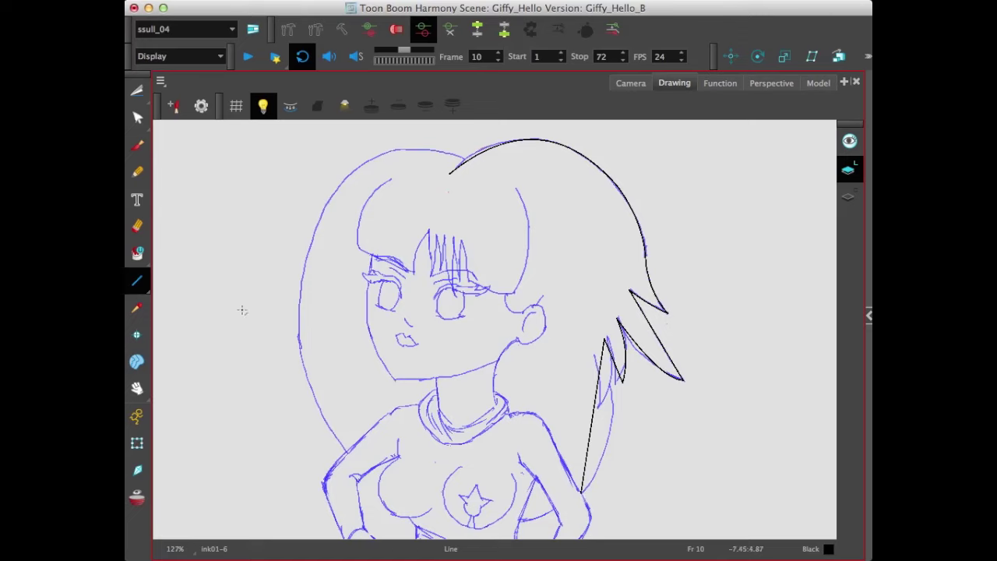
pyautogui.click(137, 117)
pyautogui.click(594, 415)
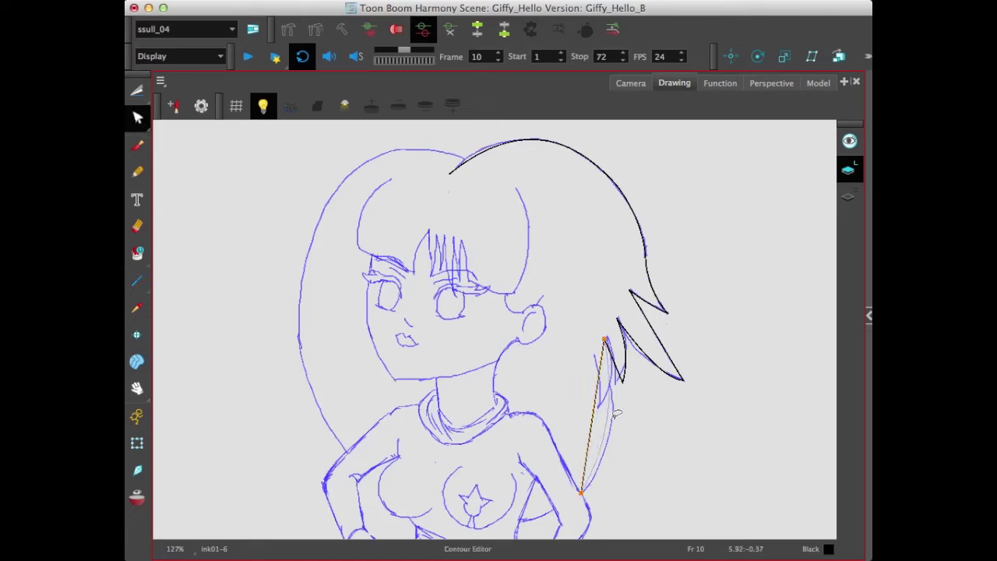
pyautogui.moveTo(624, 417); pyautogui.dragTo(615, 441)
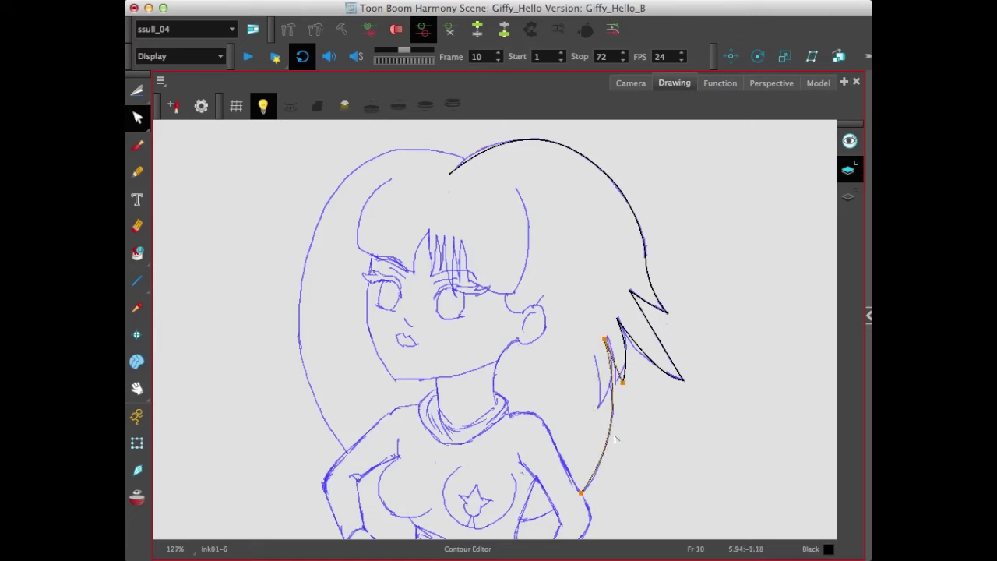
# Ink the top of the front hair section from the parting toward the forehead side as a line bowed upward
pyautogui.click(137, 280)
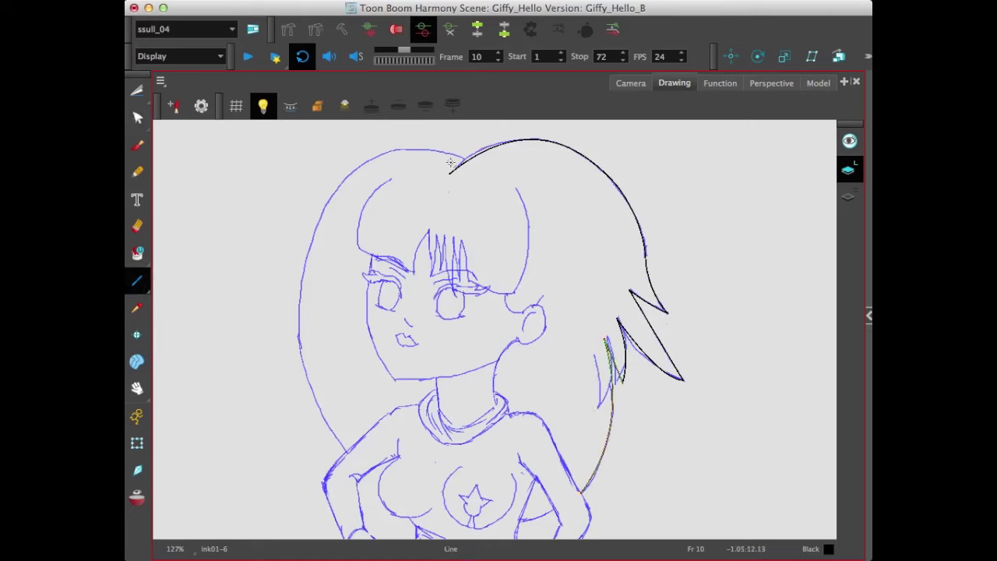
pyautogui.moveTo(467, 160); pyautogui.dragTo(359, 166)
pyautogui.click(138, 117)
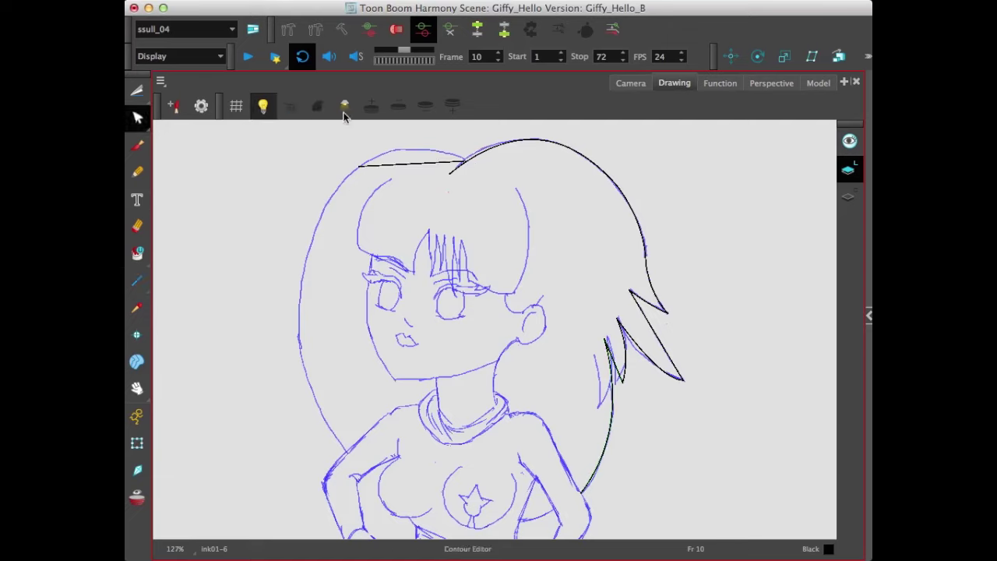
pyautogui.moveTo(426, 167); pyautogui.dragTo(397, 152)
# Continue the front hair outline down beside the face to cheek height with a connected line bowed outward
pyautogui.click(138, 282)
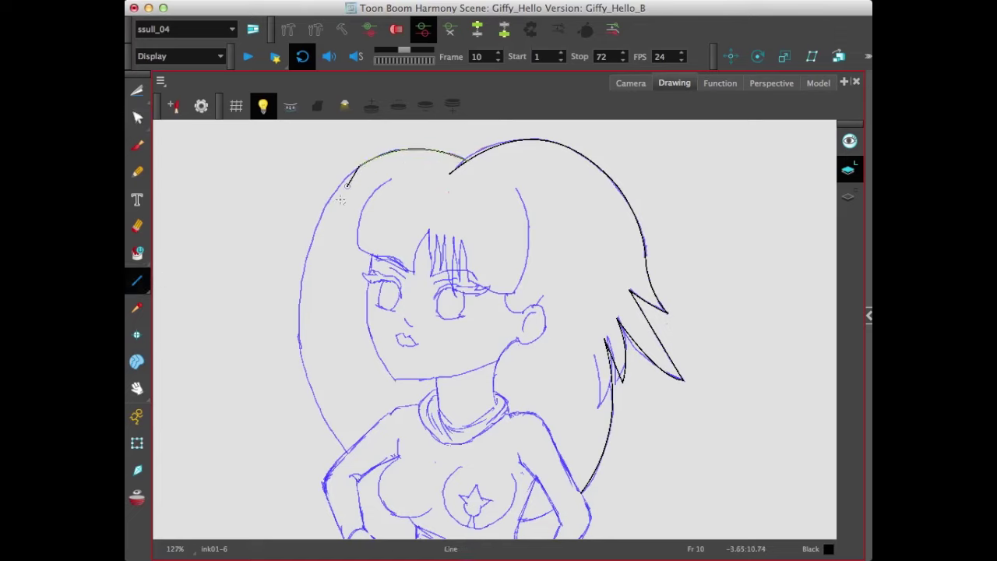
pyautogui.moveTo(340, 199); pyautogui.dragTo(300, 343)
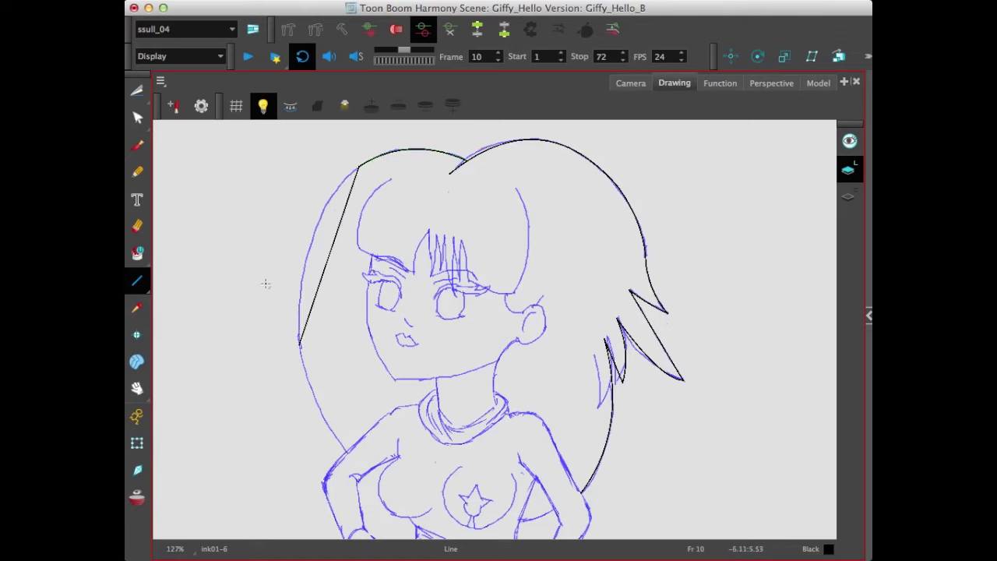
pyautogui.click(137, 117)
pyautogui.moveTo(334, 248); pyautogui.dragTo(299, 227)
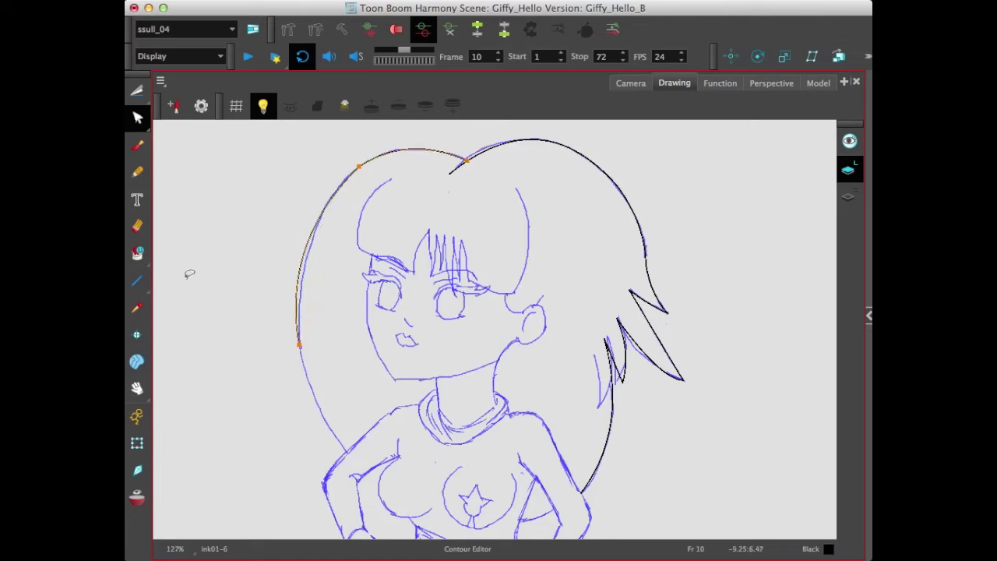
# Finish the front hair outline down to the shoulder with a connected line bowed outward along the sketch
pyautogui.click(137, 280)
pyautogui.moveTo(300, 343); pyautogui.dragTo(346, 452)
pyautogui.click(139, 119)
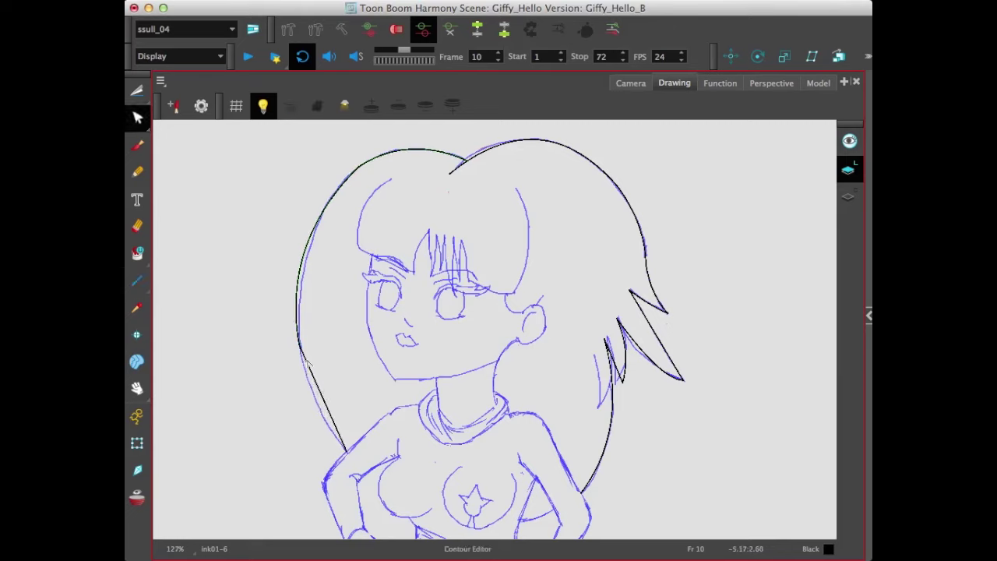
pyautogui.click(309, 392)
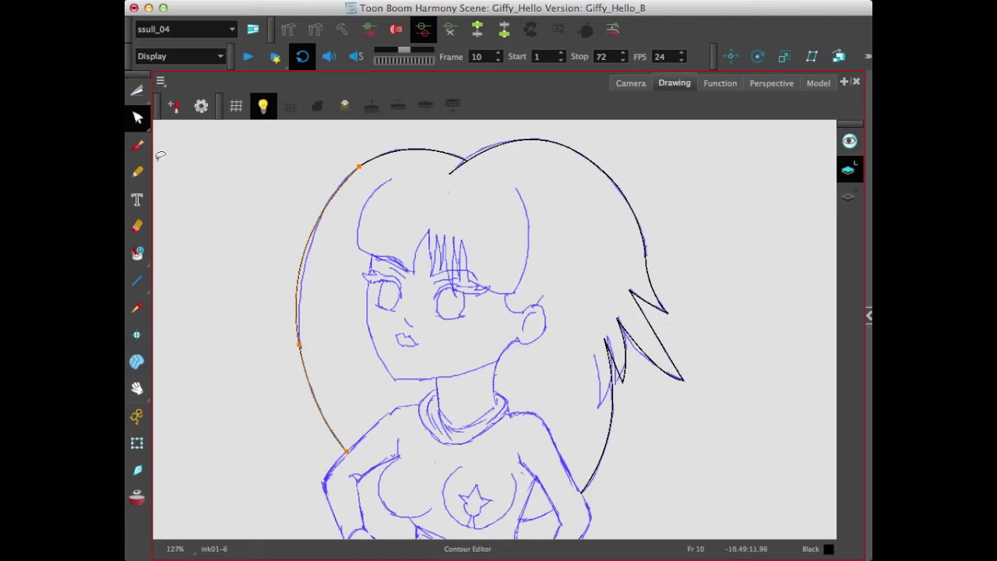
# Ink the front side edge of the bangs above the brow as a line bowed outward to match the sketch
pyautogui.click(137, 280)
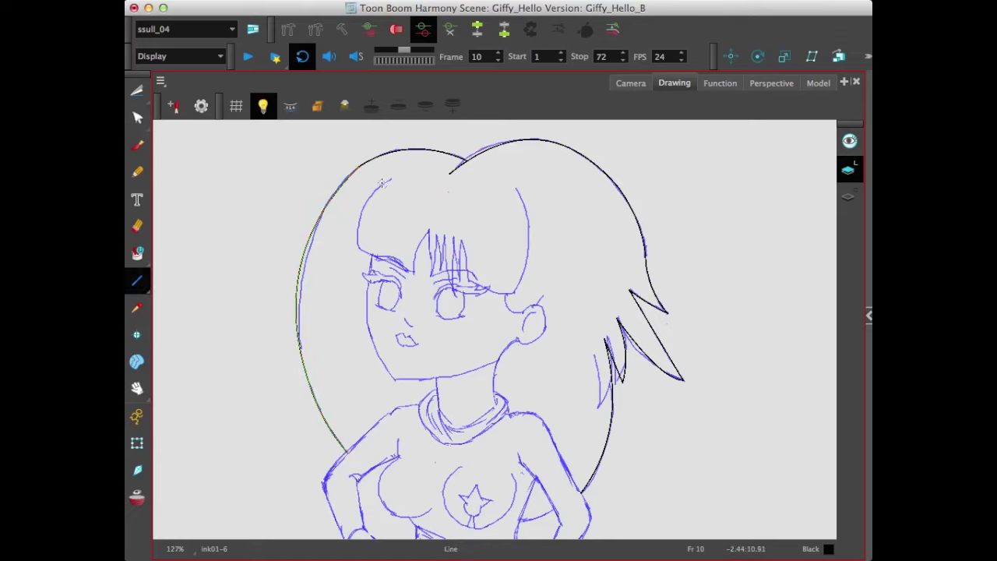
pyautogui.moveTo(391, 181)
pyautogui.mouseDown()
pyautogui.moveTo(358, 248)
pyautogui.moveTo(365, 214)
pyautogui.mouseUp()
pyautogui.click(137, 118)
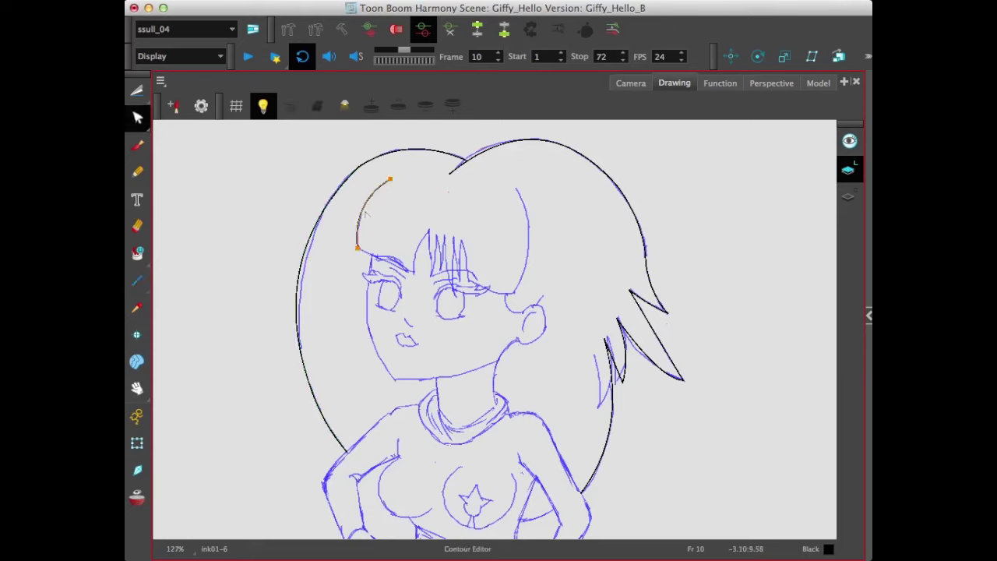
# Ink the bangs' lower edge above the near-nose brow and a curved edge rising to the peak of the first gap
pyautogui.click(137, 280)
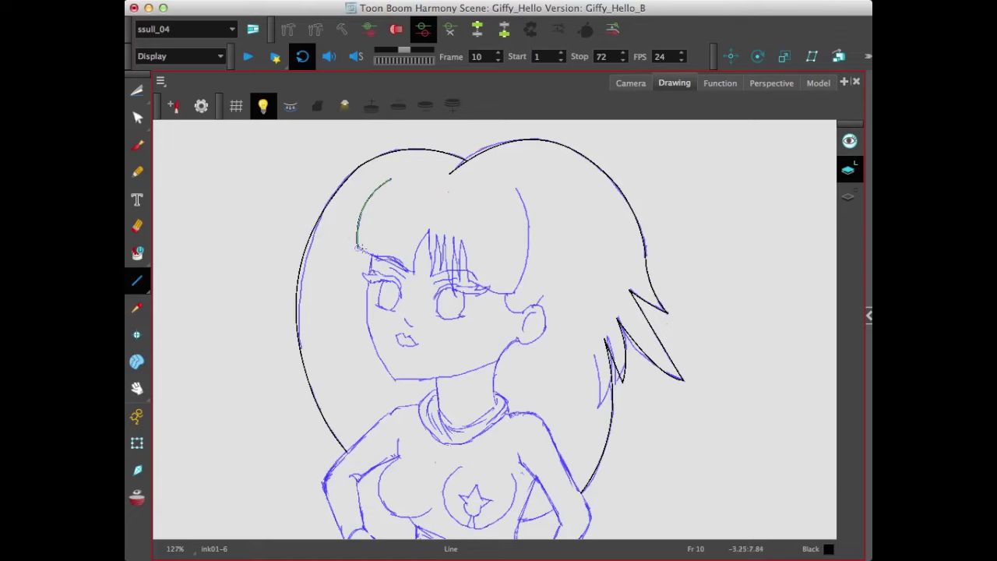
pyautogui.moveTo(358, 248); pyautogui.dragTo(414, 273)
pyautogui.moveTo(428, 230); pyautogui.dragTo(414, 273)
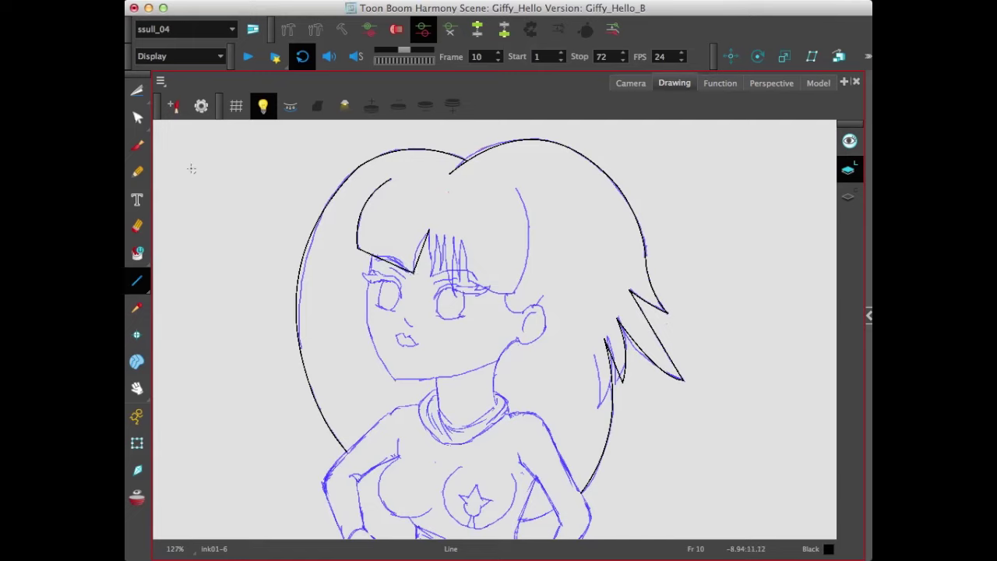
pyautogui.hotkey('alt', 'q')
pyautogui.click(419, 251)
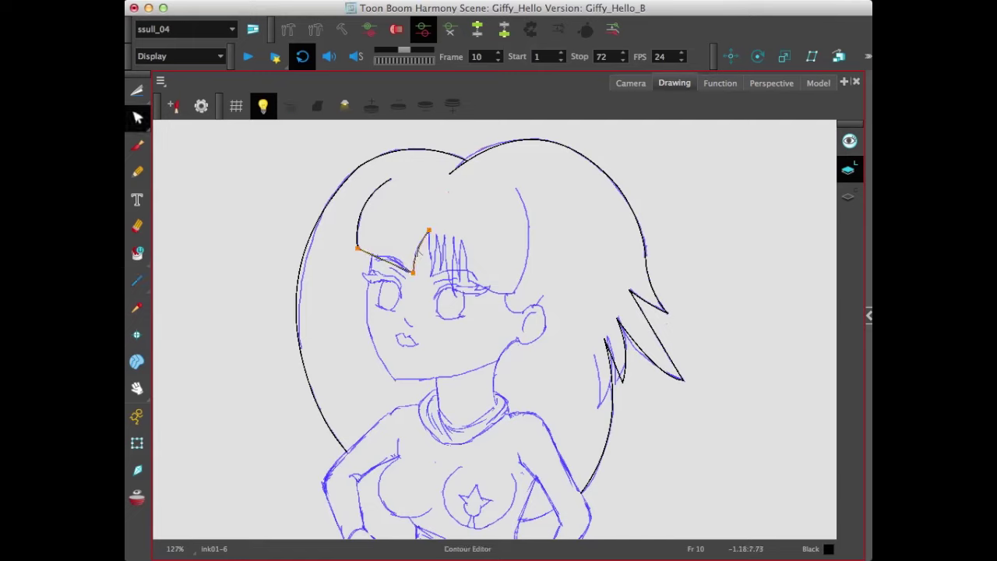
# Ink the first thin bangs strands as a connected zigzag of short lines, adjusting their curves to the sketch
pyautogui.click(137, 280)
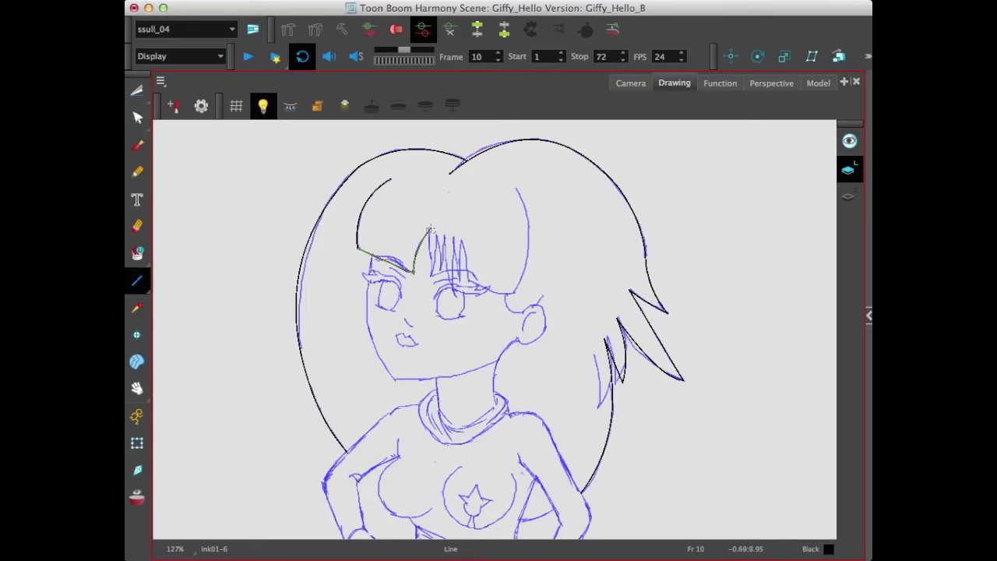
pyautogui.moveTo(429, 232); pyautogui.dragTo(430, 274)
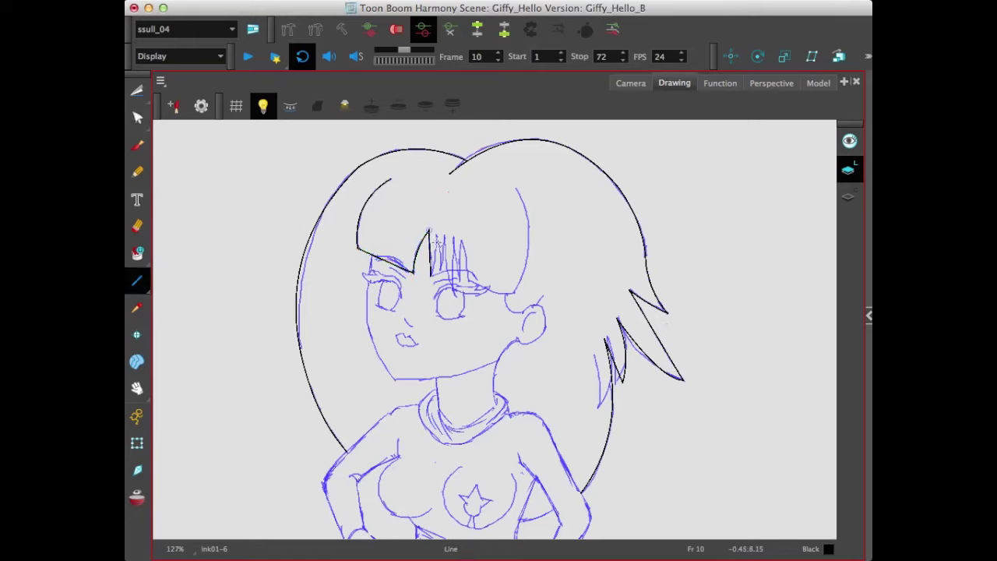
pyautogui.moveTo(437, 236); pyautogui.dragTo(432, 275)
pyautogui.click(137, 117)
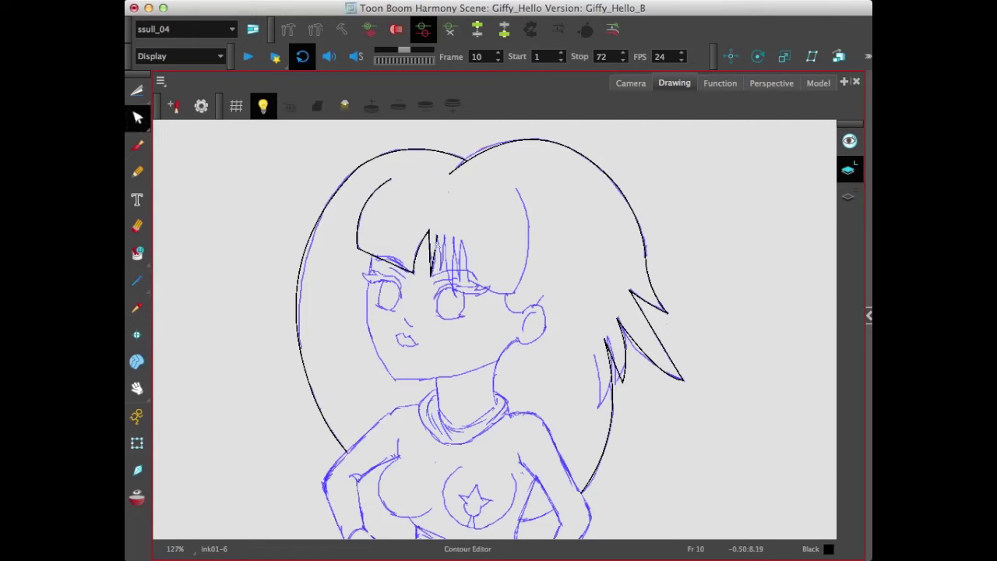
pyautogui.click(435, 257)
pyautogui.click(137, 280)
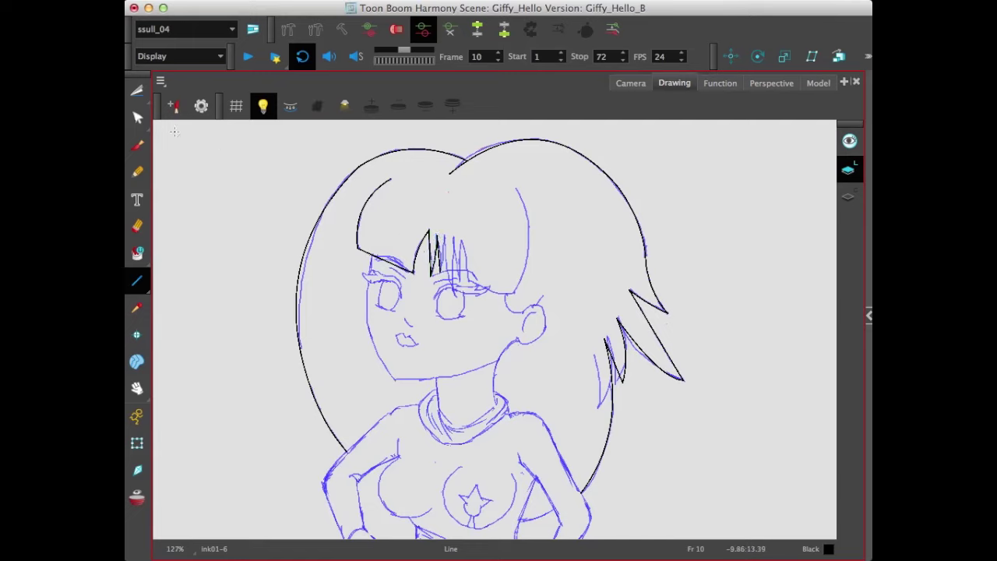
pyautogui.click(137, 117)
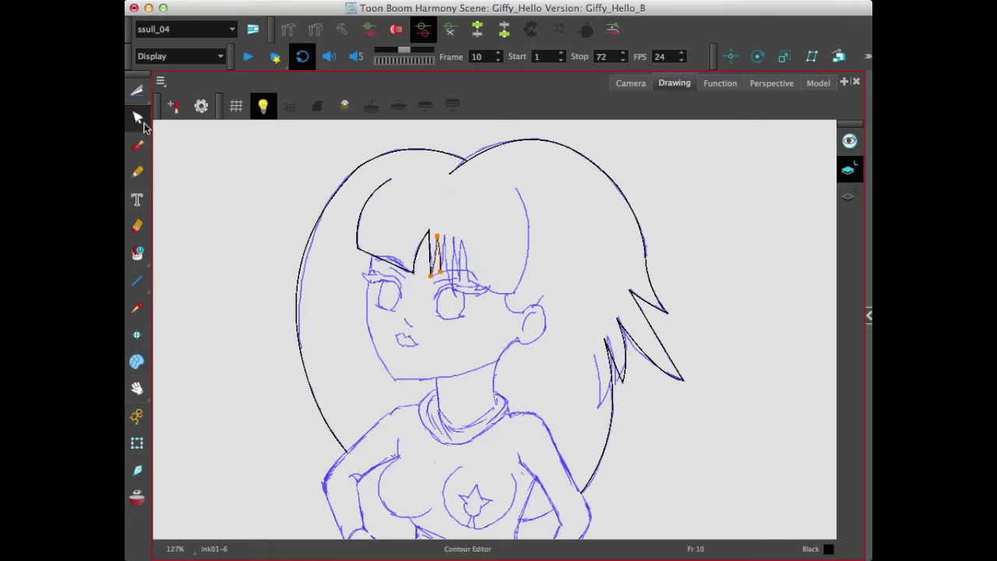
# Add the next zigzag lines and a longer strand reaching down over the eye, bending it slightly to fit the sketch
pyautogui.click(137, 280)
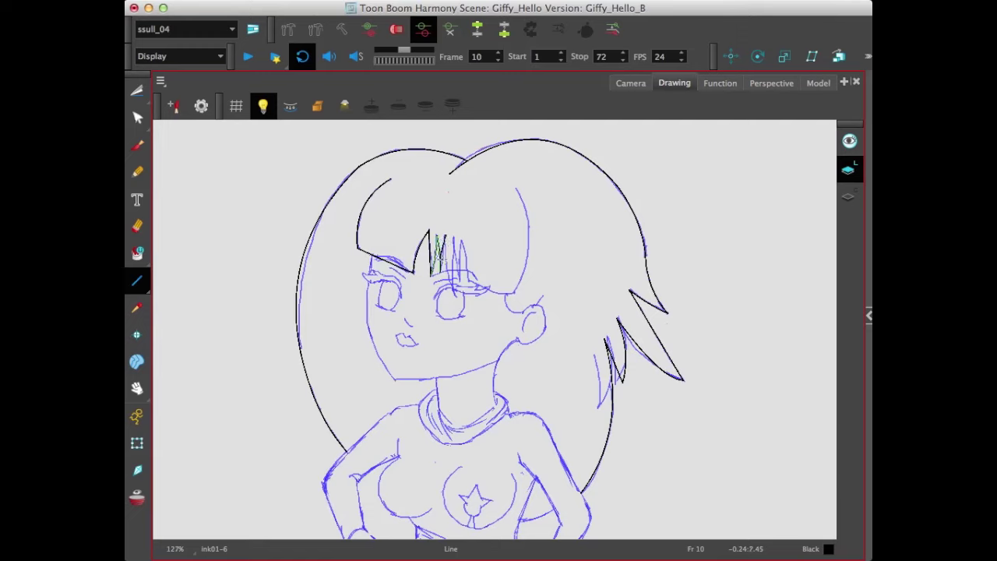
pyautogui.moveTo(445, 239); pyautogui.dragTo(454, 294)
pyautogui.click(138, 118)
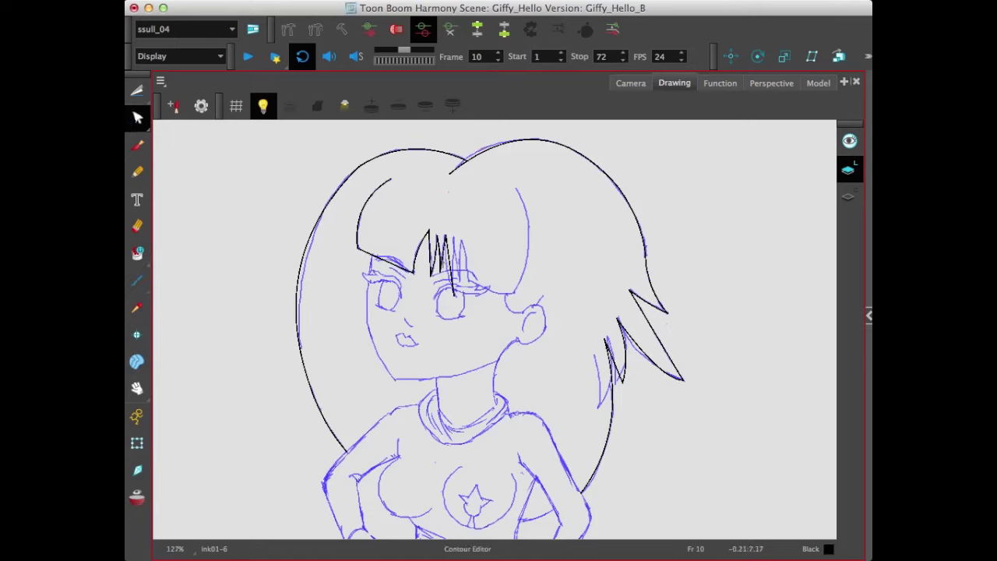
pyautogui.click(451, 268)
pyautogui.moveTo(449, 273); pyautogui.dragTo(438, 281)
# Ink the remaining thin bangs strands with connected straight lines rising from the longest strand and zigzagging toward the ear side
pyautogui.click(138, 281)
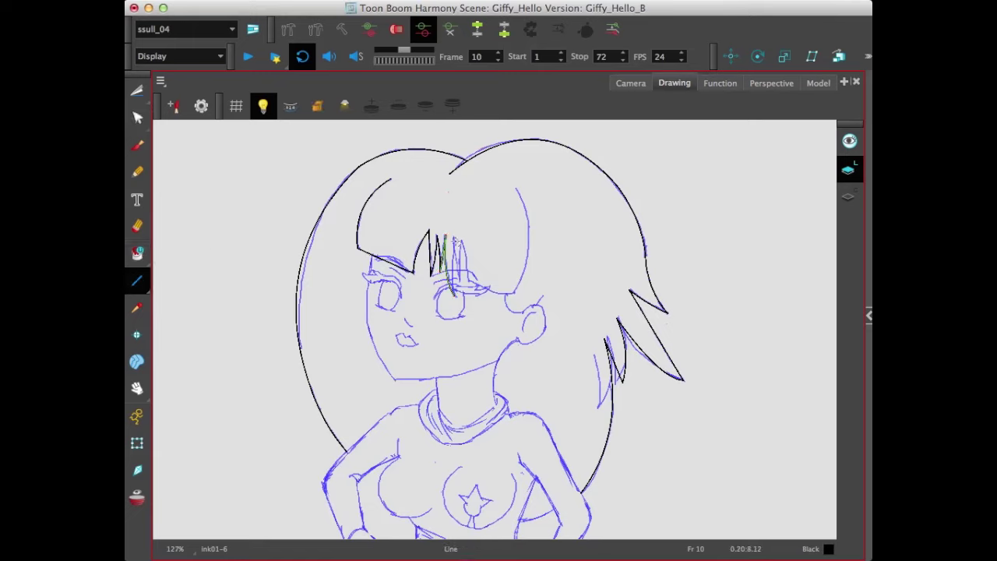
pyautogui.moveTo(454, 238); pyautogui.dragTo(454, 296)
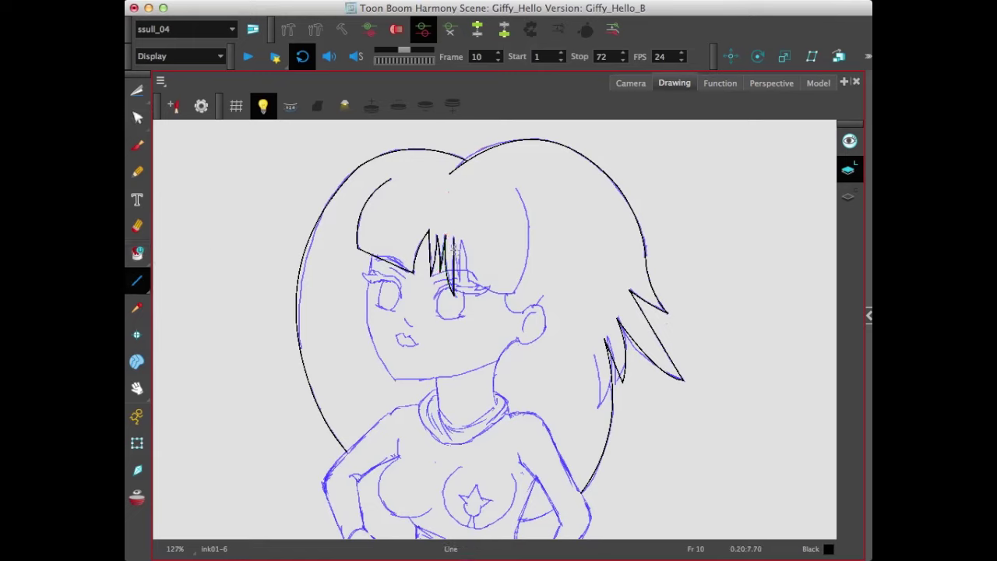
pyautogui.moveTo(457, 241); pyautogui.dragTo(461, 277)
pyautogui.moveTo(463, 245); pyautogui.dragTo(462, 278)
pyautogui.moveTo(465, 241); pyautogui.dragTo(471, 282)
# Ink the bangs' lower edge toward the ear and their back edge upward, bowing the back edge outward
pyautogui.moveTo(467, 281); pyautogui.dragTo(514, 293)
pyautogui.moveTo(513, 294); pyautogui.dragTo(529, 191)
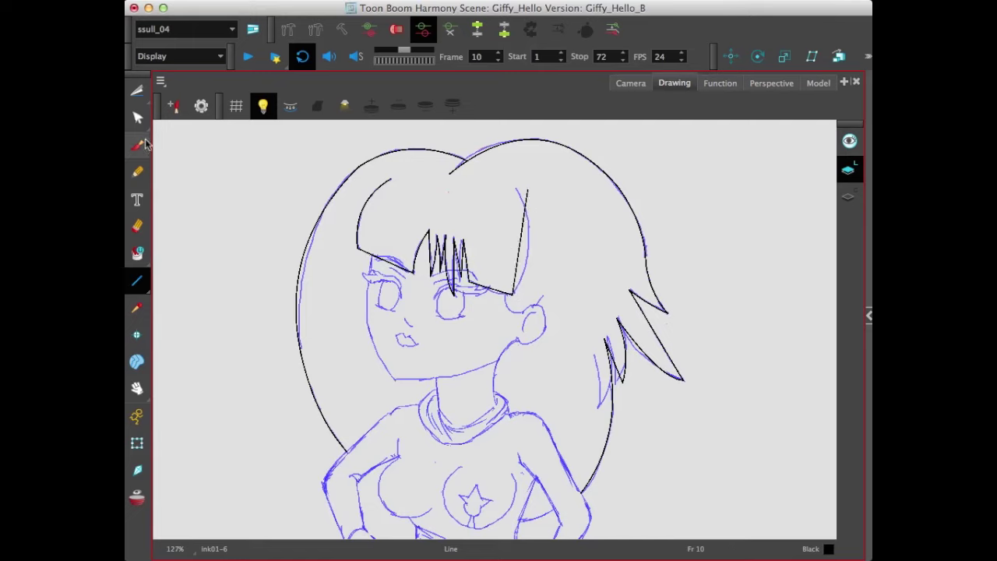
pyautogui.click(137, 117)
pyautogui.click(524, 248)
pyautogui.moveTo(536, 249); pyautogui.dragTo(543, 254)
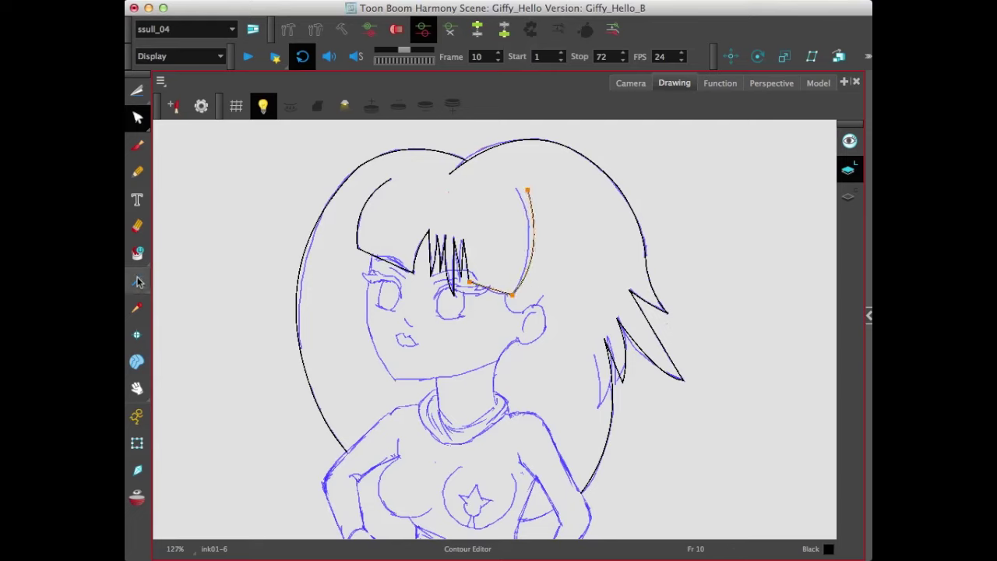
# Ink the short line from the bangs' rear corner to the ear and the ear's upper edge, curving both to the sketch
pyautogui.click(137, 281)
pyautogui.moveTo(507, 294); pyautogui.dragTo(521, 313)
pyautogui.click(138, 118)
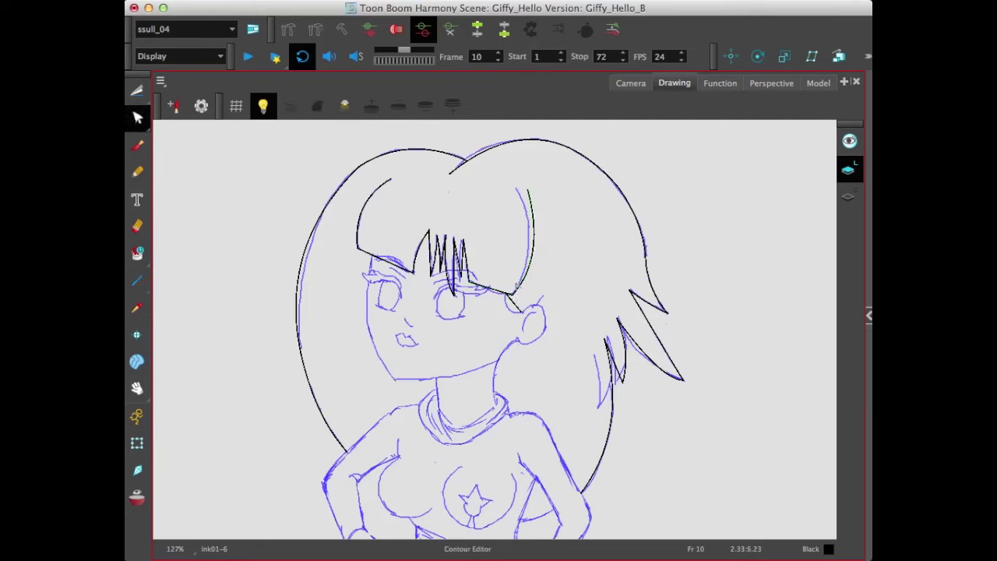
pyautogui.click(515, 304)
pyautogui.click(138, 281)
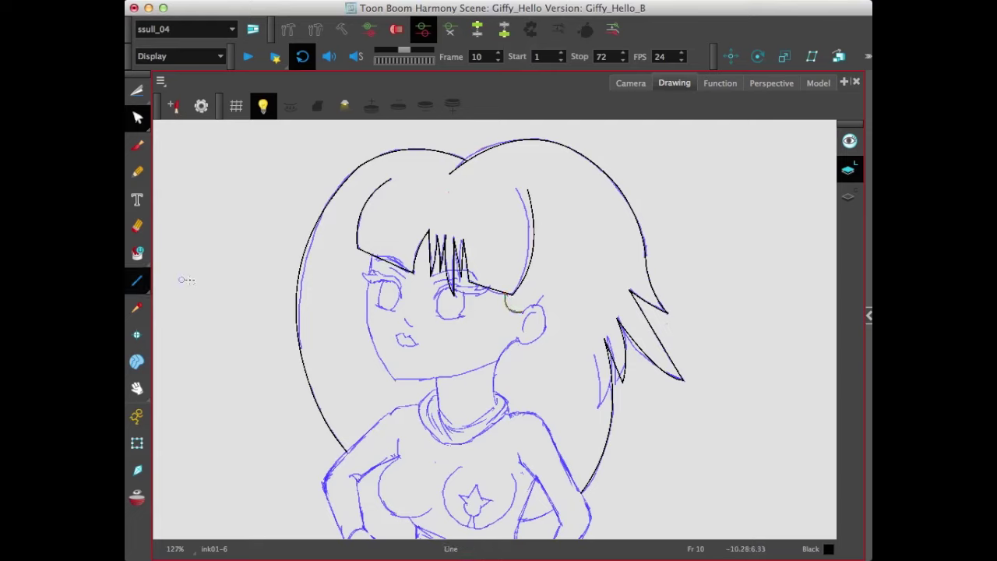
pyautogui.moveTo(537, 308); pyautogui.dragTo(543, 306)
pyautogui.click(138, 117)
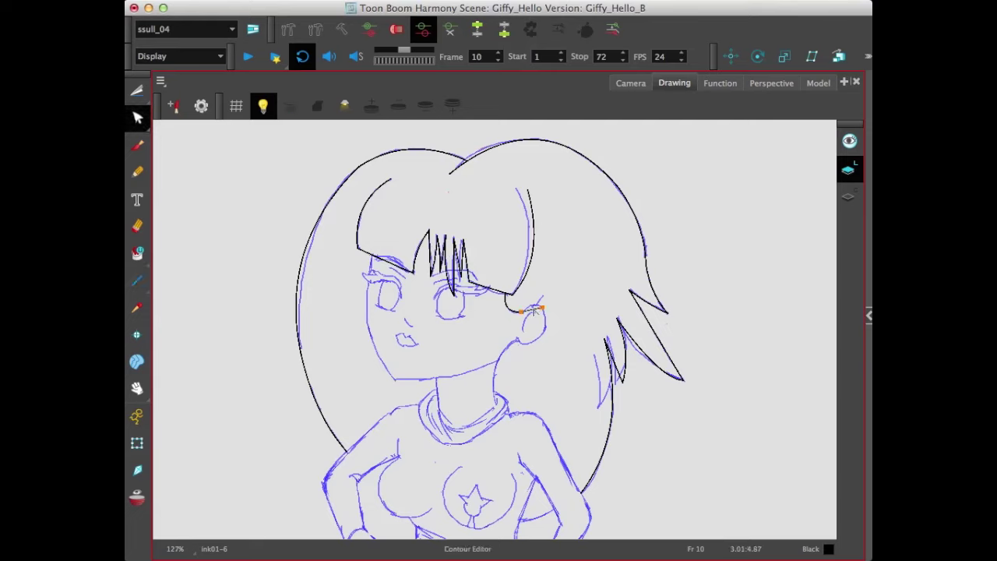
pyautogui.click(530, 310)
# Ink the ear's outer edge and the underside of the earlobe with connected lines, bowing each one outward
pyautogui.click(137, 281)
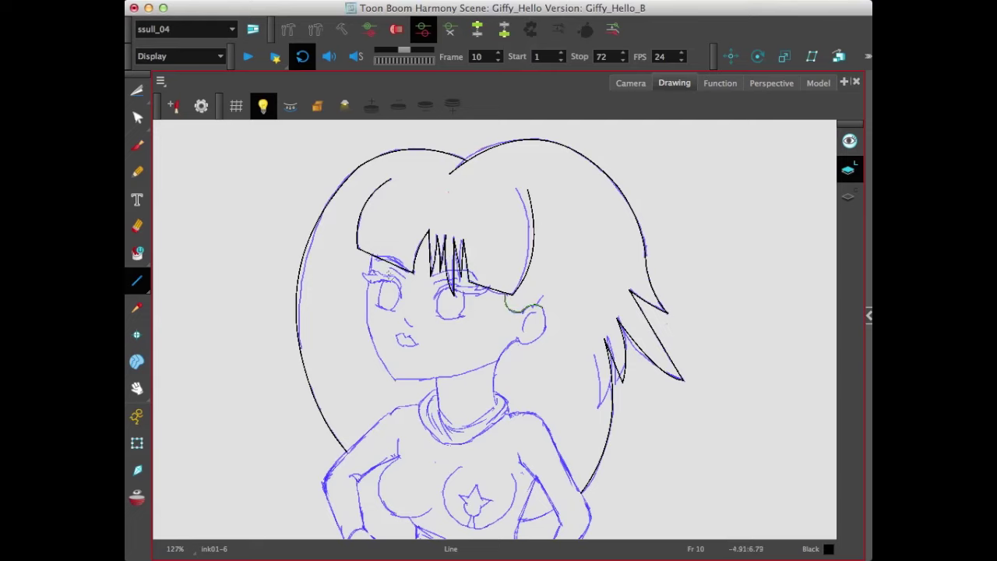
pyautogui.moveTo(543, 307); pyautogui.dragTo(537, 340)
pyautogui.hotkey('alt', 'q')
pyautogui.click(542, 324)
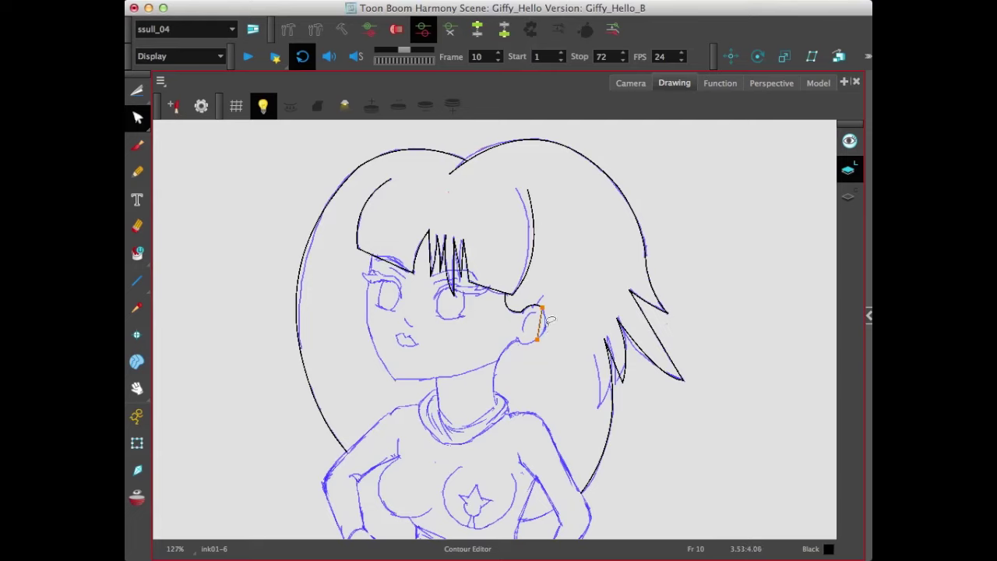
pyautogui.click(137, 281)
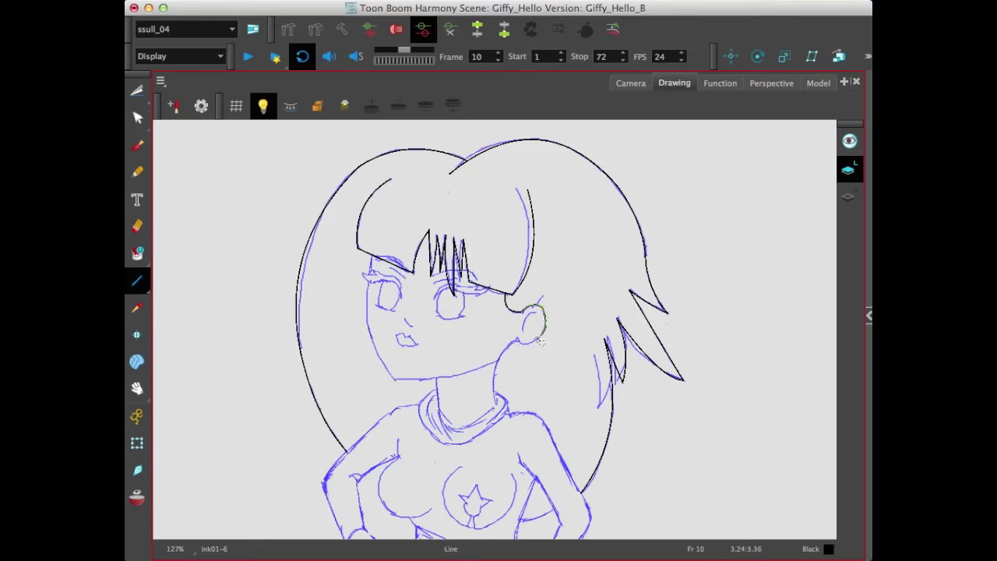
pyautogui.moveTo(536, 340); pyautogui.dragTo(521, 339)
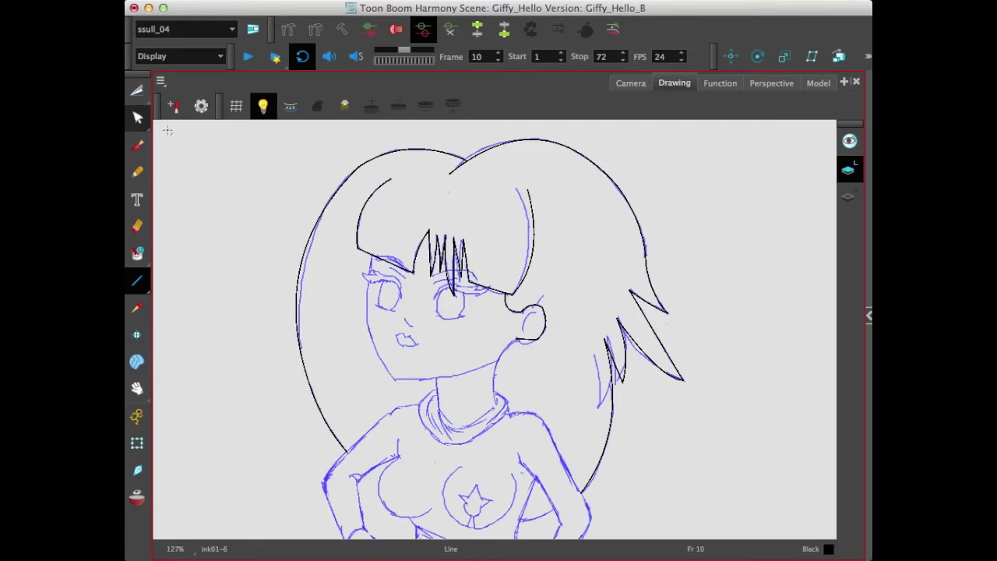
pyautogui.click(137, 116)
pyautogui.click(523, 341)
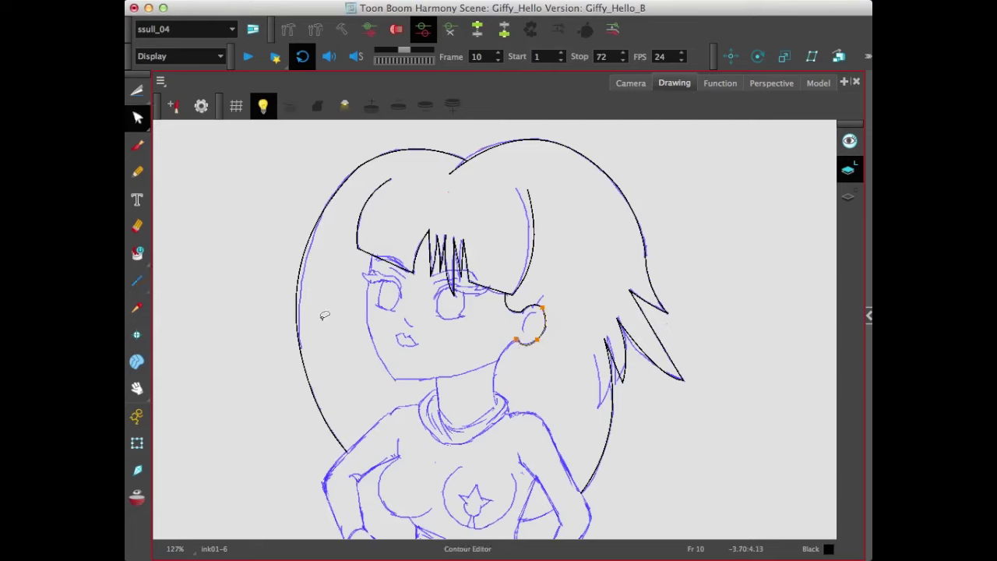
# Ink the back of the neck from the earlobe down to the collar, curving the line to match the sketch
pyautogui.click(137, 281)
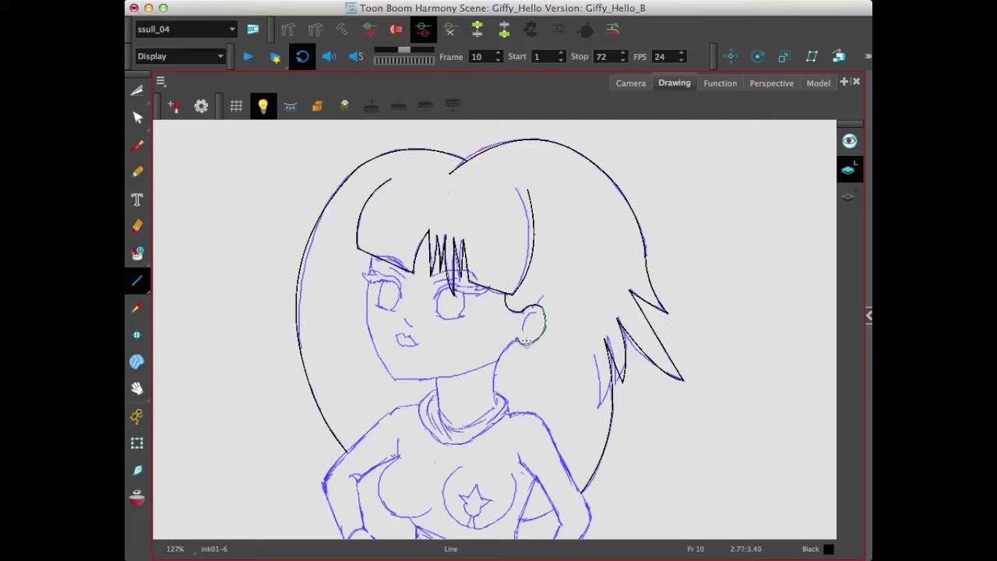
pyautogui.moveTo(516, 341); pyautogui.dragTo(494, 389)
pyautogui.click(138, 117)
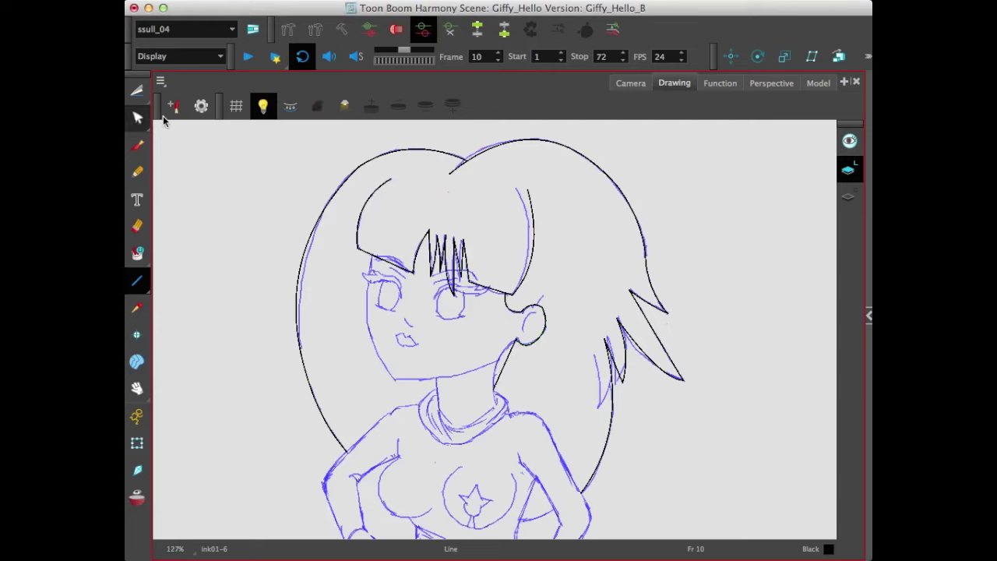
pyautogui.click(508, 360)
pyautogui.moveTo(507, 360); pyautogui.dragTo(500, 355)
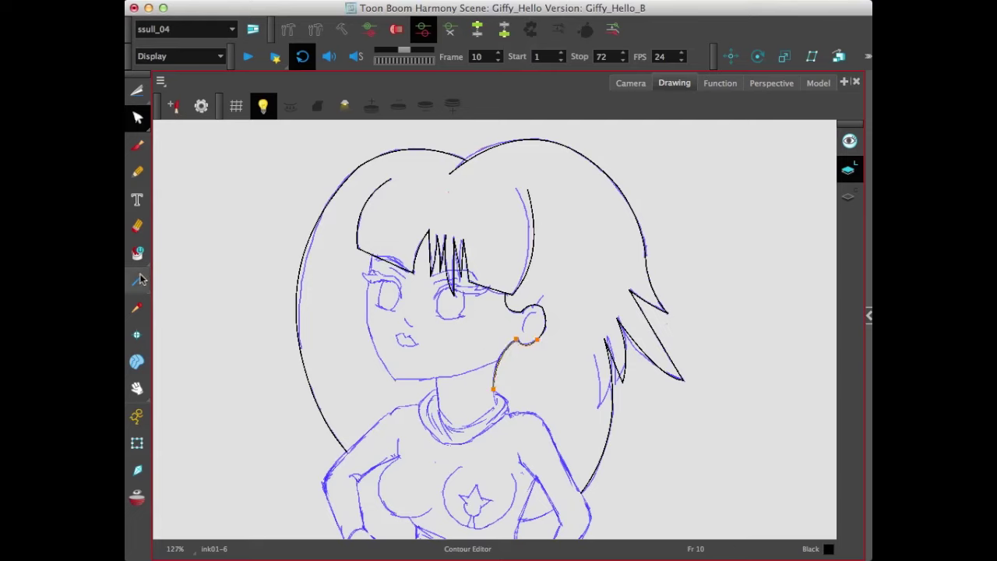
# Ink the inner ear fold with a short line and curve it along the sketch
pyautogui.click(137, 280)
pyautogui.moveTo(534, 313); pyautogui.dragTo(522, 332)
pyautogui.click(138, 118)
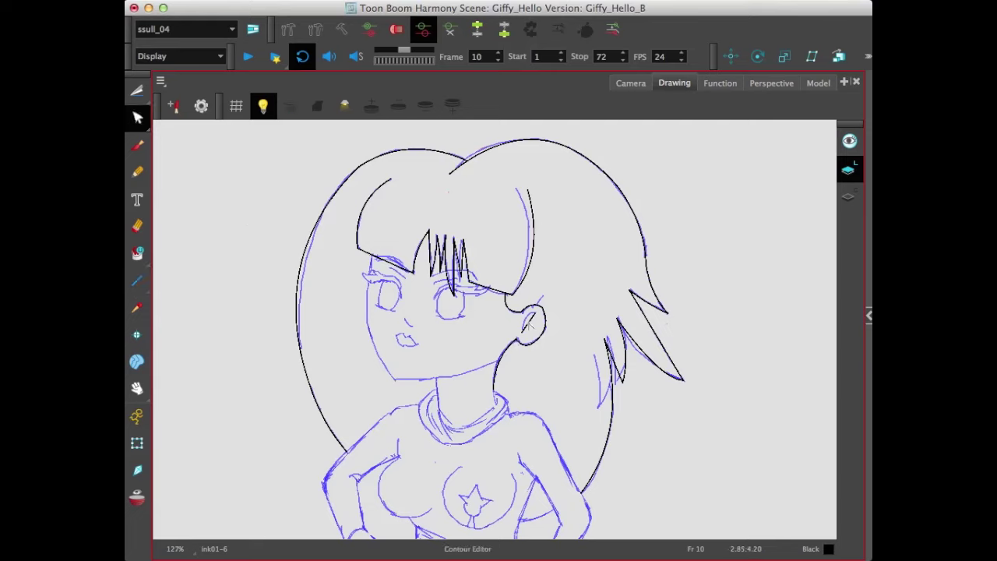
# Ink the face outline from the bangs down the cheek to the chin and along the jaw to the neck, curving it to the sketch
pyautogui.click(136, 281)
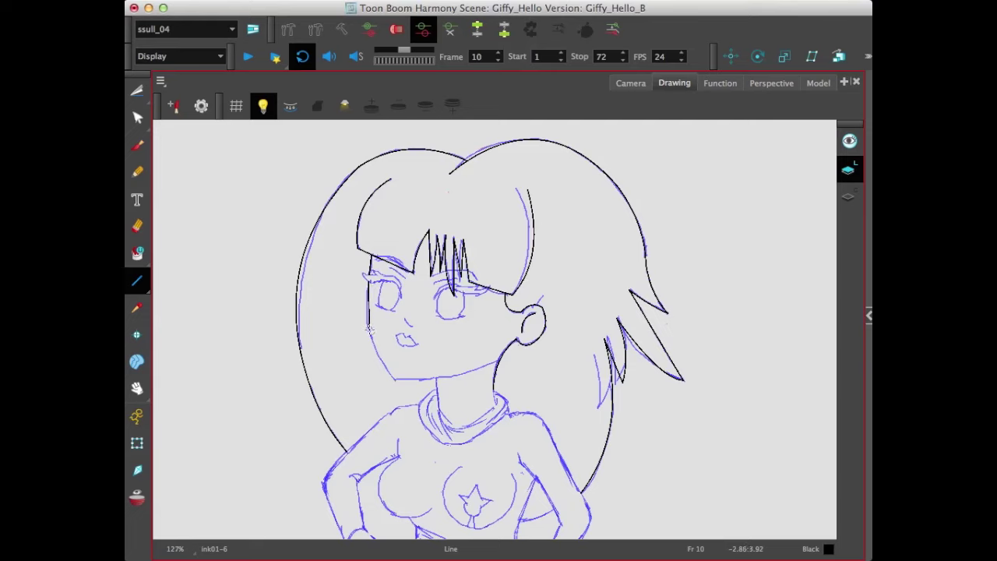
pyautogui.hotkey('alt', 'q')
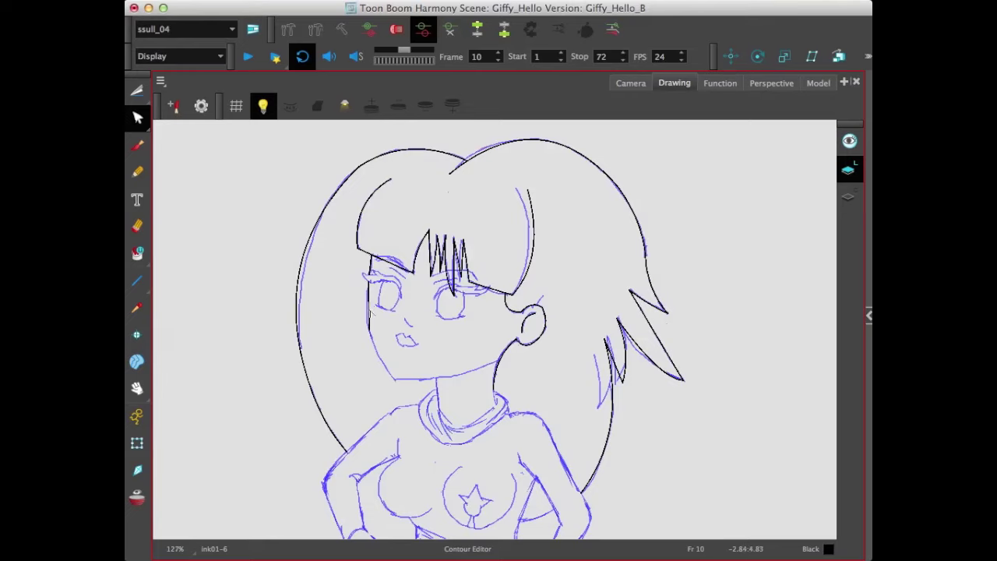
pyautogui.click(137, 281)
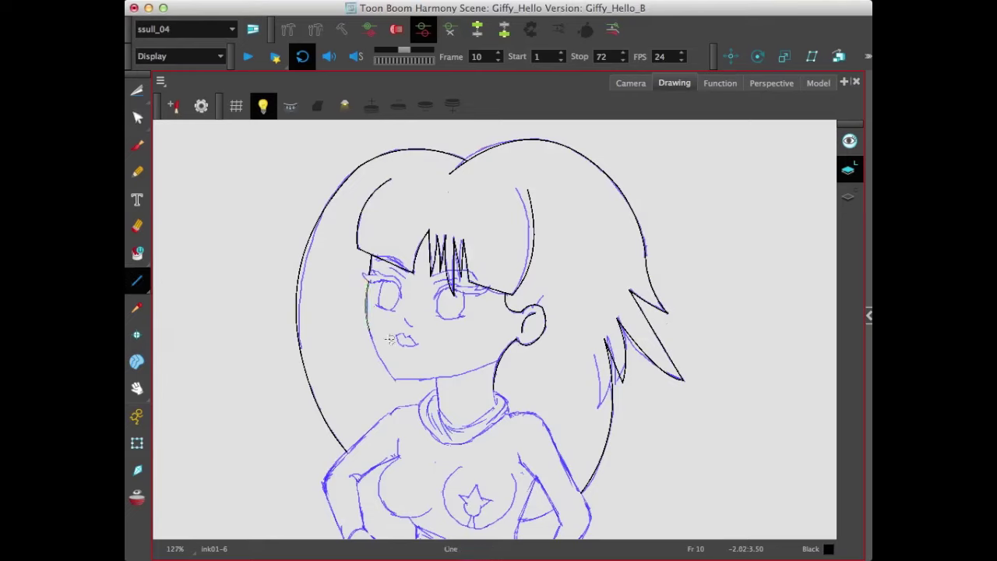
pyautogui.moveTo(374, 338); pyautogui.dragTo(395, 378)
pyautogui.press('super+z')
pyautogui.moveTo(370, 331); pyautogui.dragTo(499, 363)
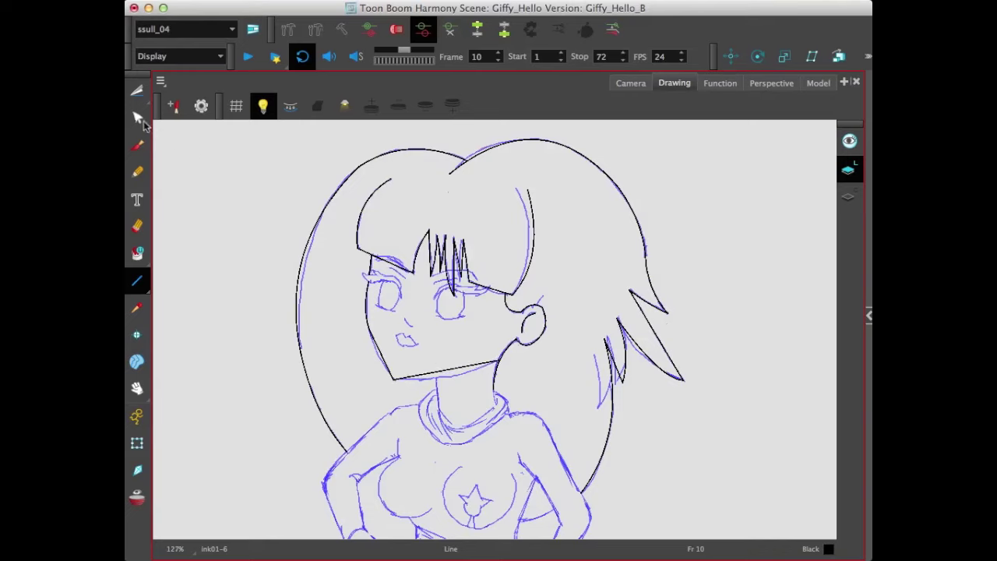
pyautogui.click(138, 118)
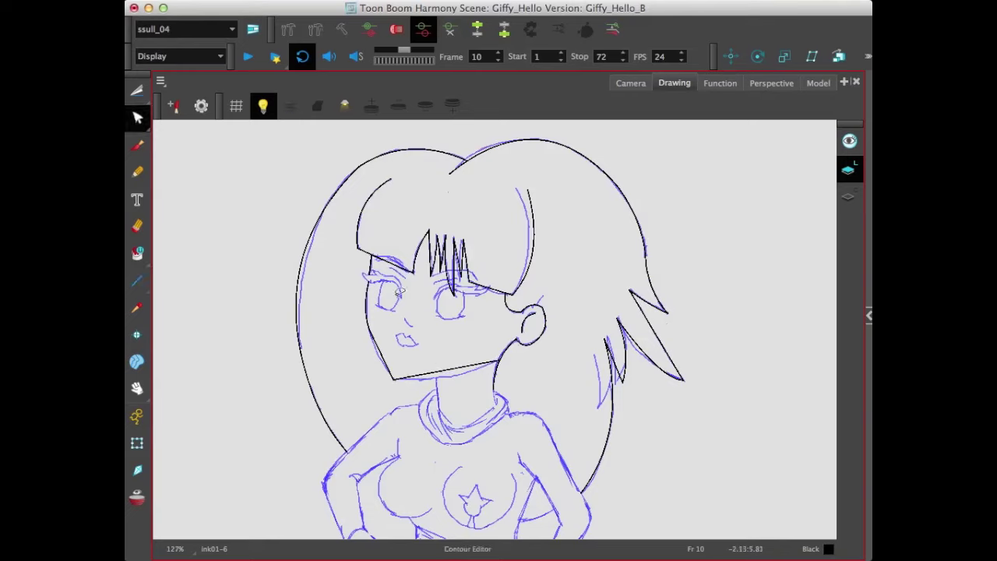
pyautogui.click(466, 372)
pyautogui.moveTo(500, 362); pyautogui.dragTo(499, 360)
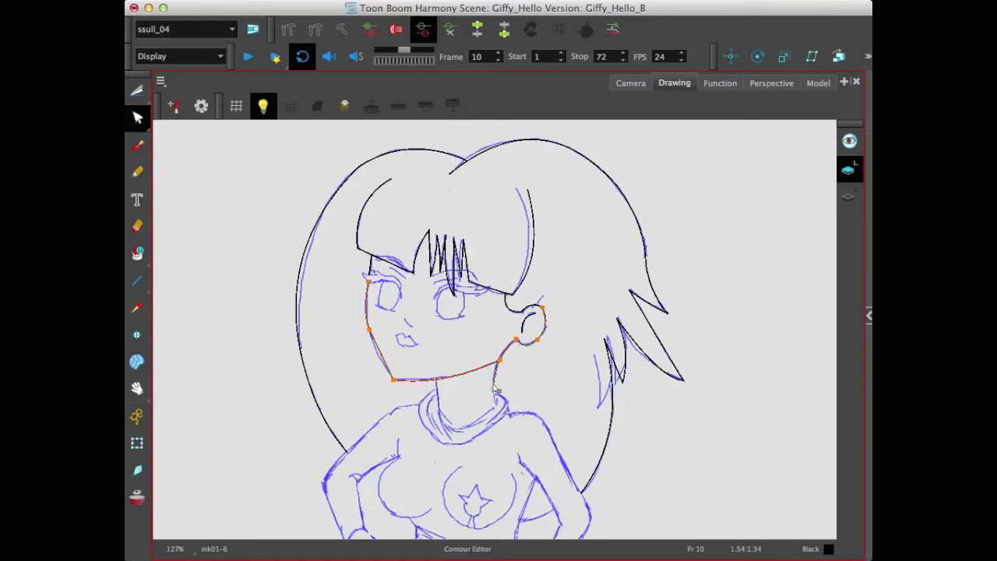
pyautogui.click(526, 361)
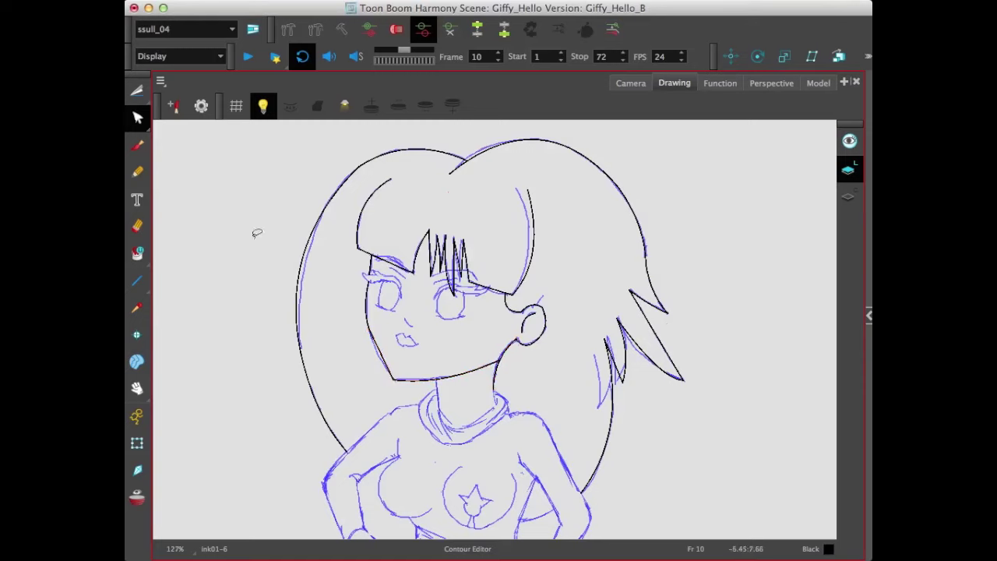
# Ink the front of the neck, the lower end of the neck's back line, and the collar's curved rear edge
pyautogui.click(137, 281)
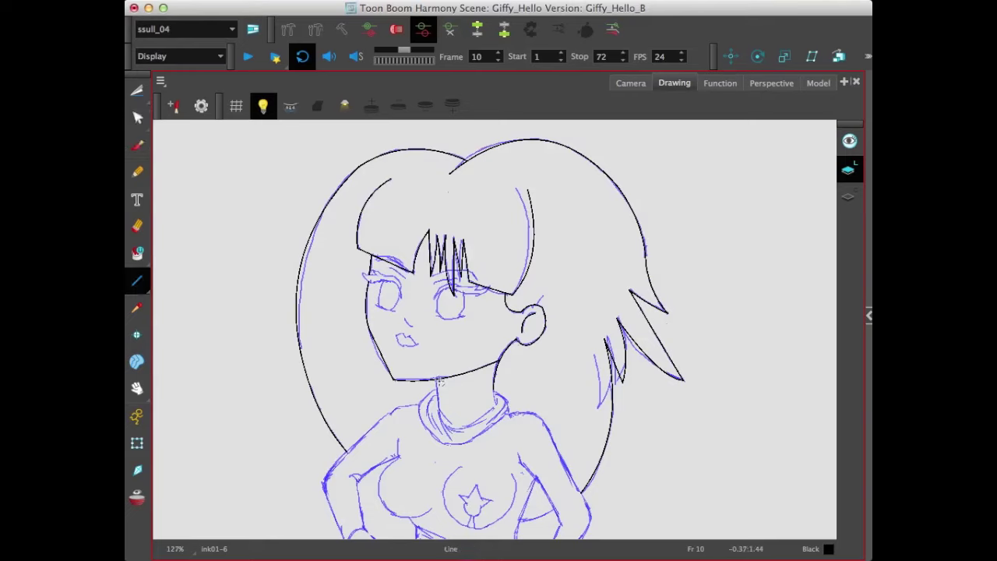
pyautogui.moveTo(440, 382); pyautogui.dragTo(439, 404)
pyautogui.moveTo(492, 388); pyautogui.dragTo(508, 413)
pyautogui.hotkey('alt', 'q')
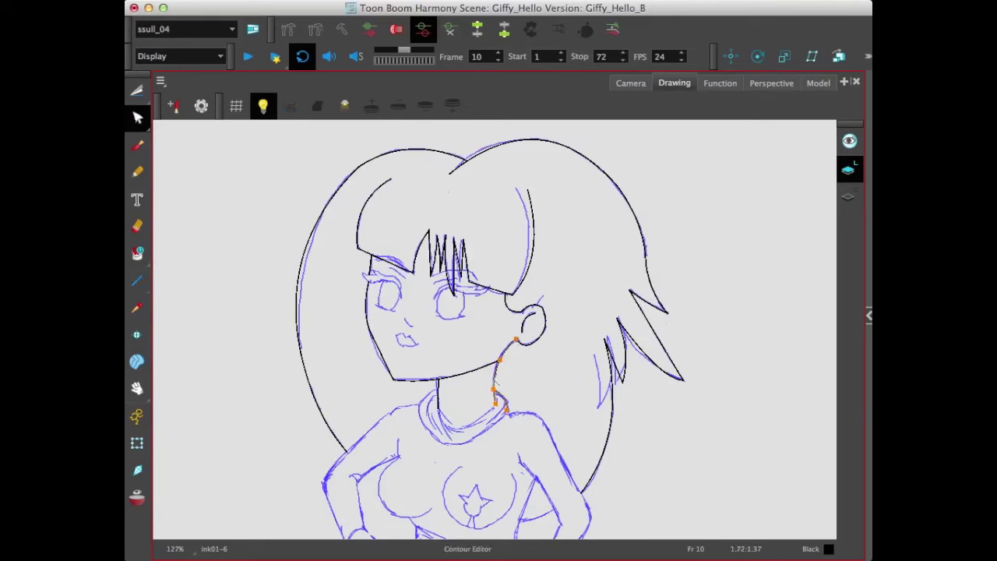
# Ink the collar's lower edge from its rear corner around beneath the neck with two connected lines, bowing them downward
pyautogui.click(139, 281)
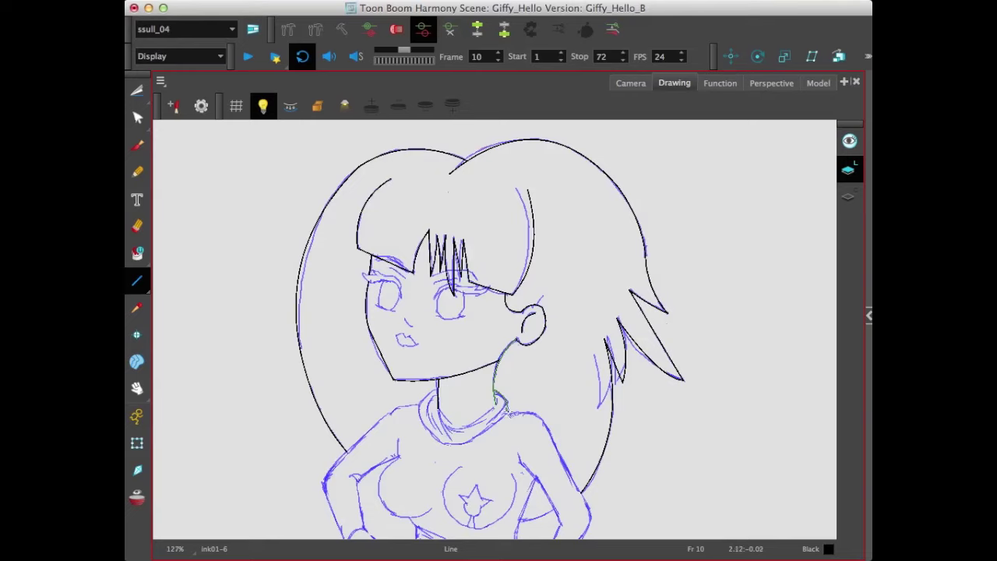
pyautogui.moveTo(506, 410); pyautogui.dragTo(452, 443)
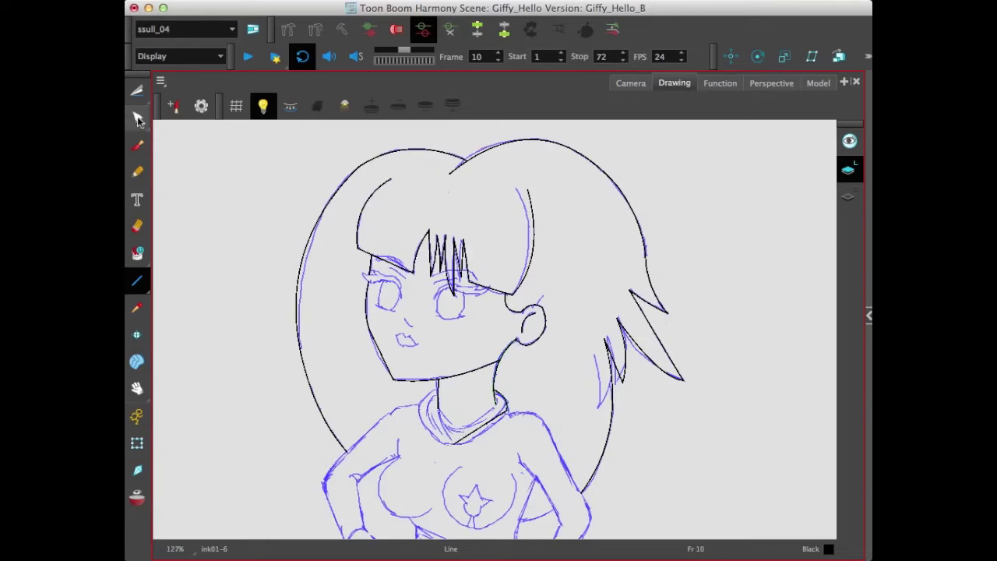
pyautogui.click(138, 118)
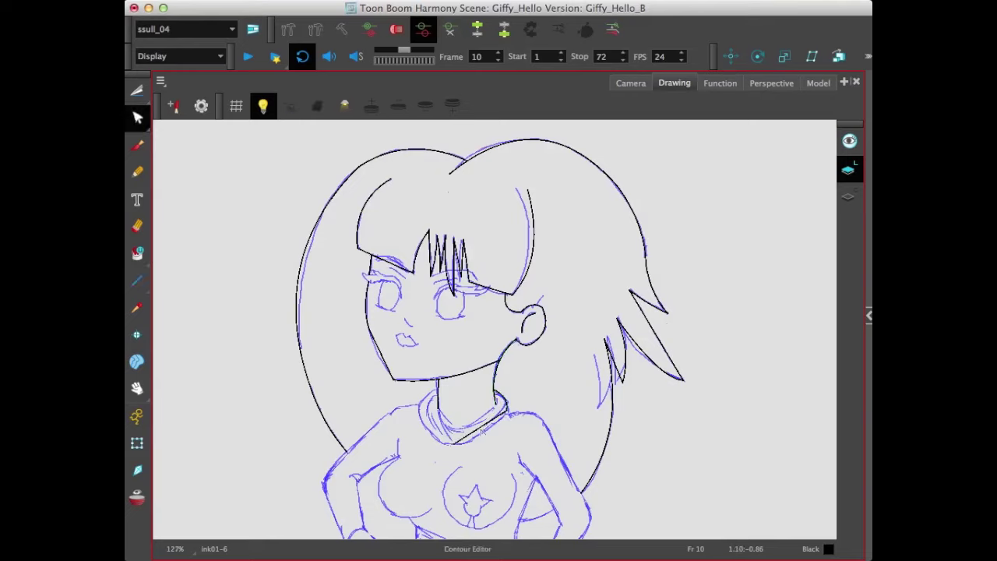
pyautogui.click(482, 430)
pyautogui.click(138, 281)
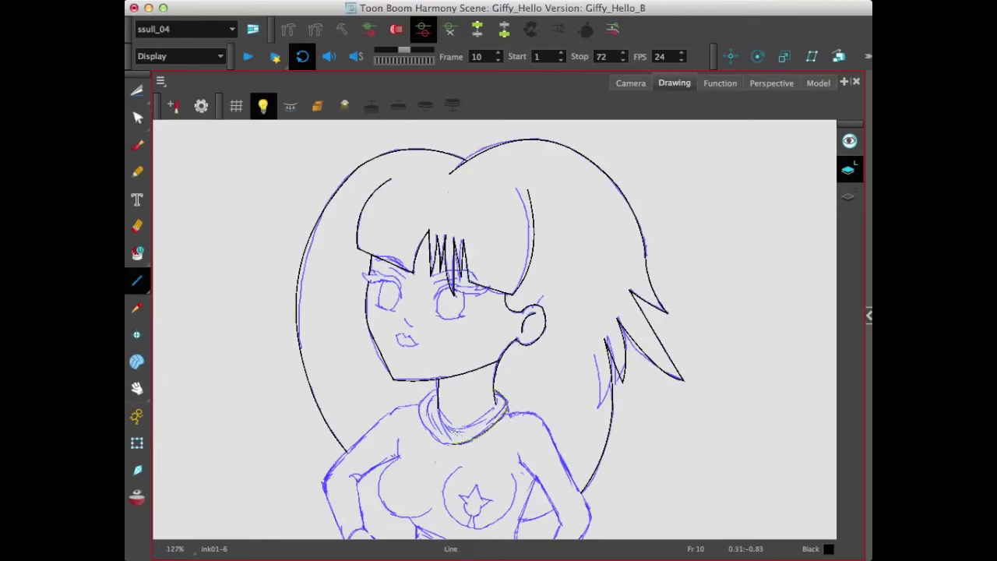
pyautogui.moveTo(460, 444); pyautogui.dragTo(434, 435)
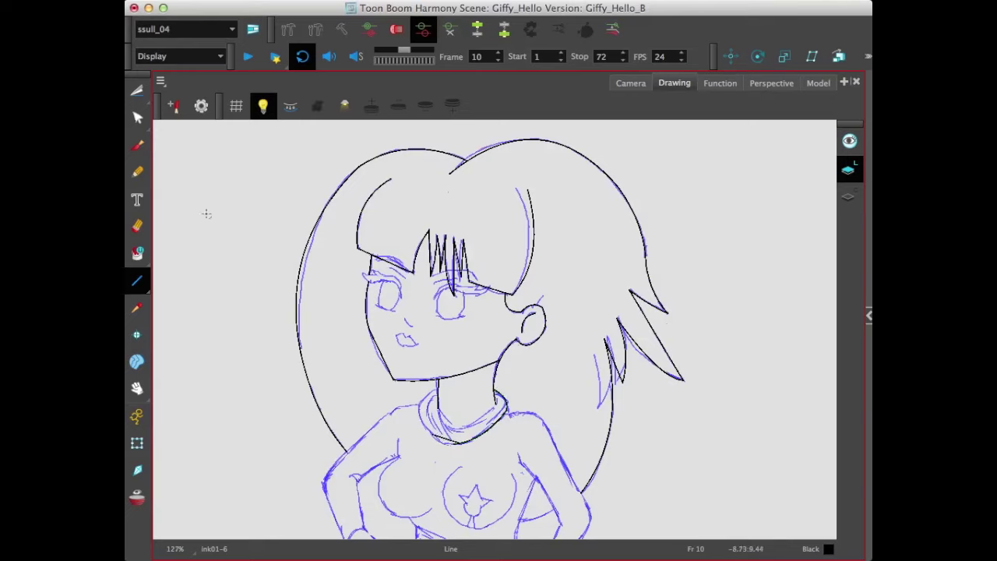
pyautogui.click(138, 119)
pyautogui.click(452, 441)
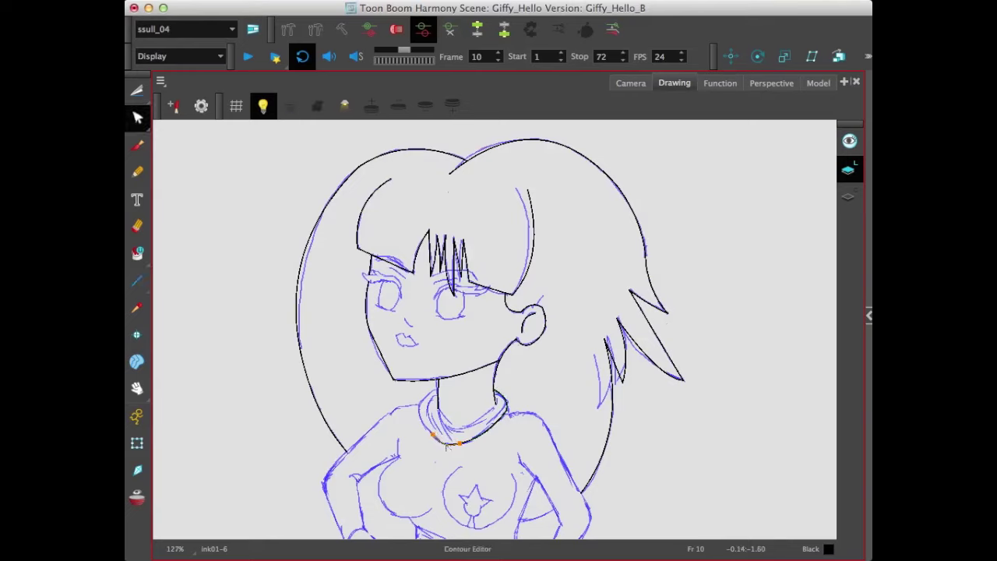
# Ink the collar's front edge from the neck down to the lower edge with two connected lines, bowing them outward
pyautogui.click(138, 282)
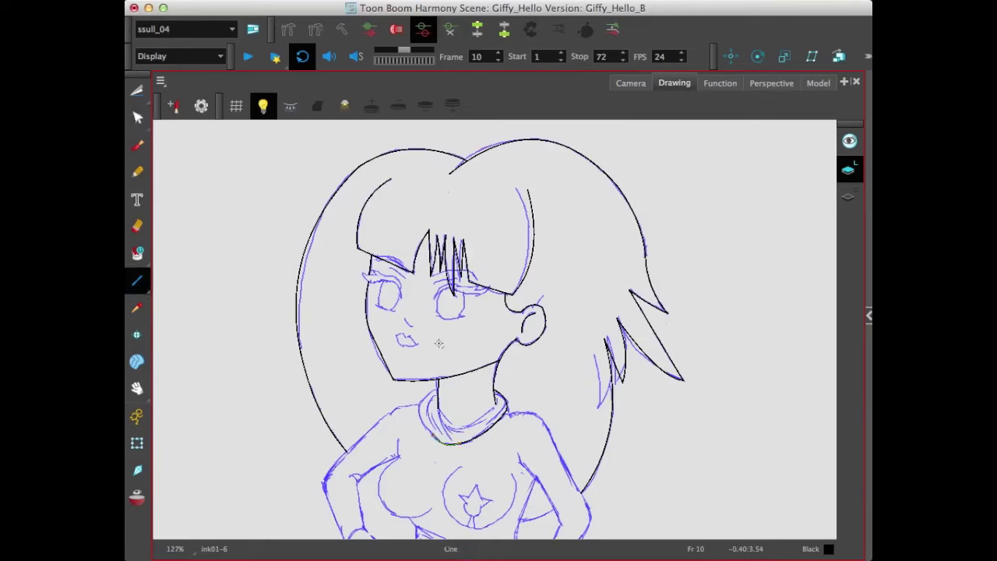
pyautogui.moveTo(438, 391); pyautogui.dragTo(420, 413)
pyautogui.click(139, 117)
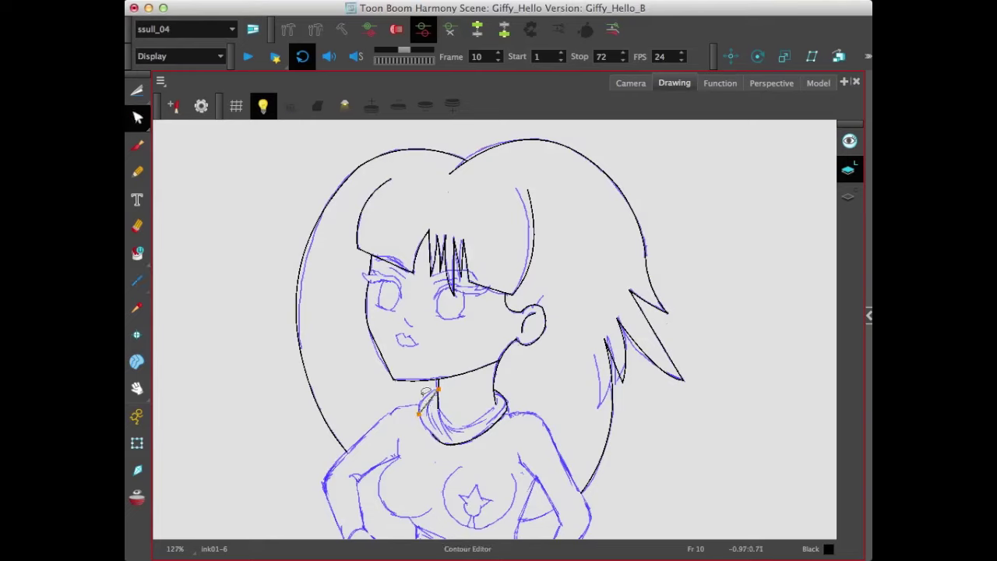
pyautogui.click(137, 281)
pyautogui.moveTo(420, 413); pyautogui.dragTo(439, 440)
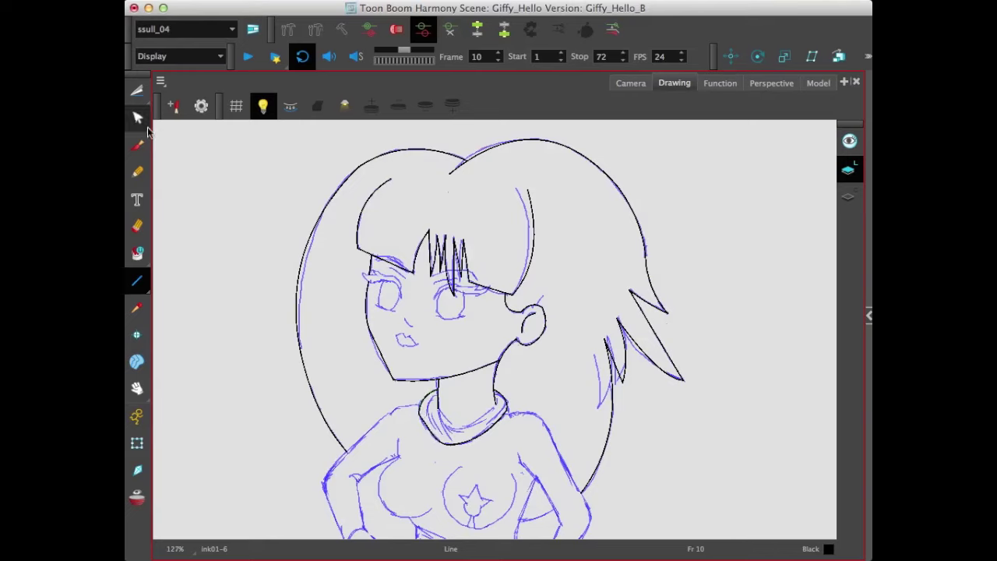
pyautogui.hotkey('alt', 'q')
pyautogui.click(425, 429)
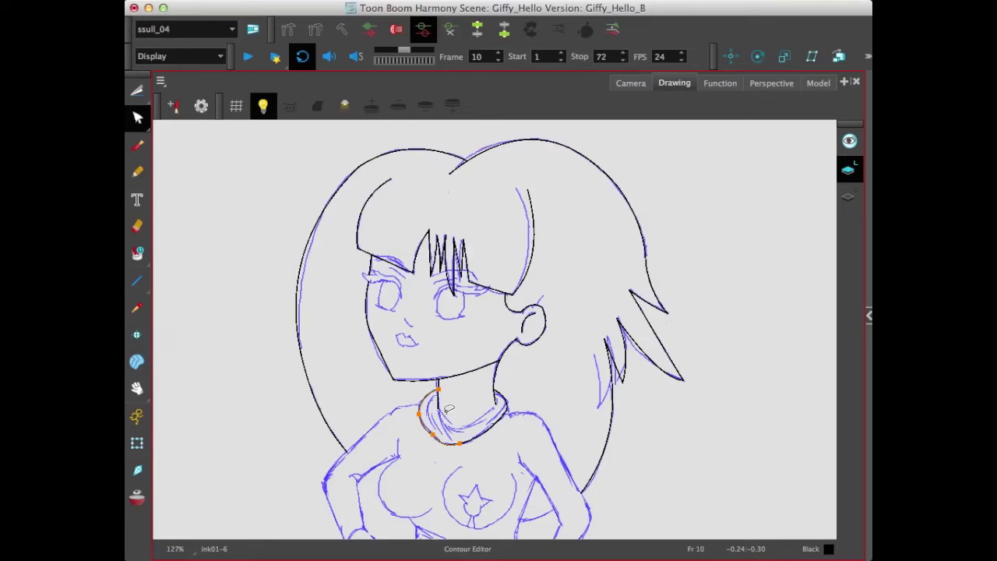
# Ink the collar's inner edge from the front of the neck around to its back with two connected lines, bowing them downward
pyautogui.click(137, 281)
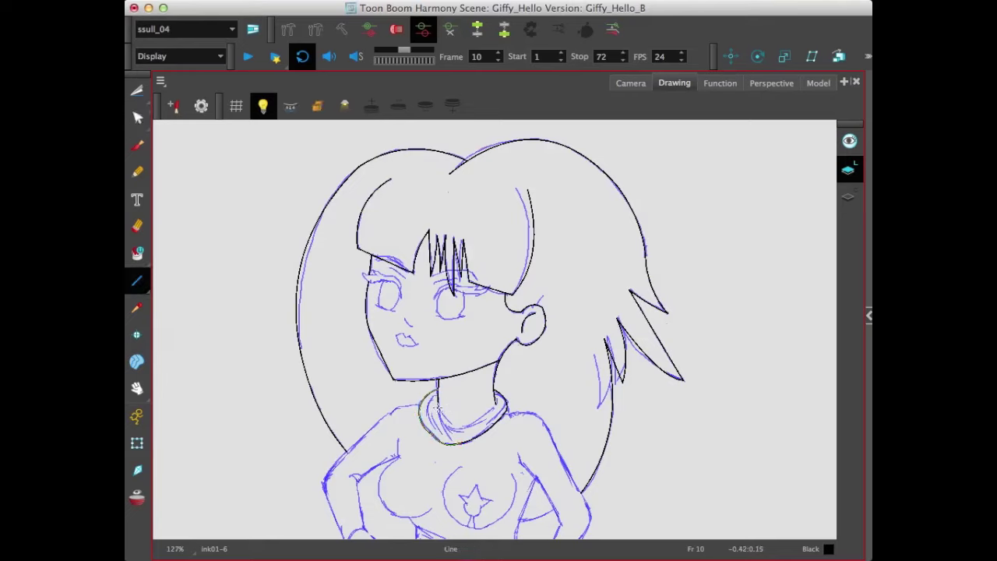
pyautogui.hotkey('alt', 'q')
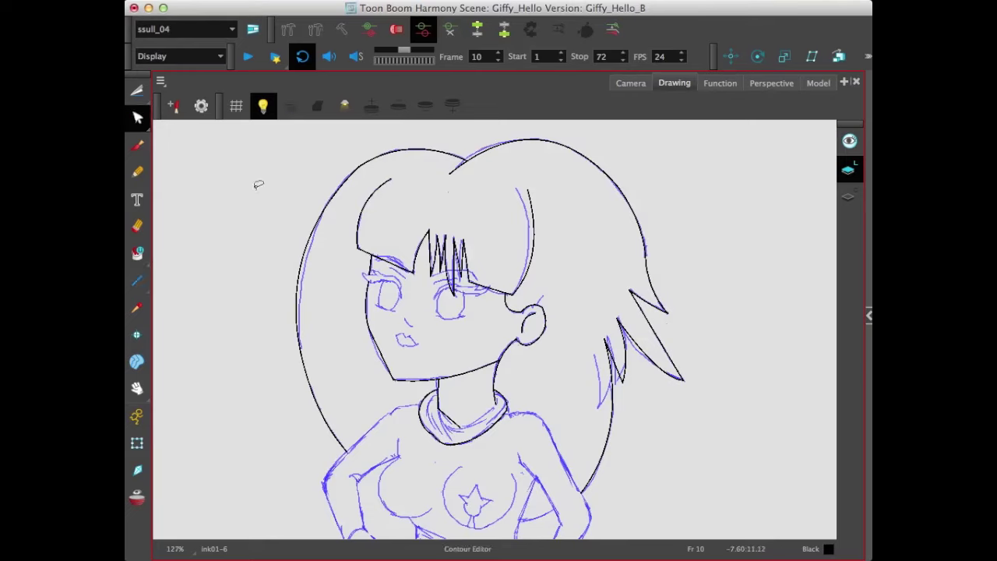
pyautogui.click(448, 423)
pyautogui.click(138, 281)
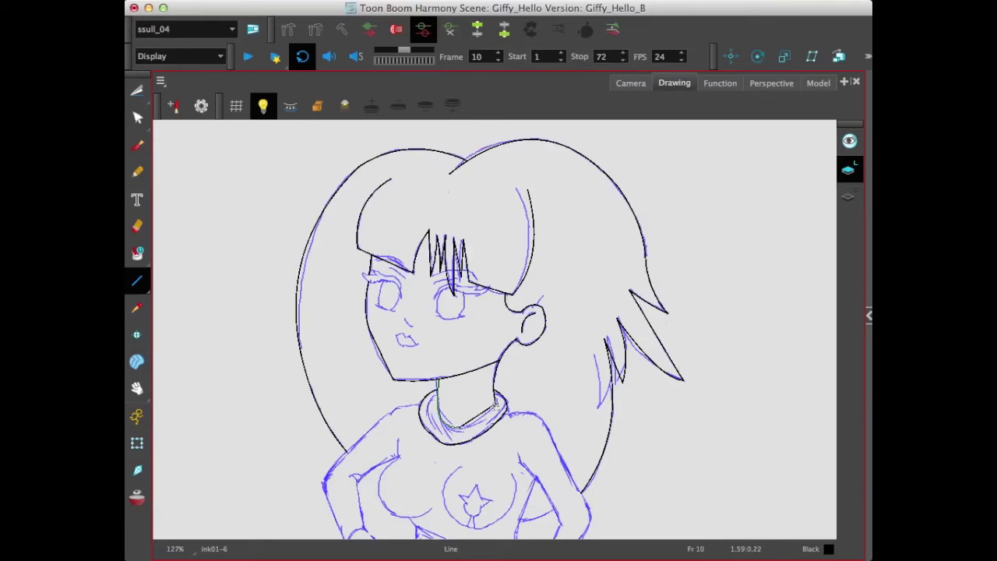
pyautogui.hotkey('alt', 'q')
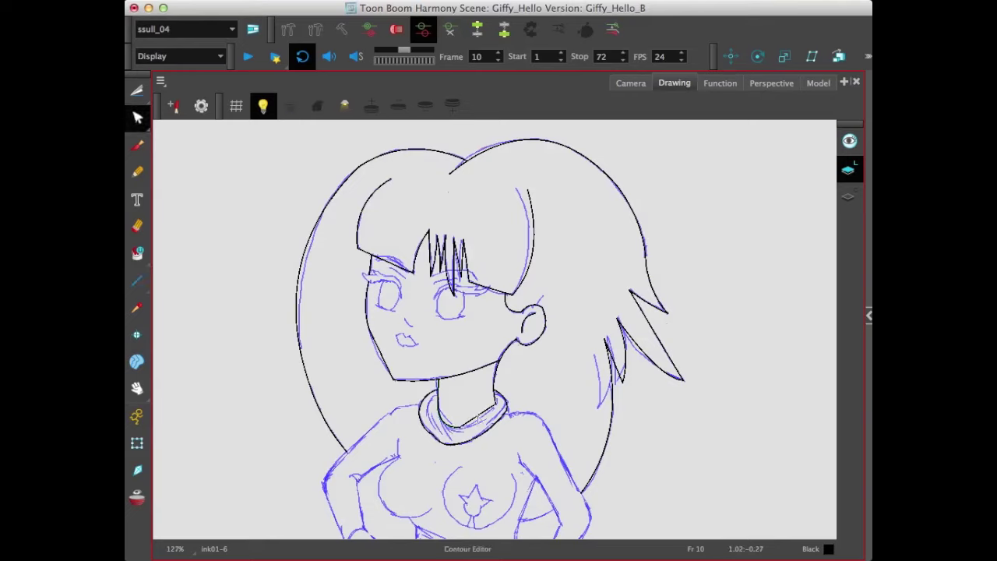
pyautogui.click(472, 424)
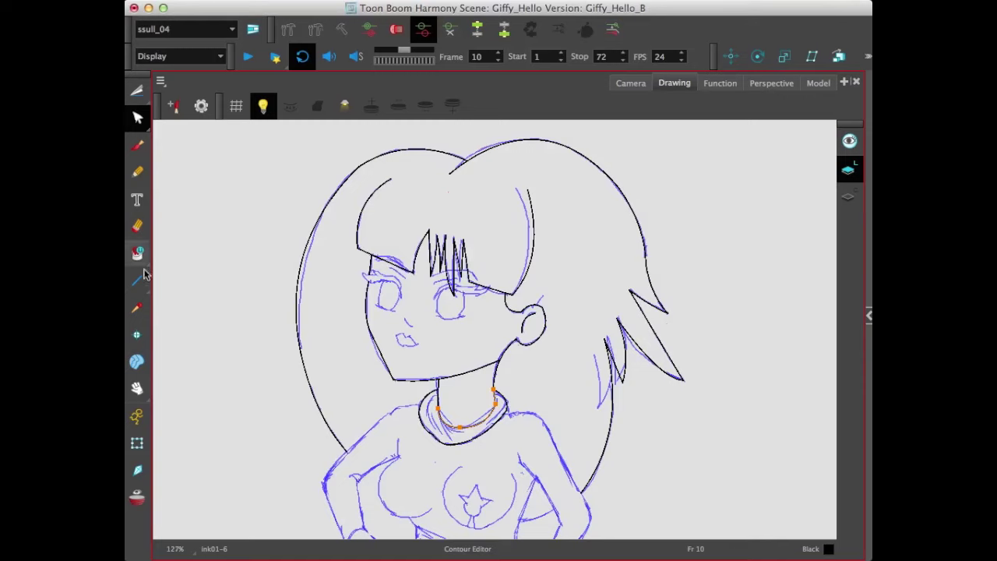
# Ink a fold line inside the front of the collar and bow it outward to match the sketch
pyautogui.click(137, 281)
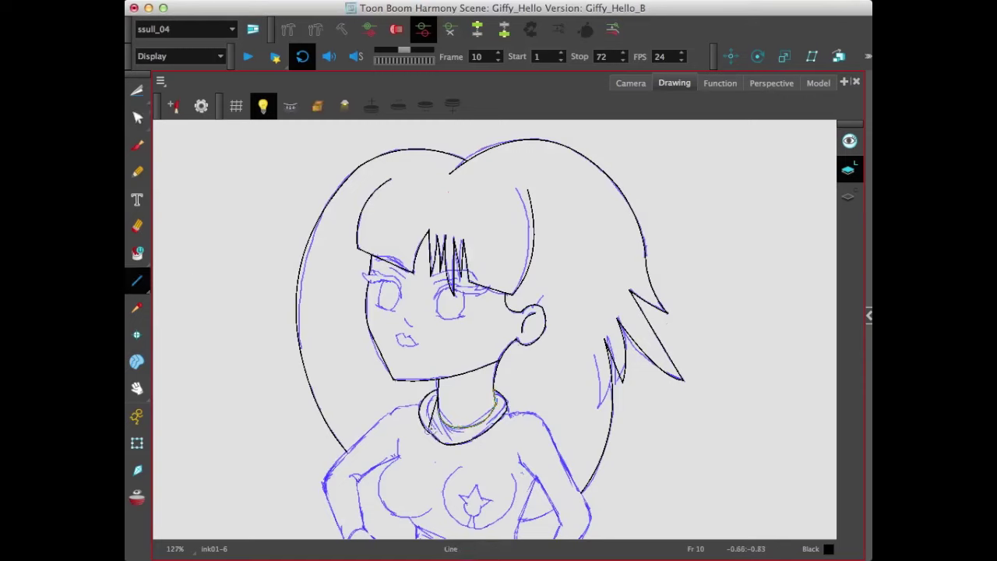
pyautogui.moveTo(429, 431); pyautogui.dragTo(434, 426)
pyautogui.click(138, 117)
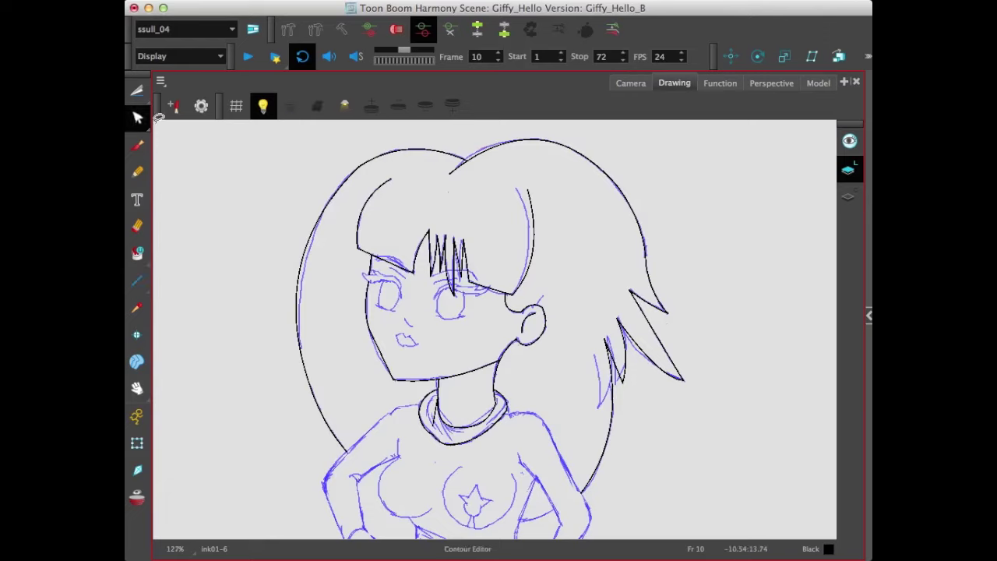
pyautogui.click(435, 411)
pyautogui.moveTo(432, 407); pyautogui.dragTo(427, 408)
# Ink a short curved fold below the front of the neck and the remaining fold lines at the collar's rear
pyautogui.hotkey('alt', '6')
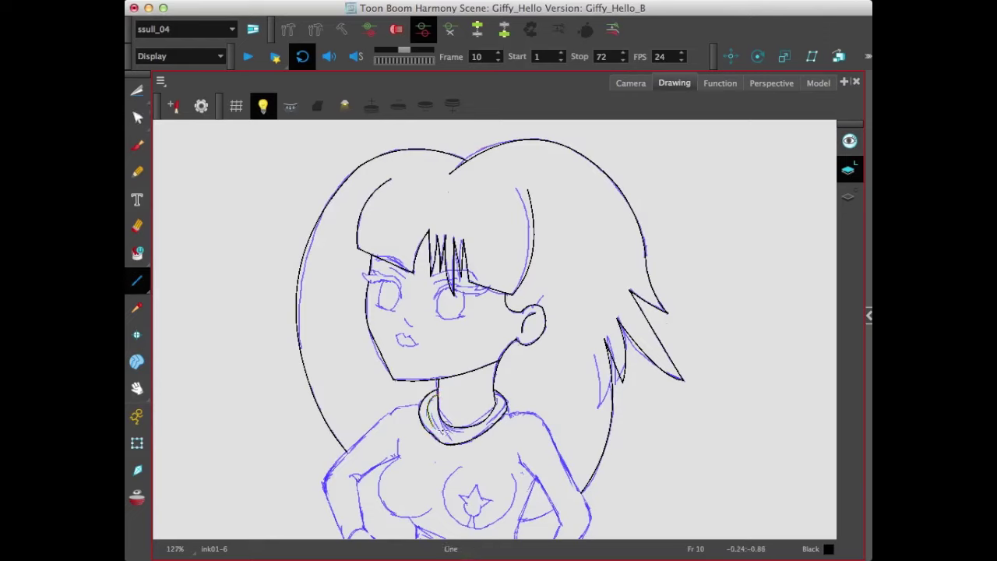
pyautogui.moveTo(442, 421)
pyautogui.mouseDown()
pyautogui.moveTo(454, 443)
pyautogui.moveTo(450, 435)
pyautogui.mouseUp()
pyautogui.click(138, 117)
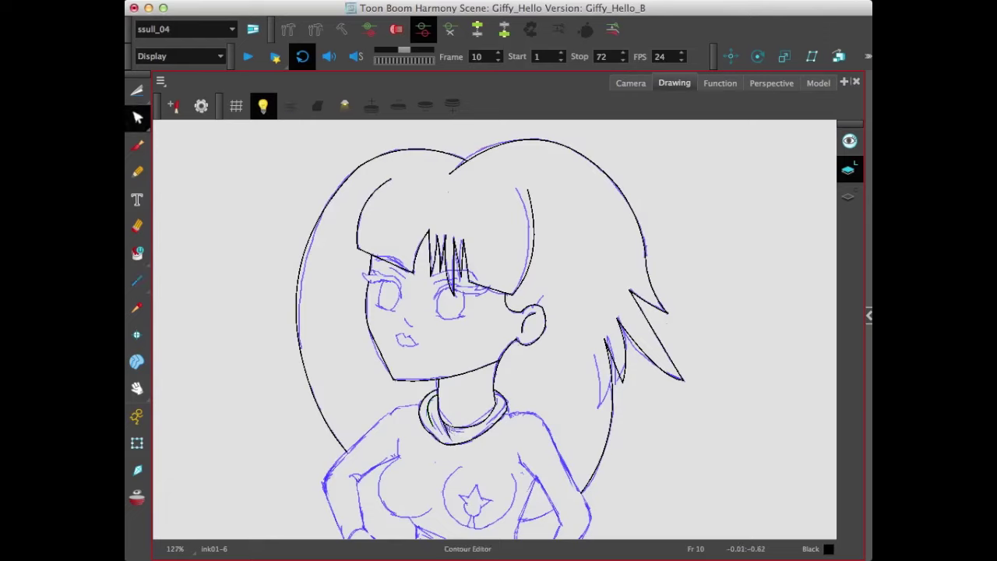
pyautogui.moveTo(447, 427); pyautogui.dragTo(445, 434)
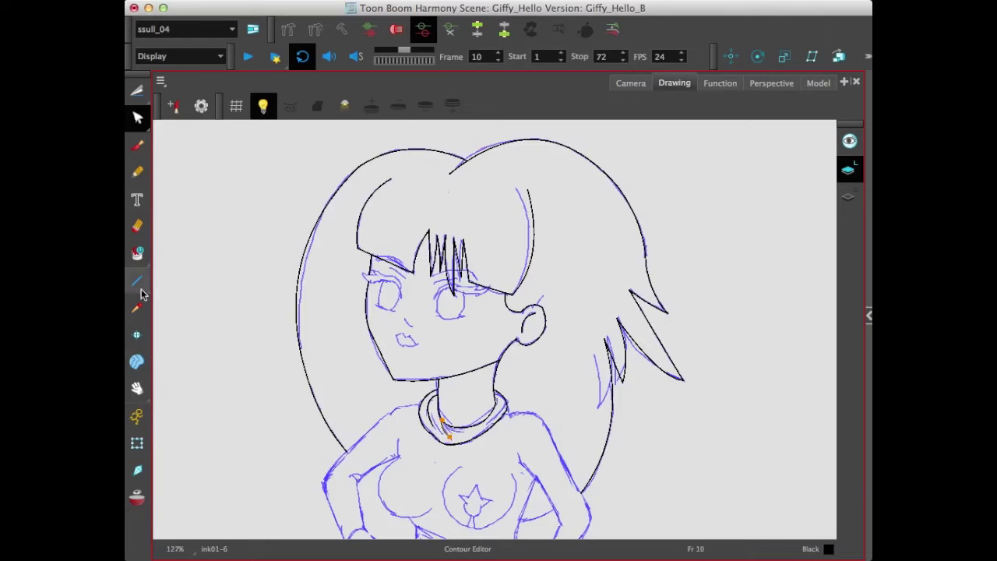
pyautogui.click(138, 282)
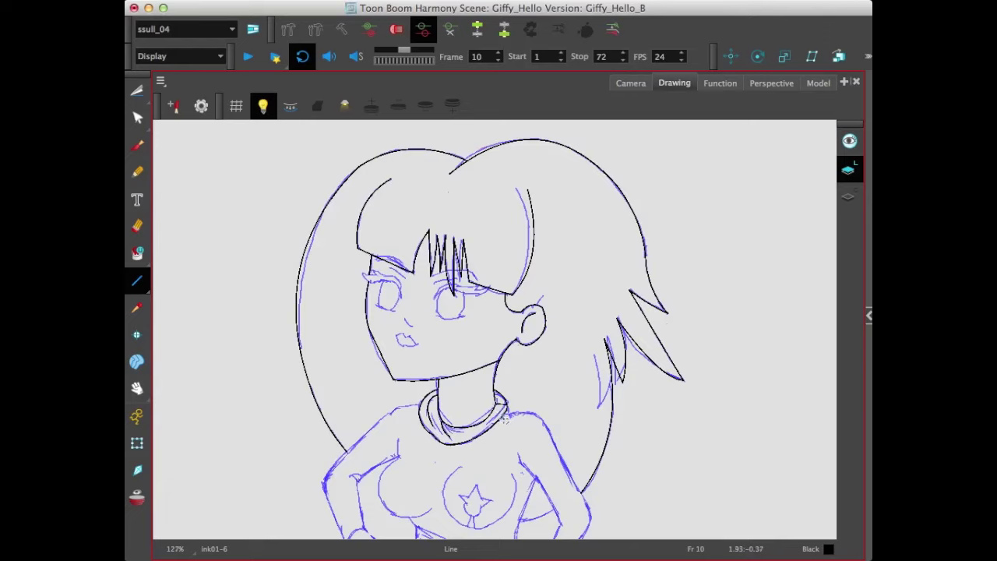
pyautogui.hotkey('alt', 'b')
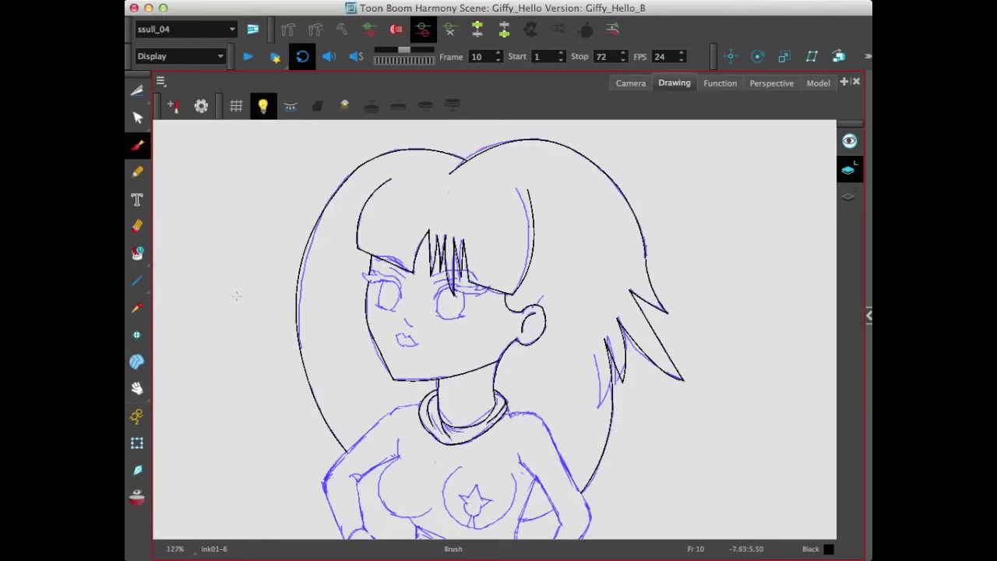
# Ink the lower lids of both eyes with short doubled lines, curving them to the sketch
pyautogui.click(138, 281)
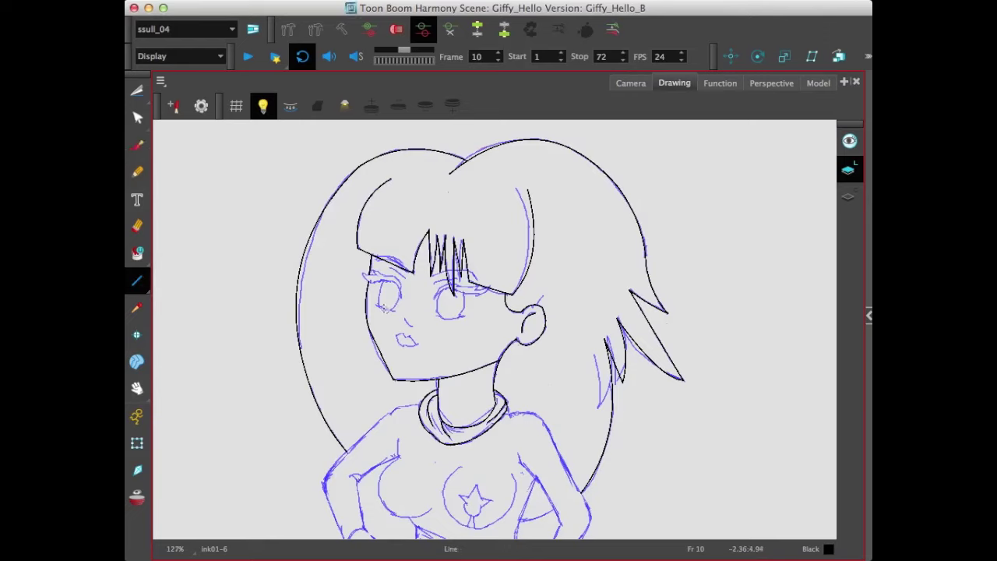
pyautogui.moveTo(377, 304); pyautogui.dragTo(394, 311)
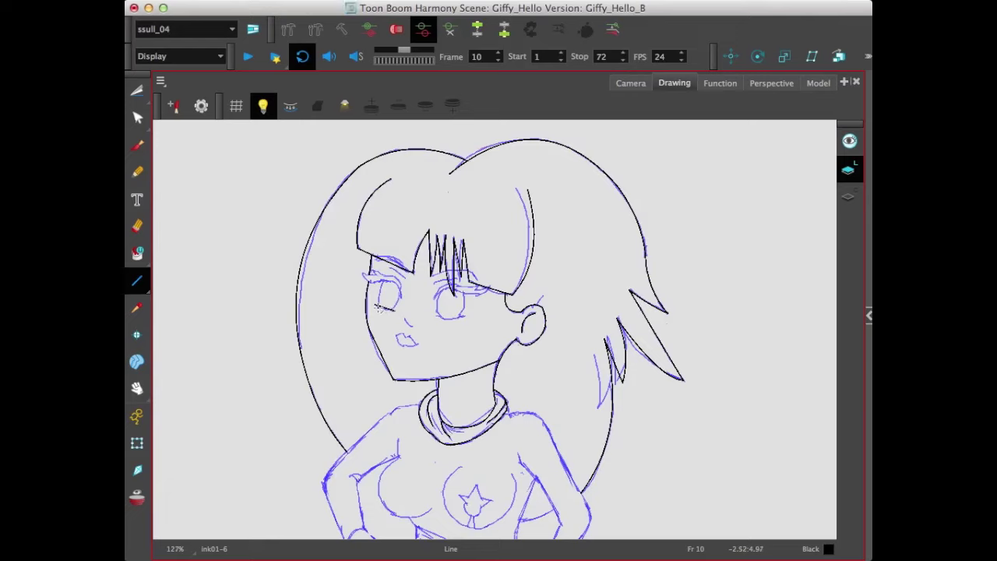
pyautogui.click(138, 117)
pyautogui.click(384, 310)
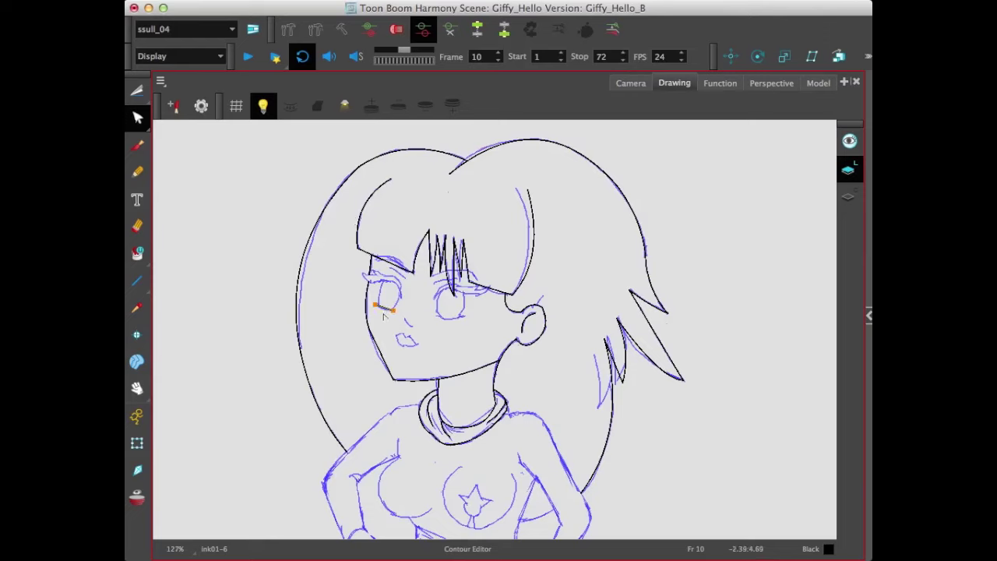
pyautogui.click(137, 280)
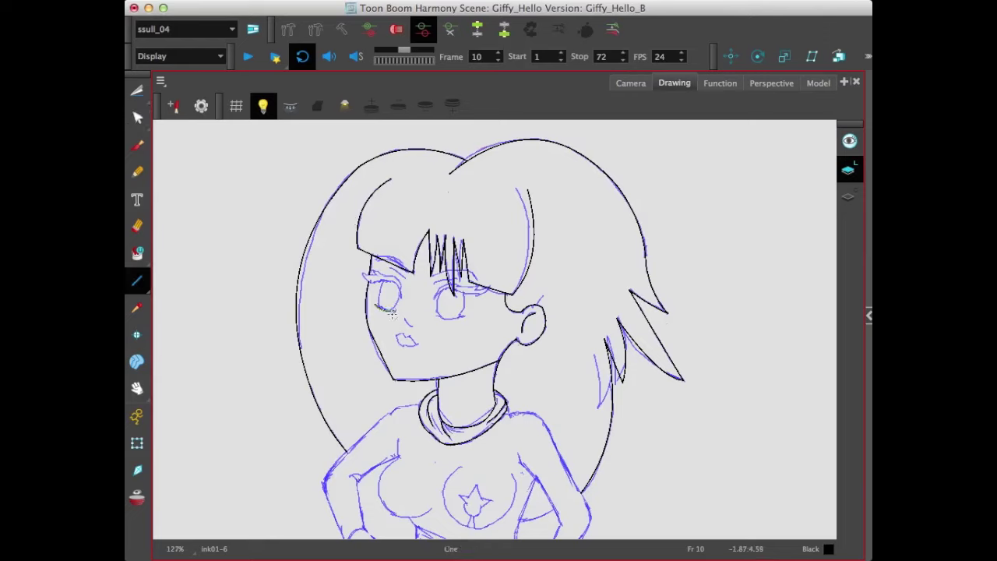
pyautogui.press('super+z')
pyautogui.moveTo(377, 305); pyautogui.dragTo(463, 318)
pyautogui.click(137, 117)
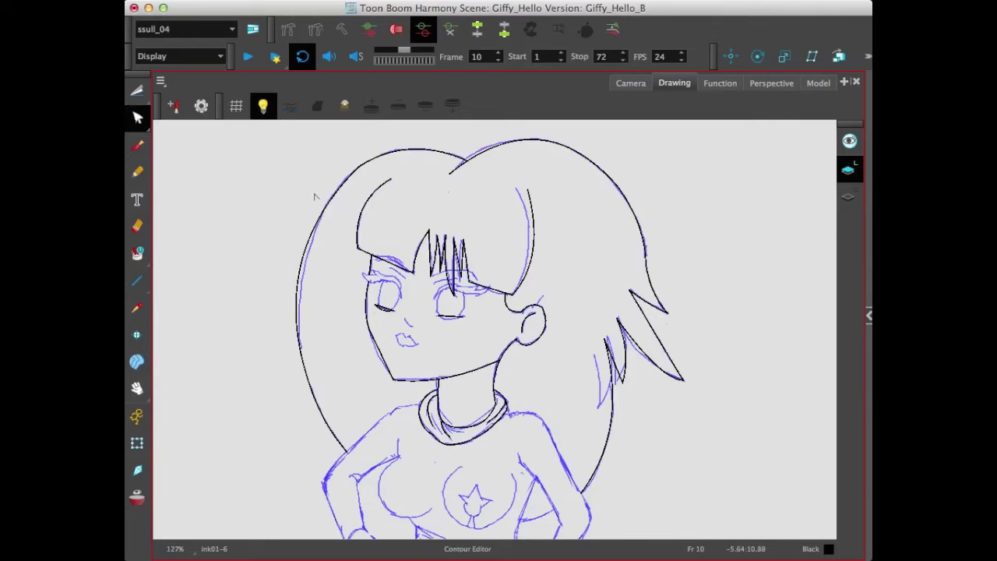
pyautogui.click(450, 319)
pyautogui.click(137, 281)
pyautogui.moveTo(440, 316)
pyautogui.mouseDown()
pyautogui.moveTo(465, 317)
pyautogui.moveTo(466, 295)
pyautogui.moveTo(480, 293)
pyautogui.mouseUp()
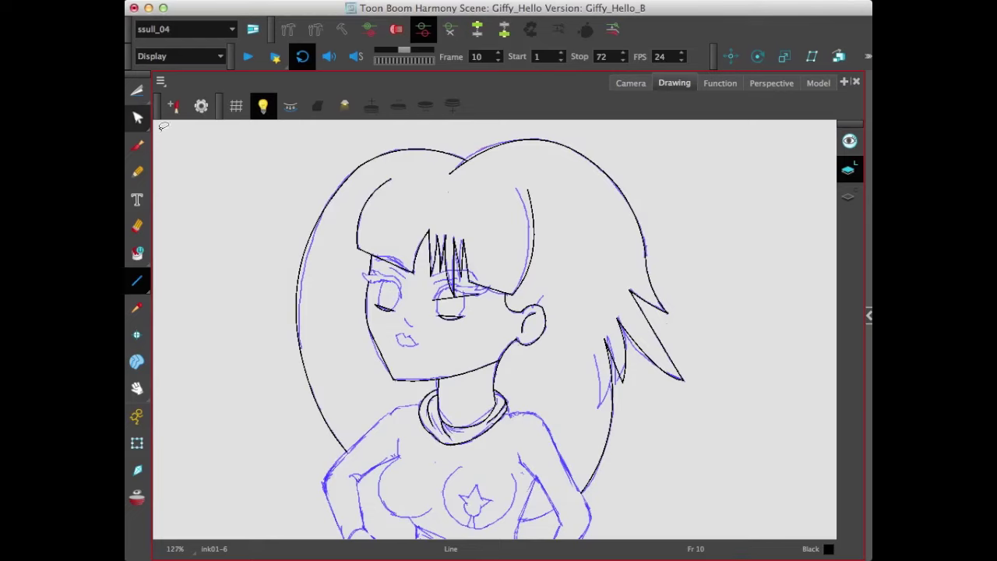
pyautogui.hotkey('alt', 'q')
pyautogui.moveTo(450, 294); pyautogui.dragTo(447, 284)
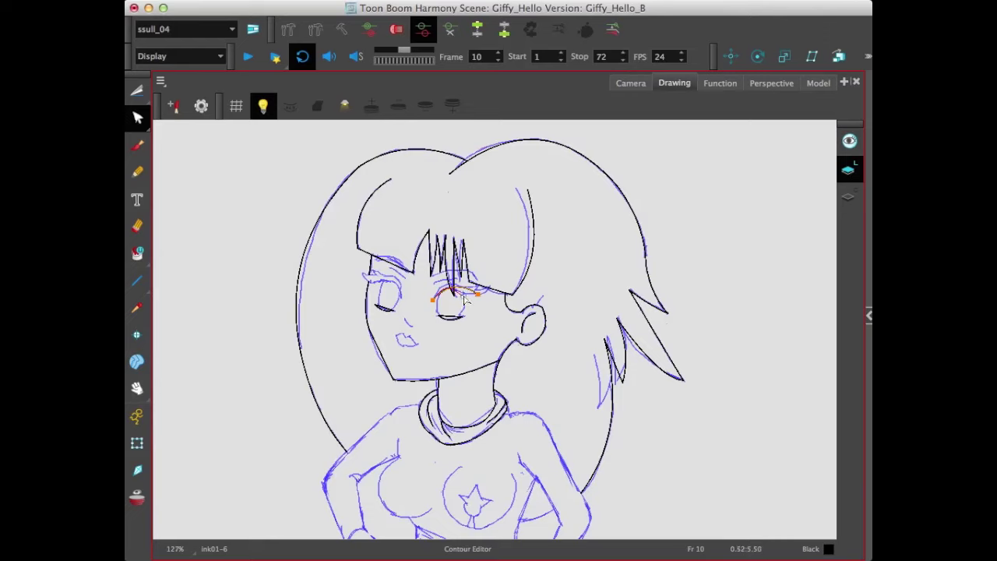
pyautogui.moveTo(478, 294); pyautogui.dragTo(464, 296)
pyautogui.press('super+z')
pyautogui.press('super+z')
pyautogui.press('super+z')
# Brush in the upper lash lines of both eyes with freehand strokes, including their outer lash tips
pyautogui.hotkey('alt', 'b')
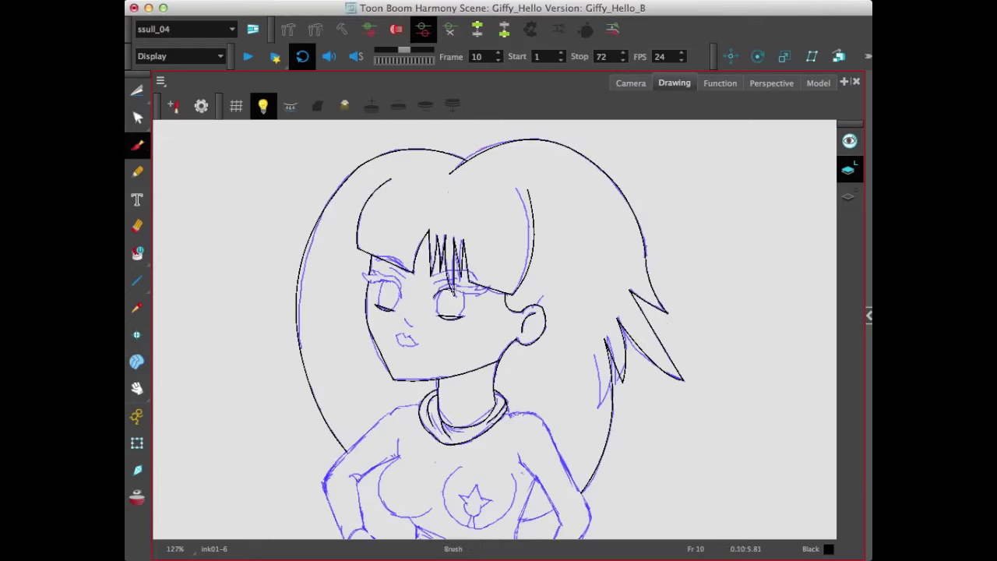
pyautogui.moveTo(483, 295)
pyautogui.mouseDown()
pyautogui.moveTo(487, 283)
pyautogui.moveTo(452, 285)
pyautogui.moveTo(433, 301)
pyautogui.mouseUp()
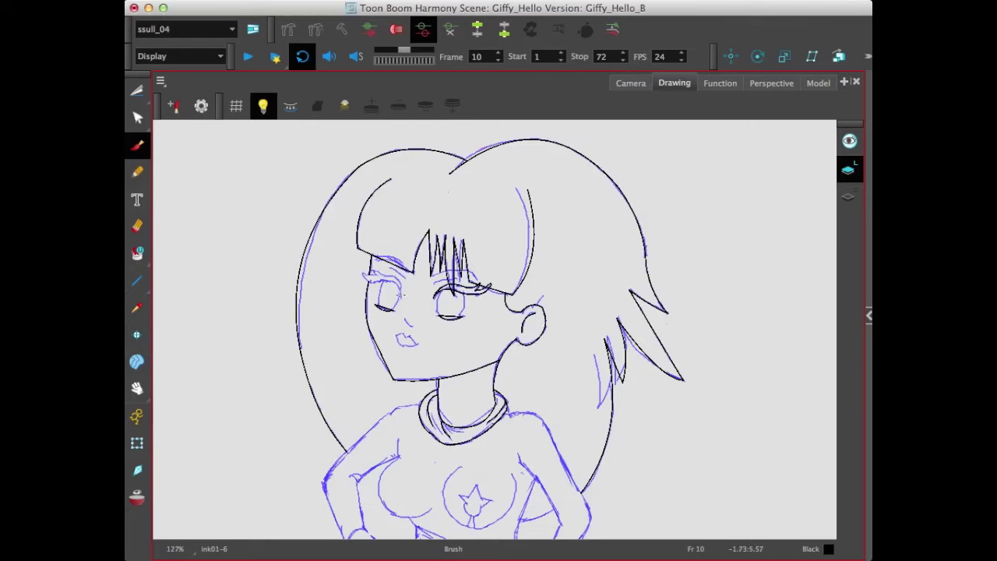
pyautogui.moveTo(395, 279)
pyautogui.mouseDown()
pyautogui.moveTo(403, 290)
pyautogui.moveTo(361, 273)
pyautogui.moveTo(372, 282)
pyautogui.mouseUp()
pyautogui.moveTo(398, 288); pyautogui.dragTo(403, 304)
# Tidy the far eye's inner edge and brush in the side outlines of both eyes and the nose
pyautogui.hotkey('alt', 'e')
pyautogui.moveTo(404, 296); pyautogui.dragTo(399, 284)
pyautogui.moveTo(385, 278)
pyautogui.mouseDown()
pyautogui.moveTo(381, 306)
pyautogui.moveTo(401, 290)
pyautogui.moveTo(393, 309)
pyautogui.mouseUp()
pyautogui.moveTo(445, 286)
pyautogui.mouseDown()
pyautogui.moveTo(440, 319)
pyautogui.moveTo(464, 308)
pyautogui.moveTo(460, 317)
pyautogui.moveTo(410, 326)
pyautogui.mouseUp()
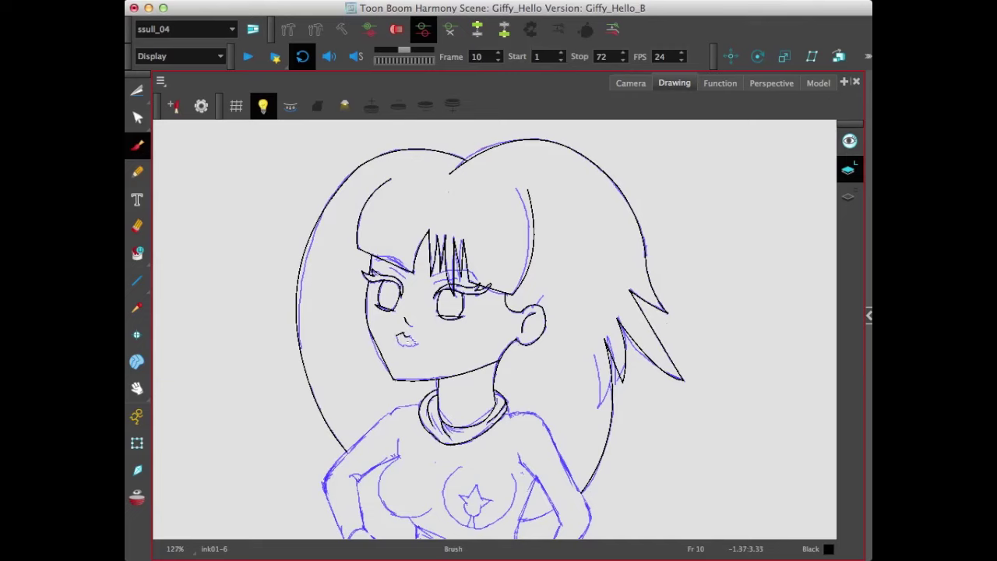
# Brush in the outline of the lips over the sketched mouth
pyautogui.moveTo(405, 336); pyautogui.dragTo(417, 347)
pyautogui.moveTo(414, 348); pyautogui.dragTo(419, 340)
pyautogui.hotkey('alt', 'e')
# Brush in the near eye's lid crease and the eyebrows, undoing a stray stroke
pyautogui.hotkey('alt', 'b')
pyautogui.moveTo(439, 282); pyautogui.dragTo(460, 280)
pyautogui.moveTo(435, 277); pyautogui.dragTo(473, 274)
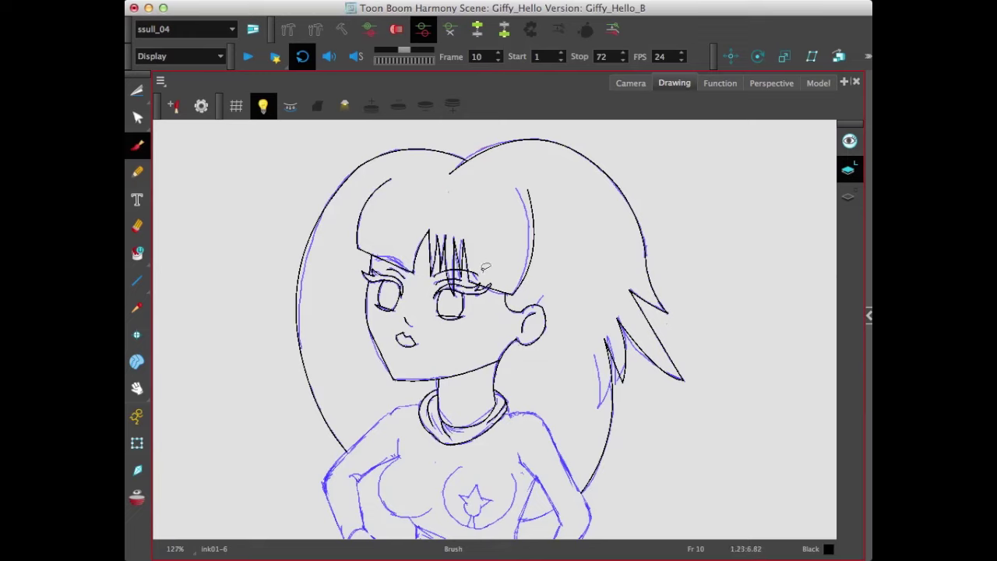
pyautogui.press('super+z')
pyautogui.moveTo(409, 267); pyautogui.dragTo(381, 257)
# Flip between frames 9 and 10 to compare the newly inked head with the previous drawing
pyautogui.press('f')
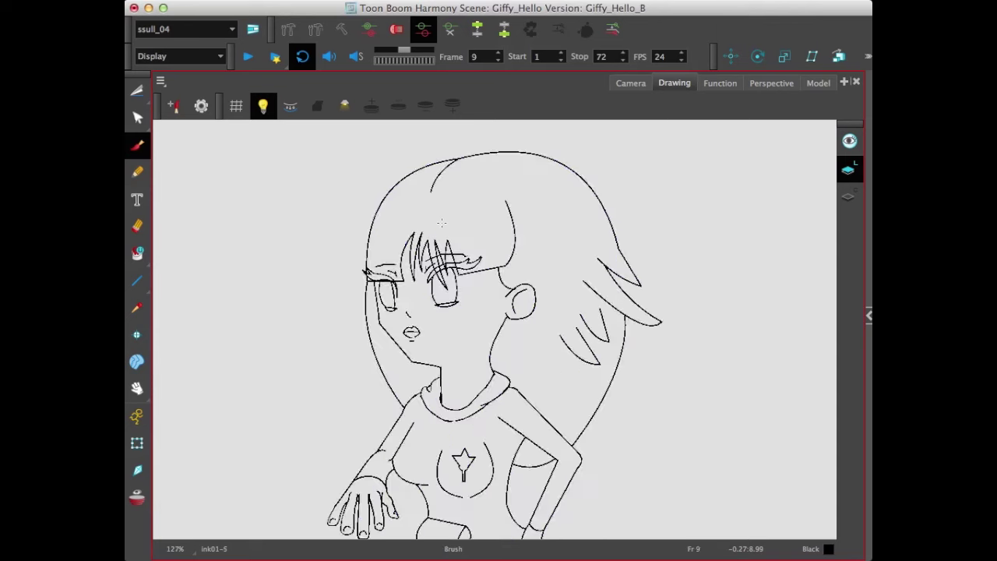
pyautogui.press('g')
pyautogui.press('f')
pyautogui.press('g')
pyautogui.press('f')
pyautogui.press('g')
pyautogui.press(',')
pyautogui.press('.')
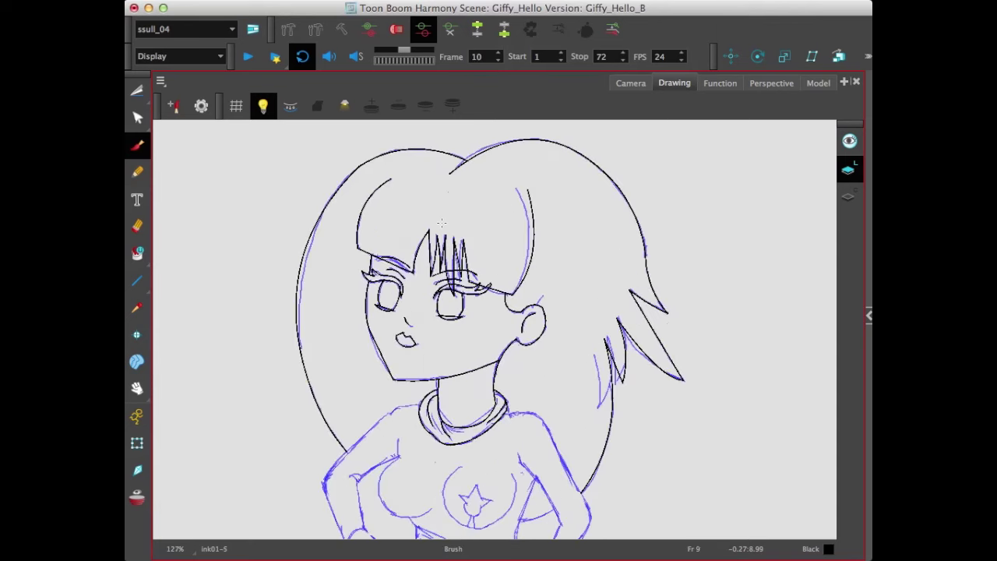
pyautogui.press(',')
pyautogui.press('.')
pyautogui.press(',')
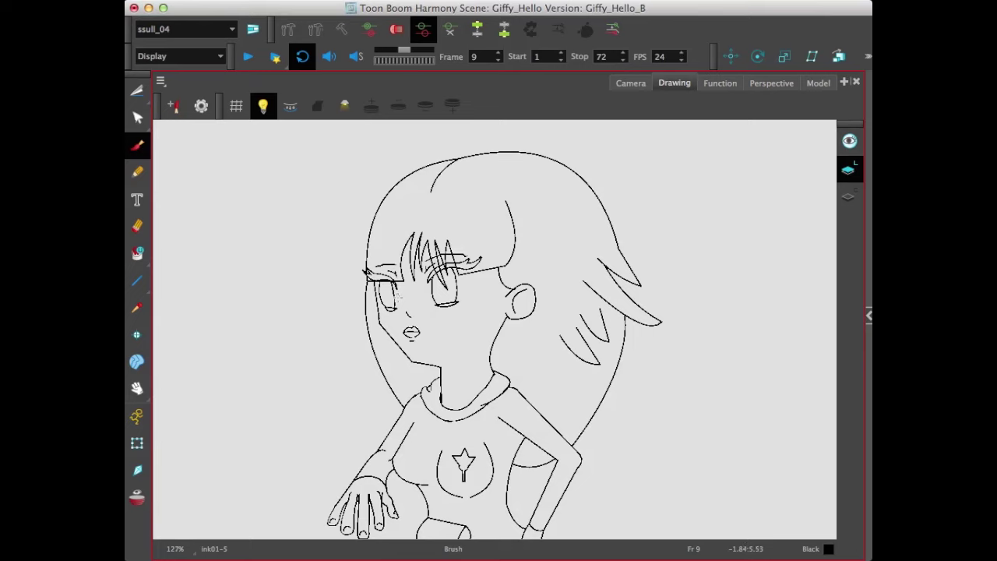
# Step back from frame 9 and flip among the earlier frames around 5 to 7 to compare their inked poses
pyautogui.hotkey('alt', 'e')
pyautogui.press('.')
pyautogui.press(',')
pyautogui.hotkey('alt', 'b')
pyautogui.press(',')
pyautogui.press(',')
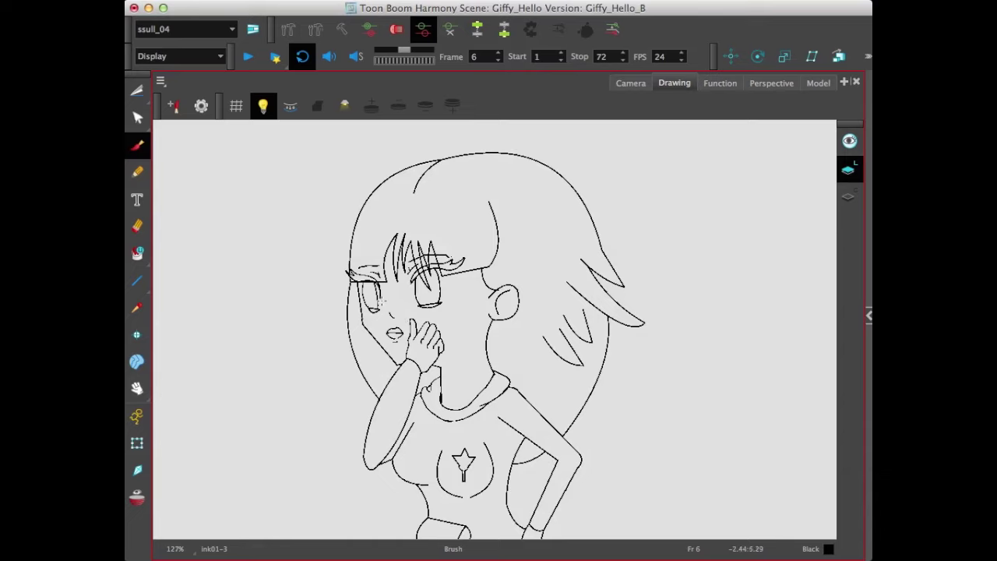
pyautogui.hotkey('alt', 'e')
pyautogui.hotkey('alt', 'b')
pyautogui.press(',')
pyautogui.press(',')
pyautogui.press(',')
pyautogui.press('.')
pyautogui.press('.')
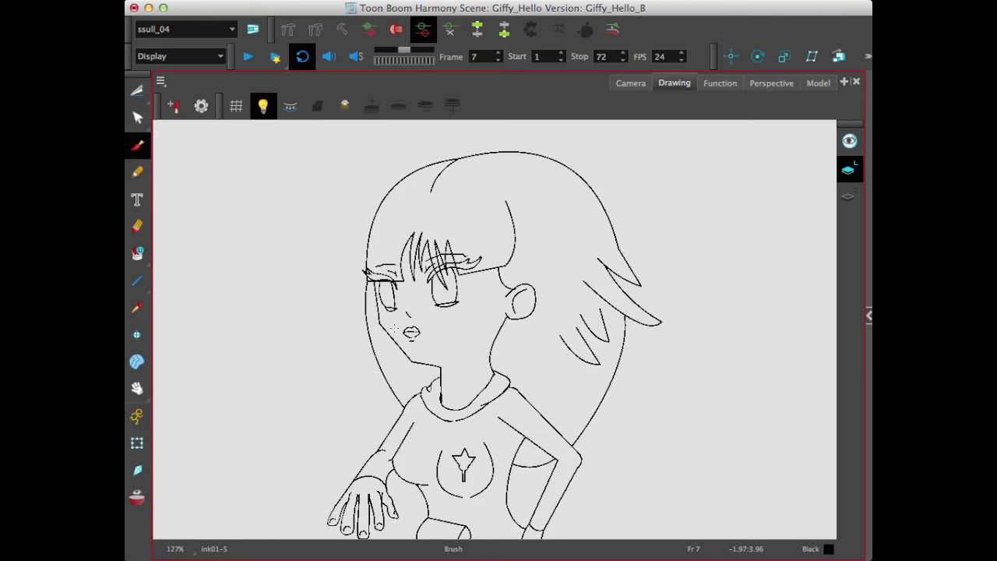
pyautogui.press(',')
pyautogui.press('.')
pyautogui.press(',')
pyautogui.press('.')
pyautogui.press(',')
pyautogui.press(',')
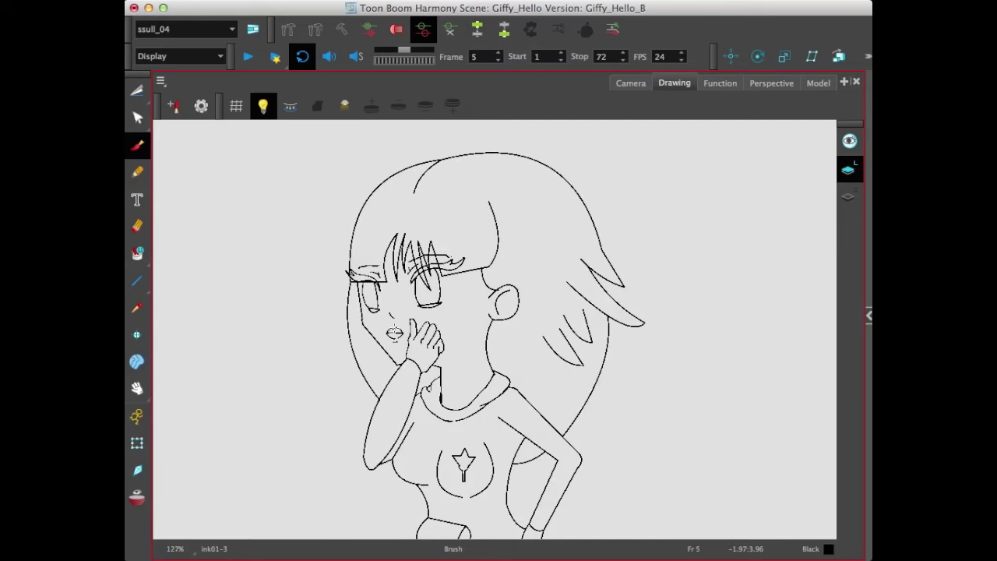
pyautogui.press('.')
pyautogui.press(',')
pyautogui.press('.')
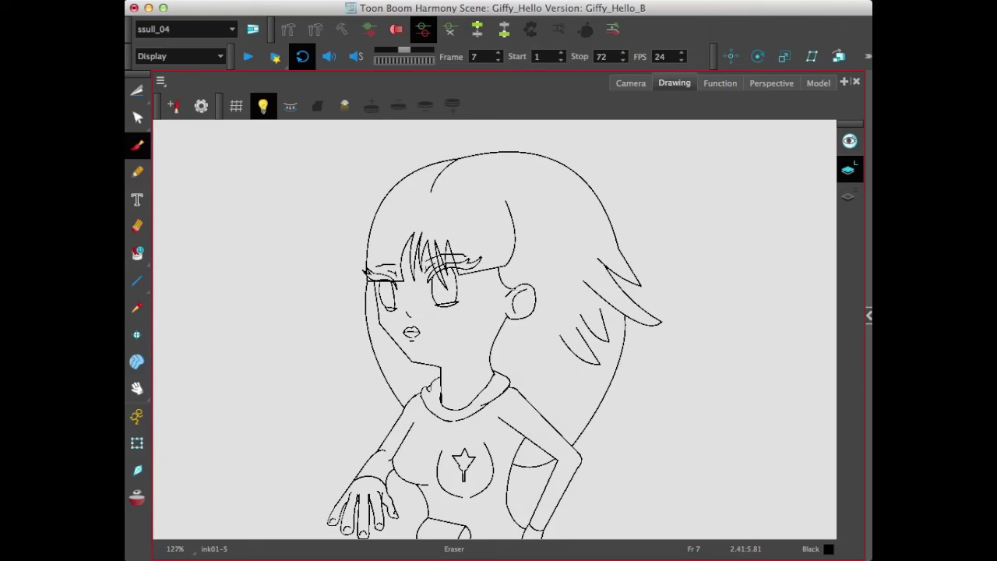
# Step forward to frame 10 and flip against frame 9 to check how the head turn reads
pyautogui.press('.')
pyautogui.press('.')
pyautogui.press('.')
pyautogui.press(',')
pyautogui.press('.')
pyautogui.press(',')
pyautogui.press('.')
pyautogui.press(',')
pyautogui.press('.')
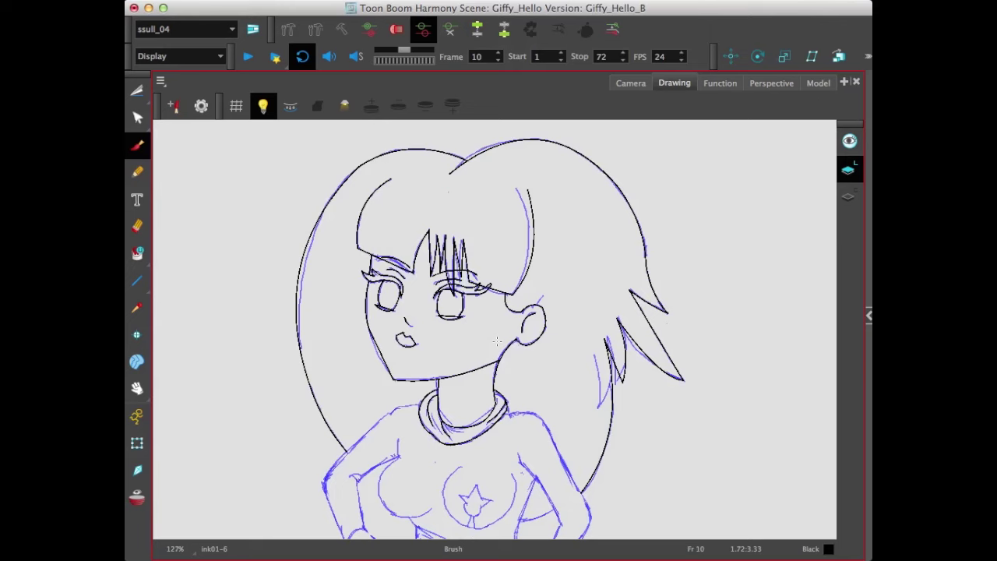
# Step back from frame 10 through the earlier inked frames to frame 4, comparing the ear and hairline
pyautogui.press(',')
pyautogui.press(',')
pyautogui.press(',')
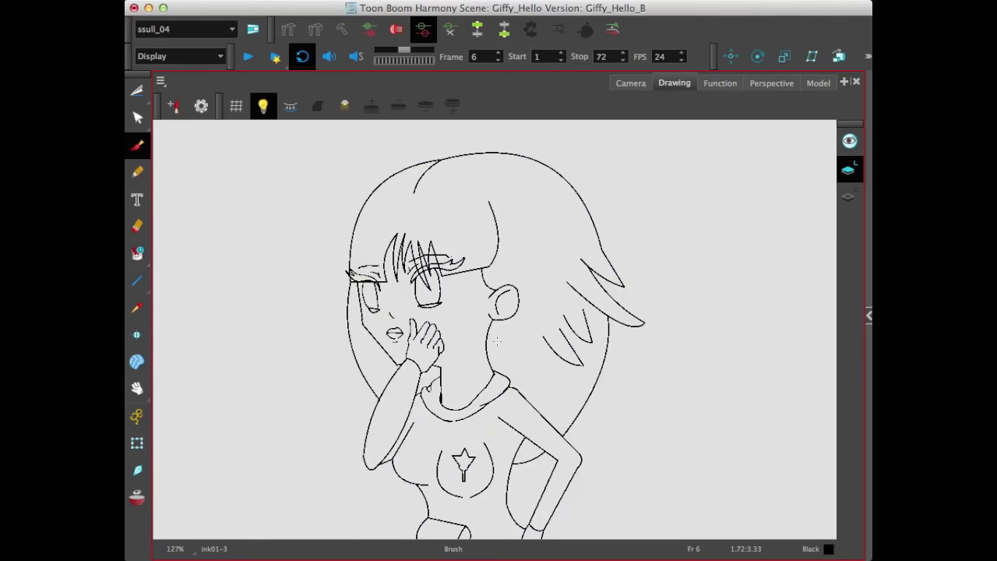
pyautogui.press(',')
pyautogui.press('.')
pyautogui.press(',')
pyautogui.press(',')
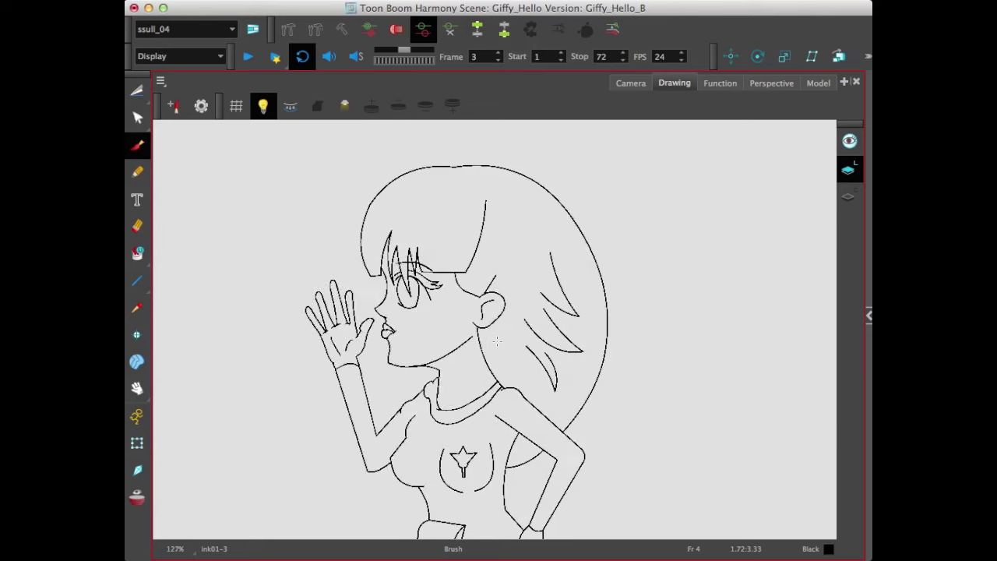
pyautogui.press('.')
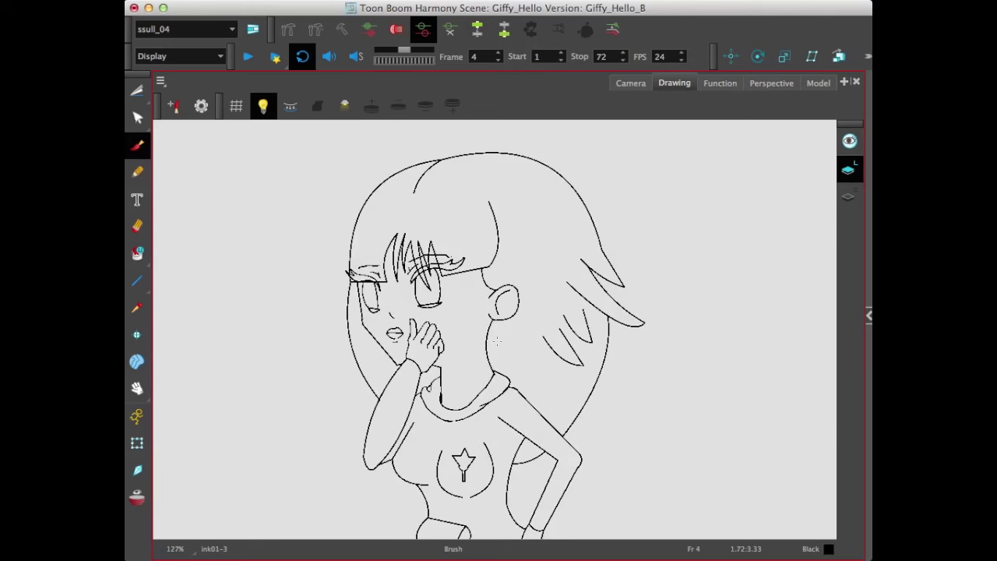
# Reshape the hairline curve in front of the ear on frames 4 and 7 with the Contour Editor
pyautogui.hotkey('alt', 'q')
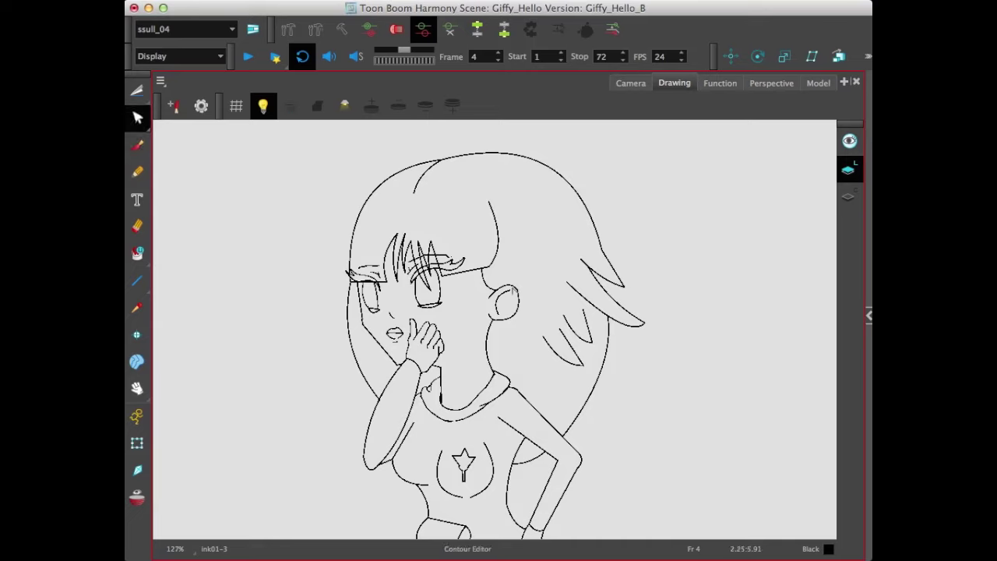
pyautogui.click(495, 292)
pyautogui.moveTo(495, 292); pyautogui.dragTo(493, 296)
pyautogui.press('.')
pyautogui.press('.')
pyautogui.press('.')
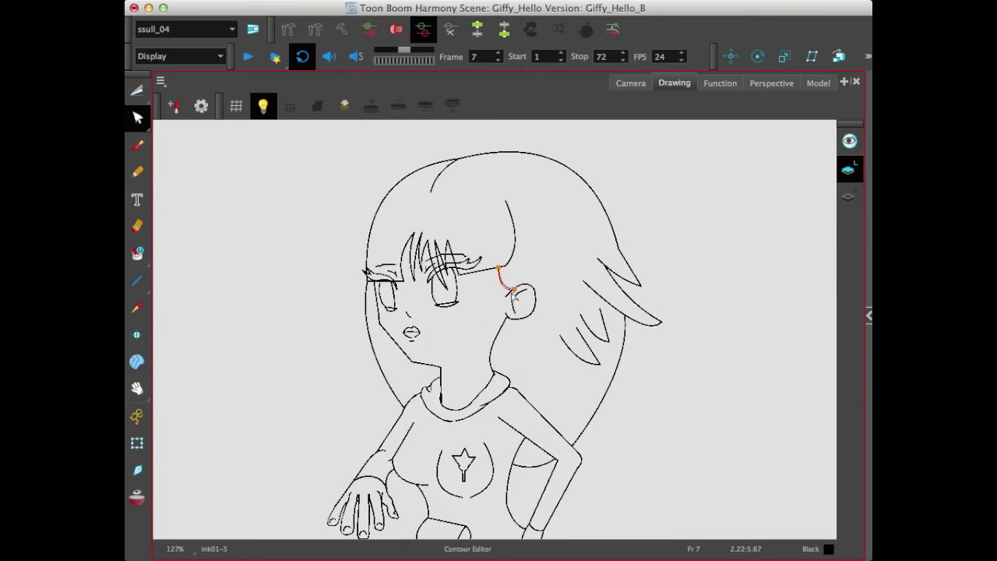
pyautogui.click(508, 313)
# Flip back and forth among frames 3 to 10 to check how the reshaped hairline in front of the ear moves
pyautogui.press(',')
pyautogui.press('.')
pyautogui.press(',')
pyautogui.press('.')
pyautogui.press('.')
pyautogui.press('.')
pyautogui.press('.')
pyautogui.press(',')
pyautogui.press(',')
pyautogui.press(',')
pyautogui.press(',')
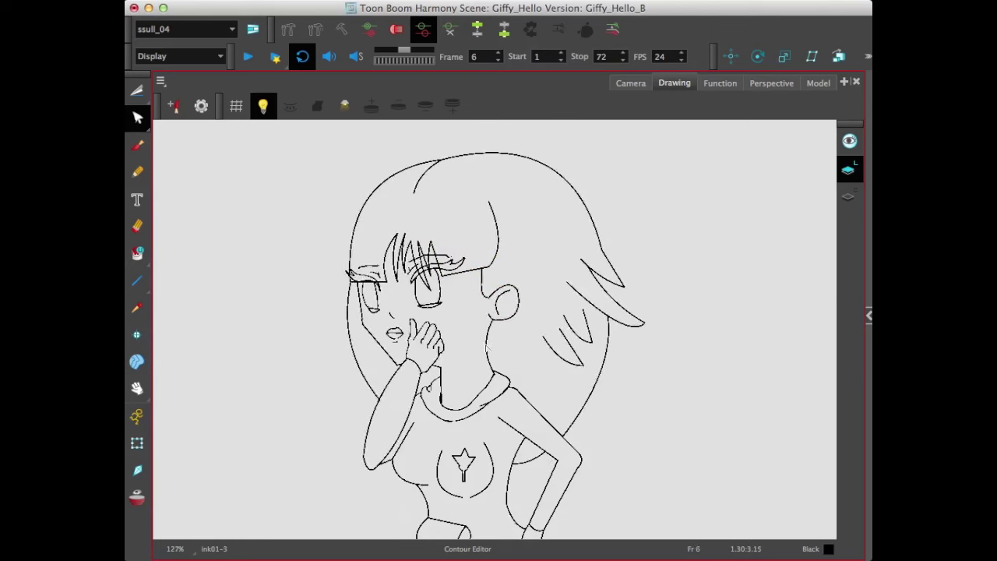
pyautogui.press(',')
pyautogui.press('.')
pyautogui.press('.')
pyautogui.press('.')
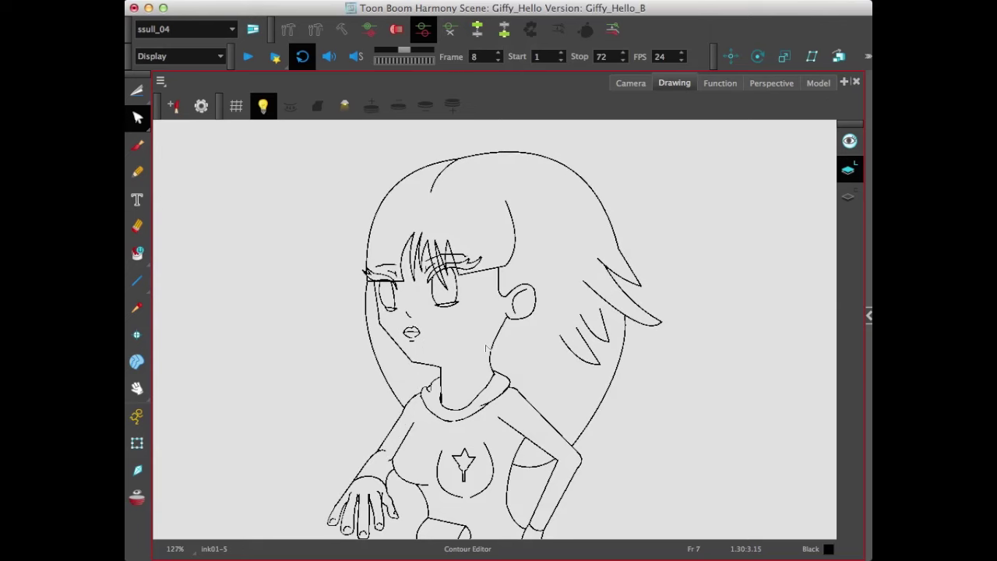
pyautogui.press(',')
pyautogui.press(',')
pyautogui.press(',')
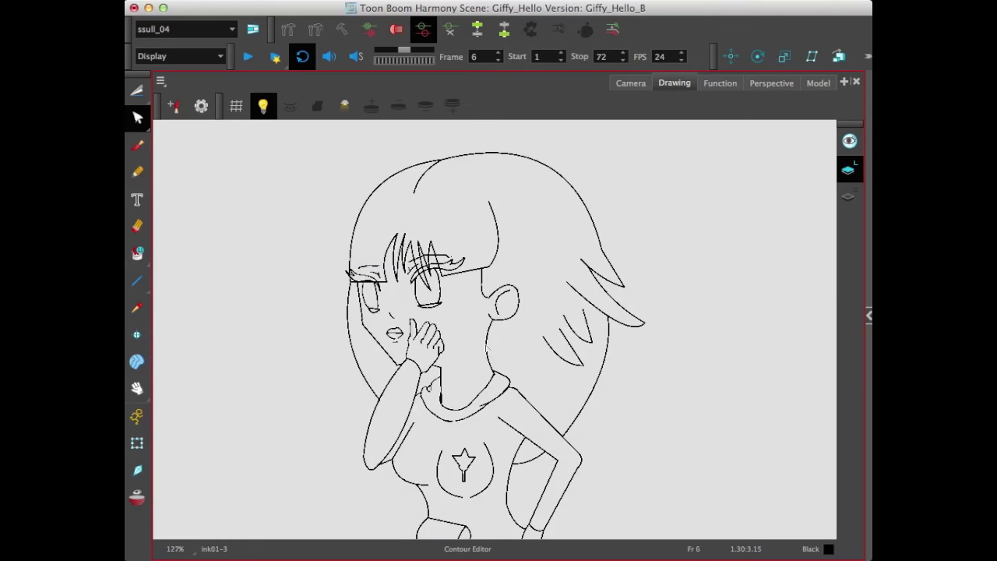
pyautogui.press(',')
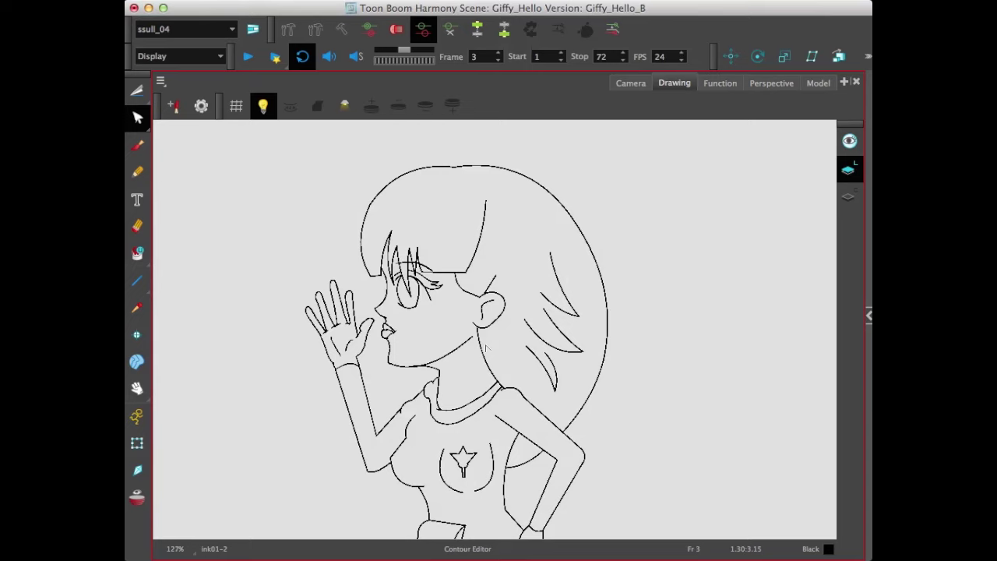
# Add a short diagonal hair line rising from the front of the ear on frames 4 and 7 with the Line tool
pyautogui.hotkey('alt', '\\')
pyautogui.press('.')
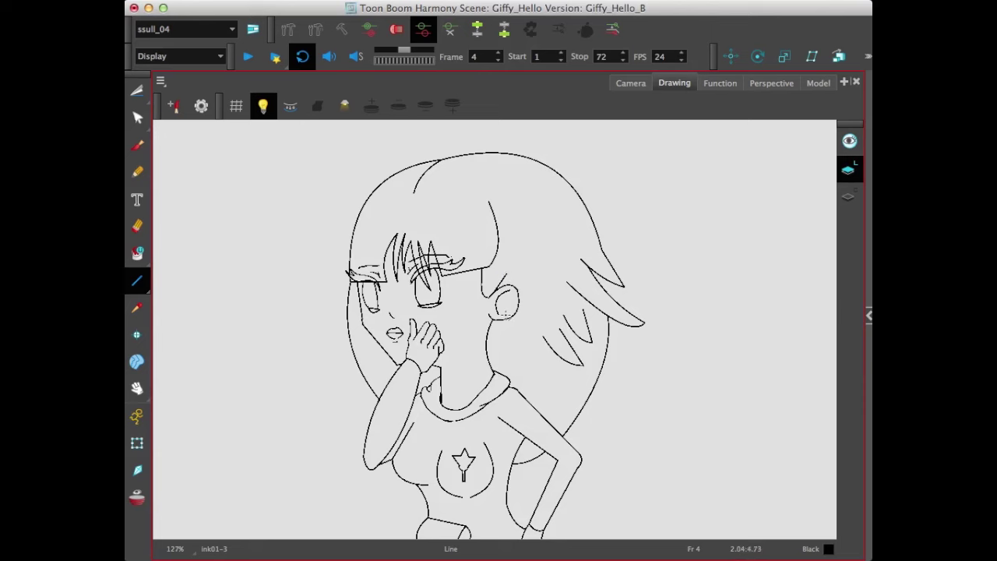
pyautogui.press(',')
pyautogui.press('.')
pyautogui.press(',')
pyautogui.press('.')
pyautogui.press('.')
pyautogui.press('.')
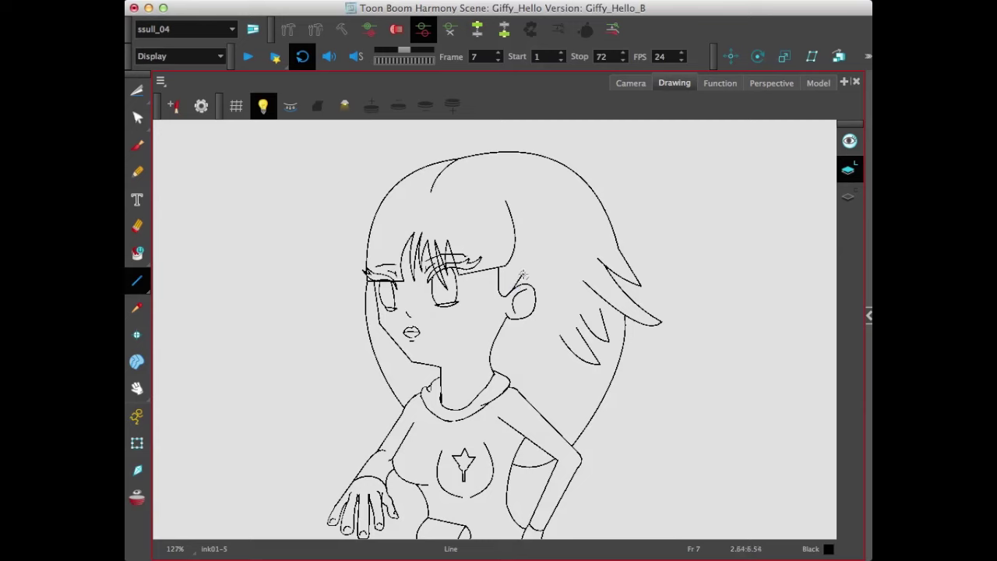
# Flip between frames 6 and 7 to compare the position of the new hair line above the ear
pyautogui.press(',')
pyautogui.press('.')
pyautogui.press(',')
pyautogui.press('.')
pyautogui.press(',')
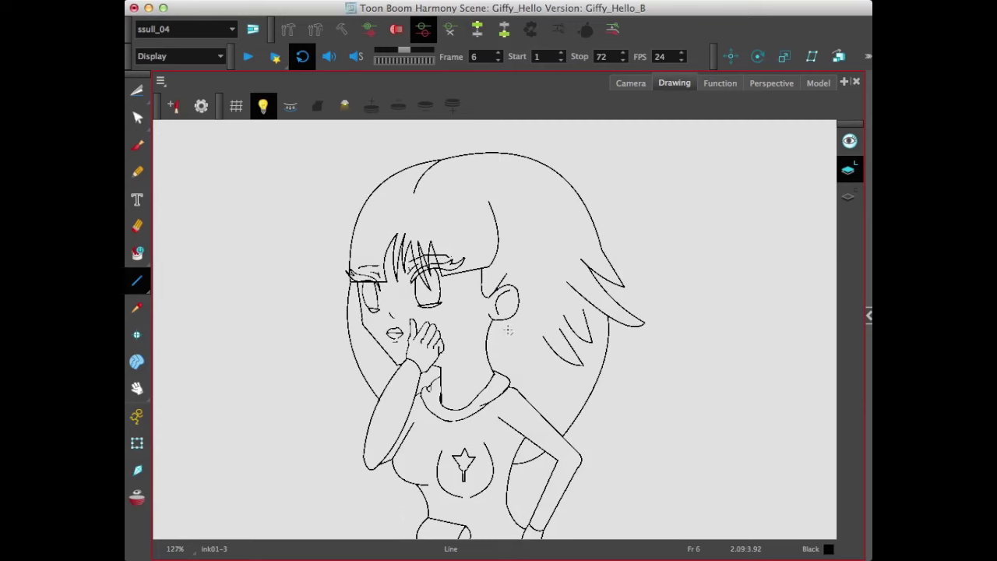
pyautogui.press('.')
pyautogui.press(',')
pyautogui.press('.')
# Draw the matching short diagonal hair line above the ear on frame 10
pyautogui.press('.')
pyautogui.press('.')
pyautogui.press('.')
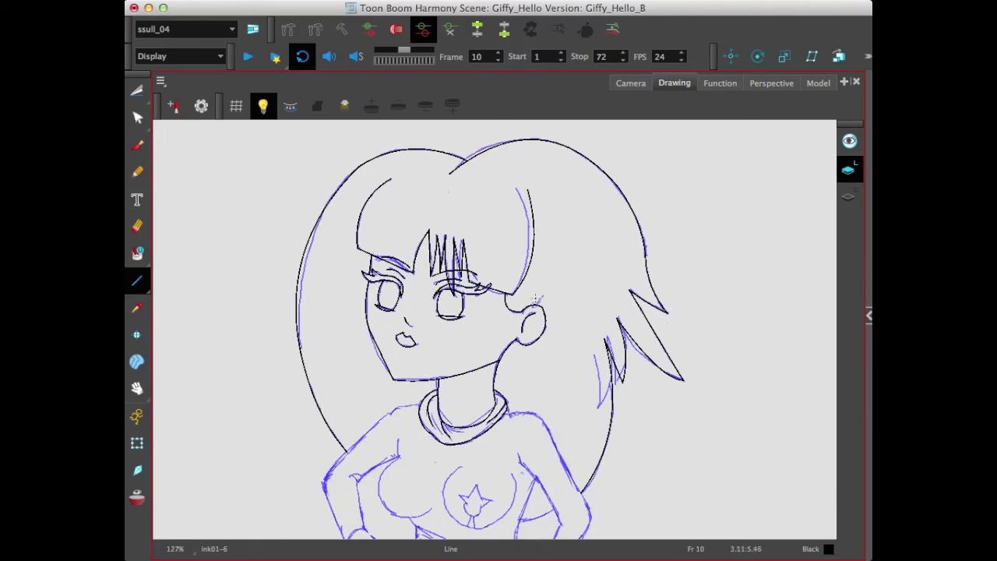
pyautogui.moveTo(525, 305); pyautogui.dragTo(538, 292)
# Flip repeatedly between frames 9 and 10 to check the ear and hair line against the previous drawing
pyautogui.press(',')
pyautogui.press('.')
pyautogui.press(',')
pyautogui.press('.')
pyautogui.press(',')
pyautogui.press('.')
pyautogui.press(',')
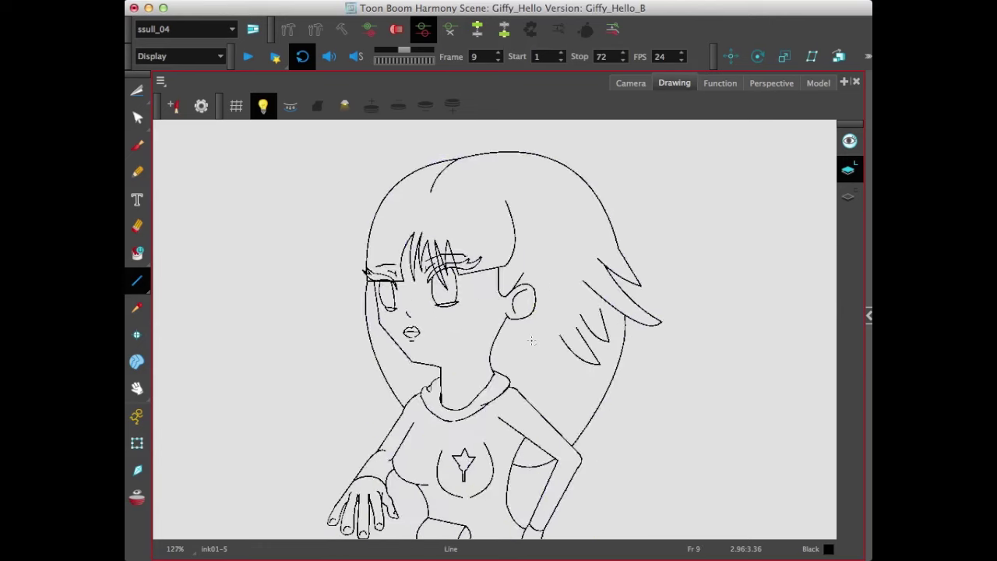
pyautogui.press('.')
pyautogui.press(',')
pyautogui.press('.')
pyautogui.press(',')
pyautogui.press('.')
pyautogui.press(',')
pyautogui.press('.')
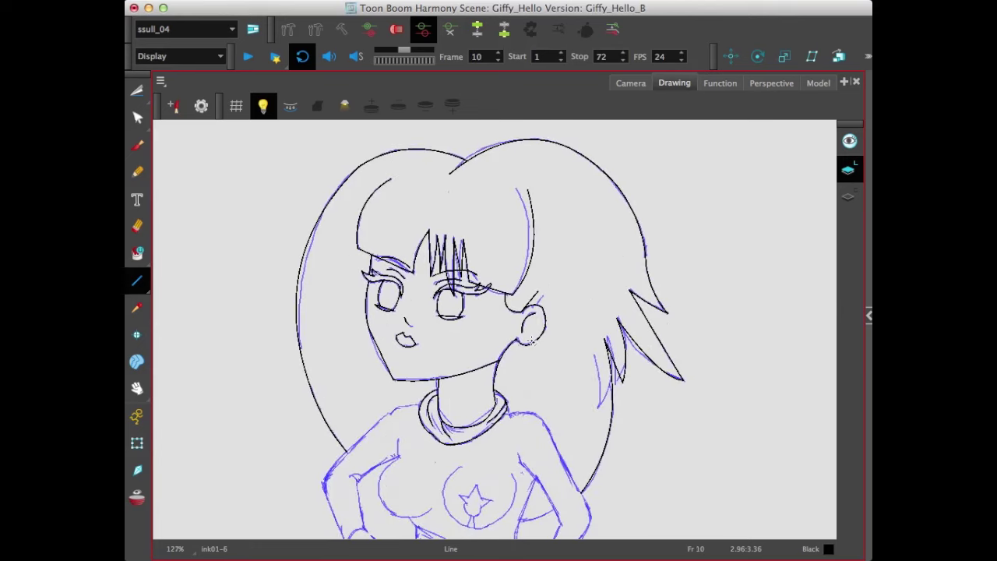
pyautogui.press(',')
pyautogui.press('.')
pyautogui.press(',')
pyautogui.press('.')
pyautogui.press(',')
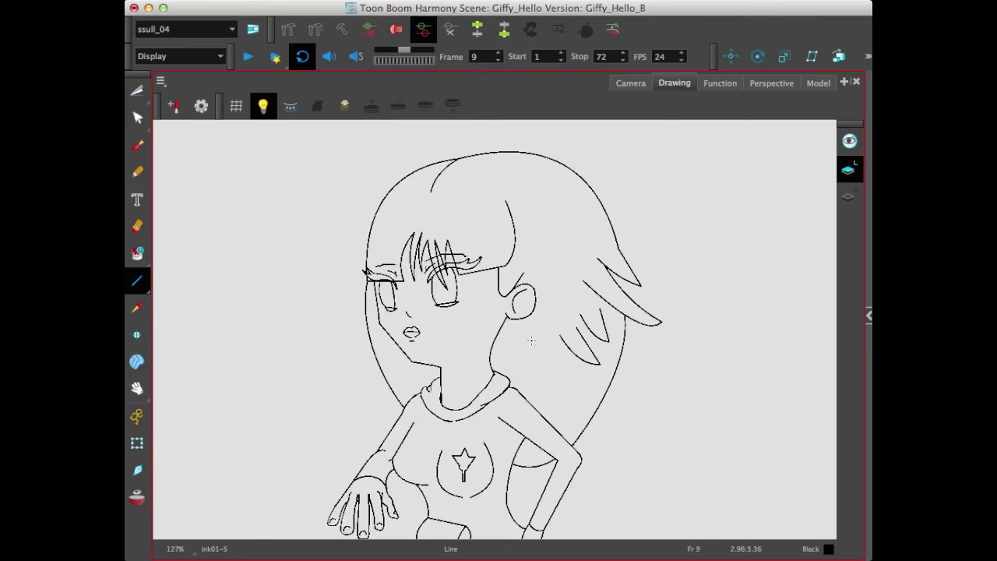
pyautogui.press('.')
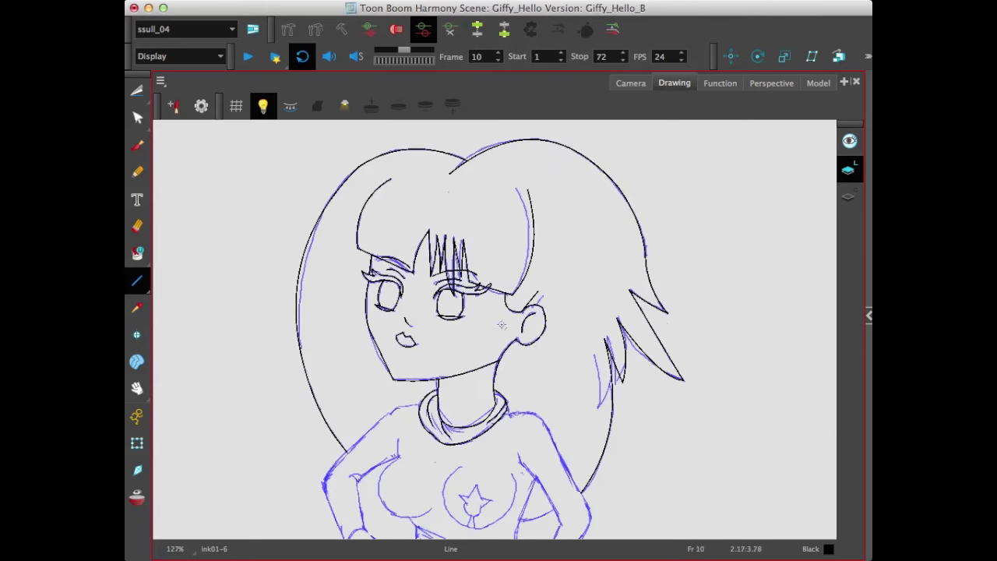
# Ink the upper part of the left chest contour on frame 10, bending a straight line to follow the sketch
pyautogui.press('space')
pyautogui.moveTo(572, 386); pyautogui.dragTo(565, 164)
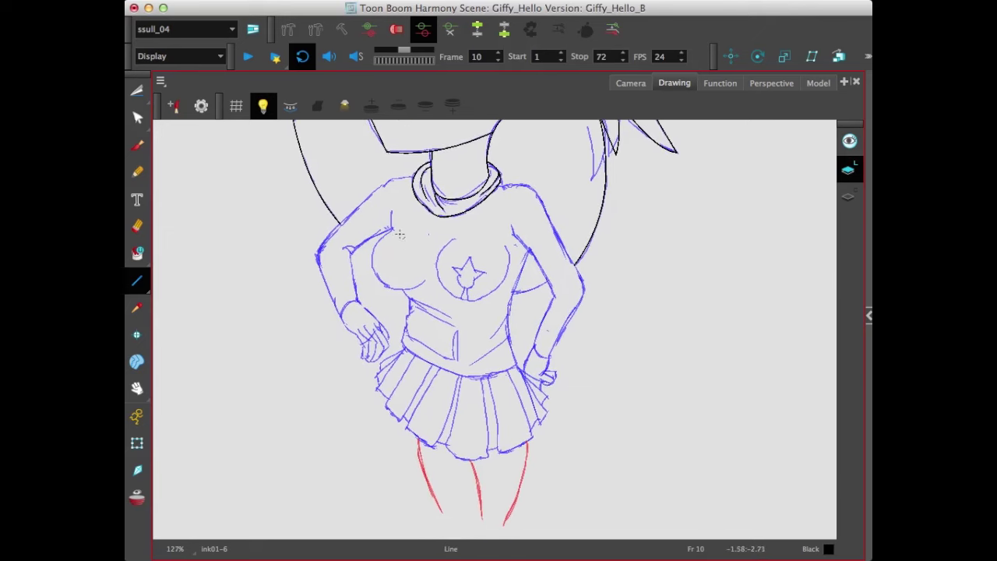
pyautogui.moveTo(392, 231); pyautogui.dragTo(373, 266)
pyautogui.click(138, 117)
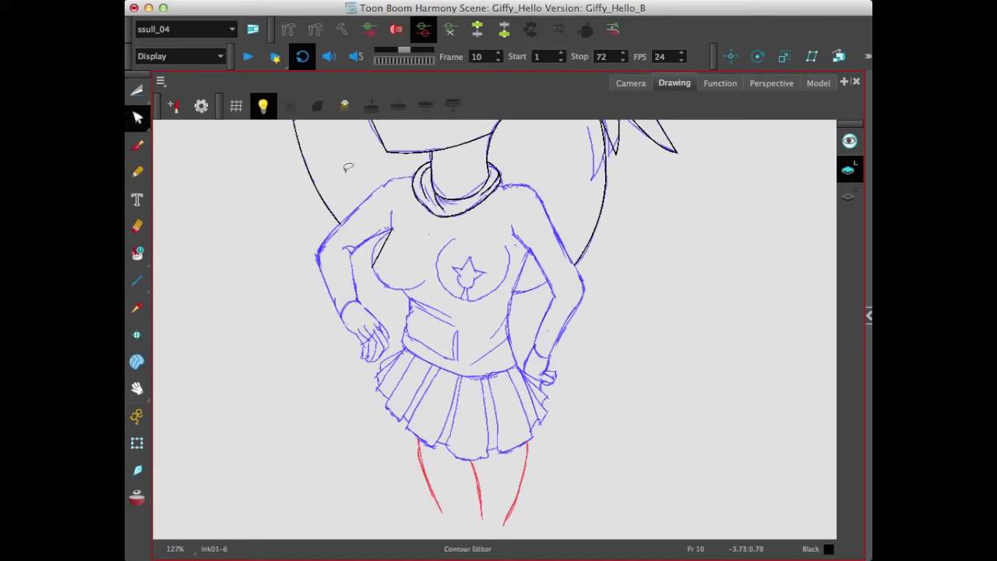
pyautogui.click(383, 256)
pyautogui.hotkey('alt', '6')
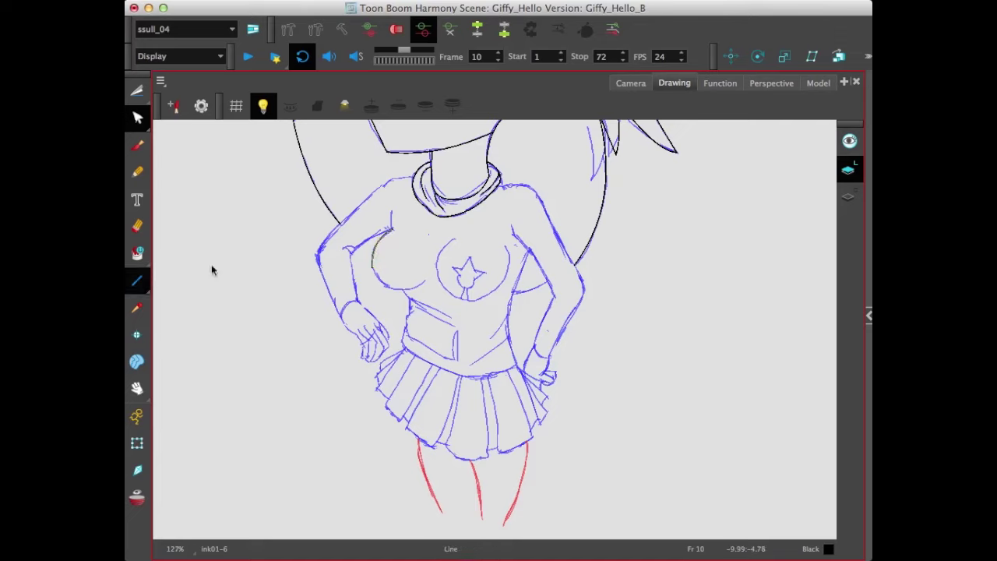
# Continue the left chest contour along its underside with line segments curved to match the sketch
pyautogui.moveTo(372, 268); pyautogui.dragTo(396, 288)
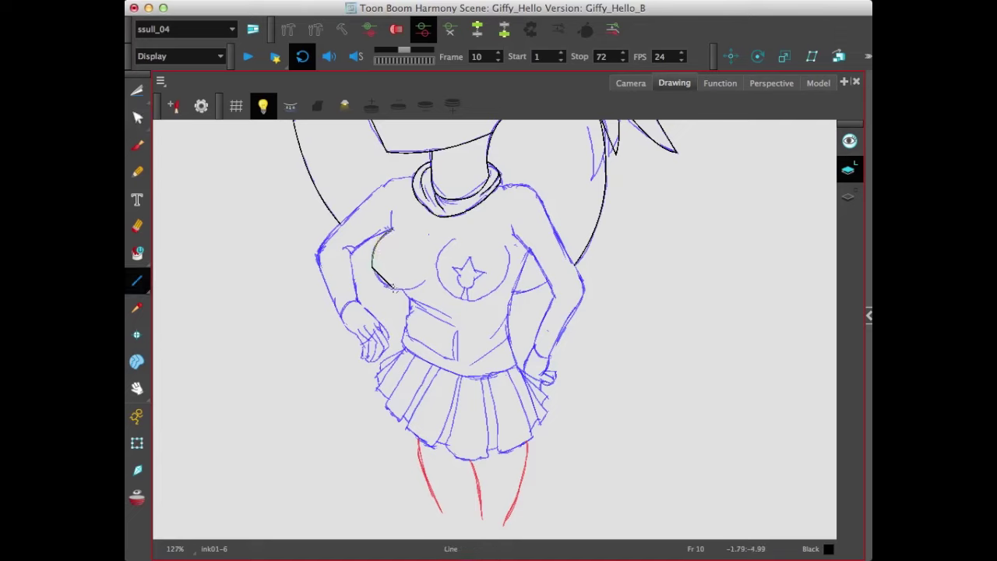
pyautogui.hotkey('alt', 'q')
pyautogui.click(386, 280)
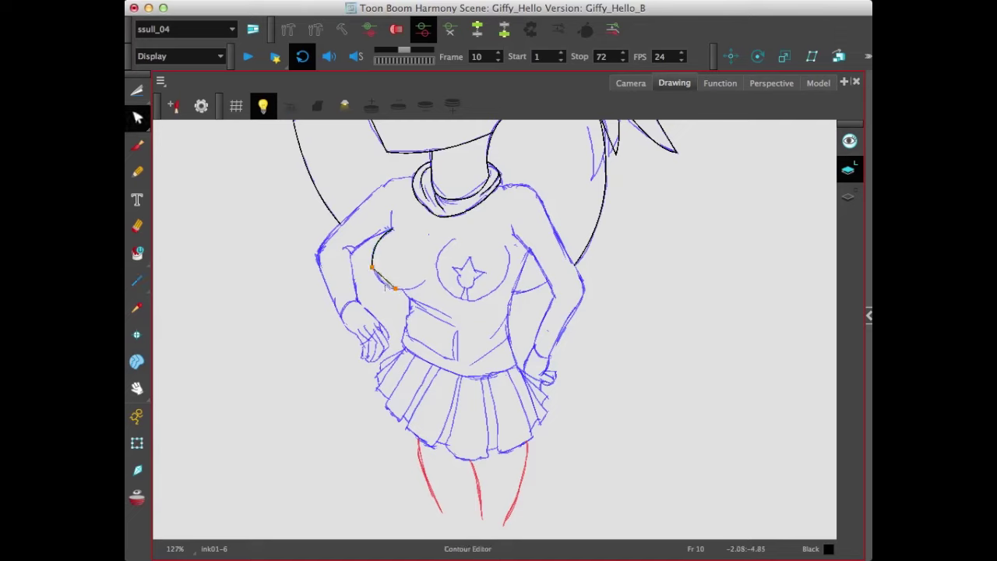
pyautogui.click(140, 282)
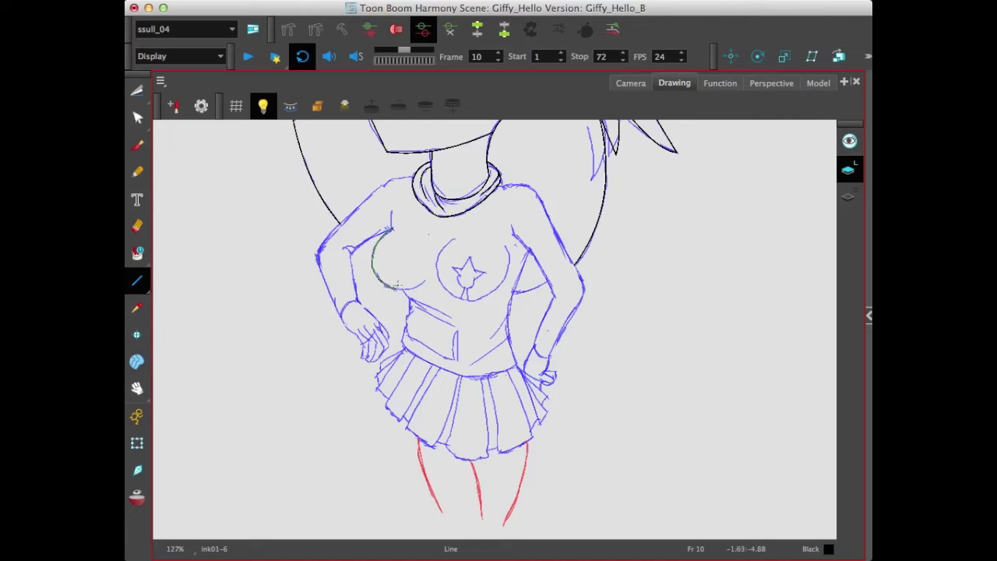
pyautogui.moveTo(395, 288)
pyautogui.mouseDown()
pyautogui.moveTo(425, 280)
pyautogui.moveTo(407, 290)
pyautogui.mouseUp()
pyautogui.hotkey('alt', 'q')
# Ink the inner side and bottom of the rounded contour around the star emblem, bending each line onto the sketch
pyautogui.click(145, 280)
pyautogui.moveTo(455, 239); pyautogui.dragTo(444, 286)
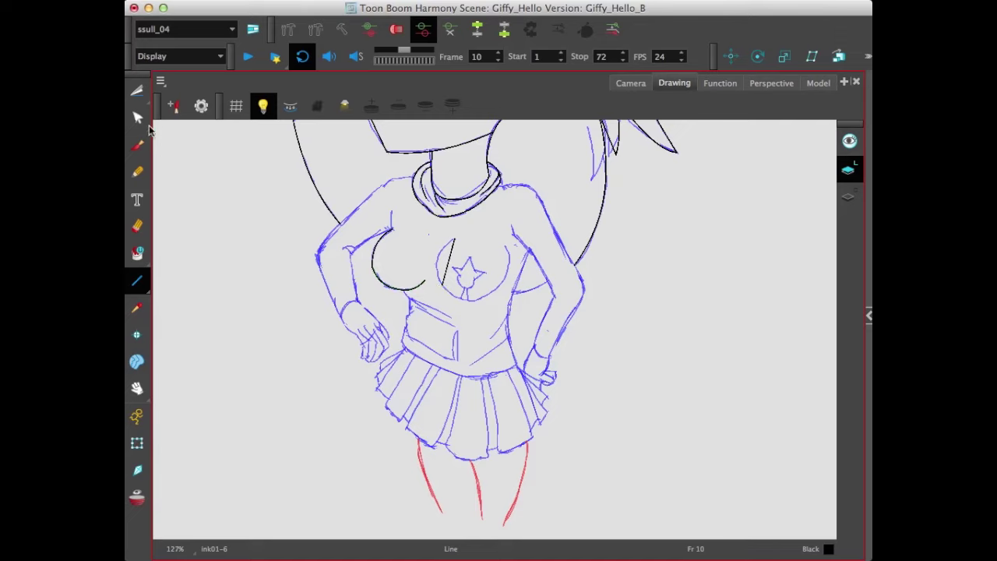
pyautogui.click(137, 117)
pyautogui.moveTo(448, 268)
pyautogui.mouseDown()
pyautogui.moveTo(435, 258)
pyautogui.moveTo(488, 296)
pyautogui.mouseUp()
pyautogui.click(144, 280)
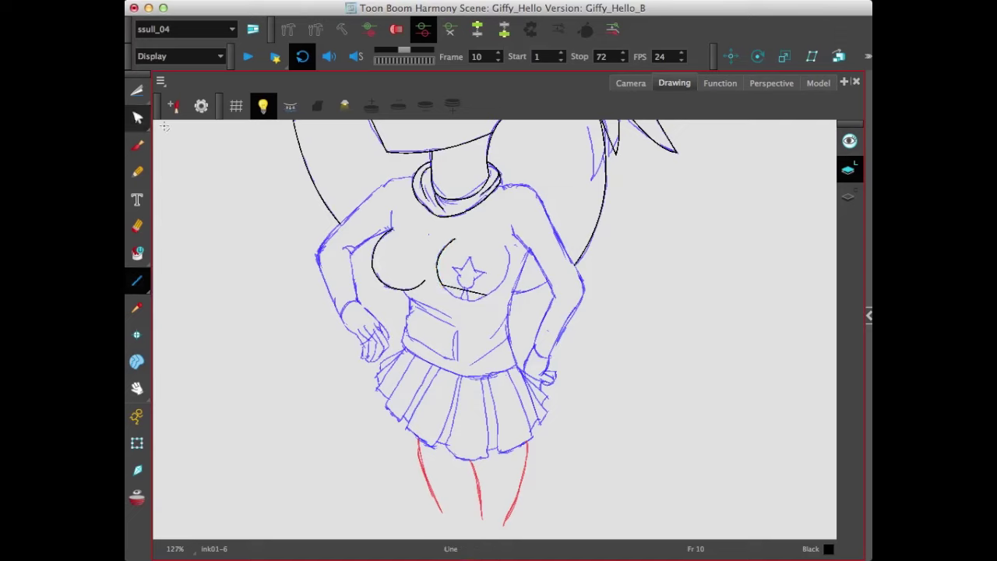
pyautogui.click(138, 117)
pyautogui.click(464, 291)
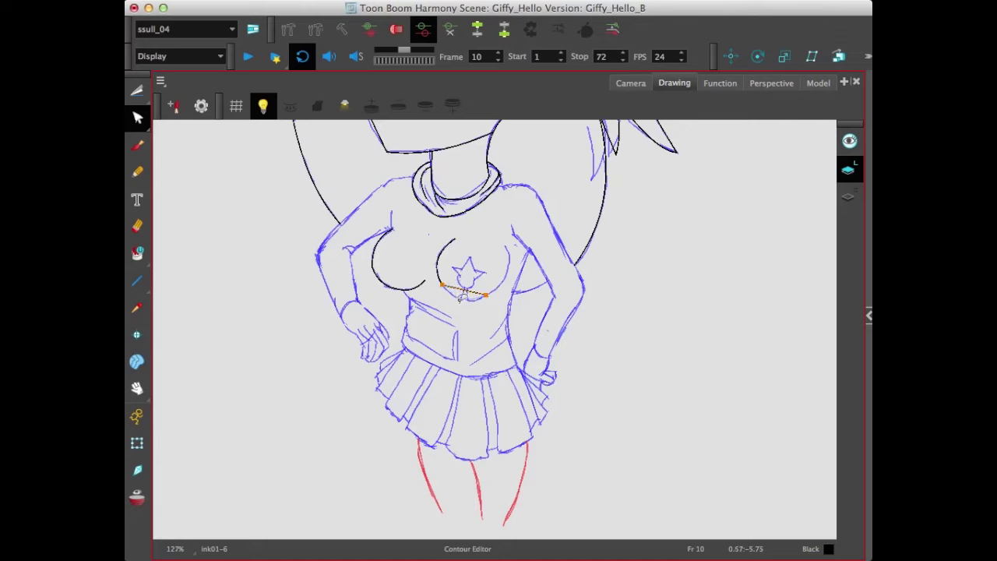
# Complete the outer side of the contour around the star emblem with a line curved onto the sketch
pyautogui.click(137, 282)
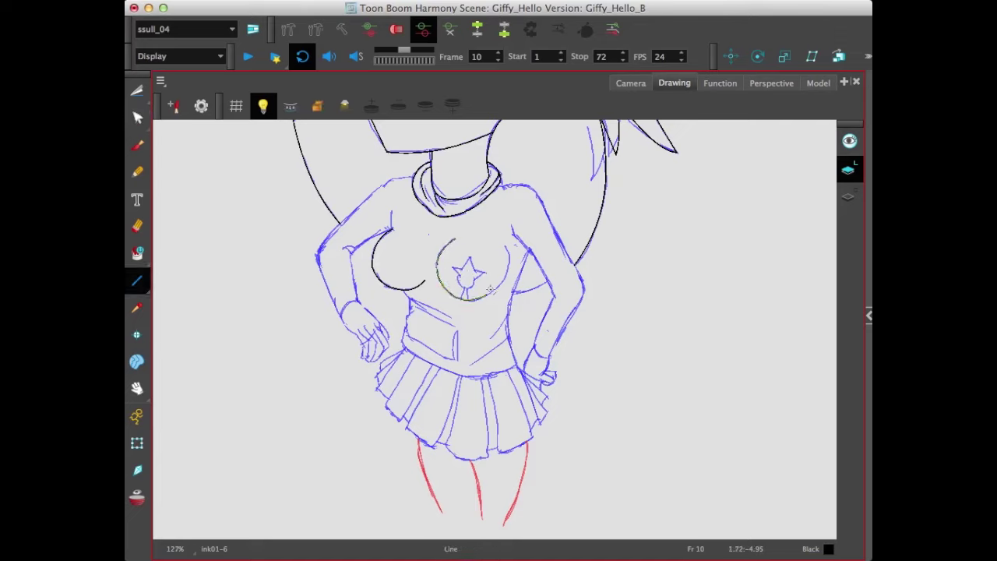
pyautogui.moveTo(487, 296); pyautogui.dragTo(506, 248)
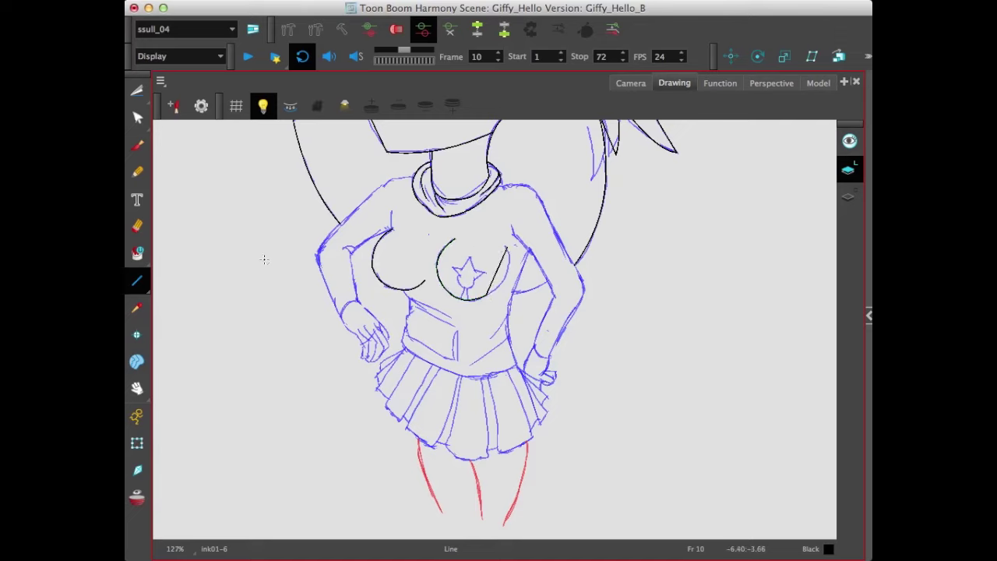
pyautogui.click(137, 117)
pyautogui.click(500, 273)
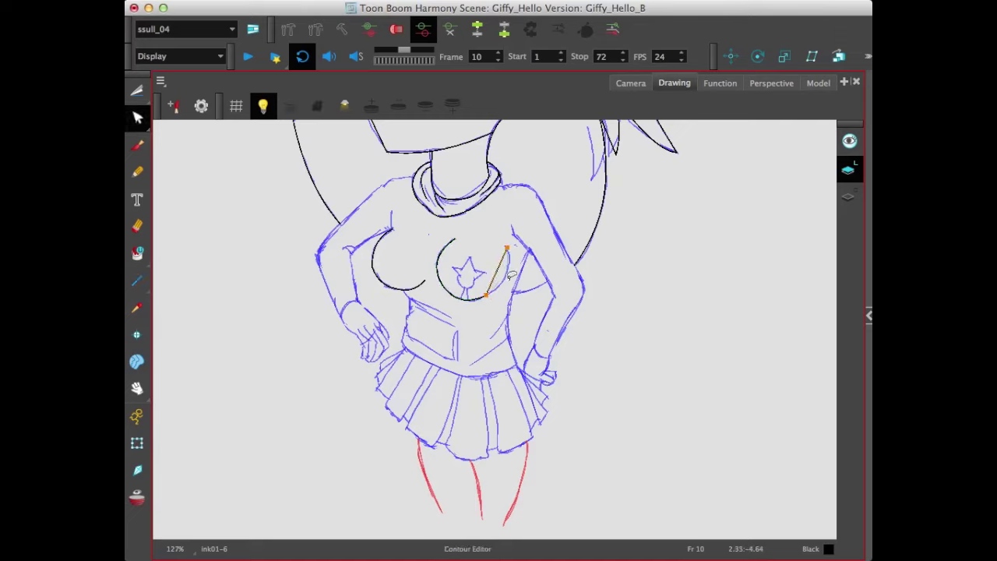
pyautogui.moveTo(512, 275); pyautogui.dragTo(511, 277)
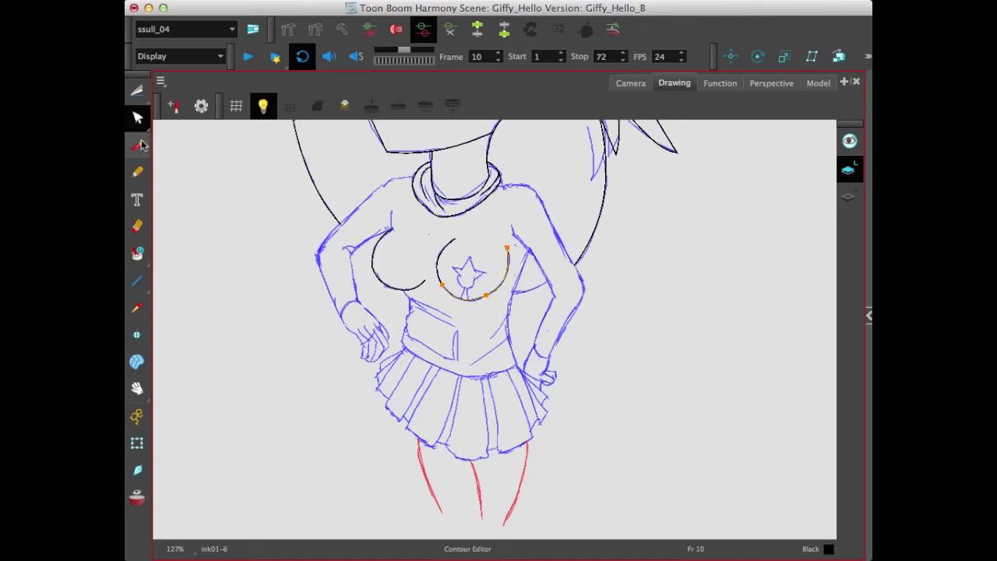
# Ink the star emblem and its short stem on the shirt with straight lines
pyautogui.click(137, 281)
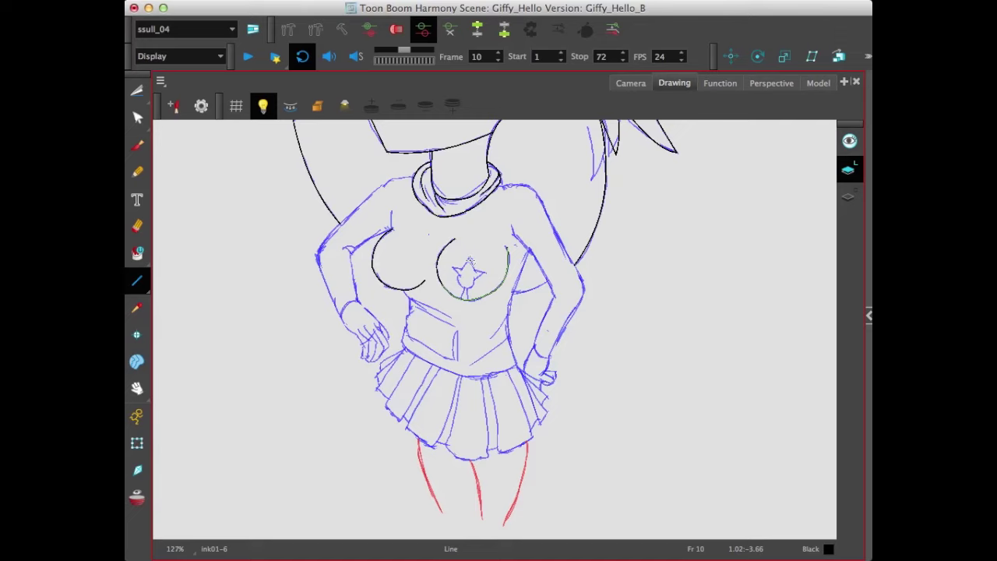
pyautogui.moveTo(470, 259); pyautogui.dragTo(474, 268)
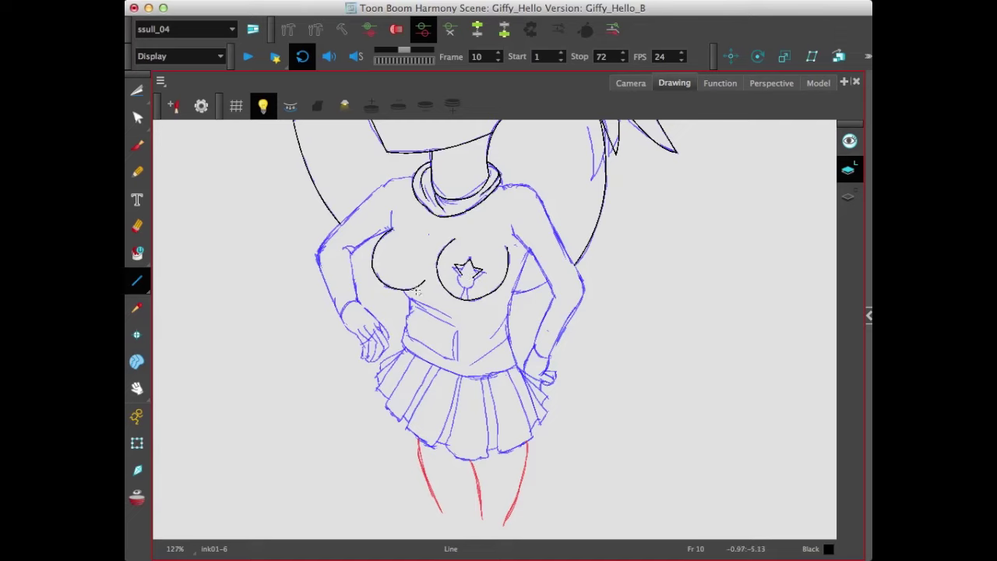
pyautogui.click(138, 145)
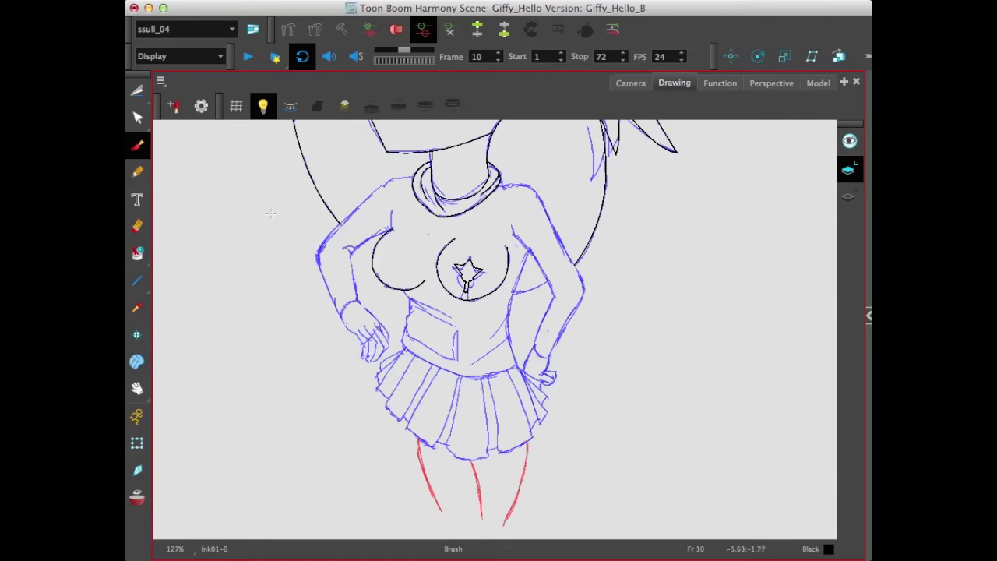
# Ink the torso line below the left chest contour with a short curved segment extended diagonally above the waist pouch
pyautogui.click(137, 281)
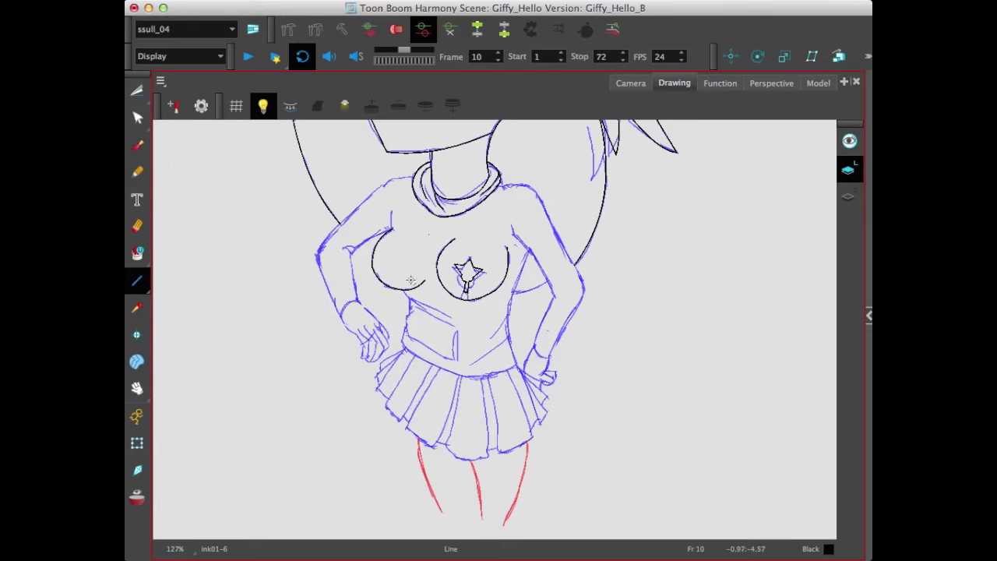
pyautogui.moveTo(404, 289); pyautogui.dragTo(427, 306)
pyautogui.click(137, 117)
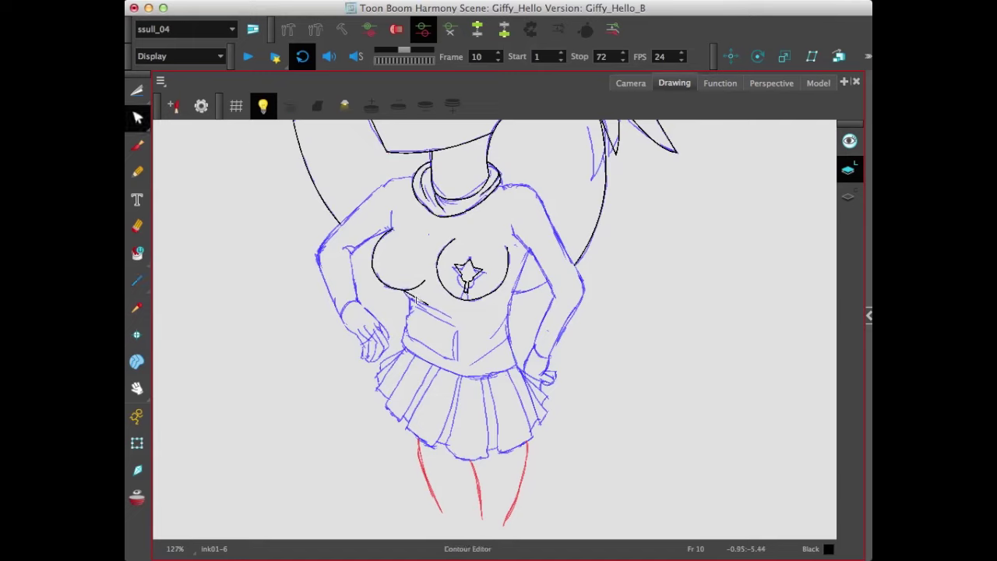
pyautogui.click(416, 298)
pyautogui.press('Delete')
pyautogui.click(137, 281)
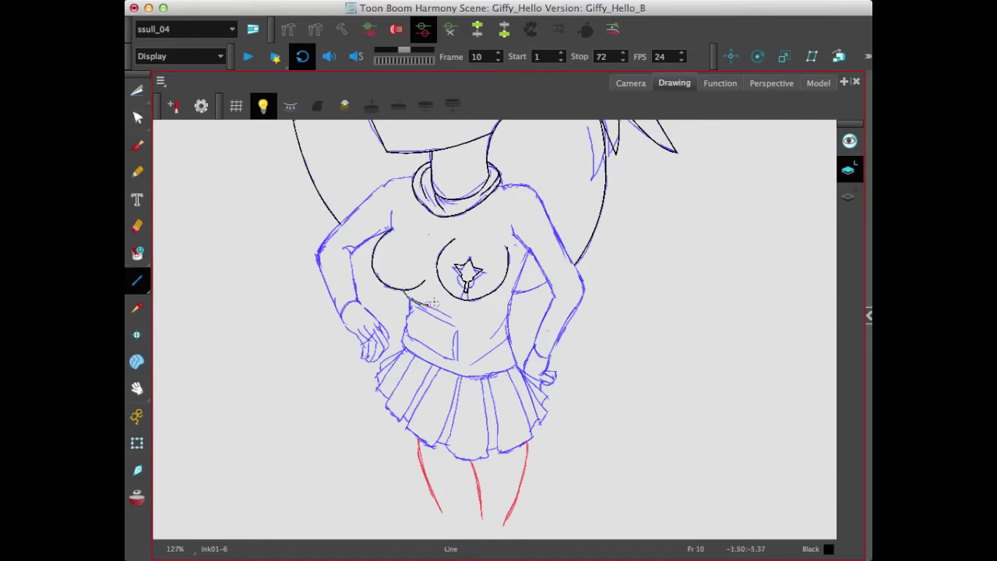
pyautogui.moveTo(423, 305); pyautogui.dragTo(450, 319)
pyautogui.moveTo(455, 330); pyautogui.dragTo(432, 321)
pyautogui.click(137, 117)
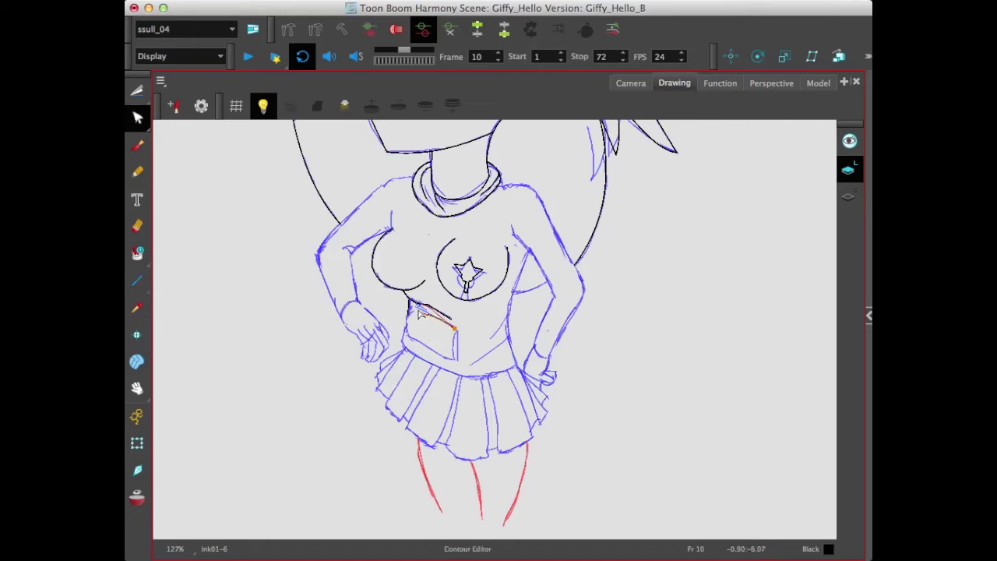
pyautogui.click(431, 326)
pyautogui.click(438, 337)
# Ink the waist pouch's outline and the adjoining side of the torso with brush strokes following the sketch
pyautogui.click(137, 145)
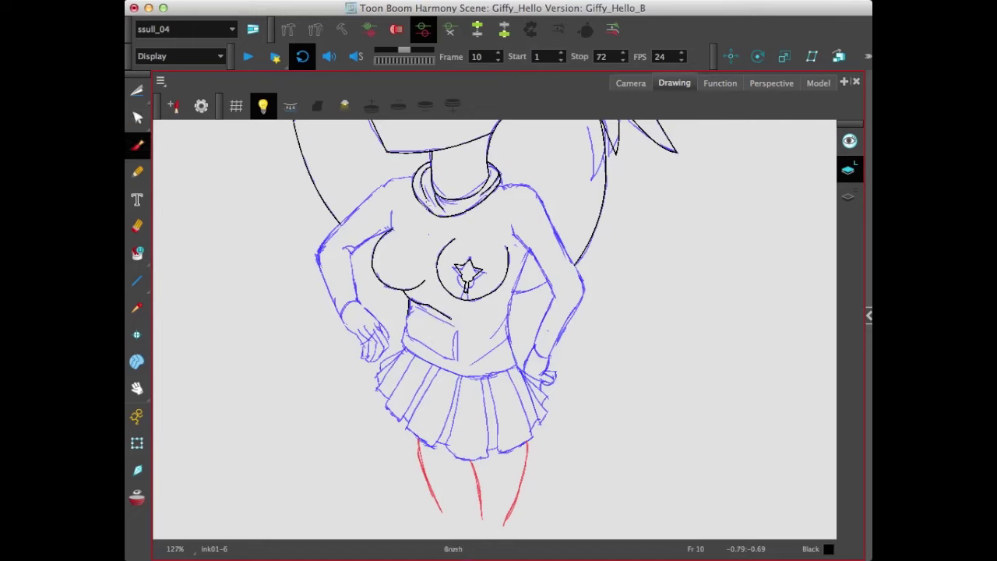
pyautogui.moveTo(416, 306); pyautogui.dragTo(450, 324)
pyautogui.moveTo(458, 330); pyautogui.dragTo(454, 359)
pyautogui.moveTo(407, 318); pyautogui.dragTo(406, 341)
pyautogui.moveTo(434, 353); pyautogui.dragTo(458, 361)
pyautogui.moveTo(406, 326); pyautogui.dragTo(402, 349)
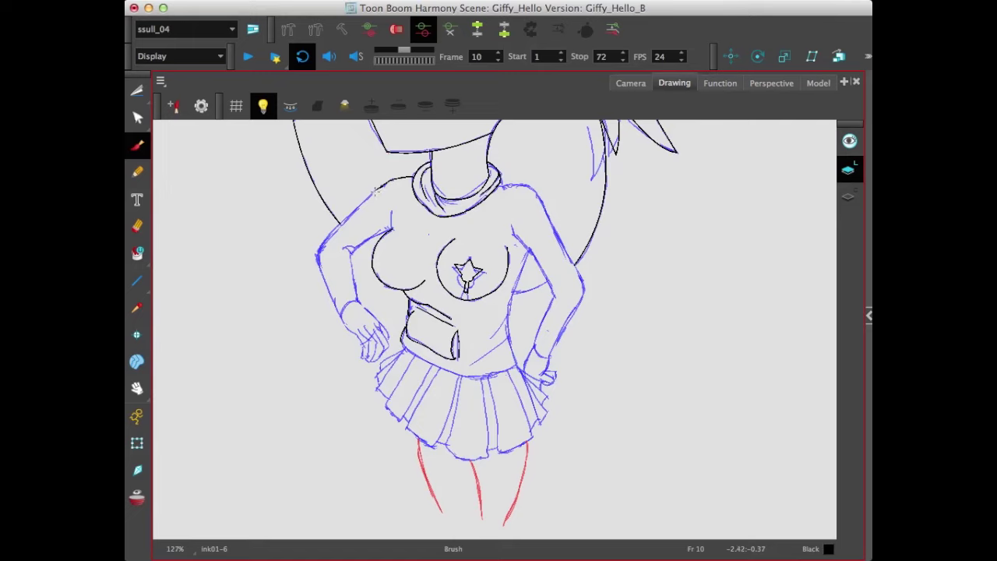
# Ink the left shoulder, bent arm and the hand on the hip with brush strokes over the sketch
pyautogui.moveTo(377, 191); pyautogui.dragTo(317, 256)
pyautogui.moveTo(391, 219)
pyautogui.mouseDown()
pyautogui.moveTo(385, 235)
pyautogui.moveTo(343, 261)
pyautogui.moveTo(342, 248)
pyautogui.moveTo(355, 248)
pyautogui.mouseUp()
pyautogui.moveTo(352, 256); pyautogui.dragTo(358, 301)
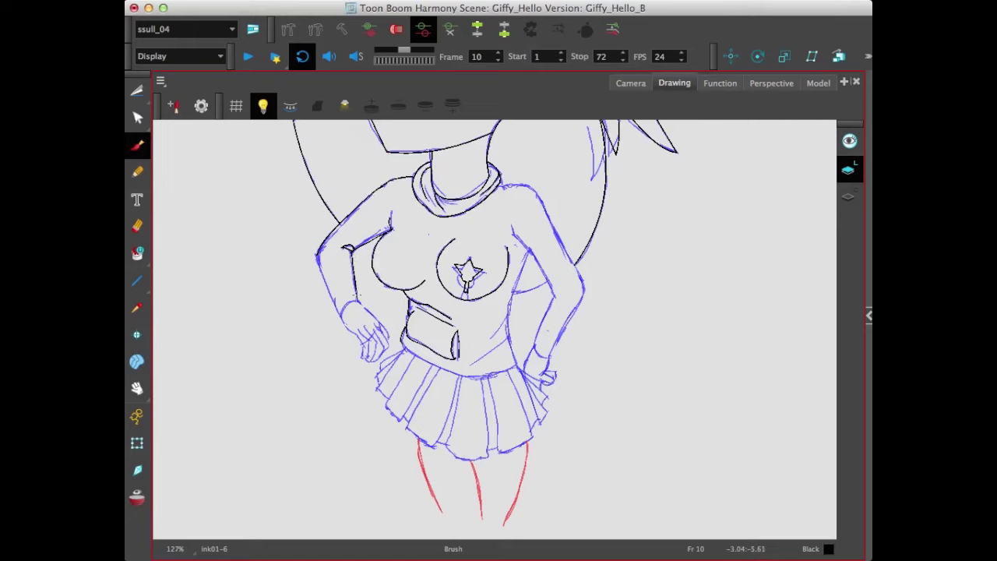
pyautogui.moveTo(317, 254); pyautogui.dragTo(341, 318)
pyautogui.moveTo(357, 300); pyautogui.dragTo(375, 318)
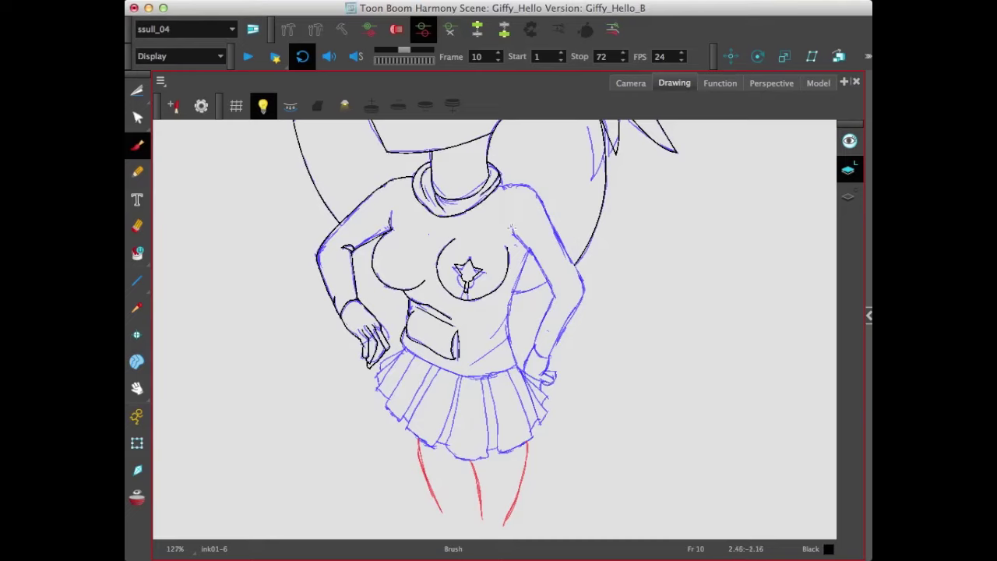
# Ink the inner and outer contours of the right bent arm from the shoulder to the wrist
pyautogui.moveTo(512, 228); pyautogui.dragTo(554, 296)
pyautogui.moveTo(554, 297); pyautogui.dragTo(533, 347)
pyautogui.moveTo(509, 189)
pyautogui.mouseDown()
pyautogui.moveTo(538, 190)
pyautogui.moveTo(583, 293)
pyautogui.mouseUp()
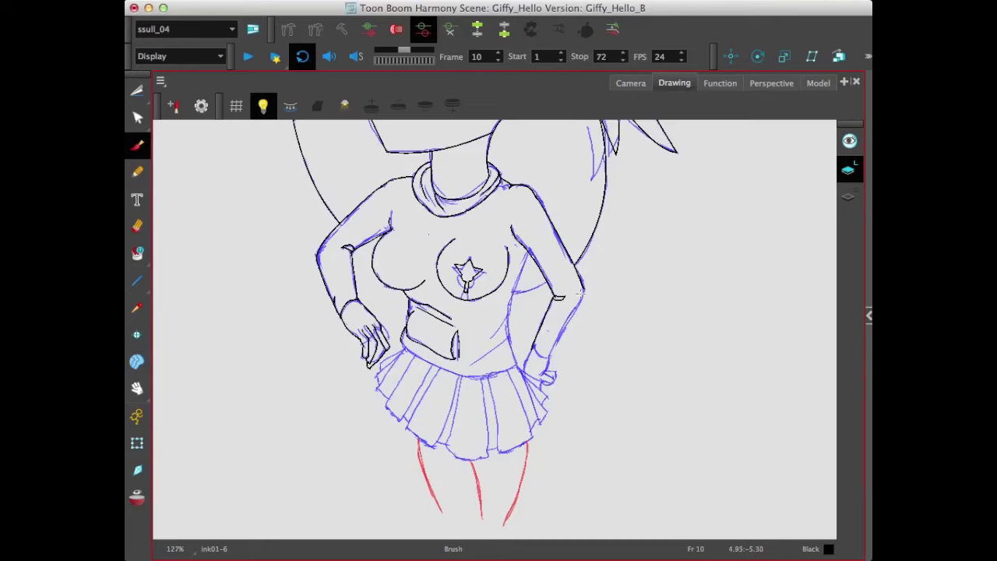
pyautogui.moveTo(585, 289)
pyautogui.mouseDown()
pyautogui.moveTo(549, 357)
pyautogui.moveTo(533, 350)
pyautogui.moveTo(550, 357)
pyautogui.mouseUp()
# Ink the torso's right side with its waist folds and the curved line between the torso and the bent arm
pyautogui.moveTo(522, 252); pyautogui.dragTo(506, 318)
pyautogui.moveTo(511, 312)
pyautogui.mouseDown()
pyautogui.moveTo(510, 360)
pyautogui.moveTo(516, 366)
pyautogui.mouseUp()
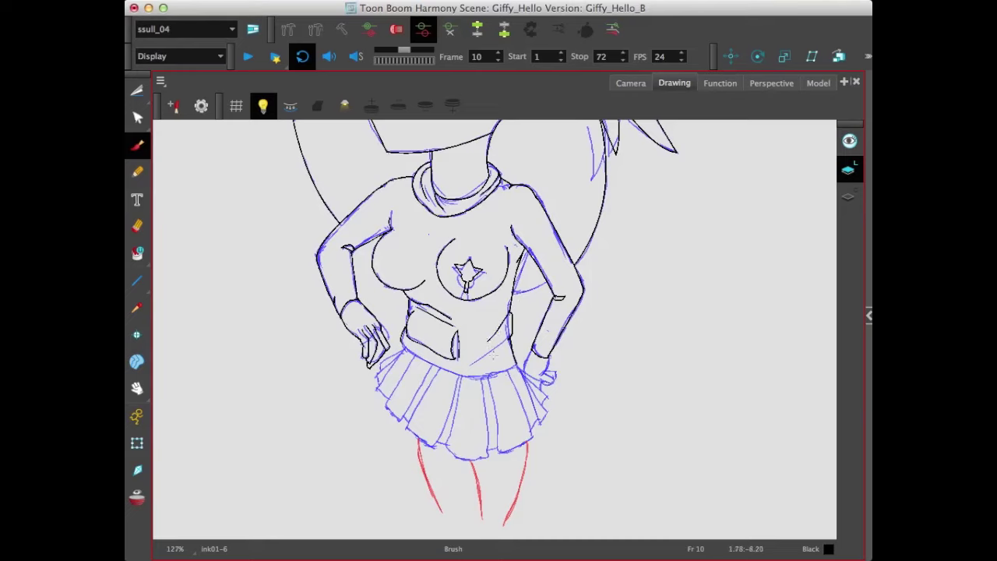
pyautogui.moveTo(509, 335); pyautogui.dragTo(471, 365)
pyautogui.moveTo(549, 287); pyautogui.dragTo(512, 296)
# Flip repeatedly between frames 9 and 10 to compare the skirt and lower body
pyautogui.moveTo(597, 349); pyautogui.dragTo(597, 267)
pyautogui.press(',')
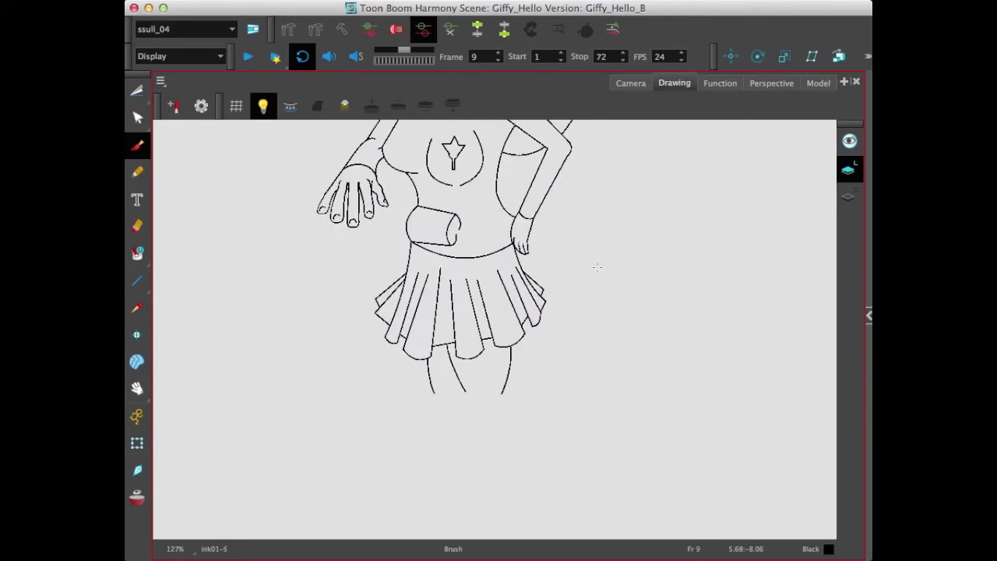
pyautogui.press('.')
pyautogui.press(',')
pyautogui.press('.')
pyautogui.press(',')
pyautogui.press('.')
pyautogui.press(',')
pyautogui.press('.')
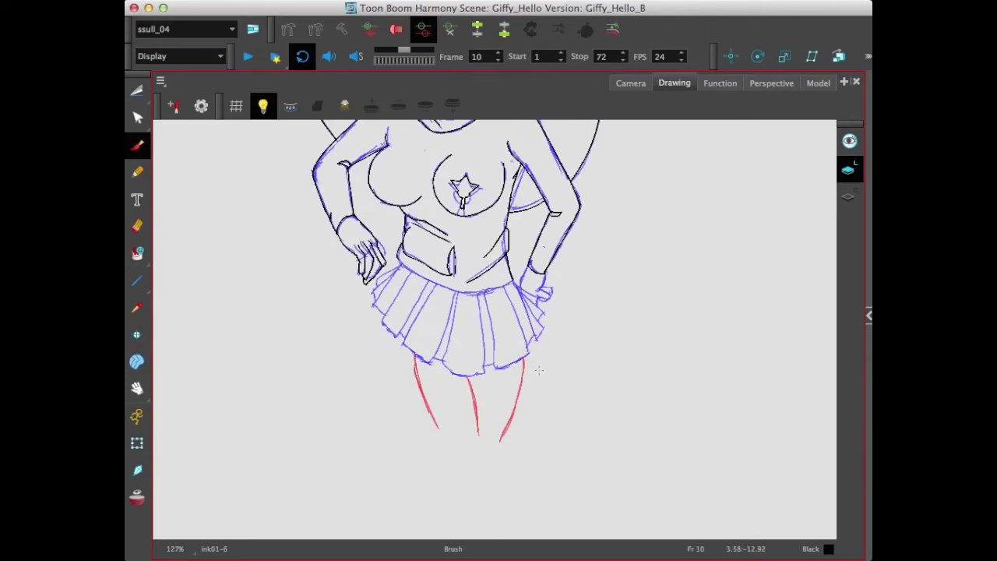
pyautogui.press(',')
pyautogui.press('.')
pyautogui.press(',')
pyautogui.press('.')
pyautogui.press(',')
pyautogui.press('.')
pyautogui.press(',')
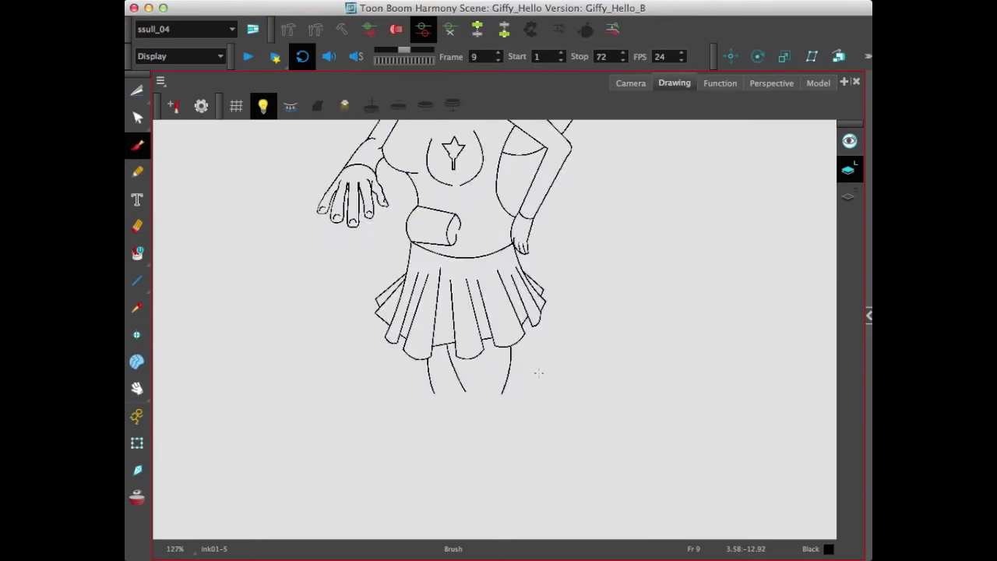
pyautogui.press('.')
pyautogui.press(',')
pyautogui.press('.')
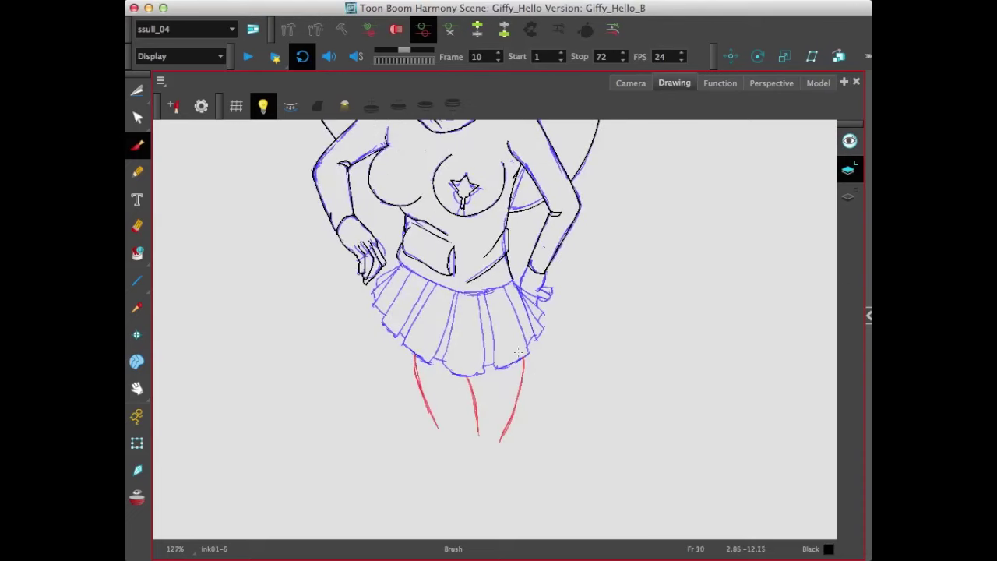
# Ink the left pleats of the skirt in frame 10 with straight lines along the folds and hem
pyautogui.hotkey('alt', '6')
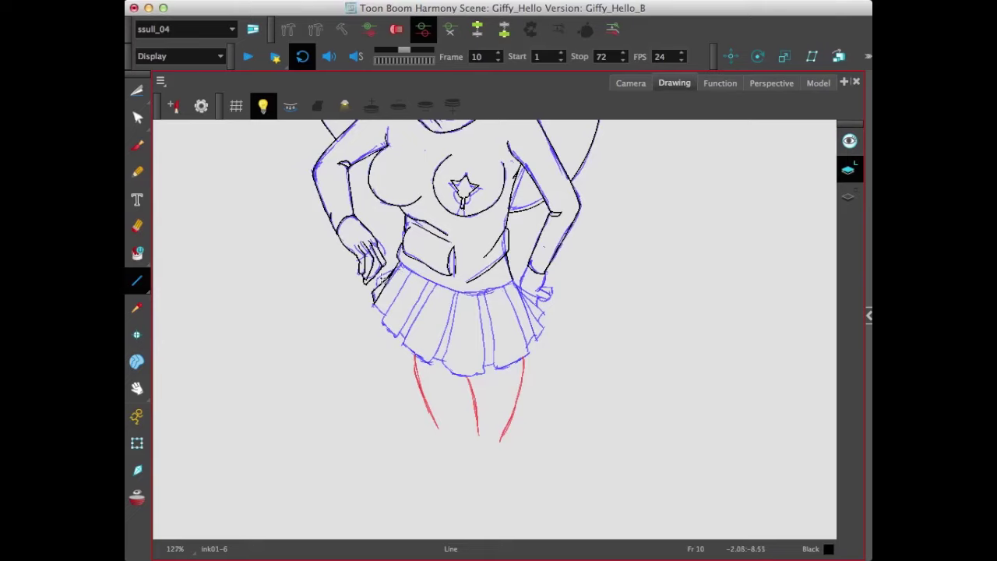
pyautogui.click(137, 146)
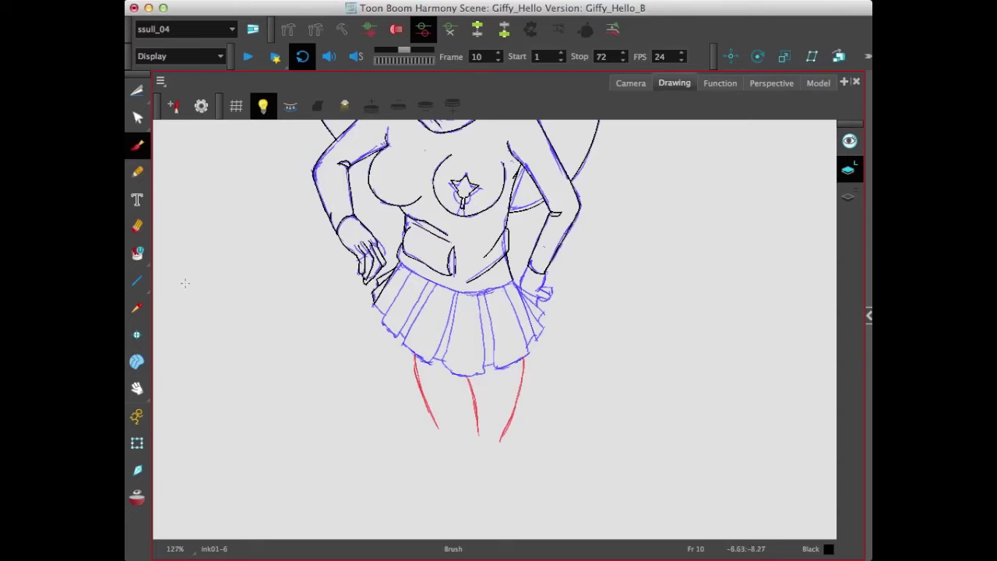
pyautogui.click(137, 281)
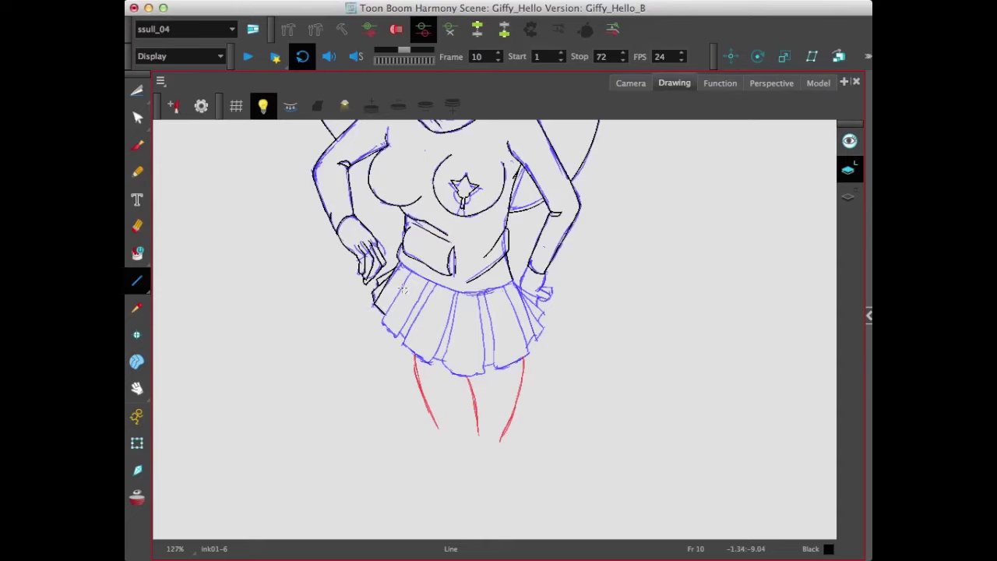
pyautogui.moveTo(404, 282)
pyautogui.mouseDown()
pyautogui.moveTo(382, 321)
pyautogui.moveTo(398, 335)
pyautogui.moveTo(425, 291)
pyautogui.mouseUp()
pyautogui.moveTo(431, 296)
pyautogui.mouseDown()
pyautogui.moveTo(400, 345)
pyautogui.moveTo(429, 364)
pyautogui.mouseUp()
pyautogui.moveTo(451, 312); pyautogui.dragTo(428, 363)
pyautogui.moveTo(456, 312); pyautogui.dragTo(443, 365)
pyautogui.press('super+z')
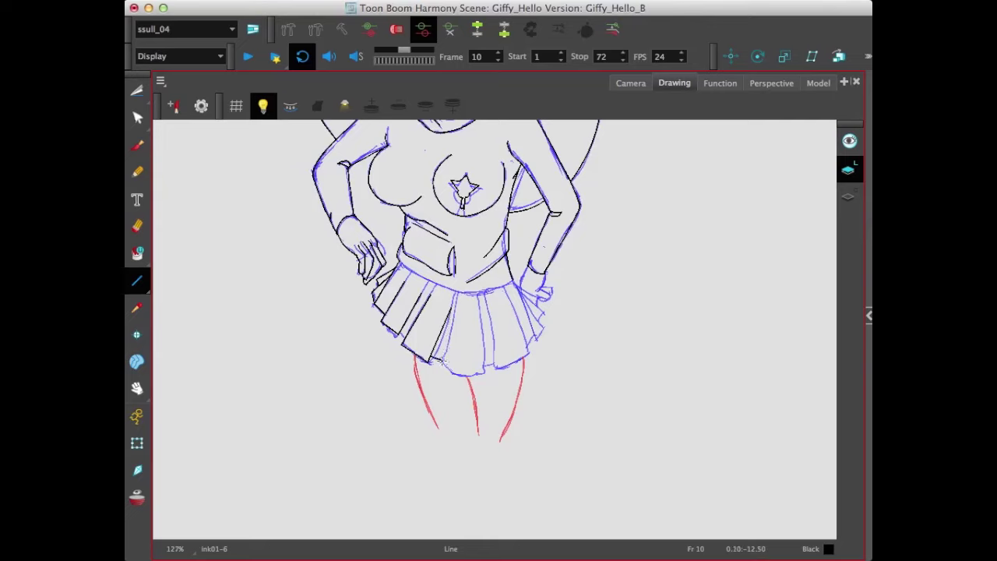
pyautogui.moveTo(443, 360); pyautogui.dragTo(457, 316)
# Ink the skirt's central and right pleats with straight lines along the folds and hem
pyautogui.moveTo(437, 371); pyautogui.dragTo(483, 378)
pyautogui.moveTo(479, 307); pyautogui.dragTo(482, 378)
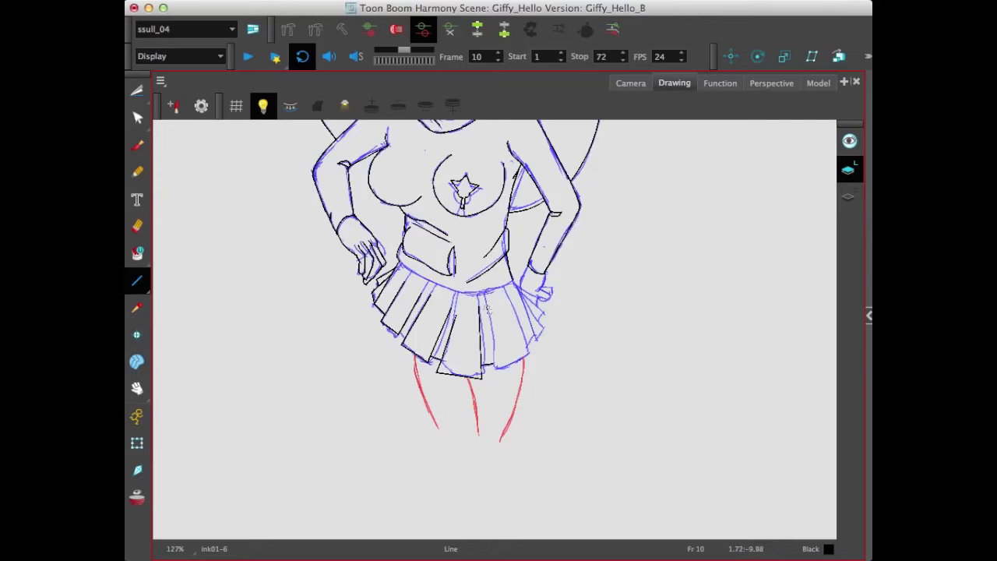
pyautogui.moveTo(488, 309)
pyautogui.mouseDown()
pyautogui.moveTo(496, 378)
pyautogui.moveTo(528, 358)
pyautogui.mouseUp()
pyautogui.moveTo(513, 304)
pyautogui.mouseDown()
pyautogui.moveTo(529, 354)
pyautogui.moveTo(535, 336)
pyautogui.mouseUp()
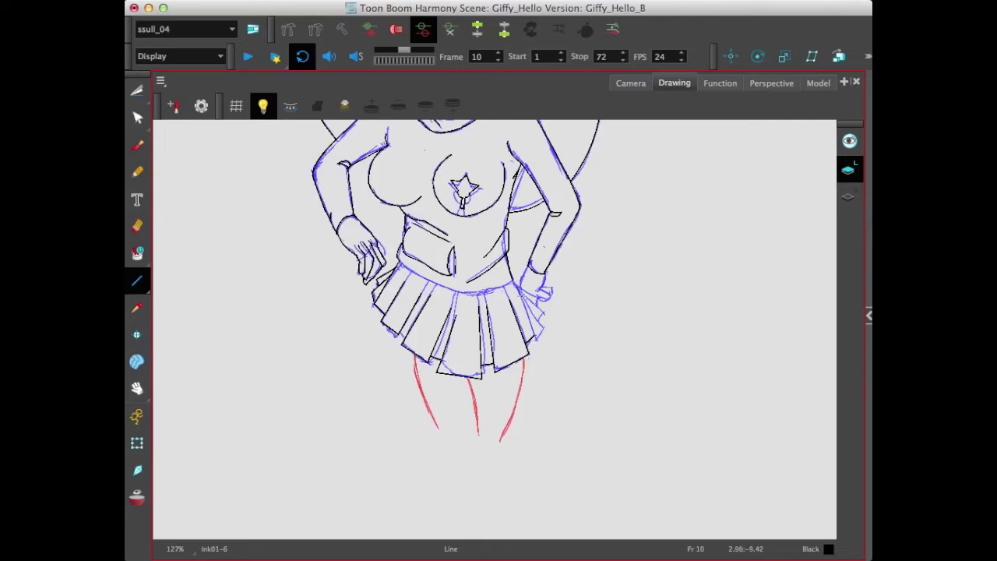
pyautogui.moveTo(514, 283); pyautogui.dragTo(533, 337)
pyautogui.moveTo(519, 293)
pyautogui.mouseDown()
pyautogui.moveTo(541, 326)
pyautogui.moveTo(535, 338)
pyautogui.mouseUp()
pyautogui.moveTo(517, 290); pyautogui.dragTo(541, 312)
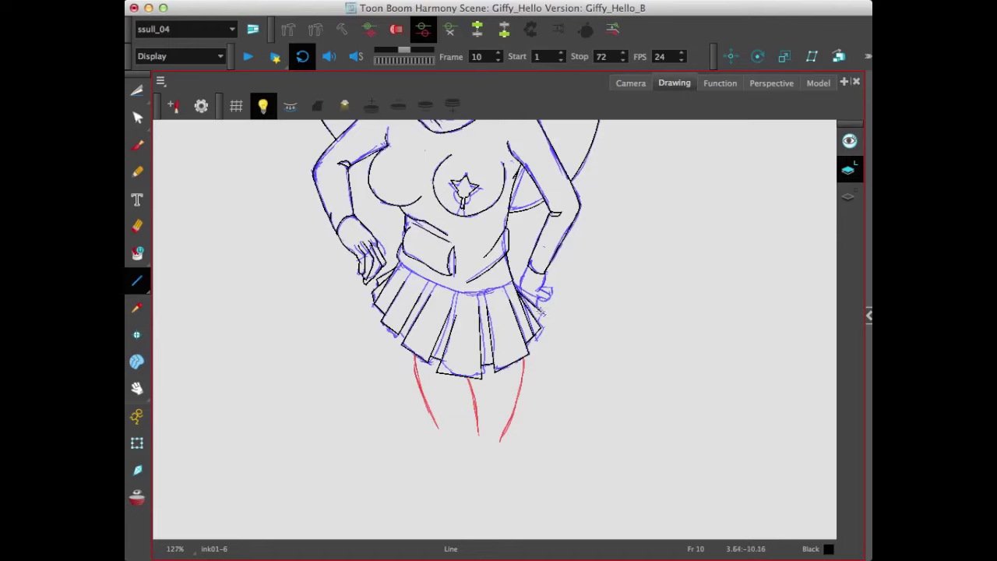
# Bend the straight hem lines of the skirt's left pleats into rounded curves
pyautogui.click(137, 117)
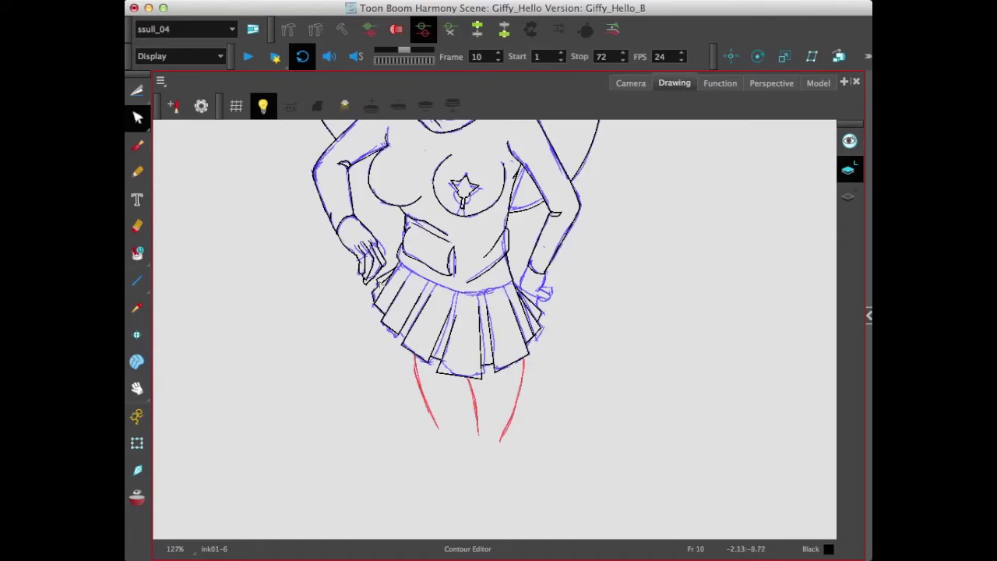
pyautogui.click(378, 308)
pyautogui.click(377, 314)
pyautogui.click(410, 320)
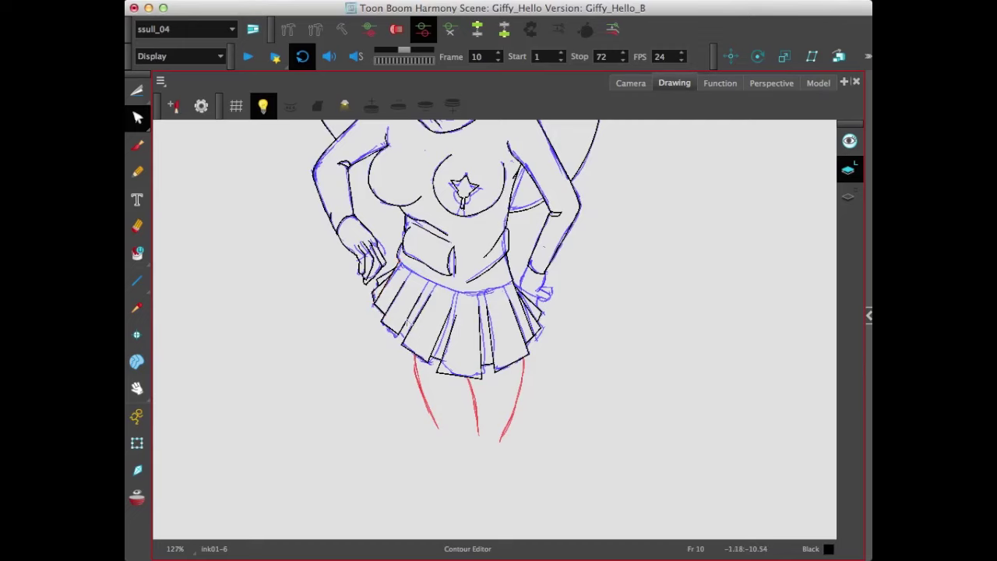
pyautogui.click(387, 332)
pyautogui.moveTo(413, 353); pyautogui.dragTo(409, 359)
# Round the hem lines of the skirt's central, right and outermost left pleats by bending them outward
pyautogui.click(460, 379)
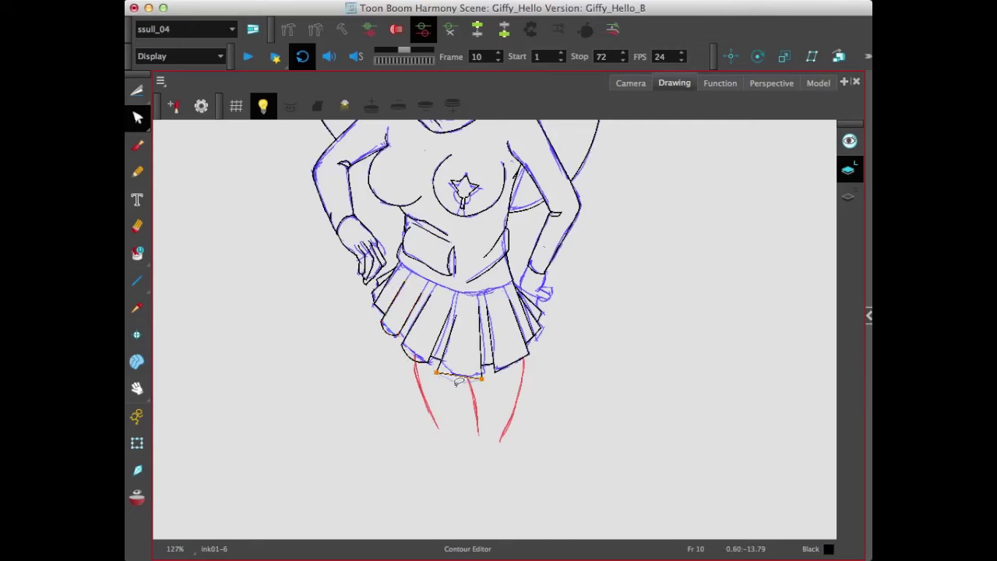
pyautogui.click(461, 381)
pyautogui.click(513, 371)
pyautogui.click(516, 372)
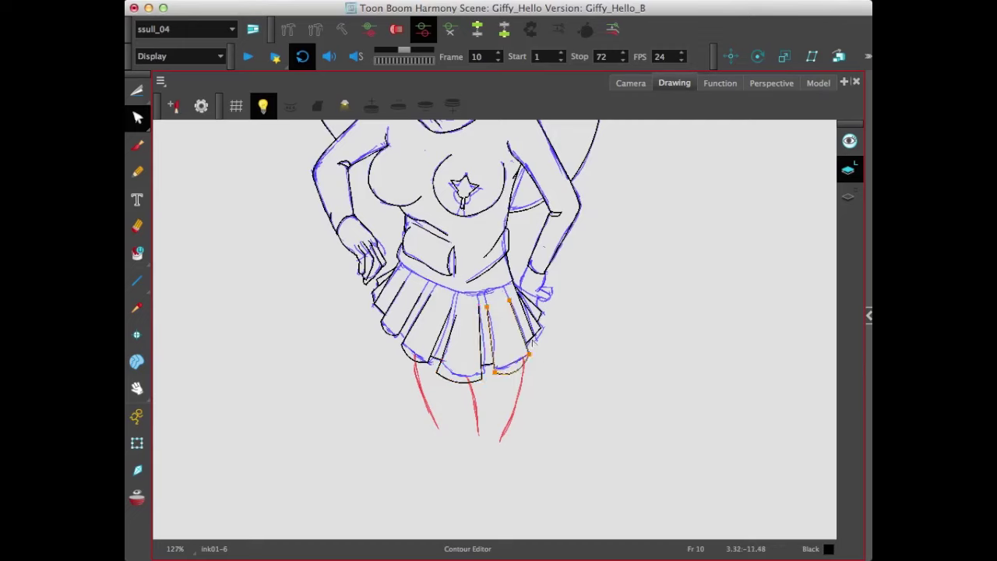
pyautogui.click(535, 347)
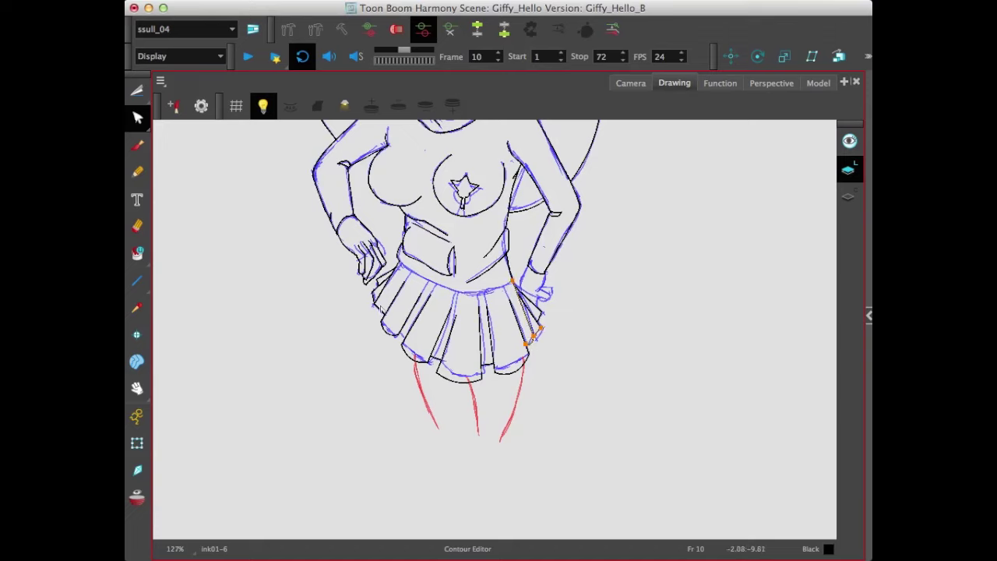
pyautogui.click(382, 311)
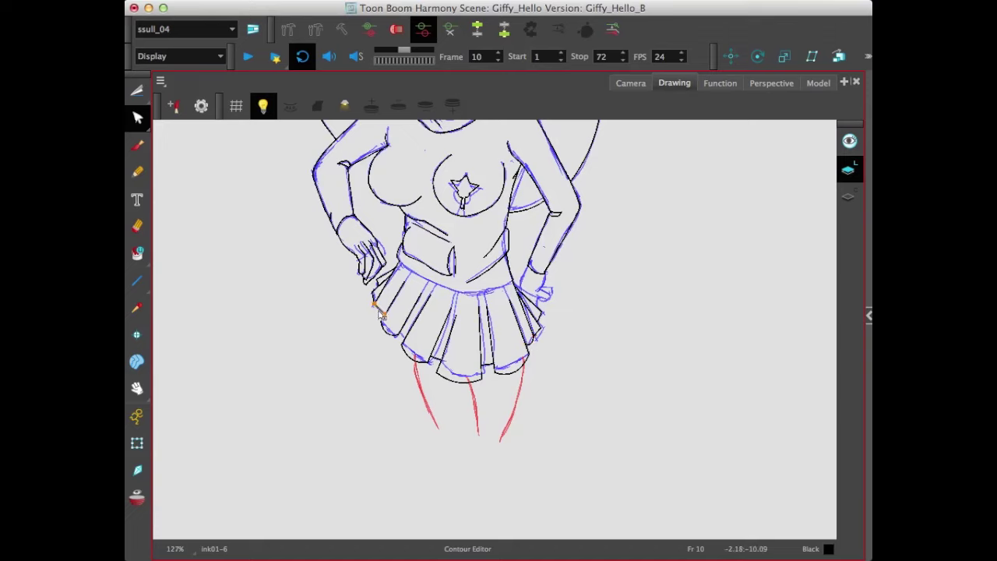
pyautogui.click(356, 391)
# Ink the skirt's waistband with a line across the hips, bent downward onto the sketch
pyautogui.click(143, 280)
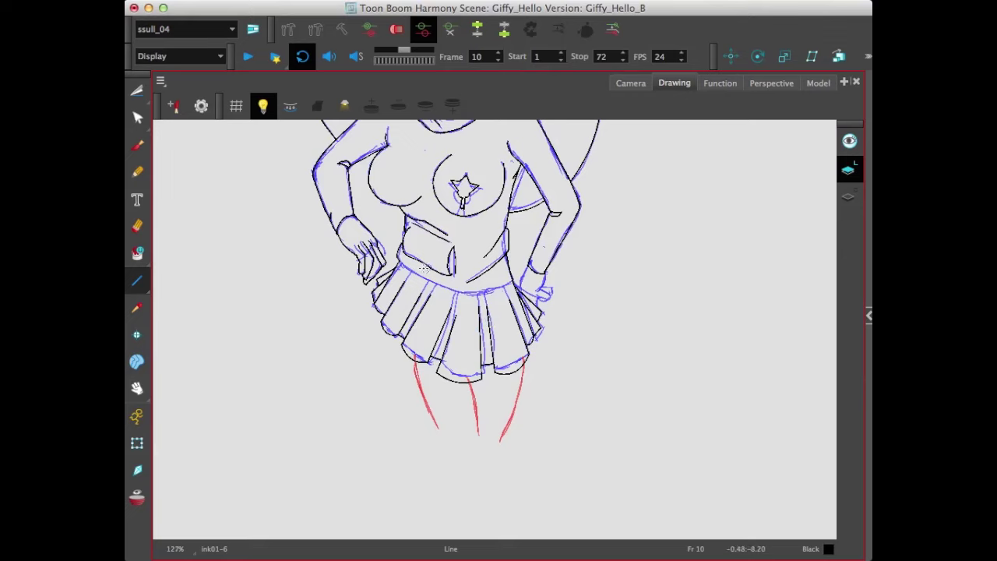
pyautogui.moveTo(402, 262); pyautogui.dragTo(510, 283)
pyautogui.hotkey('alt', 'q')
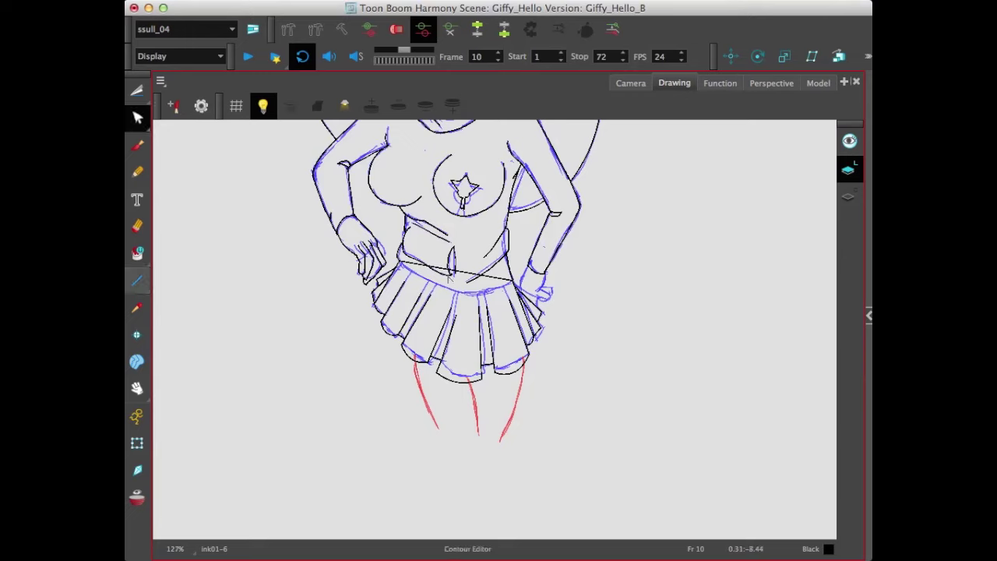
pyautogui.click(458, 273)
pyautogui.moveTo(458, 293); pyautogui.dragTo(470, 299)
pyautogui.click(360, 394)
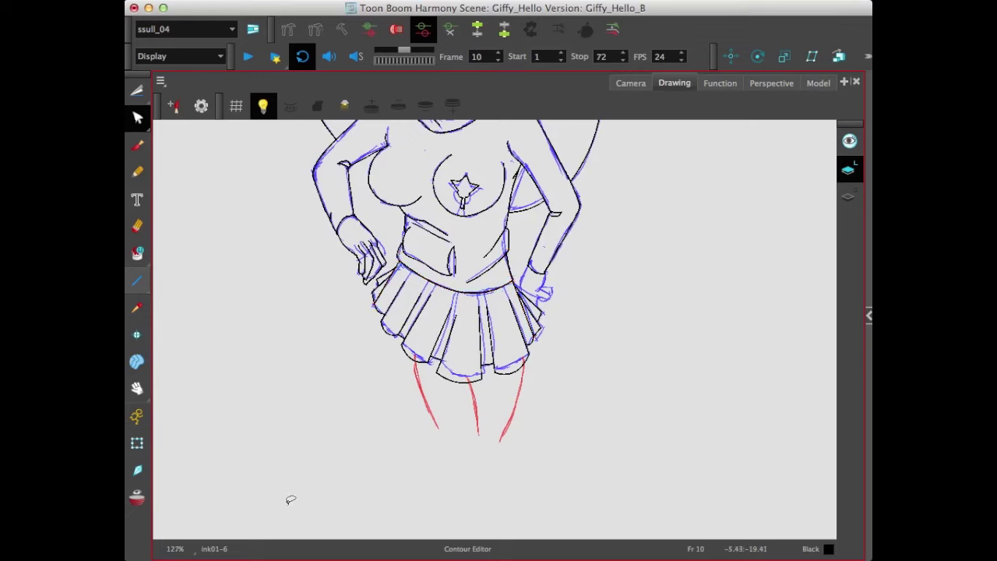
# Ink the three leg lines below the skirt with brush strokes over the red sketch
pyautogui.click(137, 145)
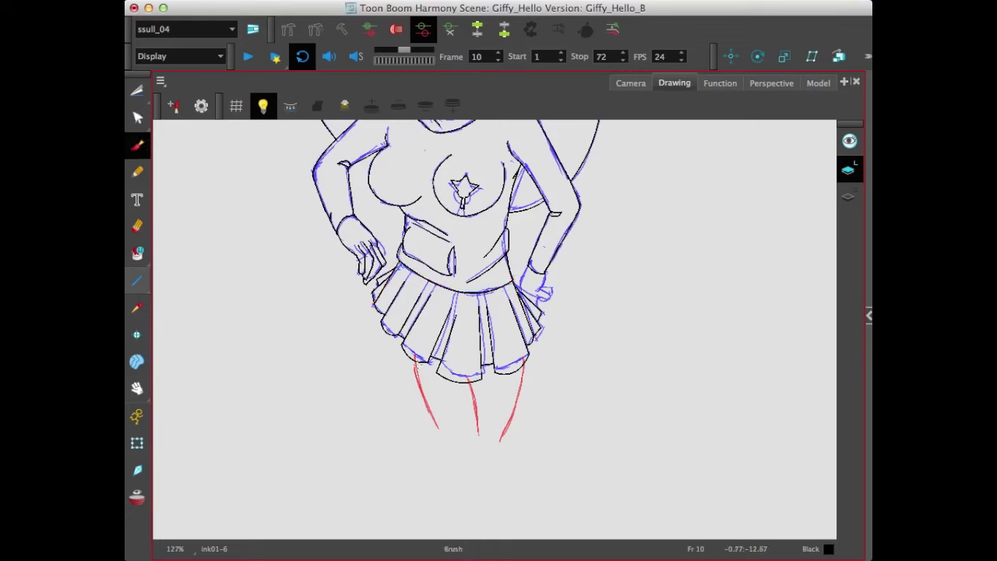
pyautogui.moveTo(413, 358); pyautogui.dragTo(443, 431)
pyautogui.moveTo(470, 382); pyautogui.dragTo(477, 409)
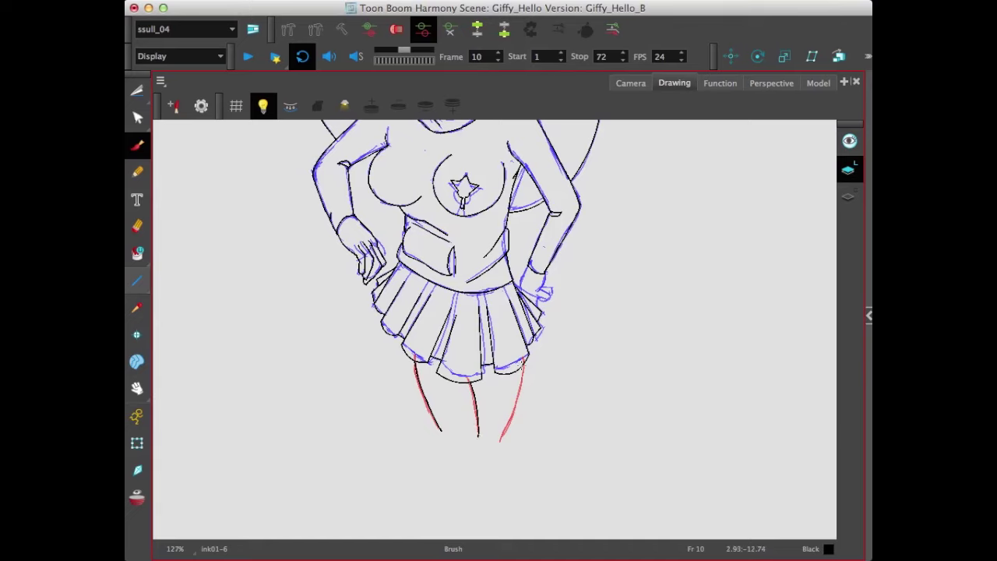
pyautogui.moveTo(524, 361); pyautogui.dragTo(500, 448)
pyautogui.press('super+z')
pyautogui.moveTo(524, 363); pyautogui.dragTo(499, 449)
# Ink the wrist and fingers of the right hand resting on the hip with small brush strokes
pyautogui.moveTo(547, 273); pyautogui.dragTo(533, 298)
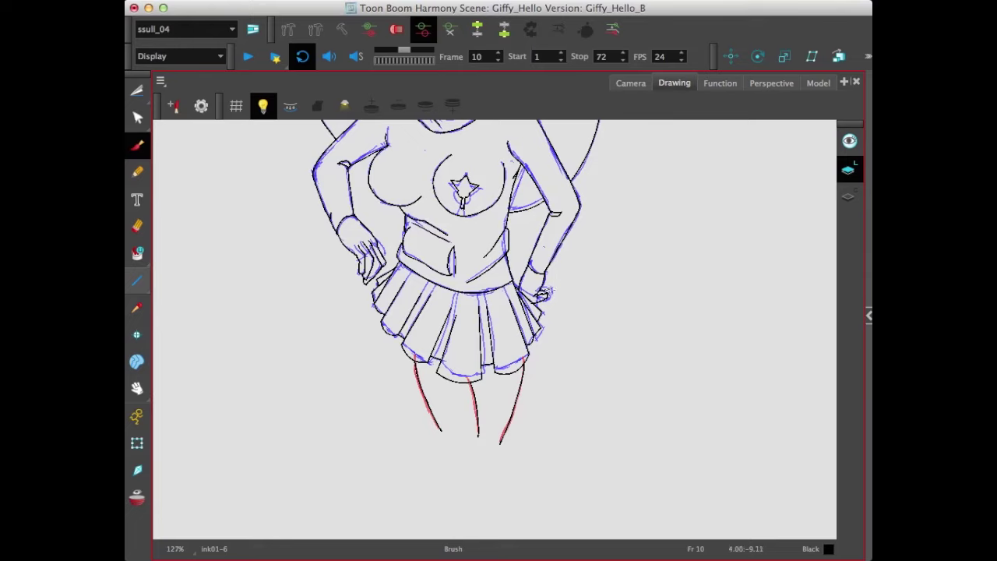
pyautogui.moveTo(551, 290); pyautogui.dragTo(550, 290)
pyautogui.press('e')
pyautogui.hotkey('alt', 'b')
# Touch up the small detail between the left forearm and chest contour in frame 9, and return to frame 10
pyautogui.press(',')
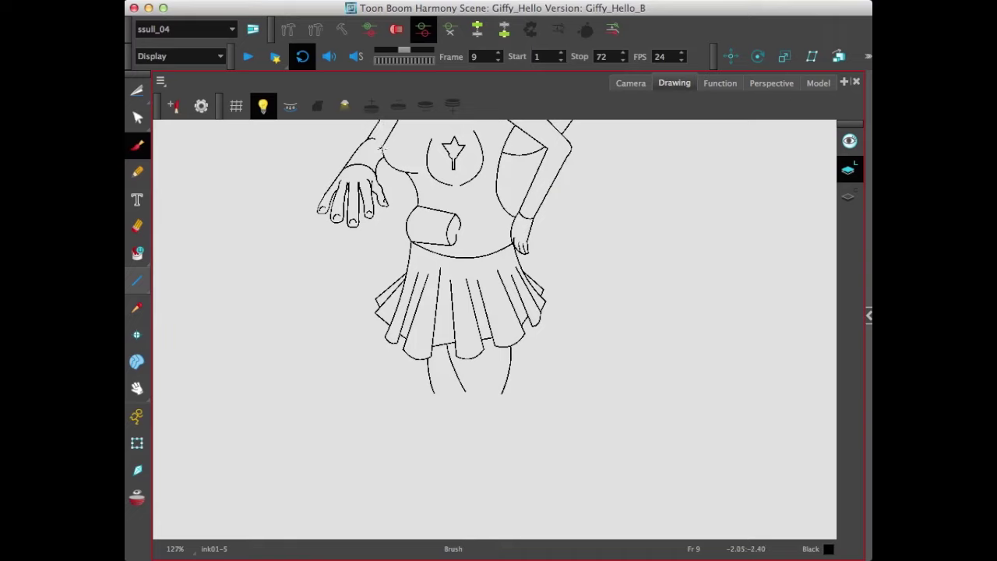
pyautogui.moveTo(381, 149); pyautogui.dragTo(382, 147)
pyautogui.hotkey('alt', 'e')
pyautogui.press('.')
pyautogui.press('.')
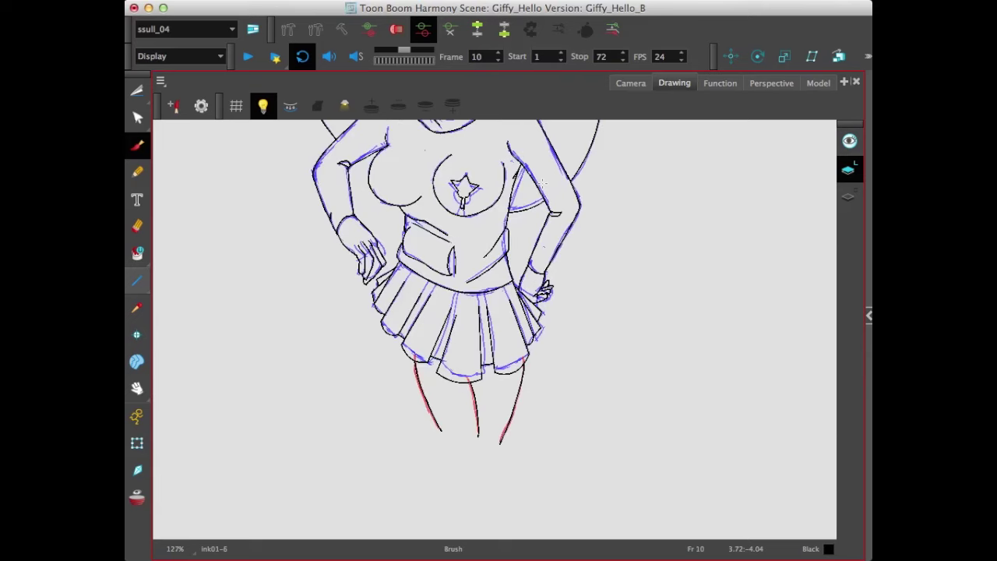
# Ink the small finger details of the hand resting on the hip in frame 9, comparing against frame 10
pyautogui.press('.')
pyautogui.press('.')
pyautogui.press(',')
pyautogui.press('.')
pyautogui.press(',')
pyautogui.press('.')
pyautogui.press(',')
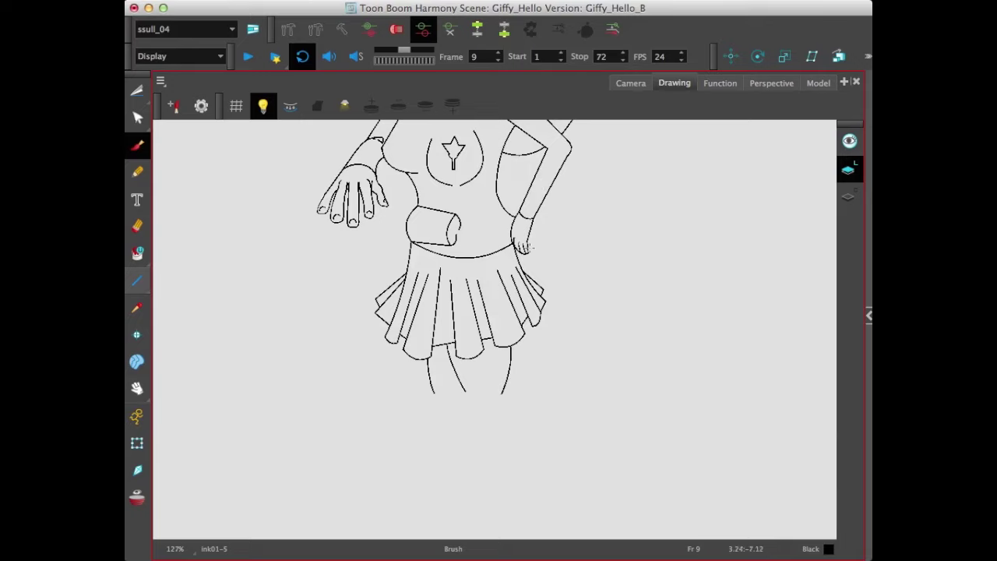
pyautogui.press('.')
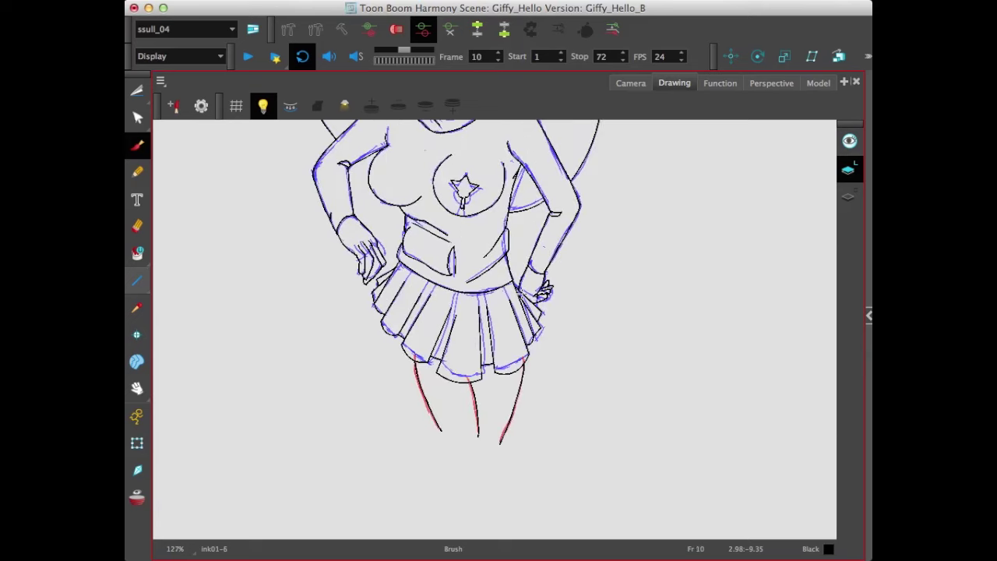
pyautogui.press(',')
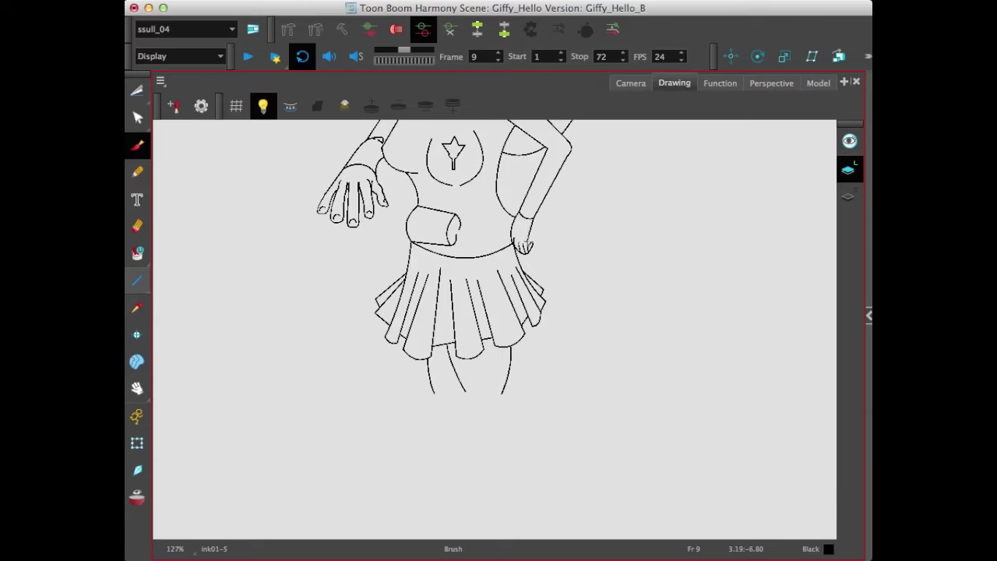
pyautogui.press('.')
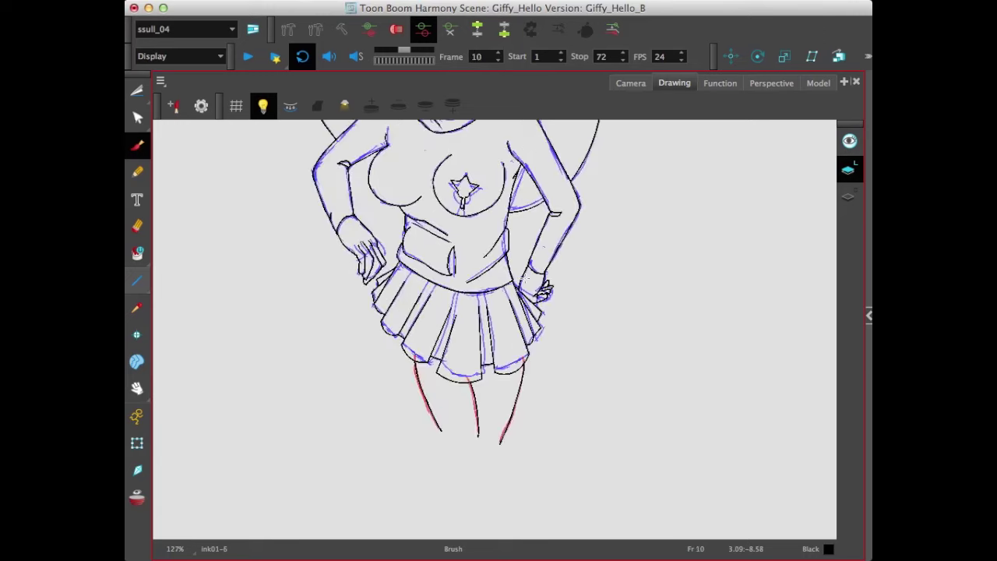
# Flip repeatedly between frames 9 and 10 to examine how the hand and torso move between the two inked poses
pyautogui.press(',')
pyautogui.press('.')
pyautogui.press(',')
pyautogui.press('.')
pyautogui.press(',')
pyautogui.press('.')
pyautogui.press(',')
pyautogui.press('.')
pyautogui.press(',')
pyautogui.press('.')
pyautogui.press(',')
pyautogui.press('.')
pyautogui.press(',')
pyautogui.press('.')
pyautogui.press(',')
pyautogui.press('.')
pyautogui.press(',')
pyautogui.press('.')
pyautogui.press(',')
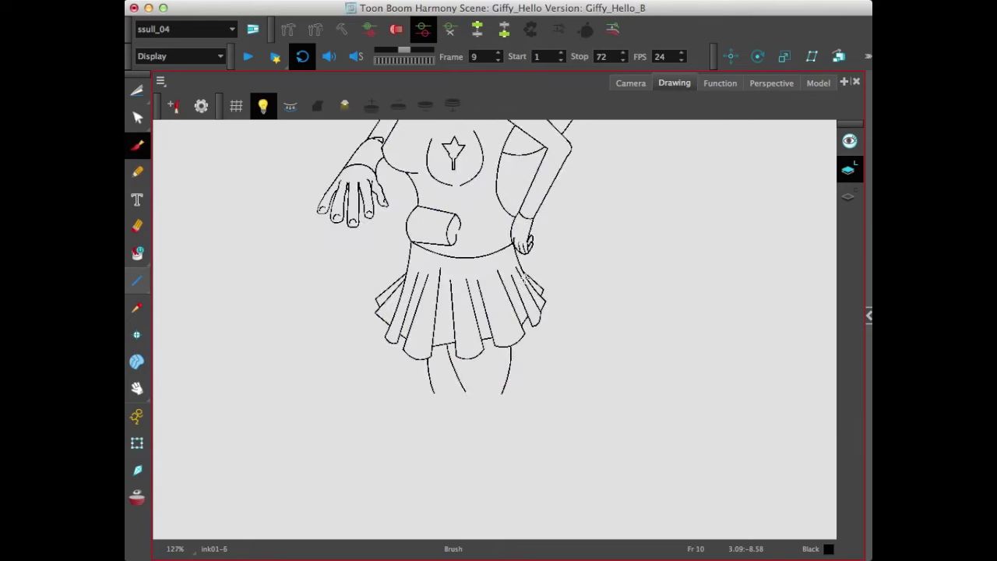
pyautogui.press('.')
pyautogui.press(',')
pyautogui.press('.')
pyautogui.press(',')
pyautogui.press('.')
pyautogui.press(',')
pyautogui.press('.')
pyautogui.press(',')
pyautogui.press('.')
pyautogui.press(',')
pyautogui.press('.')
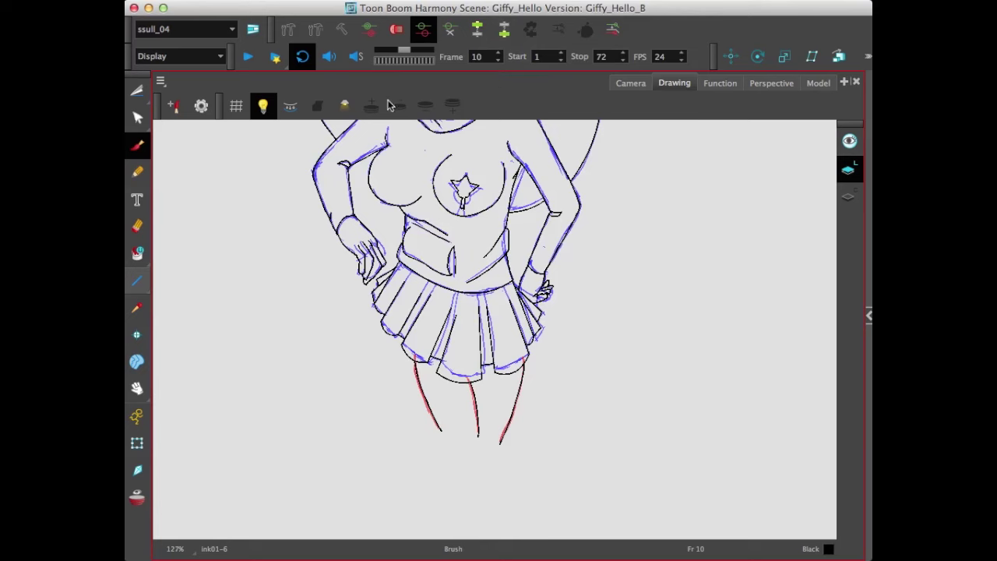
# Switch to the Camera view and flip between frames 9 and 10 to compare the full-figure poses
pyautogui.click(631, 82)
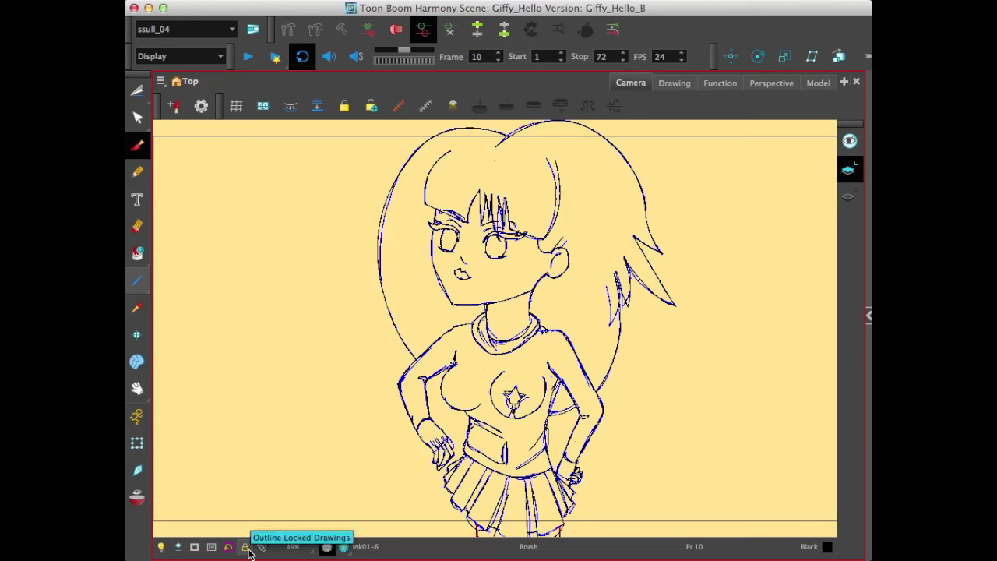
pyautogui.press('.')
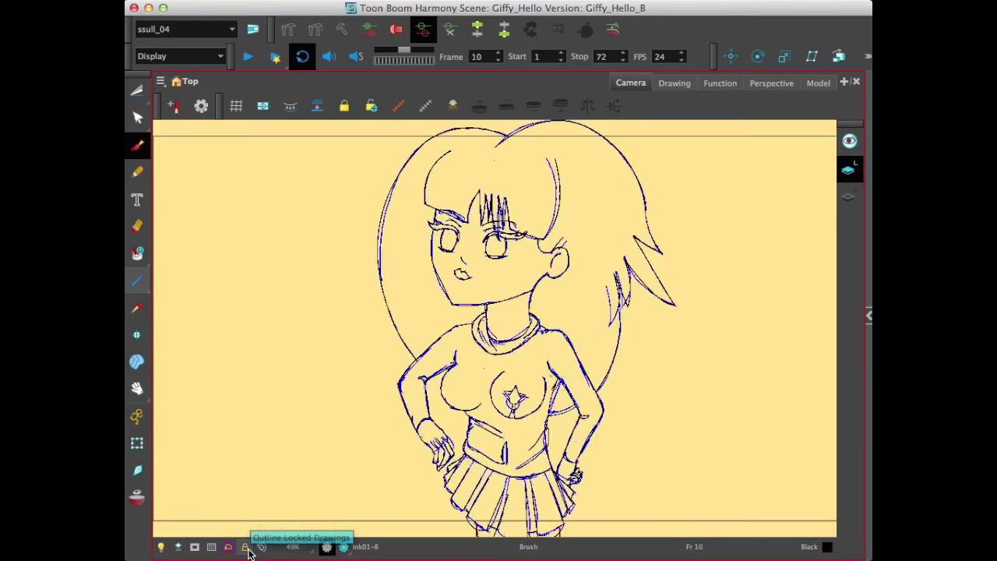
pyautogui.press('.')
pyautogui.press('.')
pyautogui.press('.')
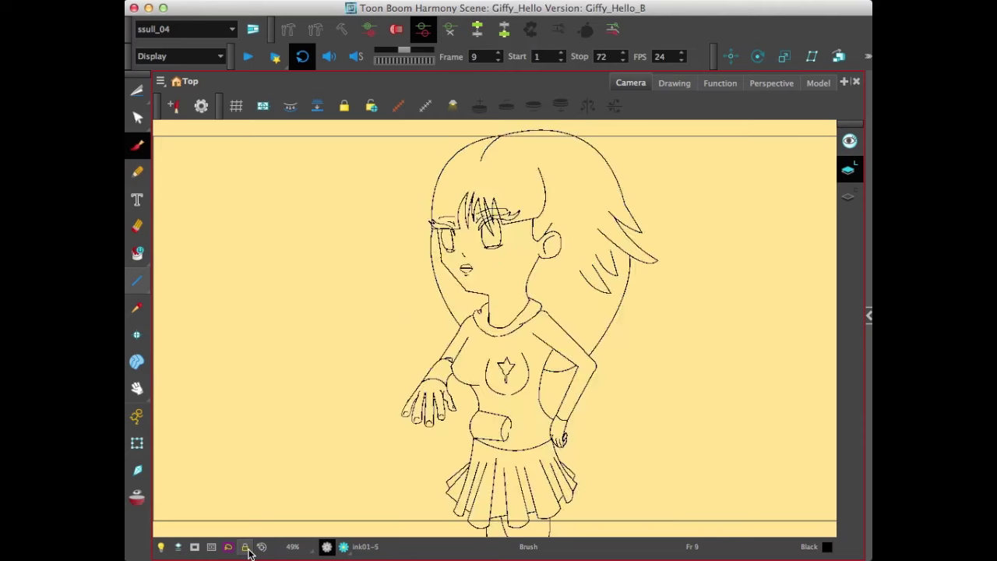
pyautogui.press('.')
pyautogui.press('.')
pyautogui.press(',')
pyautogui.press('.')
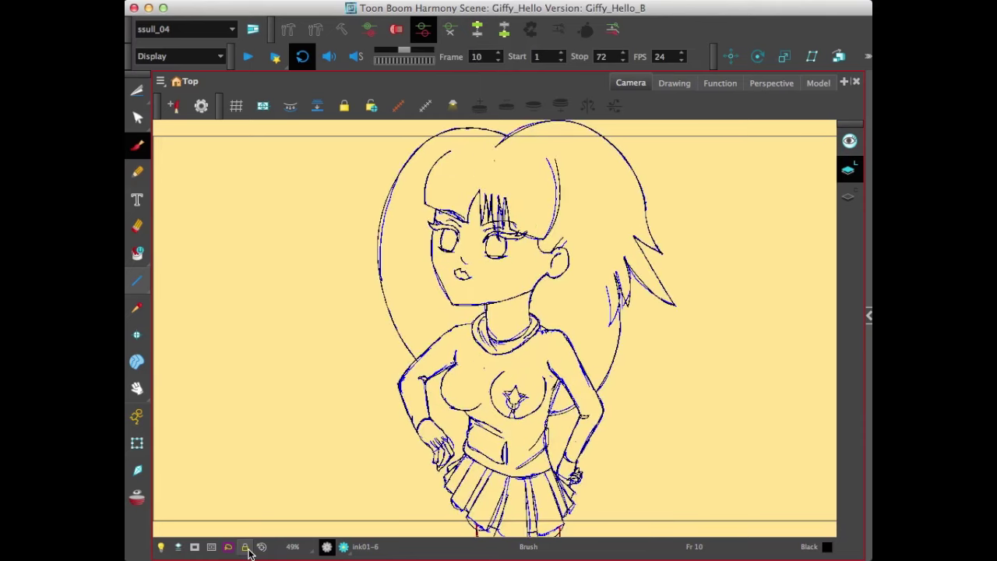
pyautogui.press(',')
pyautogui.press('.')
pyautogui.press(',')
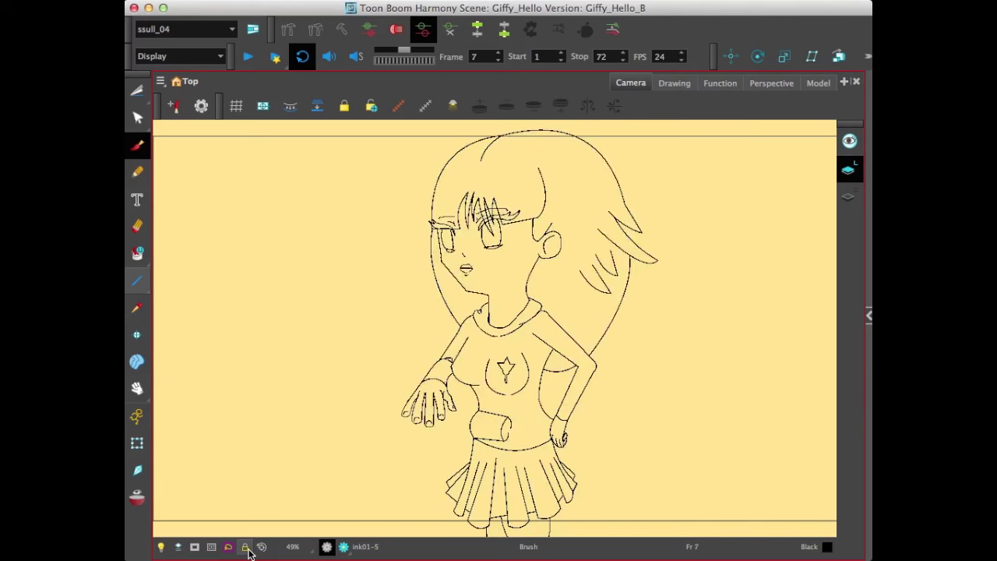
# Step back and forth through frames 4 to 10 to check the continuity of the inked drawings
pyautogui.press(',')
pyautogui.press(',')
pyautogui.press(',')
pyautogui.press(',')
pyautogui.press('.')
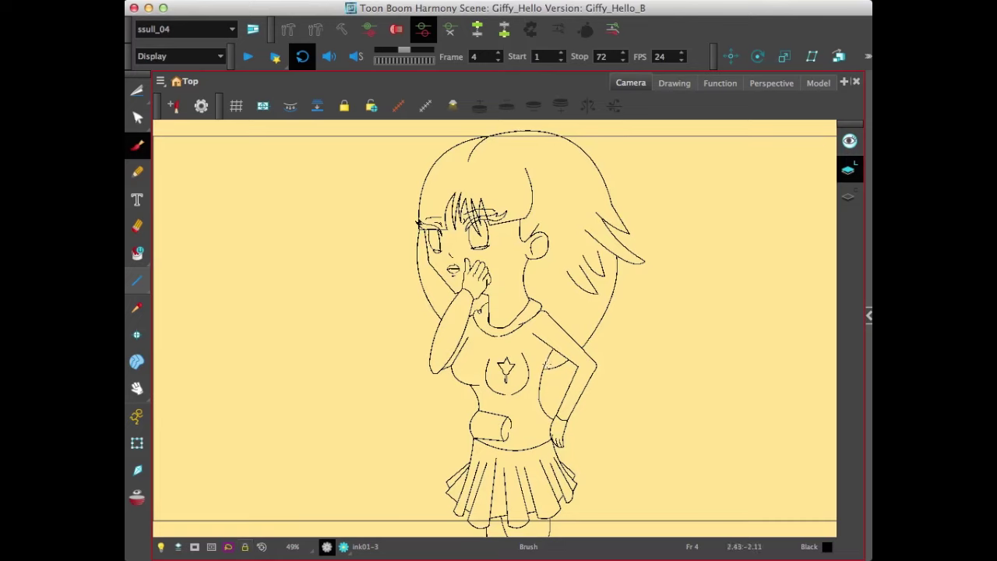
pyautogui.press('.')
pyautogui.press('.')
pyautogui.press('.')
pyautogui.press('.')
pyautogui.press('.')
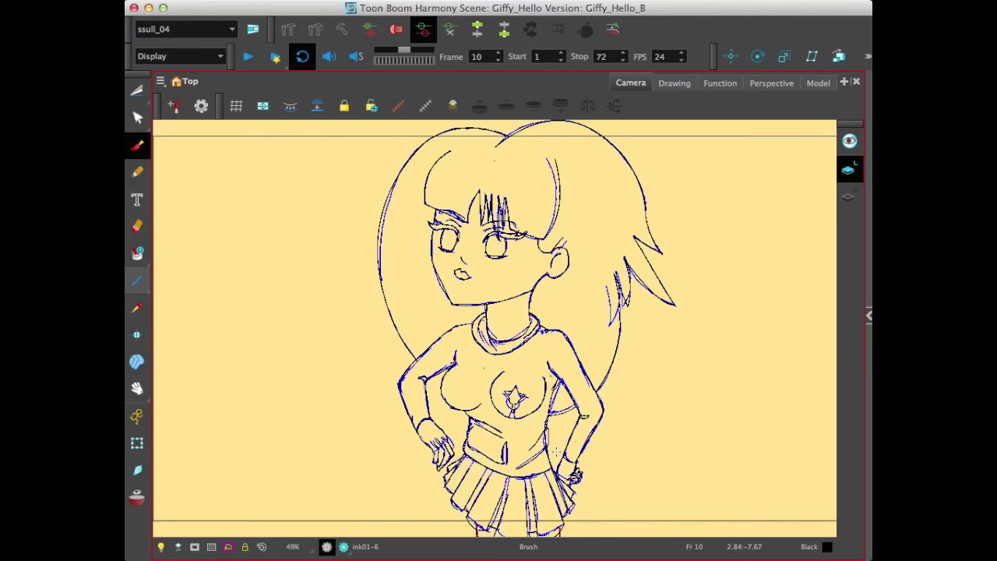
pyautogui.press(',')
pyautogui.press('.')
pyautogui.press(',')
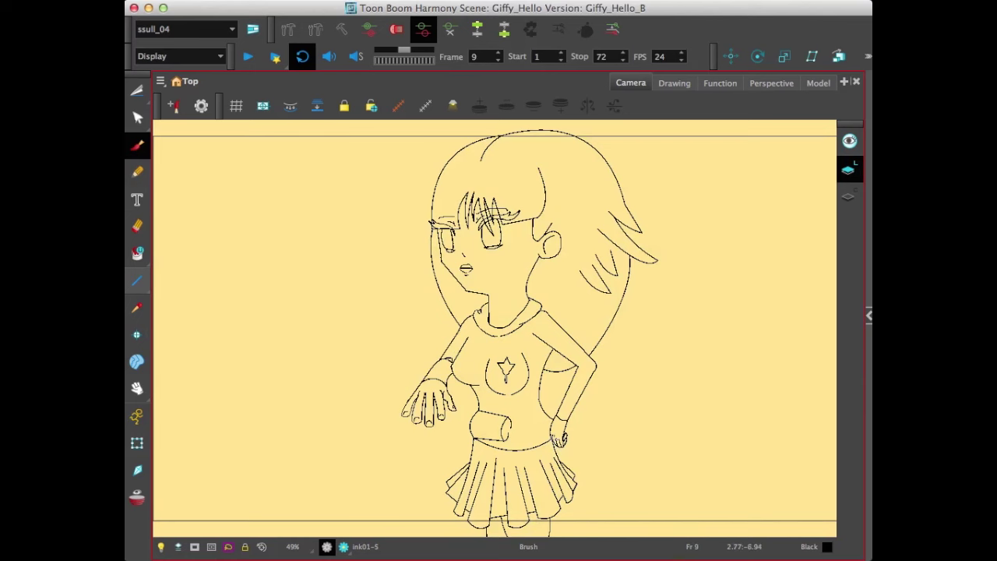
pyautogui.press(',')
pyautogui.press(',')
pyautogui.press(',')
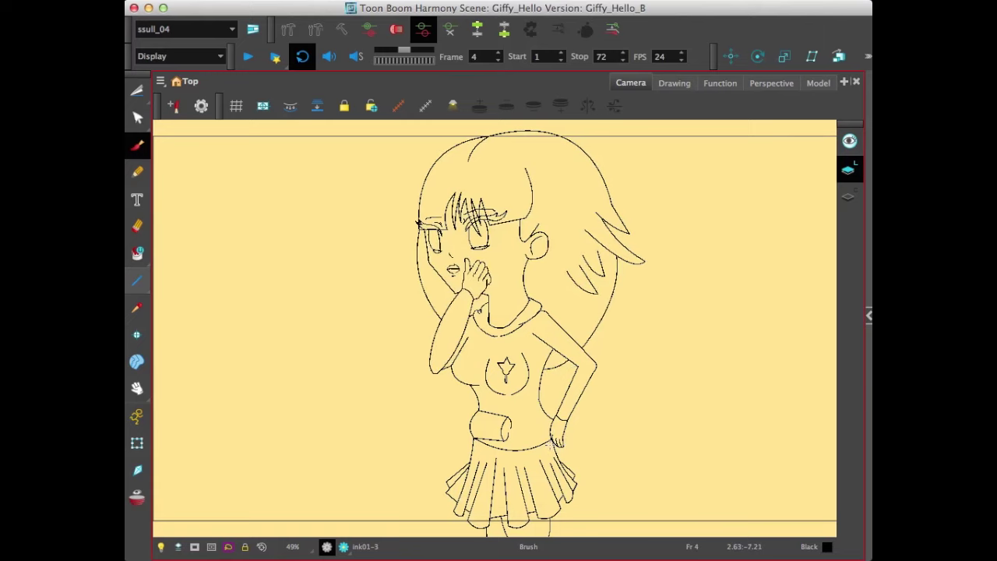
# Reshape the lower back line of the torso in frame 3 with the Contour Editor so it meets the hand on the hip
pyautogui.press(',')
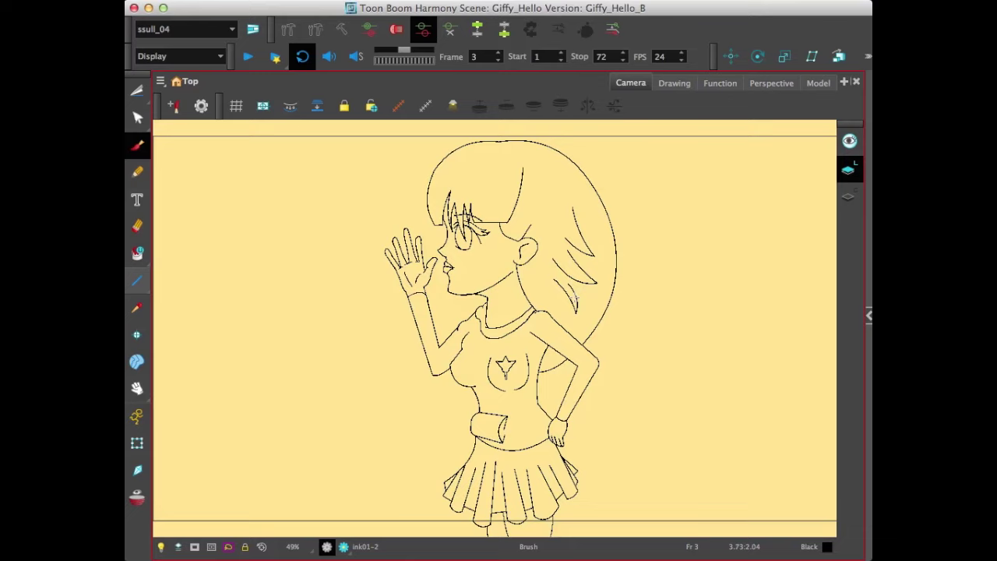
pyautogui.click(137, 117)
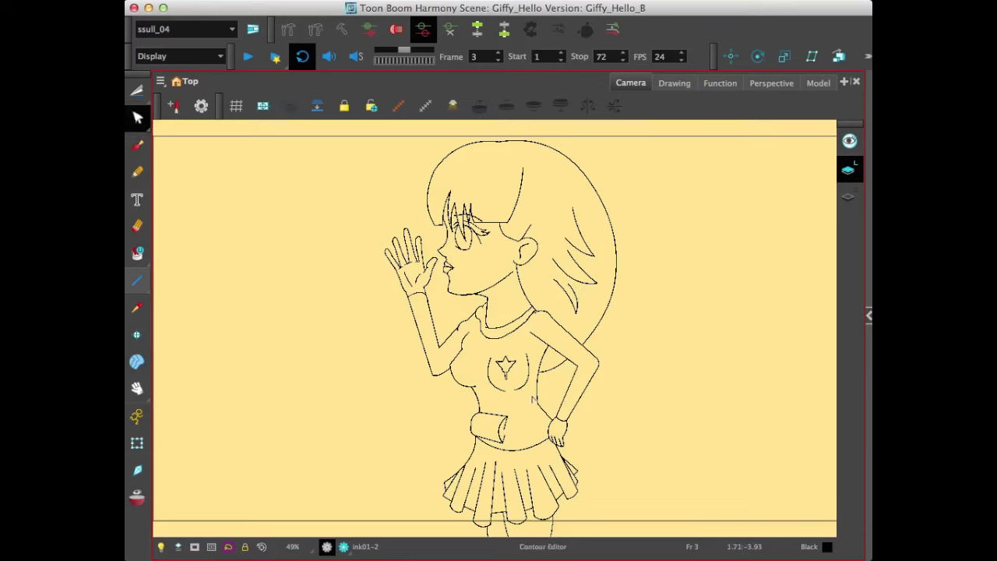
pyautogui.click(551, 441)
pyautogui.click(594, 411)
# Try to reshape the lower back line of the torso beside the hip hand in frame 4, comparing against frame 3
pyautogui.press('.')
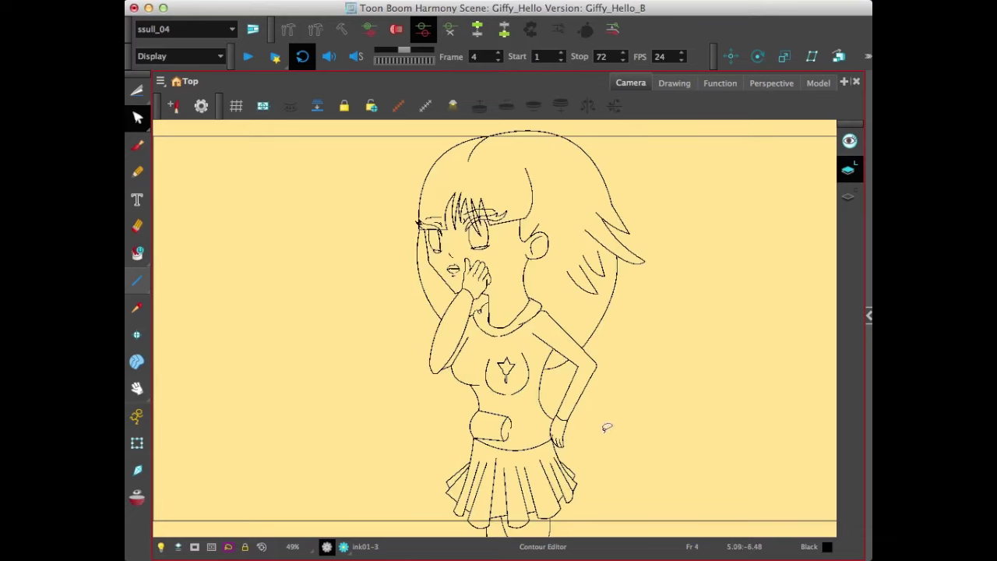
pyautogui.click(550, 424)
pyautogui.moveTo(550, 425); pyautogui.dragTo(550, 426)
pyautogui.click(632, 405)
pyautogui.press('.')
pyautogui.press(',')
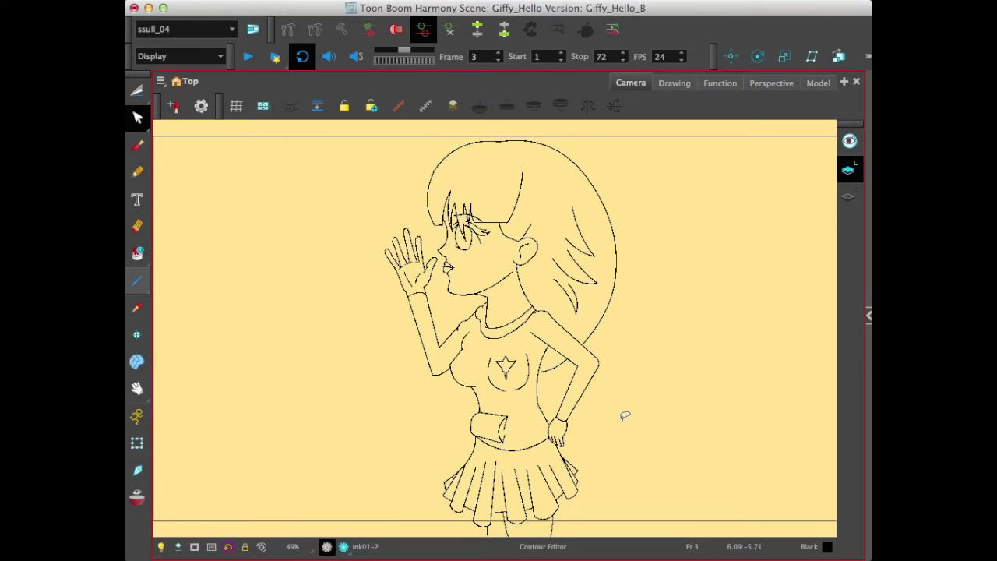
pyautogui.press('.')
pyautogui.press(',')
pyautogui.press('.')
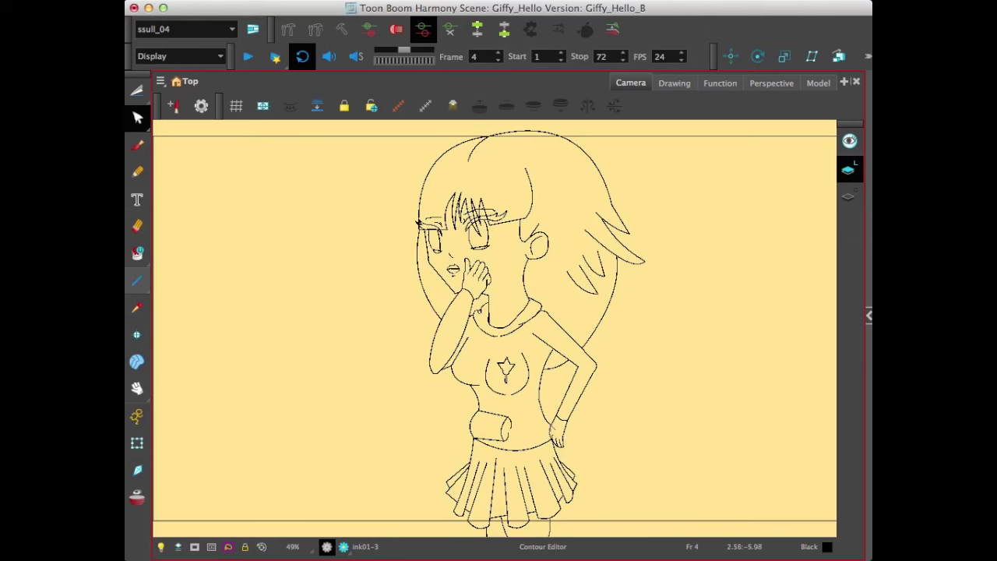
# Replace the lower back line of the torso in frame 4 with a straight line running down to the hand on the hip
pyautogui.click(551, 427)
pyautogui.click(548, 449)
pyautogui.click(137, 284)
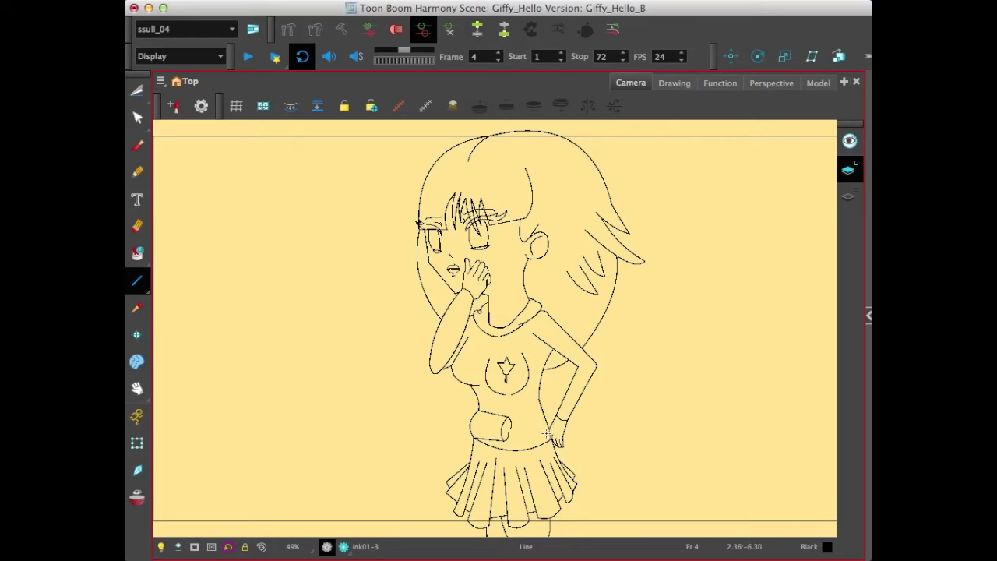
# Step through the frames between 3 and 10 to check the corrected back line against the neighbouring drawings
pyautogui.press('.')
pyautogui.press('.')
pyautogui.press('.')
pyautogui.press('.')
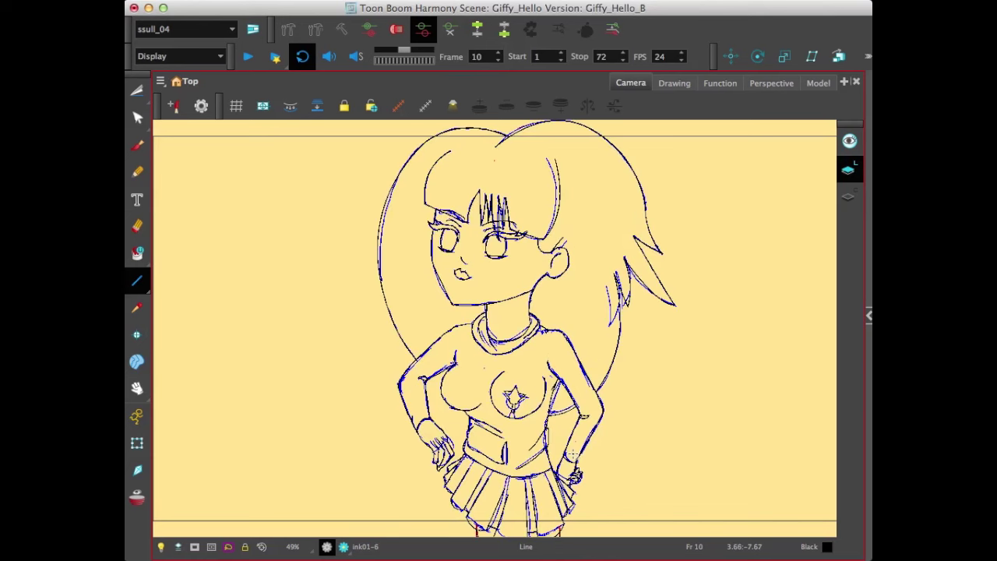
pyautogui.press(',')
pyautogui.press(',')
pyautogui.press(',')
pyautogui.press(',')
pyautogui.press(',')
pyautogui.press(',')
pyautogui.press(',')
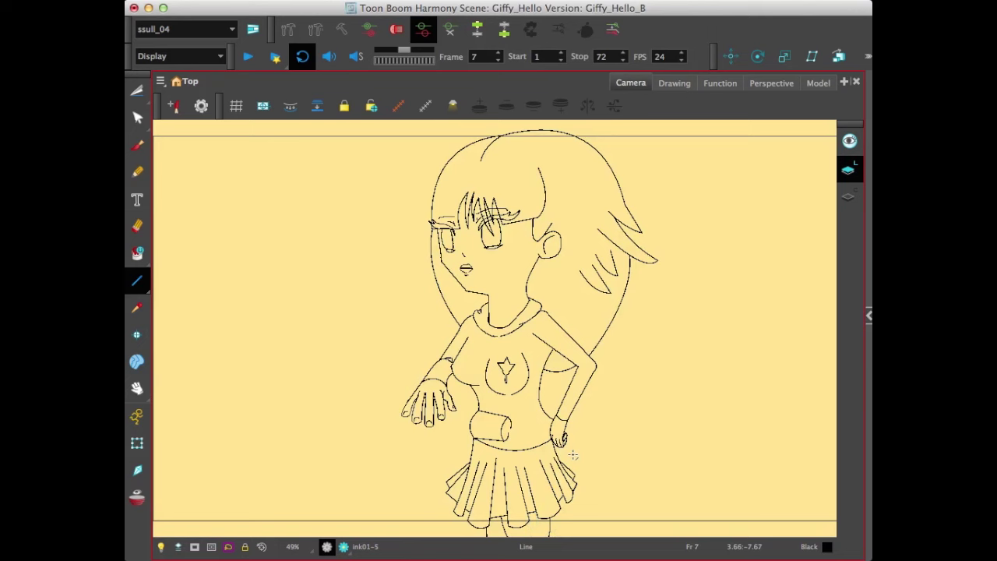
pyautogui.press('.')
pyautogui.press('.')
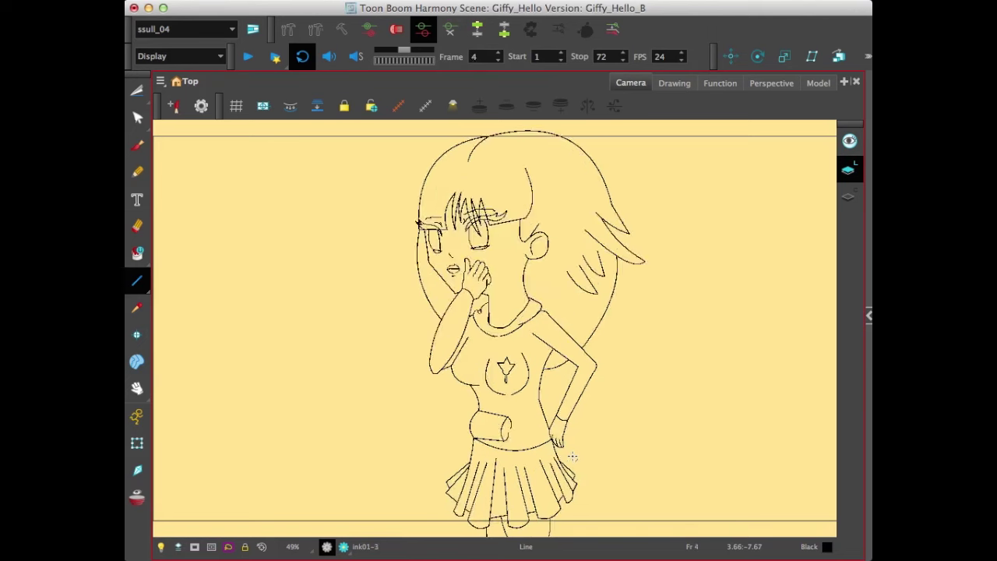
pyautogui.press(',')
pyautogui.press('.')
pyautogui.press(',')
pyautogui.press('.')
# Remove the lower back line of the torso in frame 7 and redraw it straight down to the hip hand
pyautogui.press('.')
pyautogui.press('.')
pyautogui.press('.')
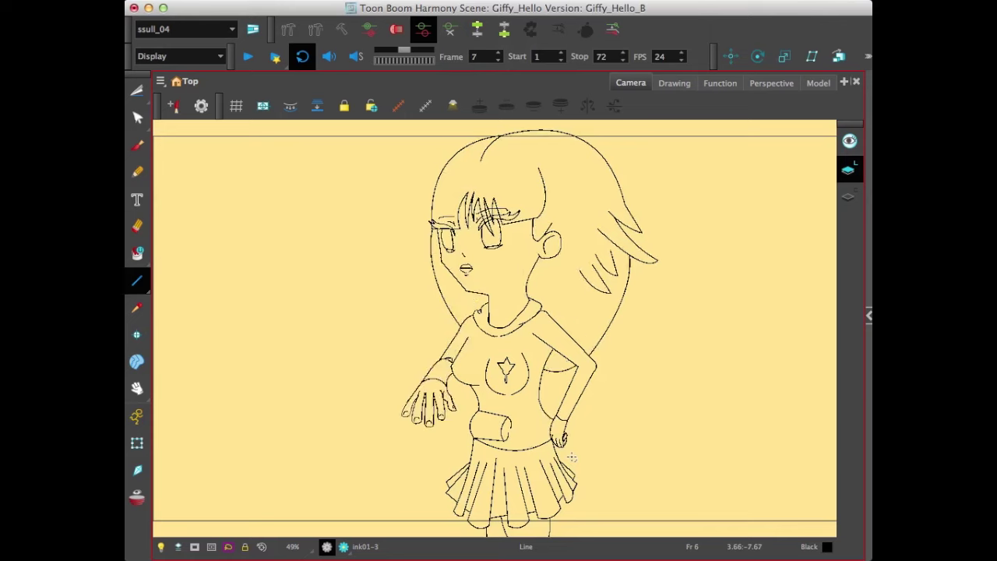
pyautogui.click(137, 117)
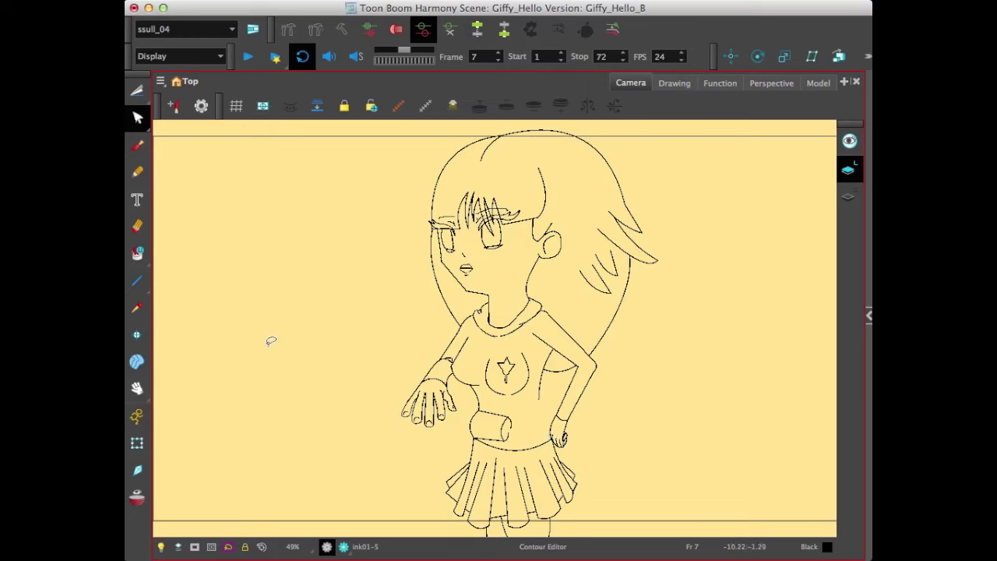
pyautogui.click(137, 281)
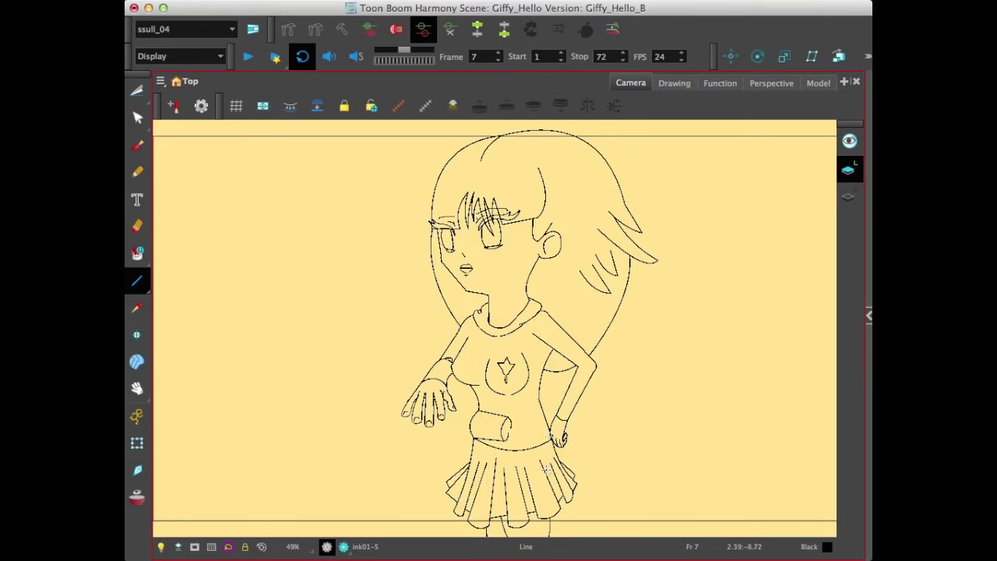
# Flip through frames 6 to 10 to compare the redrawn back line with the adjacent poses
pyautogui.press(',')
pyautogui.press(',')
pyautogui.press('.')
pyautogui.press('.')
pyautogui.press(',')
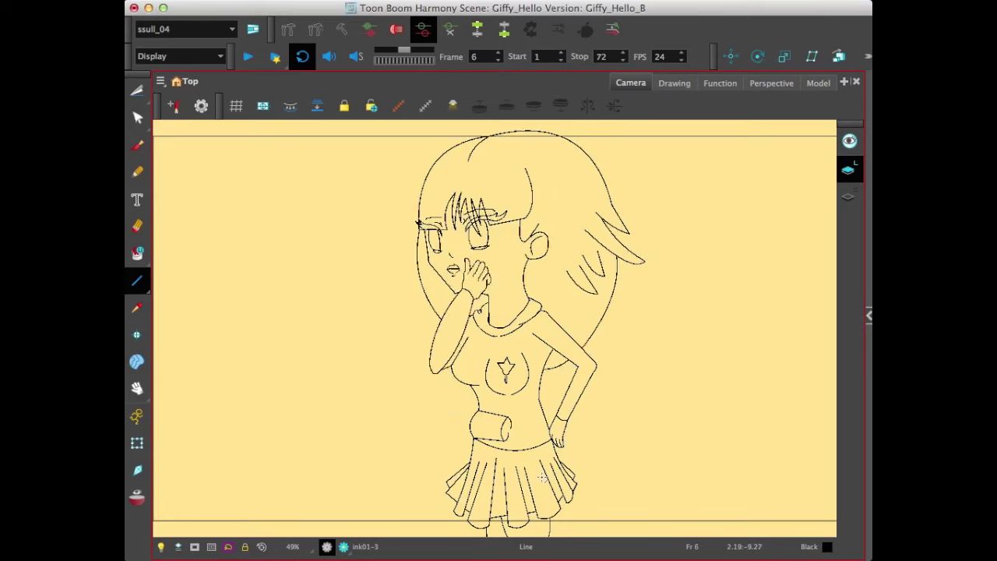
pyautogui.press('.')
pyautogui.press('.')
pyautogui.press('.')
pyautogui.press('.')
pyautogui.press(',')
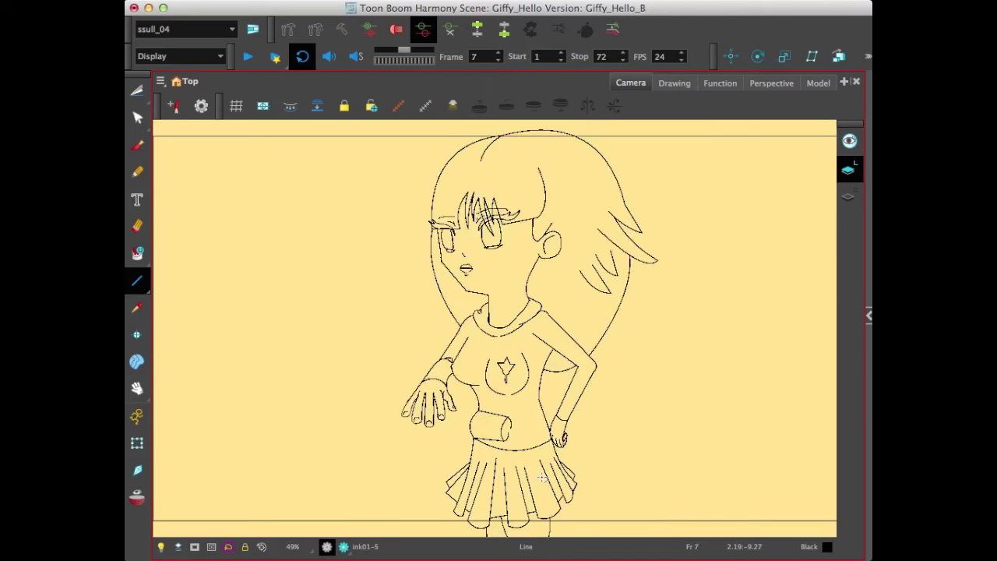
pyautogui.press('.')
pyautogui.press(',')
pyautogui.press('.')
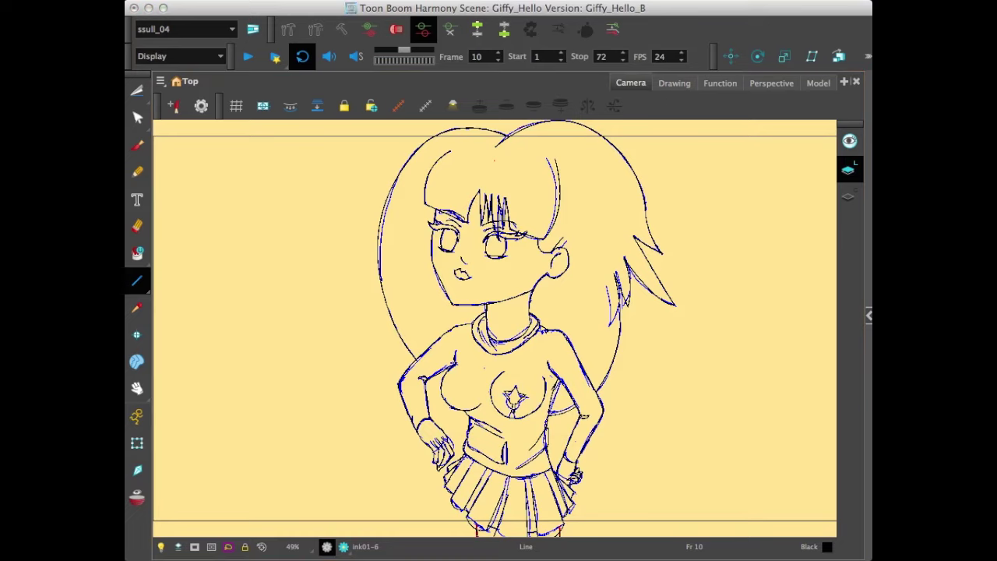
# Advance to frame 11, play back the scene to review the inked and rough animation, and stop the playback
pyautogui.press('.')
pyautogui.press('.')
pyautogui.press(',')
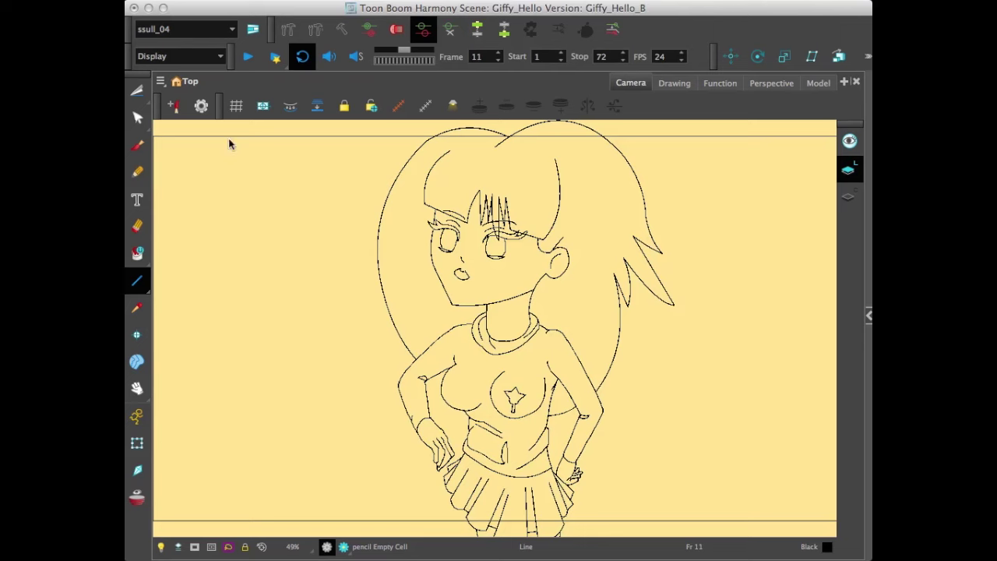
pyautogui.click(250, 61)
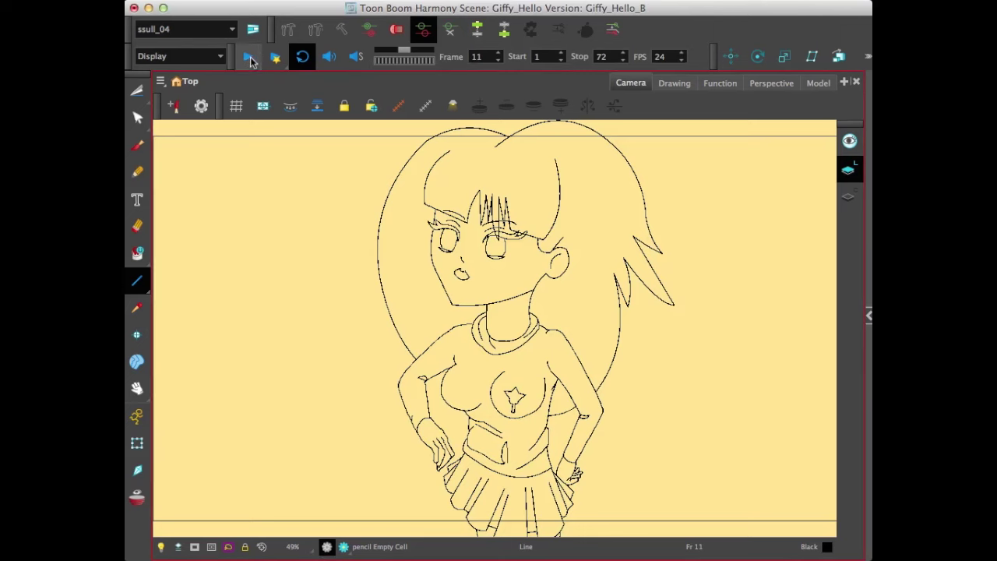
pyautogui.click(250, 61)
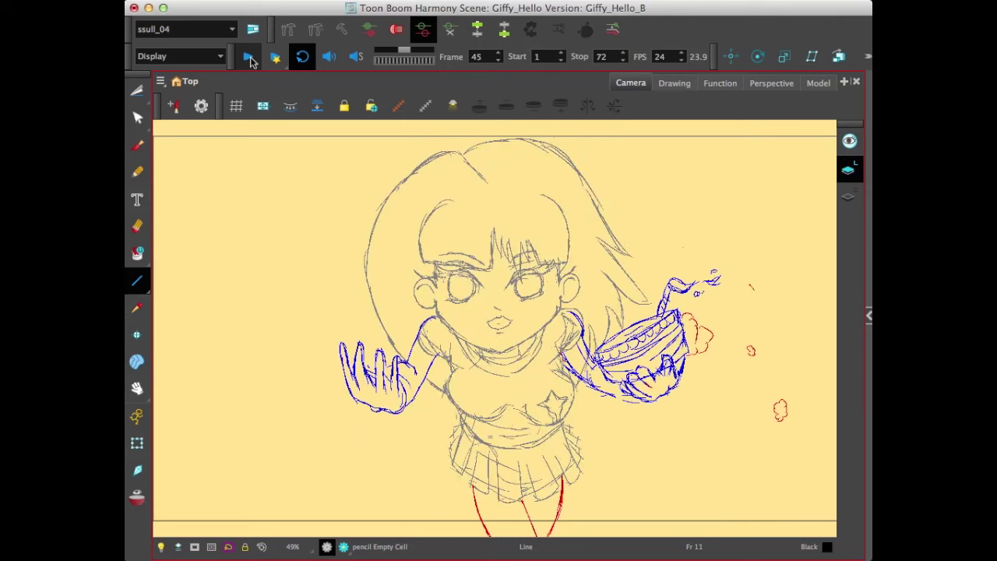
pyautogui.click(249, 59)
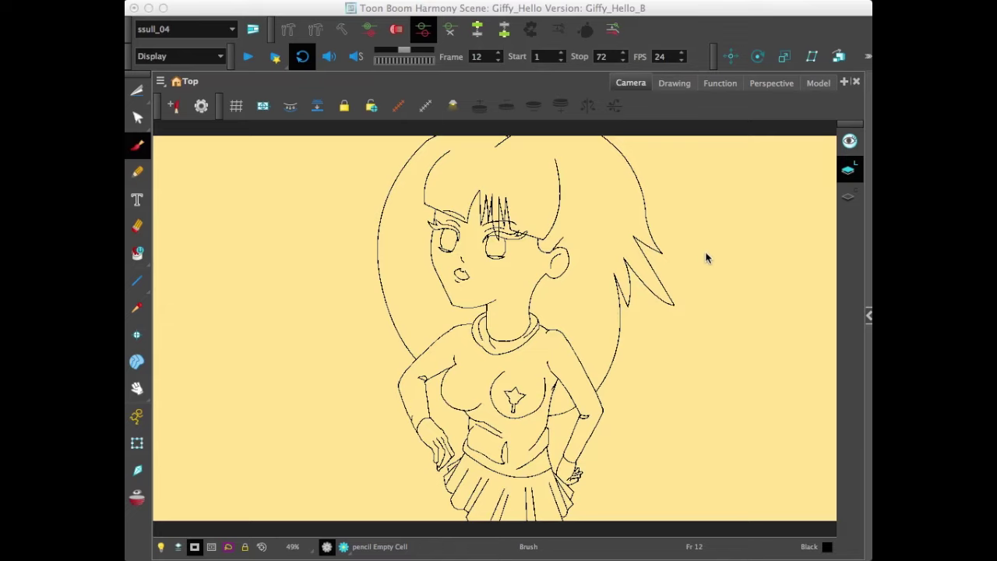
pyautogui.click(756, 111)
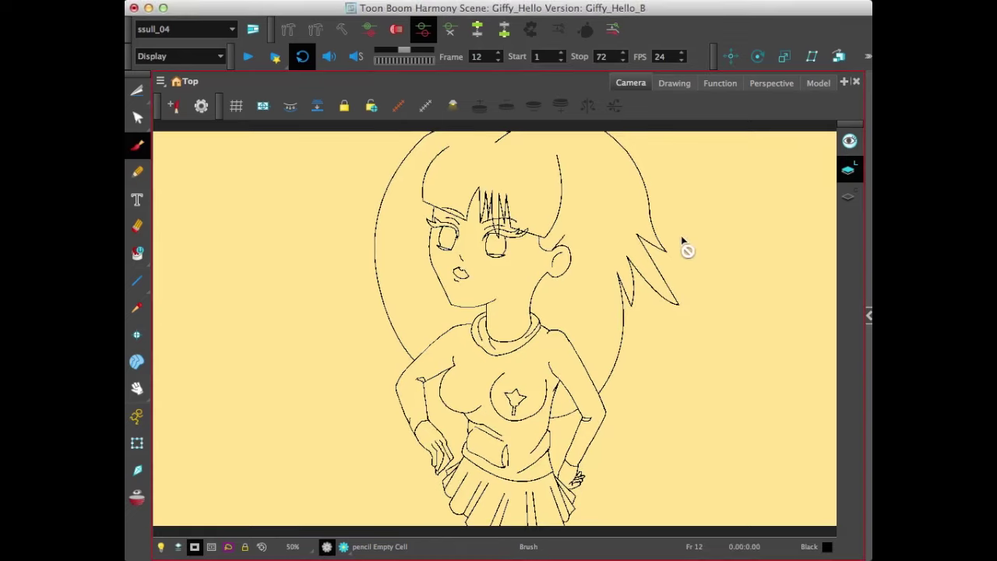
# Lower the two bottom corners of the fringe section over the far eye with the Contour Editor, overlapping the upper lashes
pyautogui.scroll(5, 668, 285)
pyautogui.press('space')
pyautogui.moveTo(672, 263); pyautogui.dragTo(657, 337)
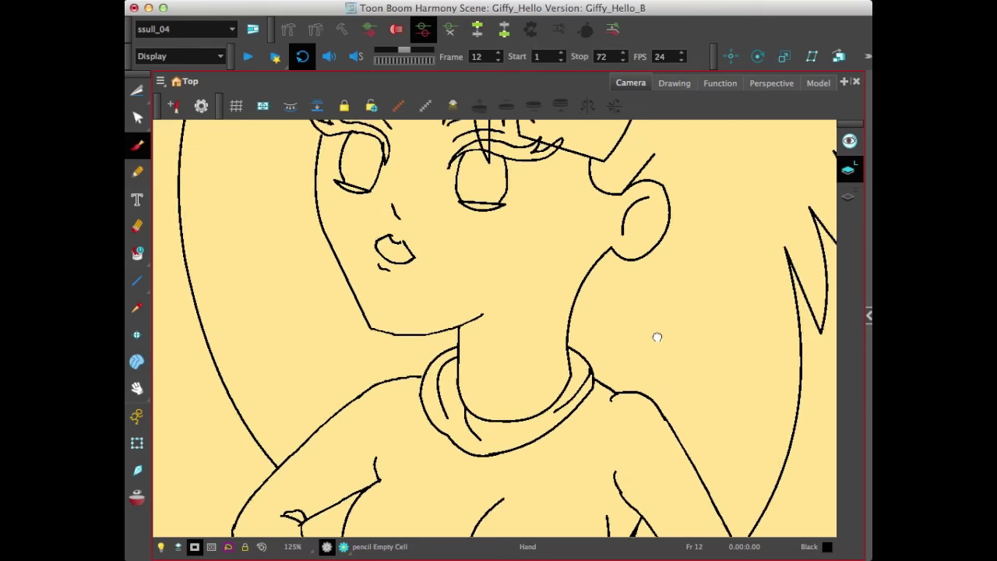
pyautogui.moveTo(702, 229); pyautogui.dragTo(672, 429)
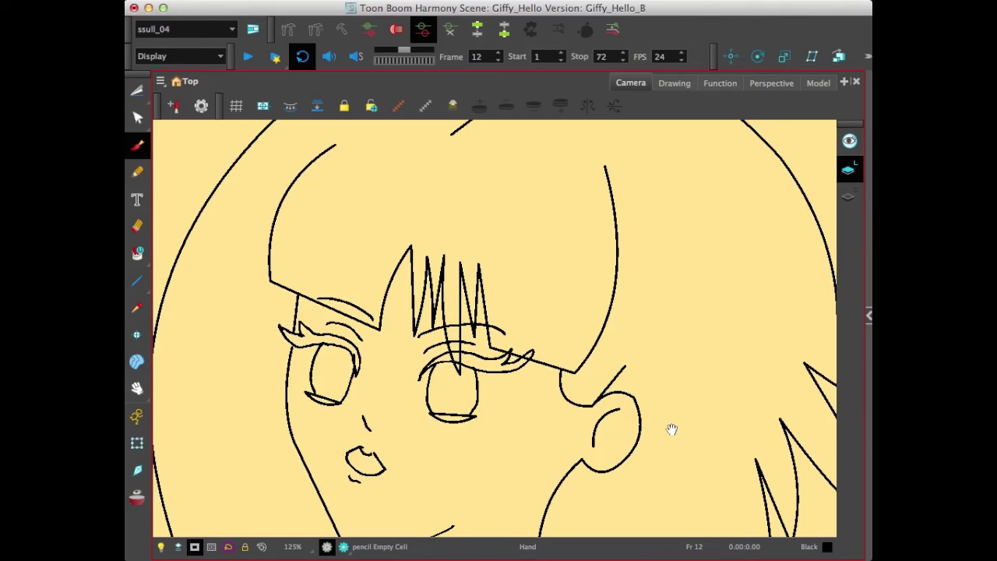
pyautogui.click(139, 119)
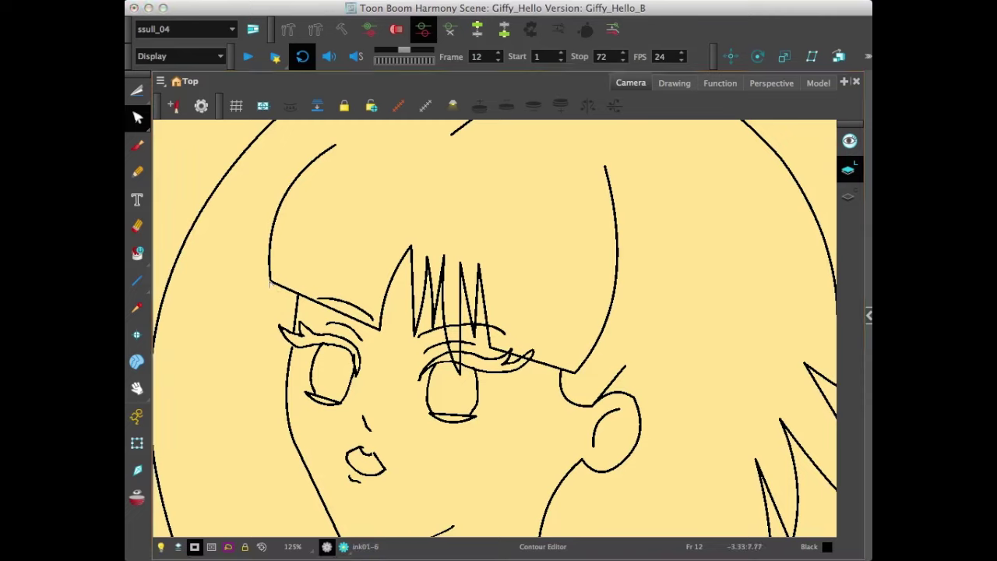
pyautogui.moveTo(271, 284); pyautogui.dragTo(266, 310)
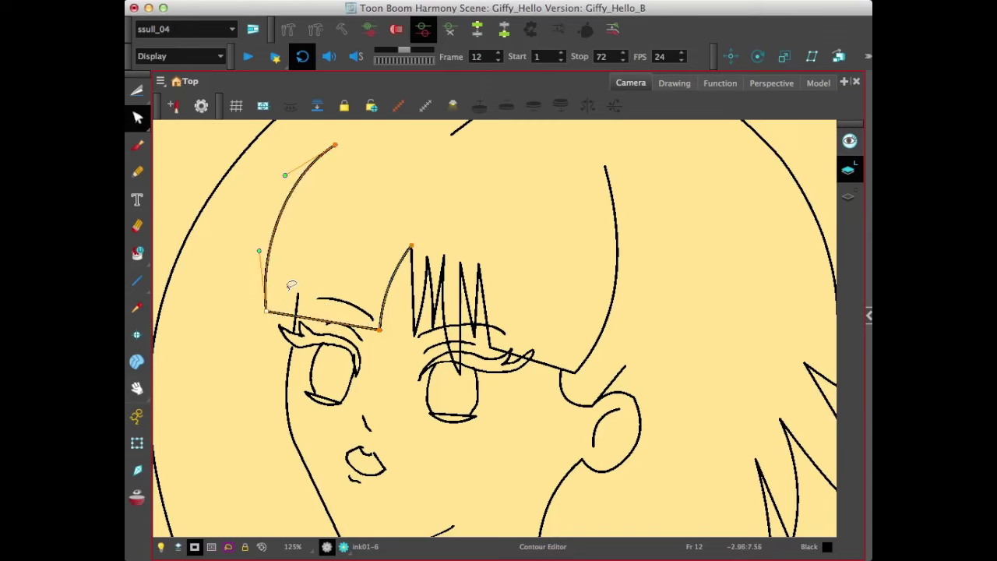
pyautogui.moveTo(265, 311); pyautogui.dragTo(261, 330)
pyautogui.moveTo(381, 332); pyautogui.dragTo(378, 365)
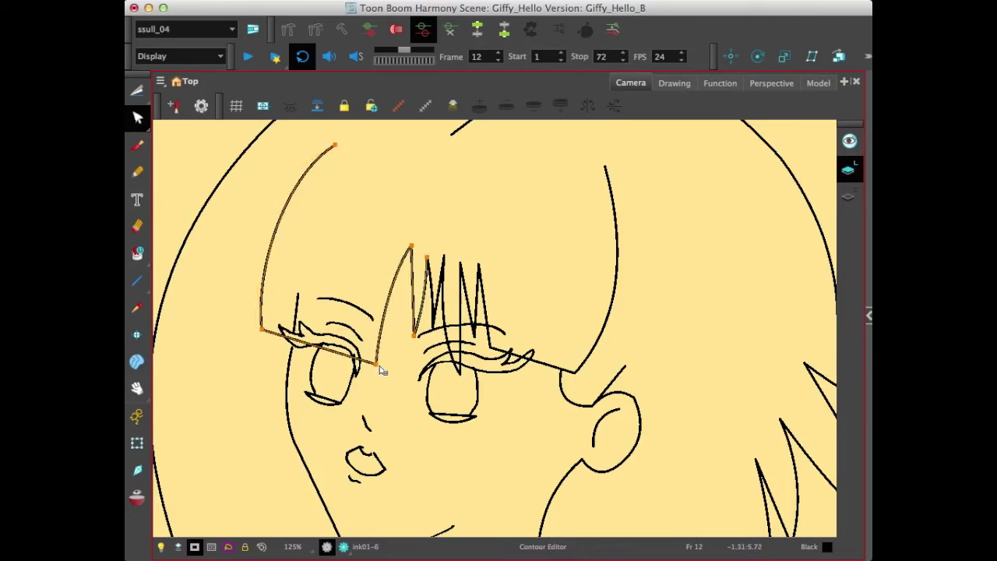
# Lengthen the pointed hair strands in the middle of the fringe by pulling their lower tips down over the near eye
pyautogui.moveTo(413, 337); pyautogui.dragTo(404, 364)
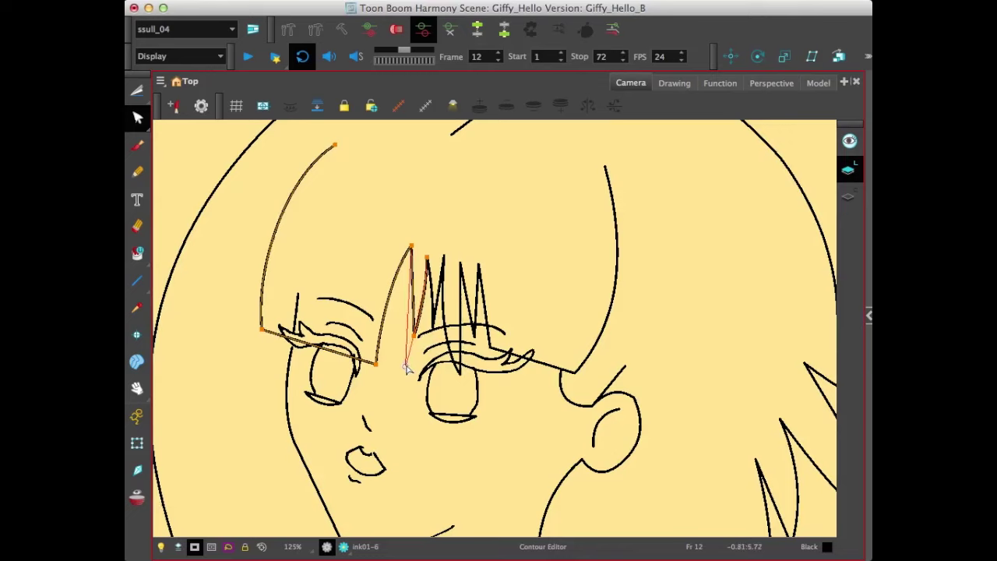
pyautogui.moveTo(438, 333); pyautogui.dragTo(425, 365)
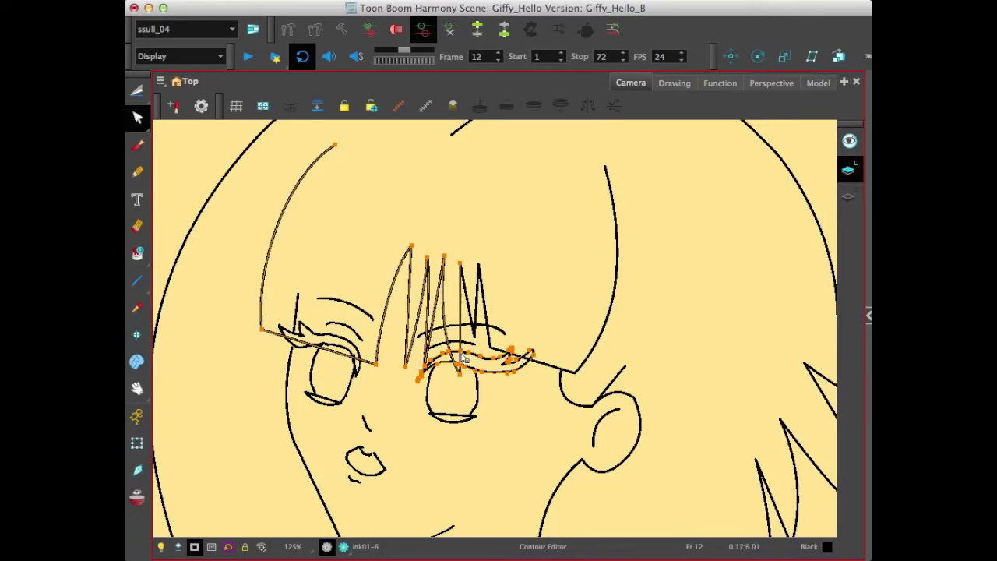
pyautogui.click(469, 378)
pyautogui.click(460, 381)
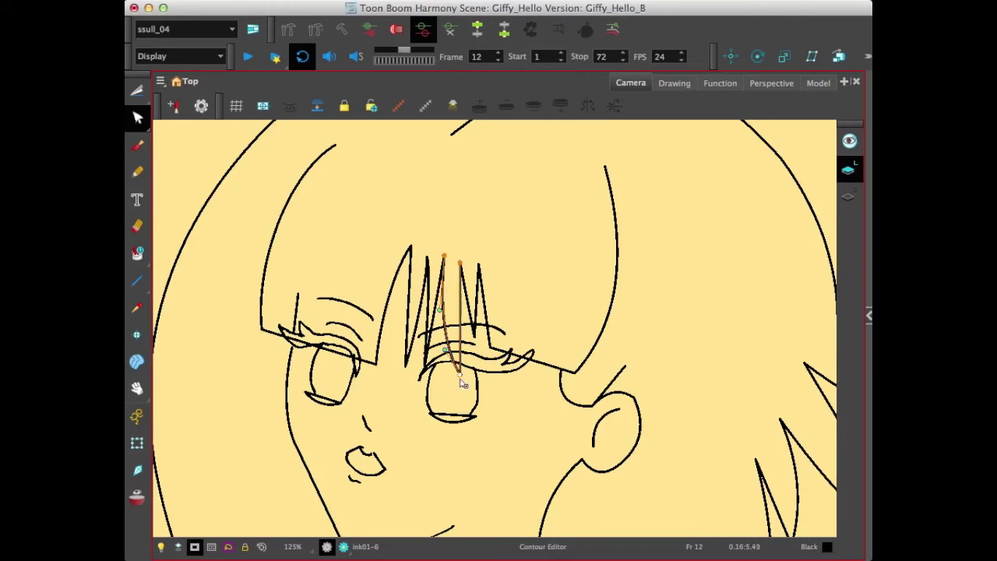
pyautogui.moveTo(461, 382); pyautogui.dragTo(459, 399)
pyautogui.moveTo(476, 340); pyautogui.dragTo(486, 380)
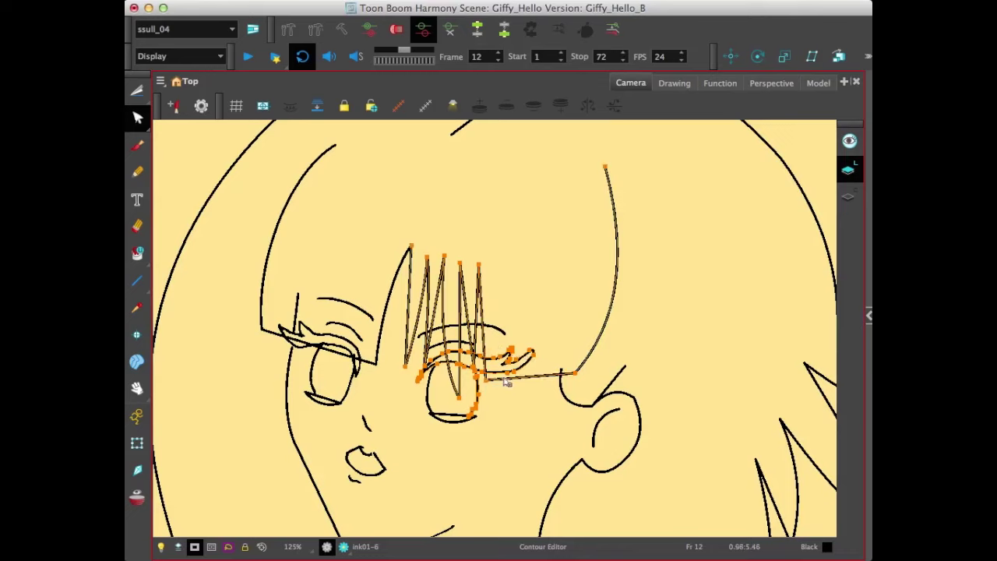
# Lower the fringe corner near the ear and move the top end of the line in front of the ear to meet it
pyautogui.moveTo(575, 373); pyautogui.dragTo(571, 391)
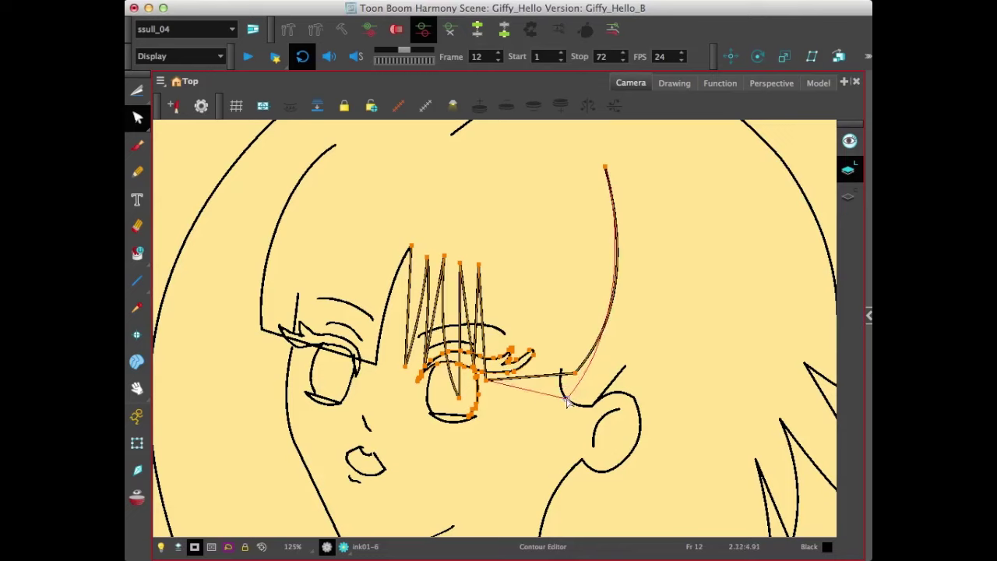
pyautogui.moveTo(567, 401); pyautogui.dragTo(572, 389)
pyautogui.click(533, 439)
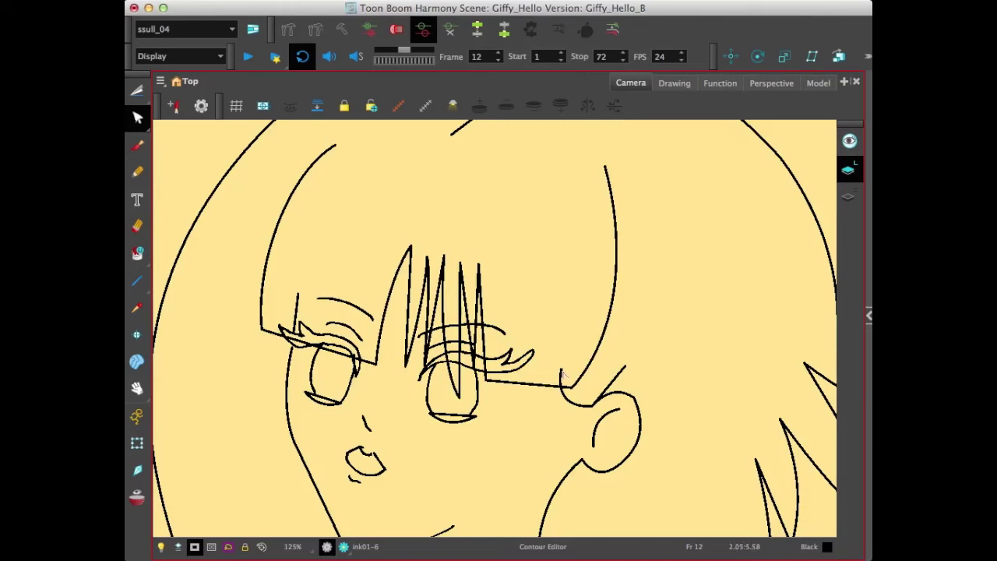
pyautogui.click(565, 397)
pyautogui.moveTo(561, 388); pyautogui.dragTo(561, 388)
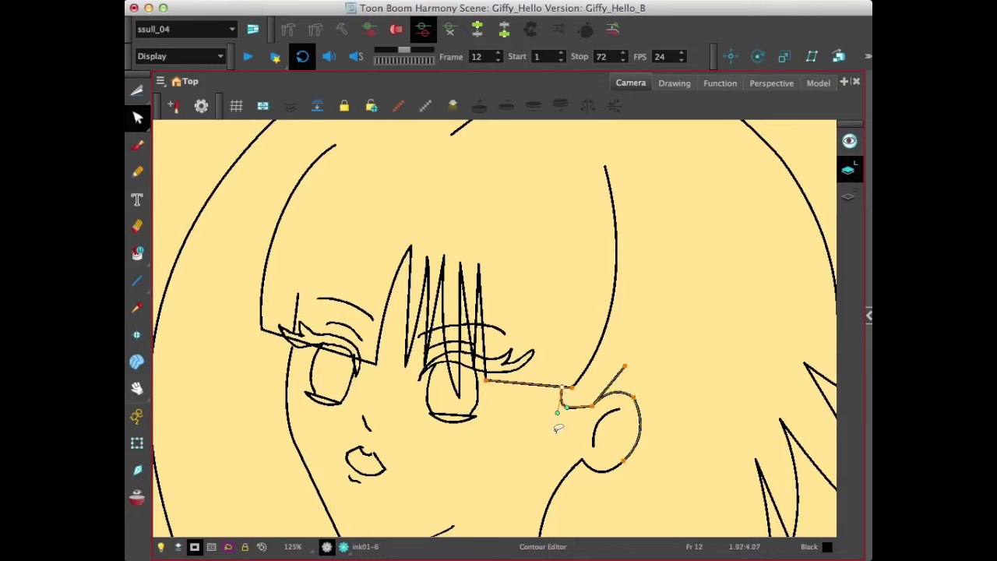
pyautogui.click(558, 425)
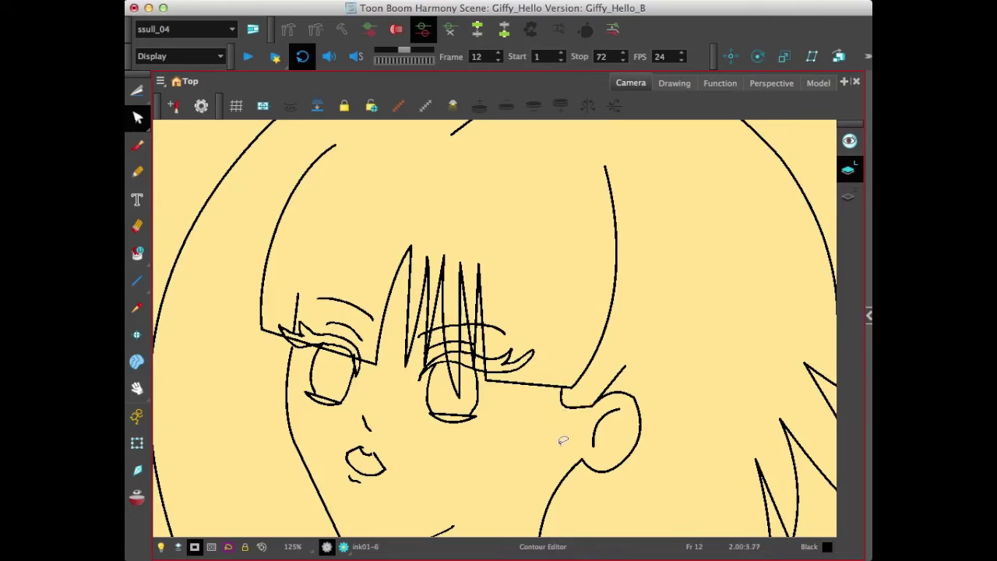
# Flip between frames 9 and 10 to compare the lowered fringe with the neighbouring head drawing
pyautogui.press(',')
pyautogui.press(',')
pyautogui.press('.')
pyautogui.press(',')
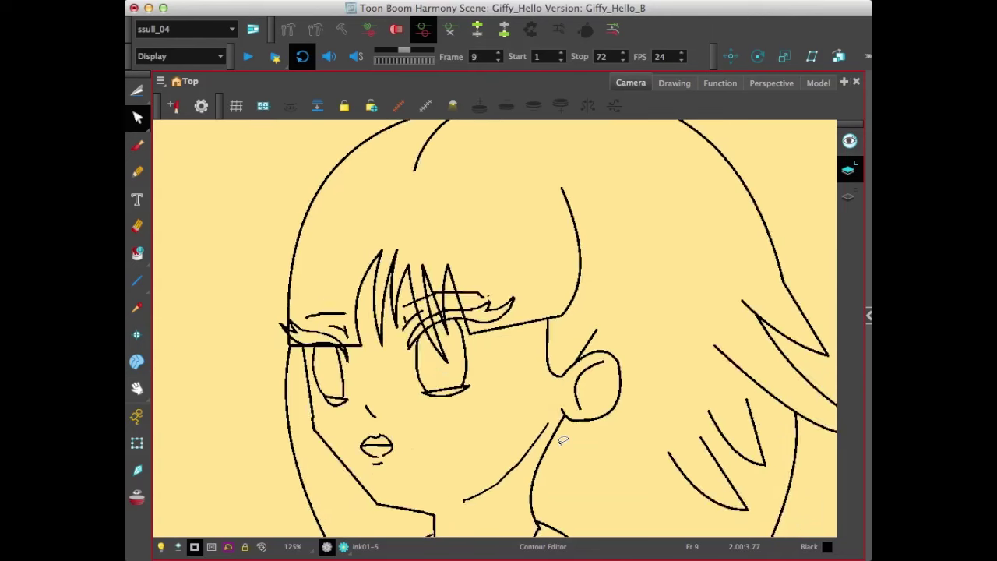
pyautogui.press('.')
pyautogui.press(',')
pyautogui.press('g')
pyautogui.press('f')
pyautogui.press('g')
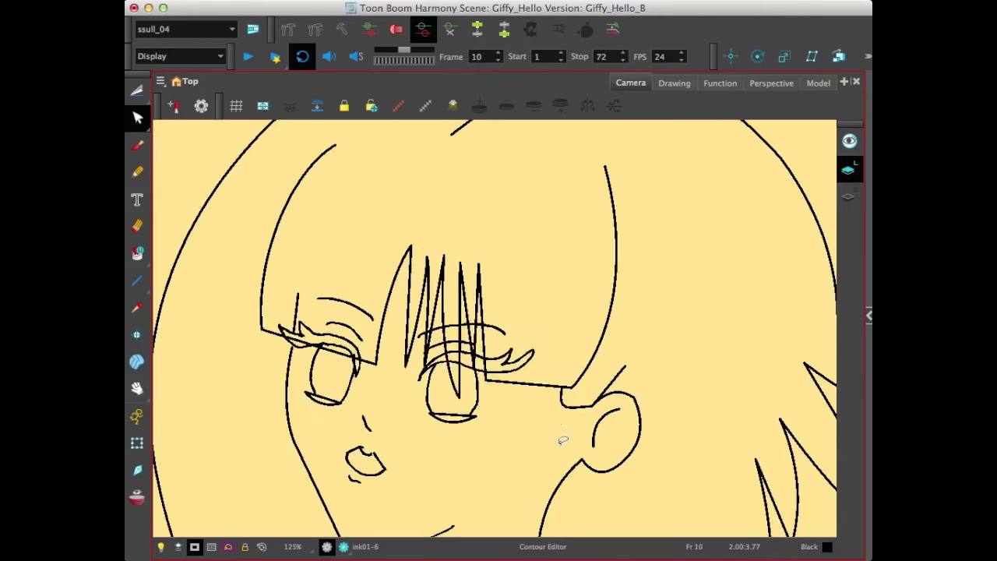
pyautogui.press('f')
pyautogui.press('g')
pyautogui.press('f')
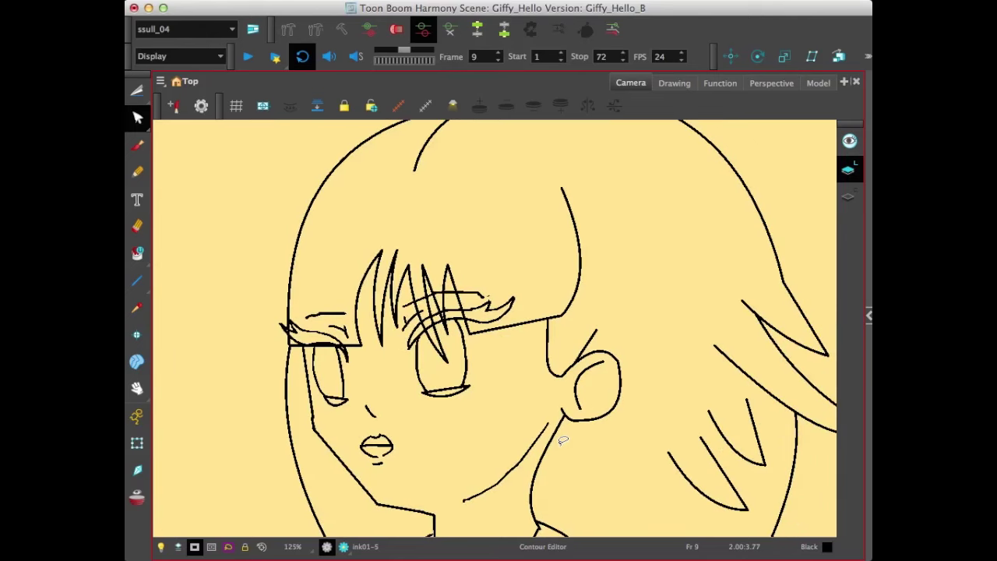
pyautogui.press('g')
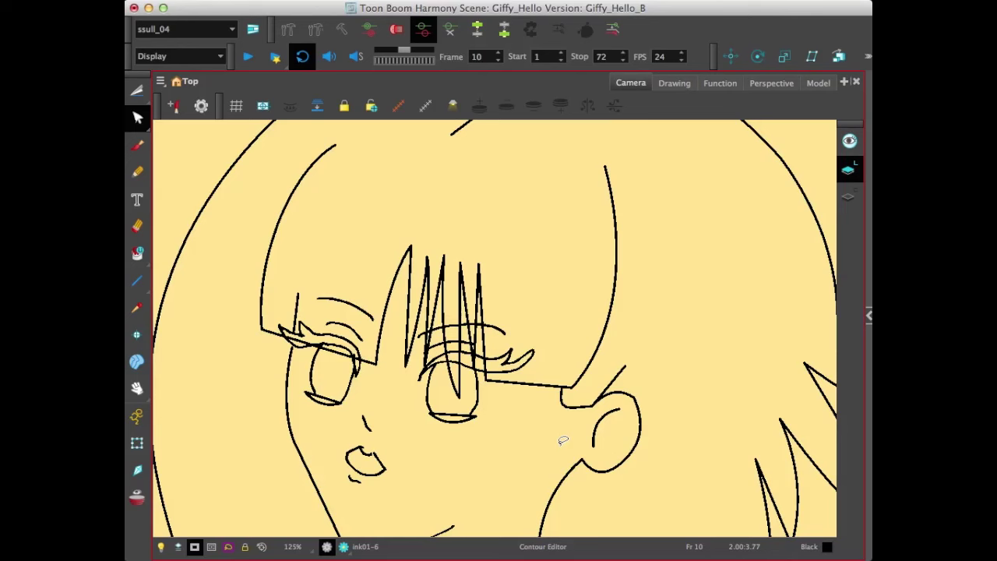
pyautogui.press('f')
pyautogui.press('g')
pyautogui.press('f')
pyautogui.press('g')
pyautogui.press('f')
pyautogui.press('g')
pyautogui.press('f')
pyautogui.press('g')
pyautogui.press('f')
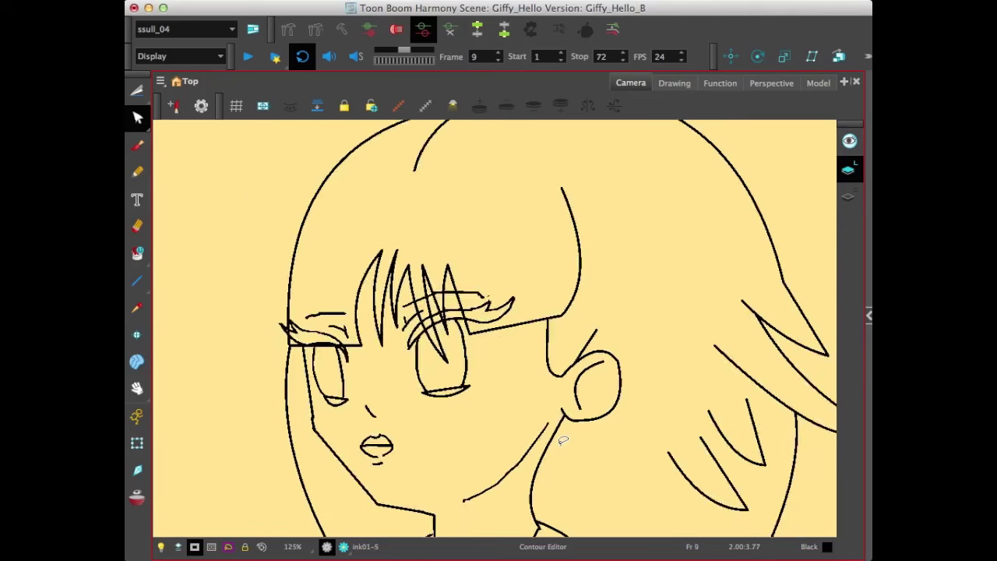
pyautogui.press('g')
pyautogui.press('f')
pyautogui.press('g')
pyautogui.press('f')
pyautogui.press('g')
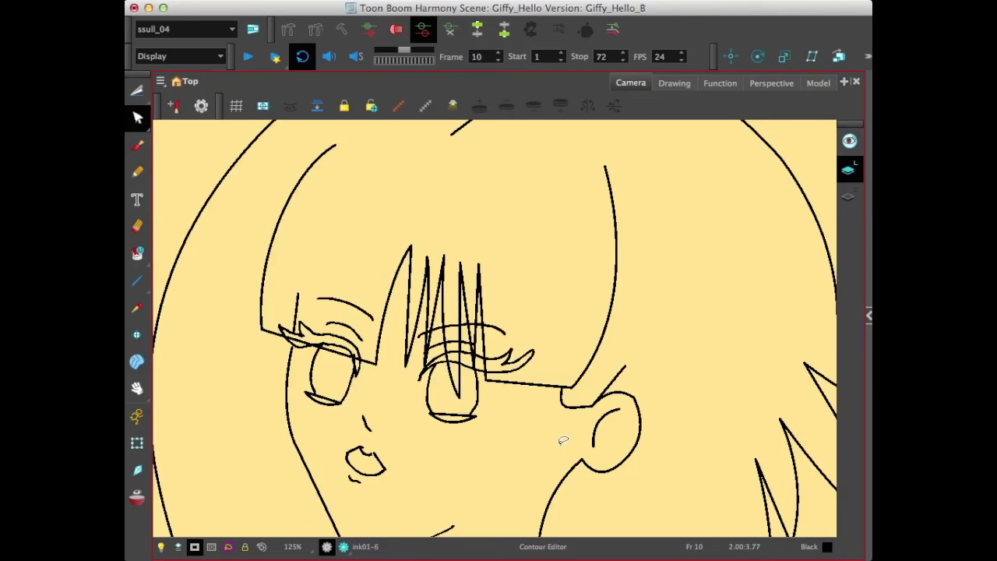
pyautogui.press('f')
pyautogui.press('g')
# Delete the short face outline segment above the far eye's lashes in frame 10
pyautogui.click(298, 305)
pyautogui.click(301, 383)
pyautogui.click(298, 310)
pyautogui.press('Delete')
pyautogui.click(298, 343)
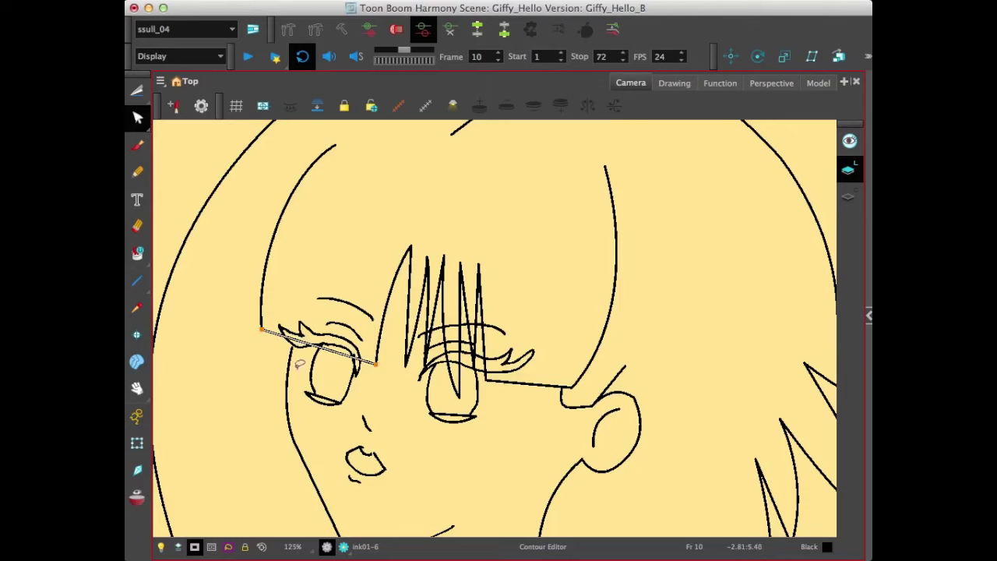
pyautogui.click(137, 119)
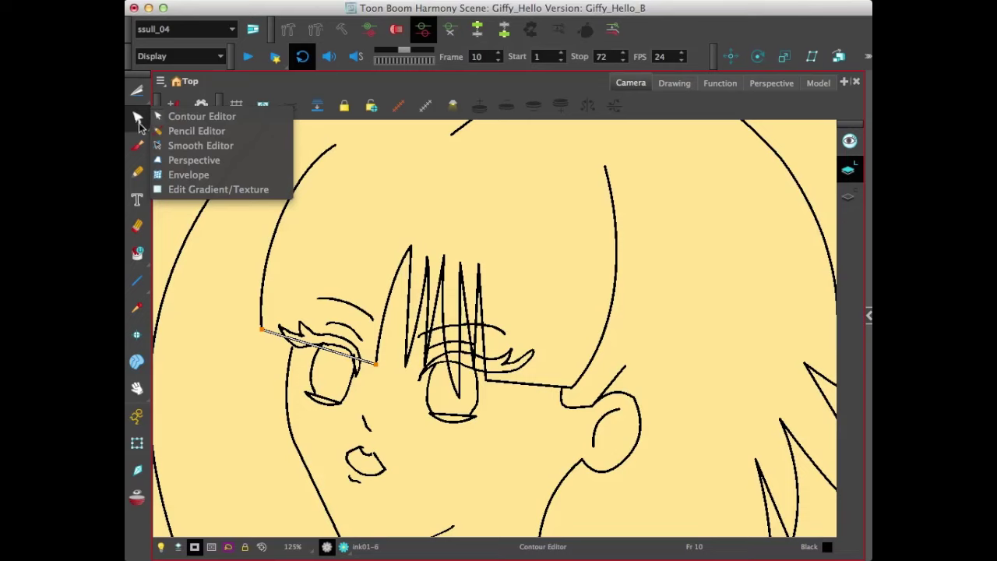
pyautogui.click(160, 130)
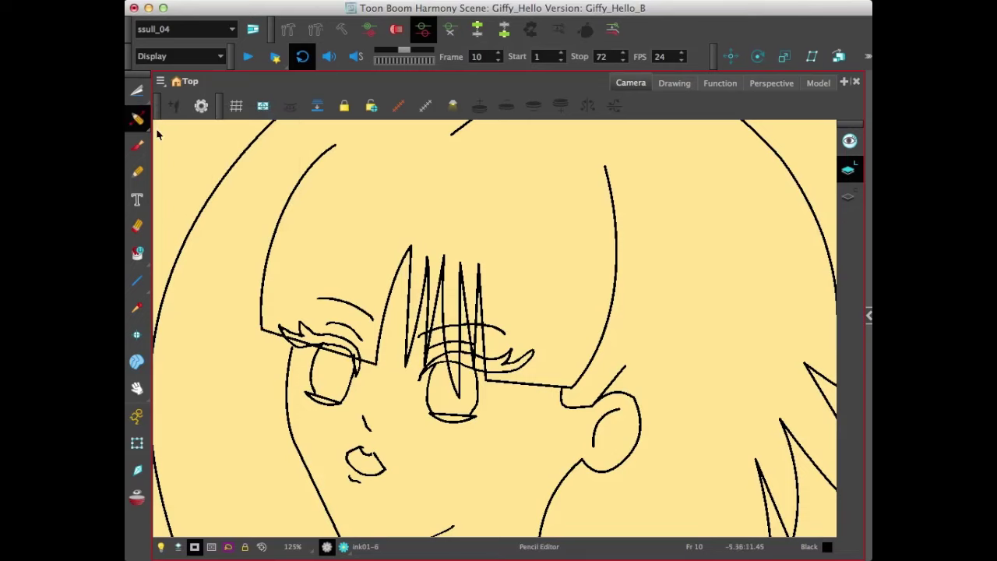
pyautogui.click(301, 343)
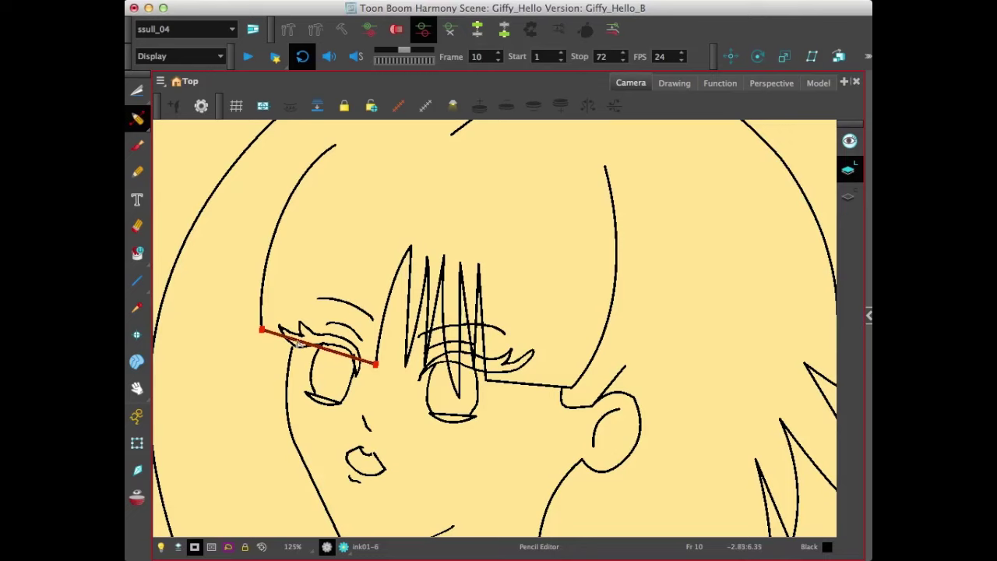
pyautogui.moveTo(297, 344); pyautogui.dragTo(302, 343)
pyautogui.click(292, 284)
pyautogui.click(138, 120)
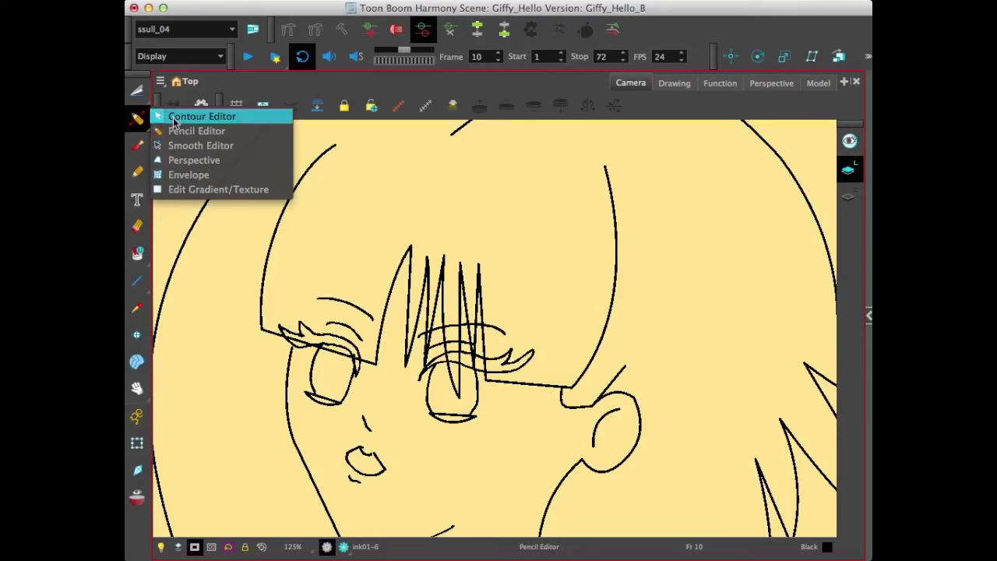
pyautogui.click(174, 121)
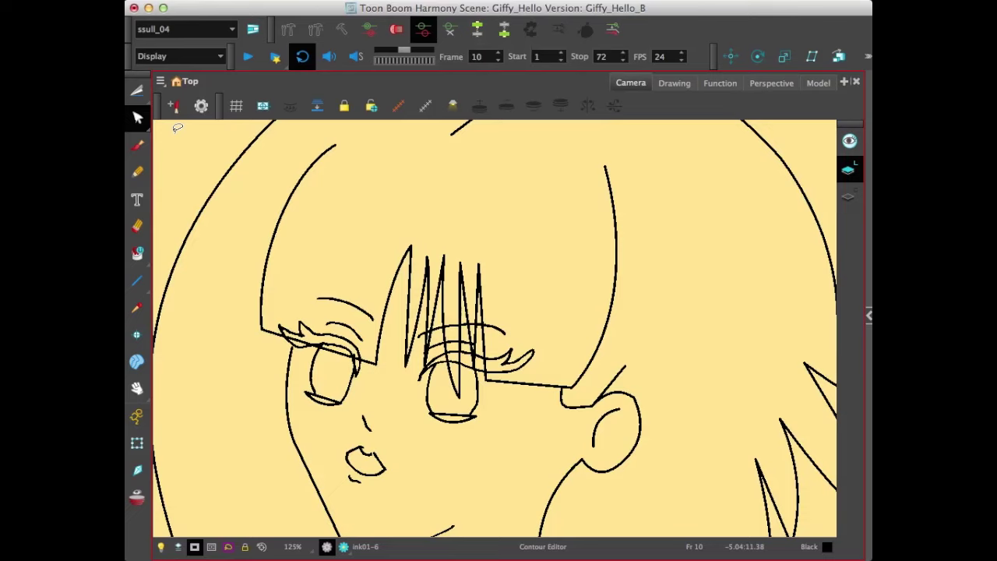
pyautogui.click(372, 455)
pyautogui.click(379, 456)
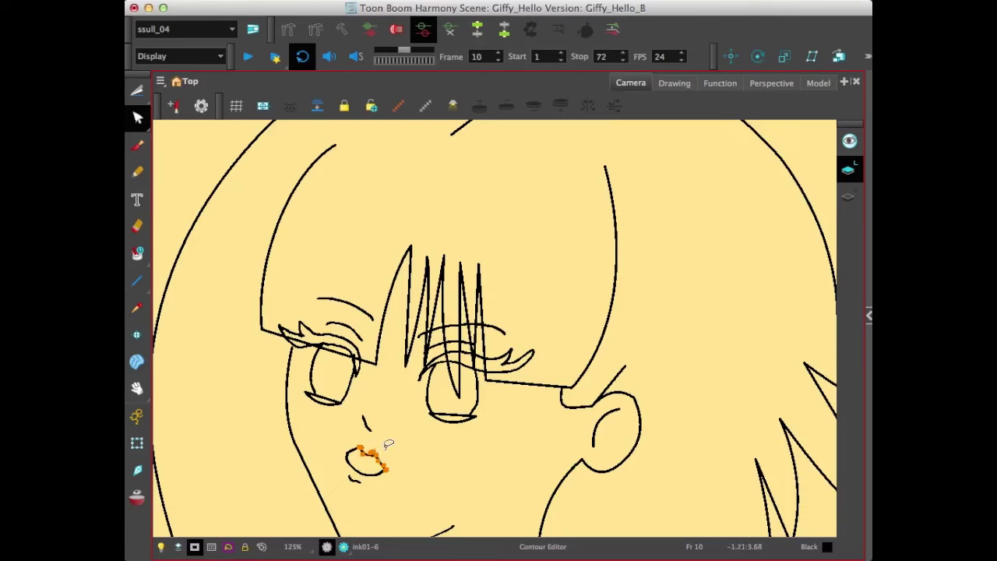
pyautogui.click(387, 443)
pyautogui.click(364, 450)
pyautogui.click(373, 434)
pyautogui.click(355, 482)
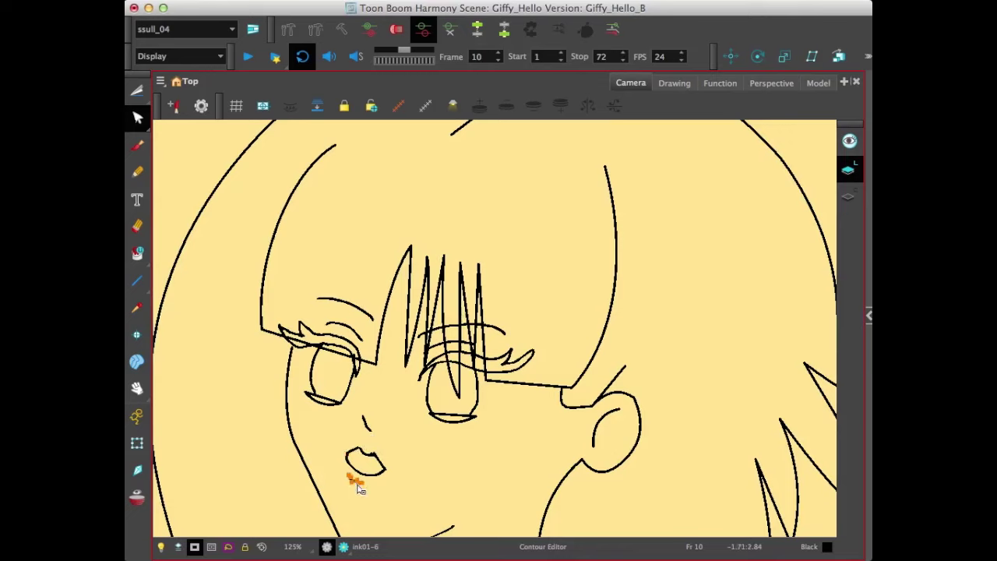
pyautogui.click(385, 481)
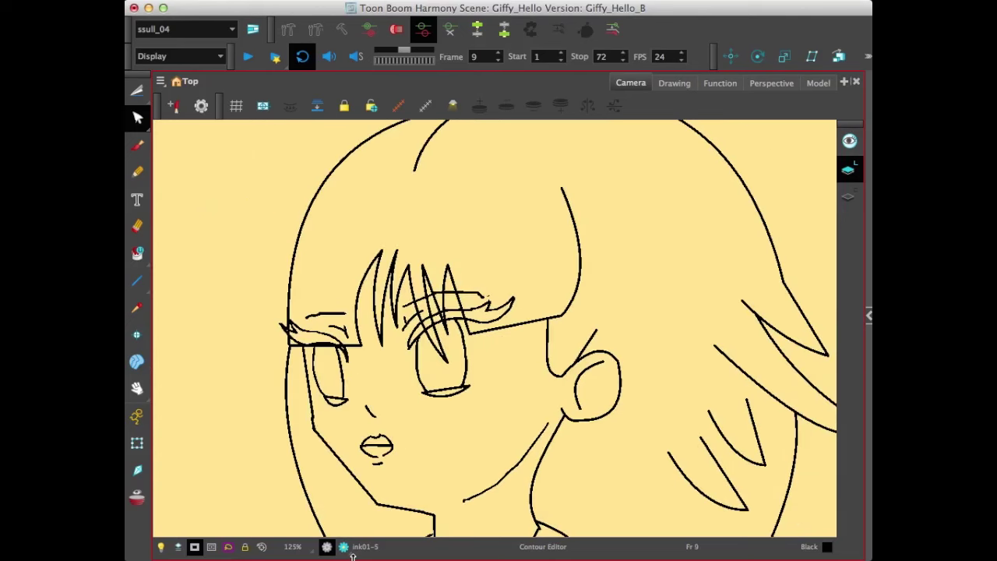
# Reshape the inner ear line in frame 10 by adjusting its lower end with the Contour Editor
pyautogui.press('.')
pyautogui.press('.')
pyautogui.press('.')
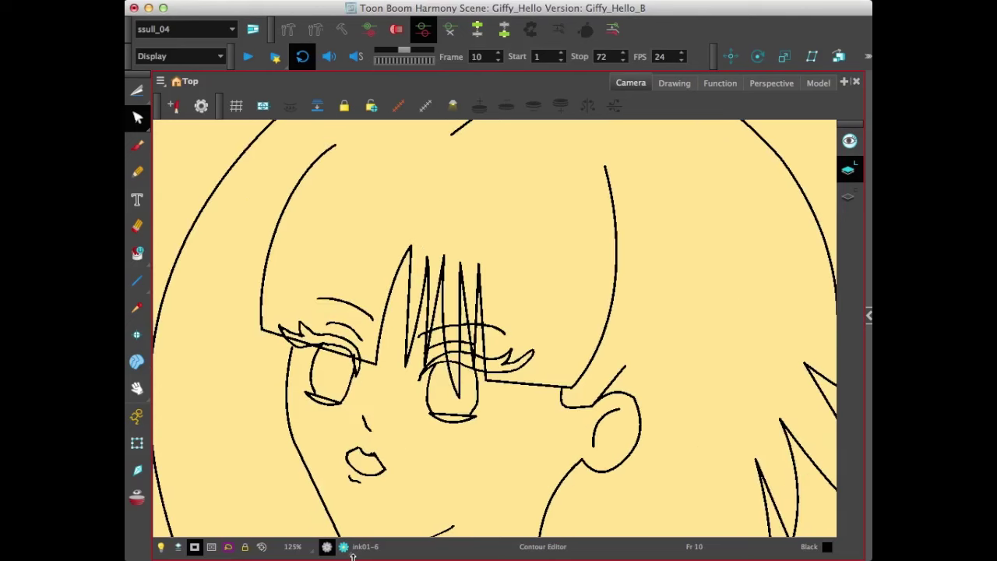
pyautogui.click(595, 439)
pyautogui.moveTo(594, 446)
pyautogui.mouseDown()
pyautogui.moveTo(598, 460)
pyautogui.moveTo(589, 427)
pyautogui.mouseUp()
# Flip between frames 9 and 10 to check the reshaped inner ear line against the previous pose
pyautogui.press(',')
pyautogui.press('.')
pyautogui.press(',')
pyautogui.press('.')
pyautogui.press(',')
pyautogui.press('.')
pyautogui.press(',')
pyautogui.press('.')
pyautogui.press(',')
pyautogui.press(',')
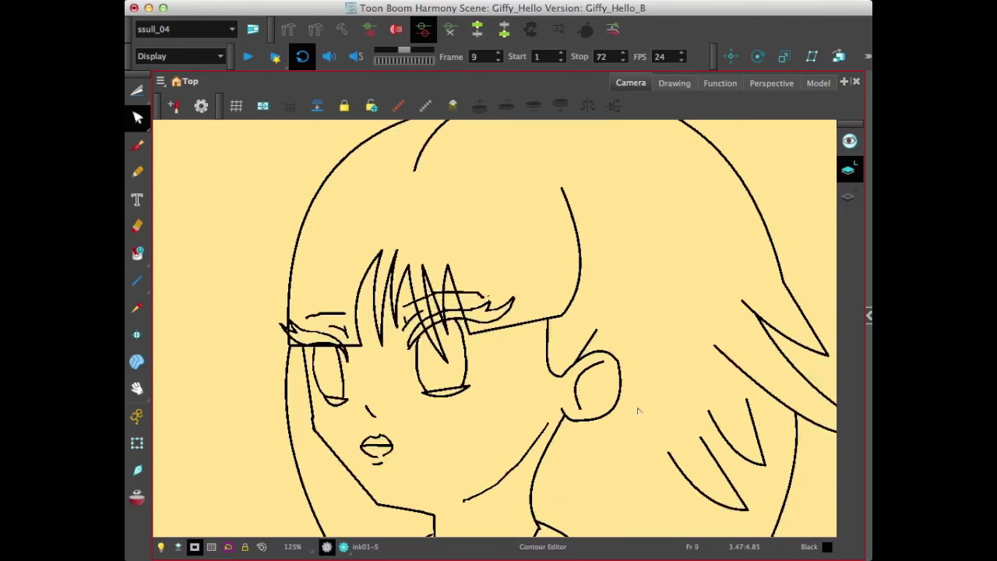
pyautogui.press('.')
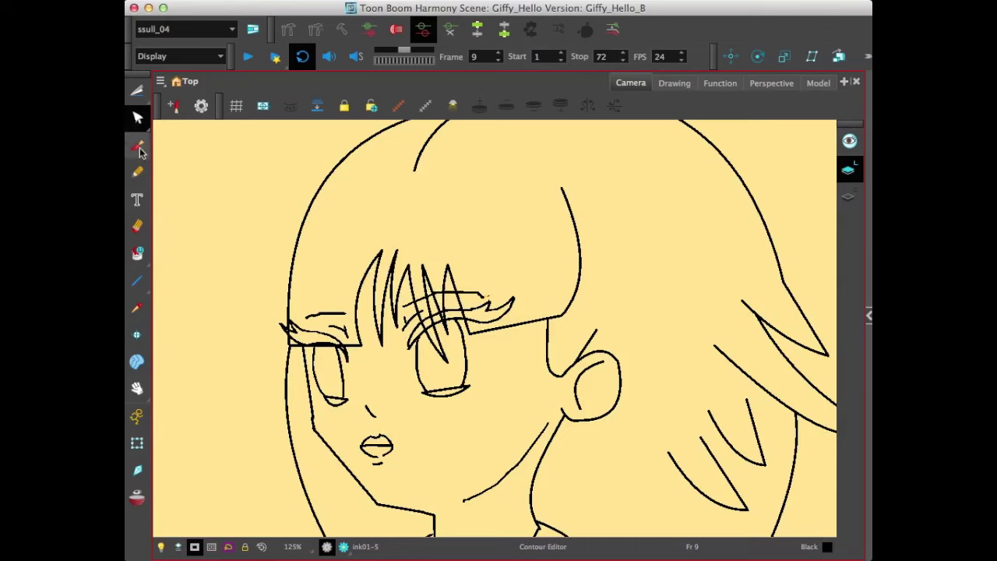
# Activate the Eraser and step back from frame 10 to frame 3 to examine the head drawings
pyautogui.click(147, 228)
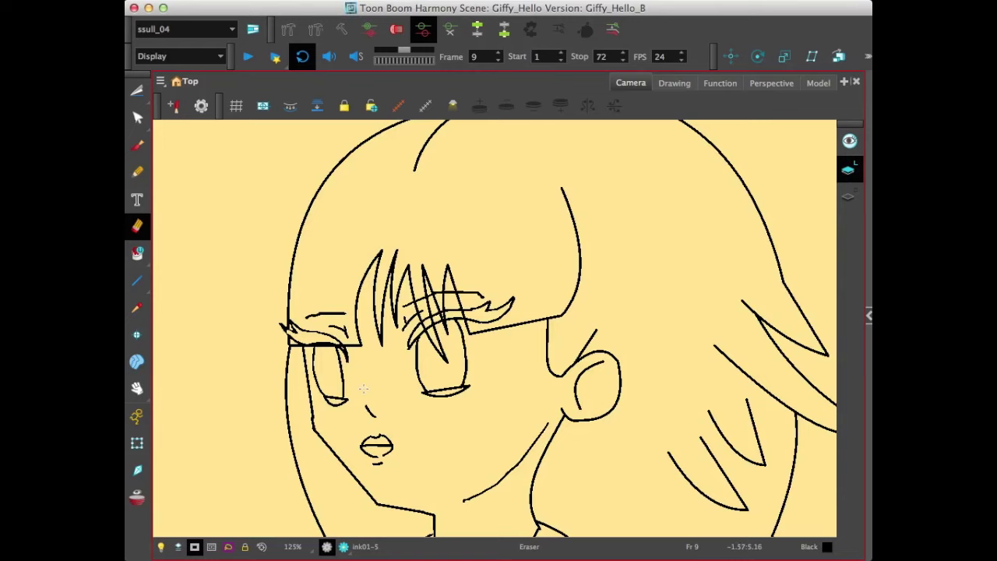
pyautogui.press('.')
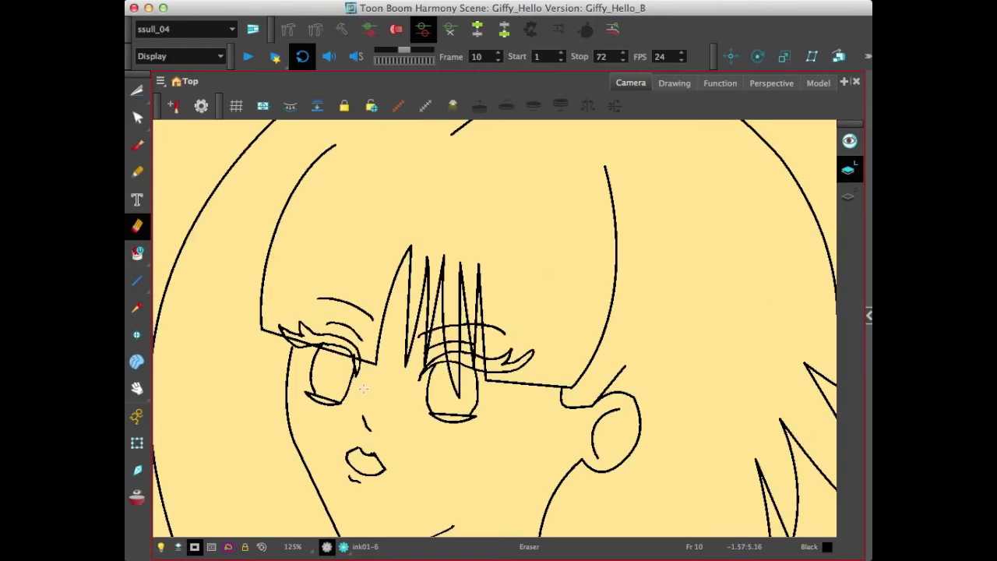
pyautogui.press(',')
pyautogui.press(',')
pyautogui.press(',')
pyautogui.press(',')
pyautogui.press(',')
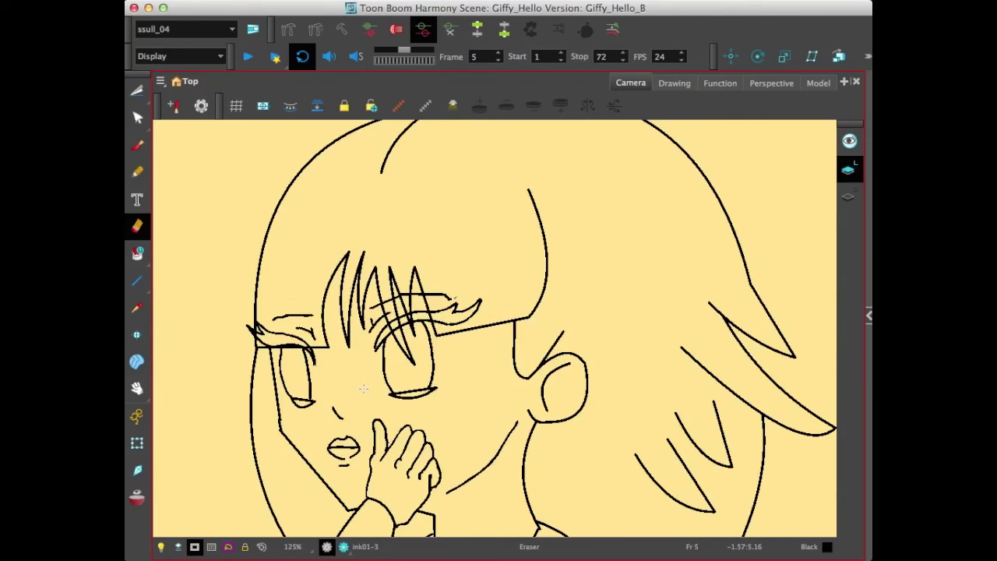
pyautogui.press('.')
pyautogui.press(',')
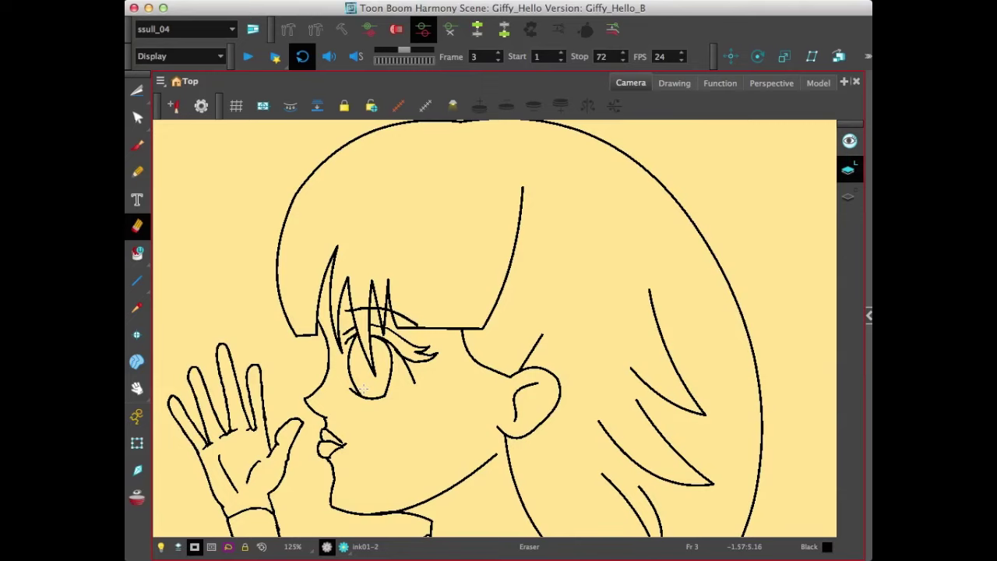
# Step through the inked head drawings between frames 3 and 10 to compare the eyes and fringe across the poses
pyautogui.press('.')
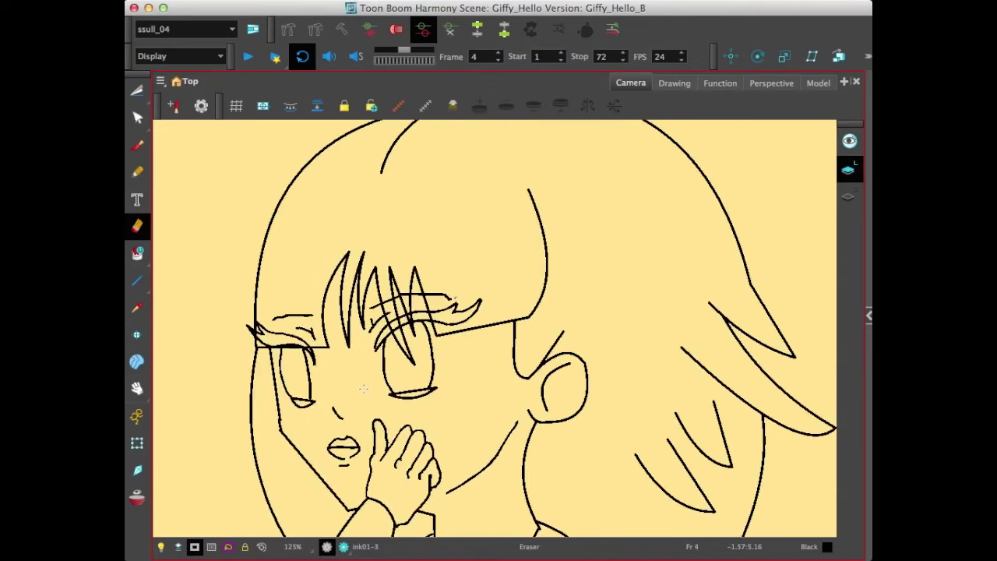
pyautogui.press('.')
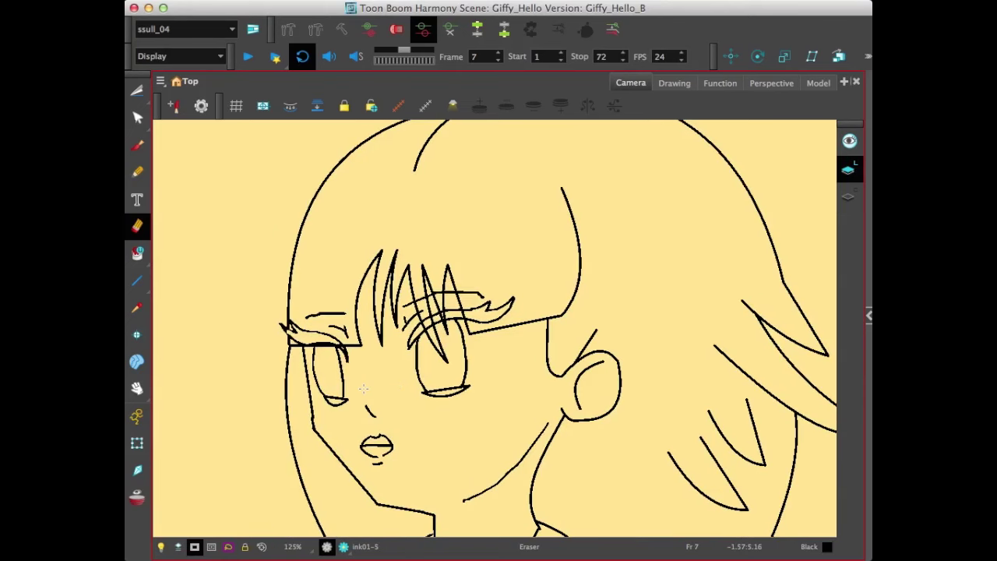
pyautogui.press('.')
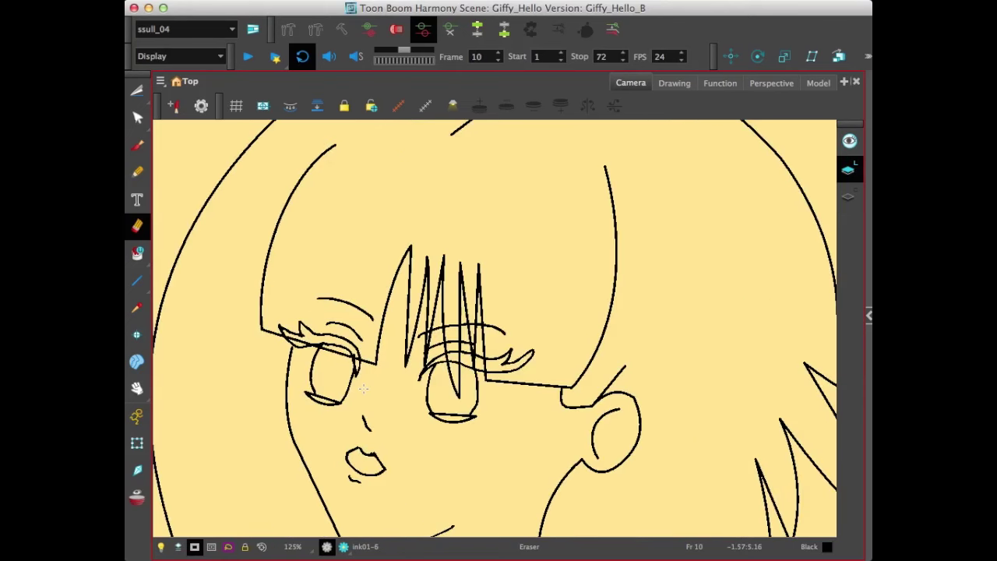
pyautogui.click(137, 145)
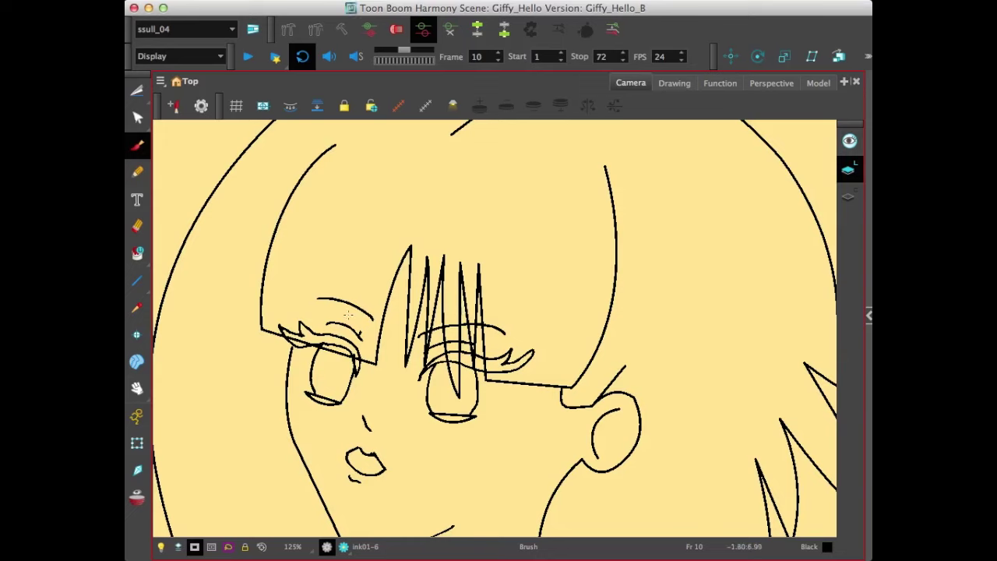
pyautogui.click(138, 226)
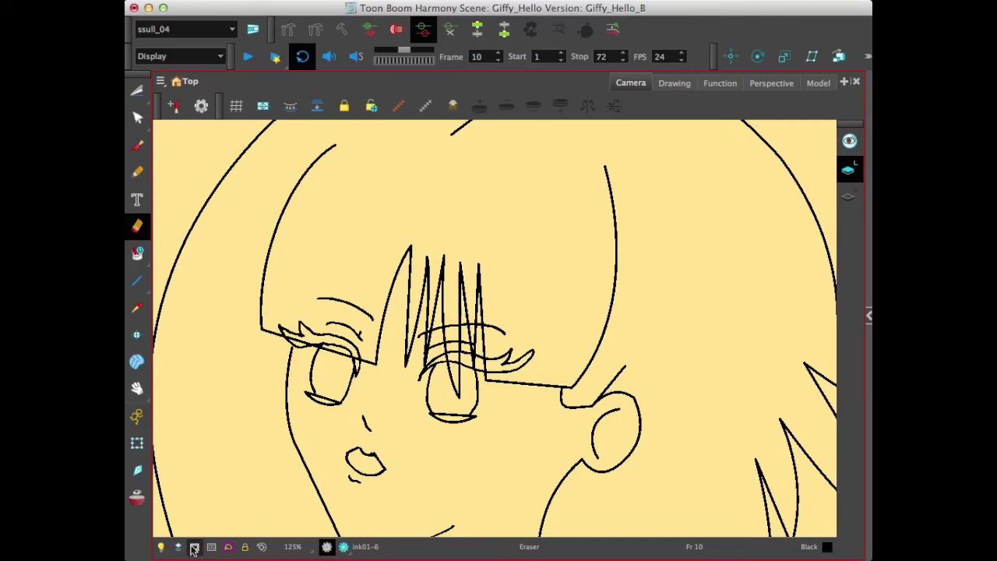
pyautogui.click(195, 547)
pyautogui.press(',')
pyautogui.press(',')
pyautogui.press(',')
pyautogui.press(',')
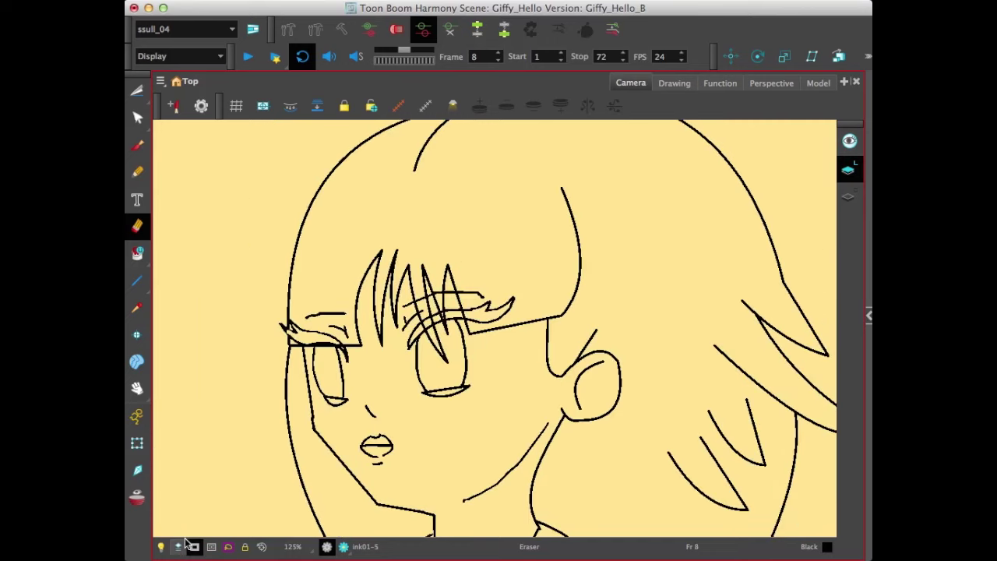
pyautogui.press(',')
pyautogui.press(',')
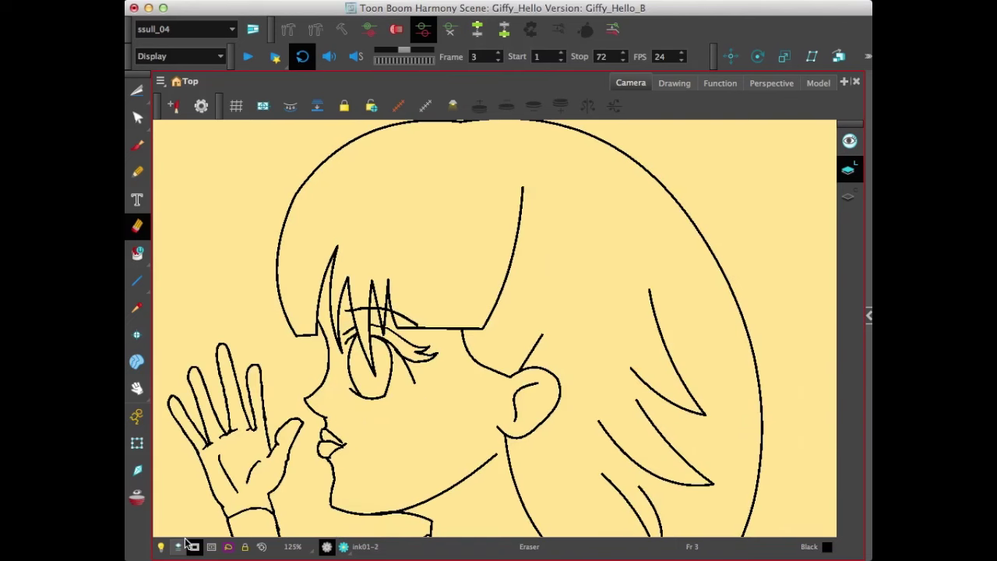
# Try erasing the near eye's brow and lash lines that extend beyond the fringe in frame 4
pyautogui.press('.')
pyautogui.press(',')
pyautogui.press('.')
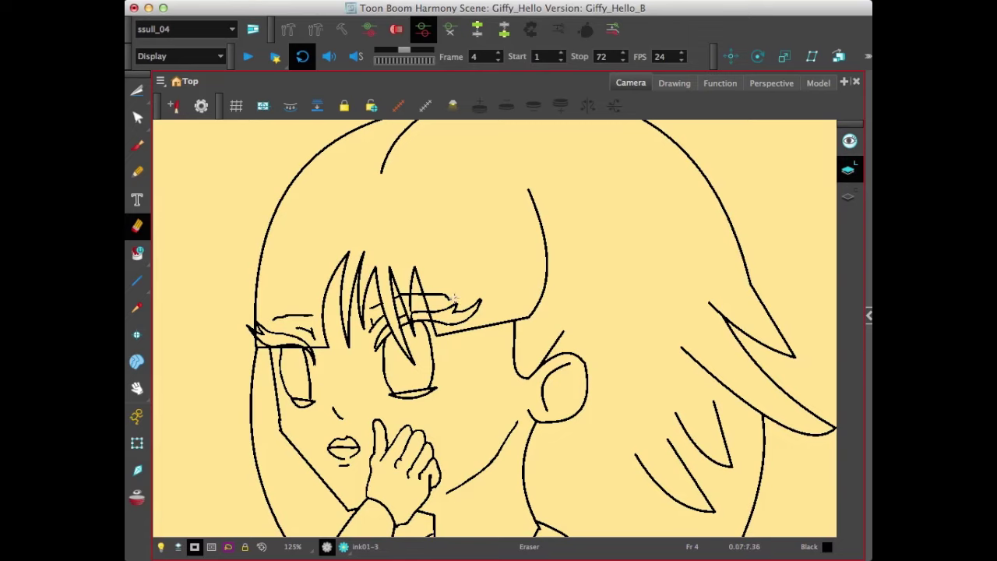
pyautogui.moveTo(430, 307)
pyautogui.mouseDown()
pyautogui.moveTo(436, 320)
pyautogui.moveTo(430, 294)
pyautogui.moveTo(454, 296)
pyautogui.mouseUp()
pyautogui.moveTo(449, 298); pyautogui.dragTo(437, 321)
pyautogui.moveTo(454, 324)
pyautogui.mouseDown()
pyautogui.moveTo(483, 296)
pyautogui.moveTo(472, 311)
pyautogui.moveTo(480, 312)
pyautogui.moveTo(456, 321)
pyautogui.mouseUp()
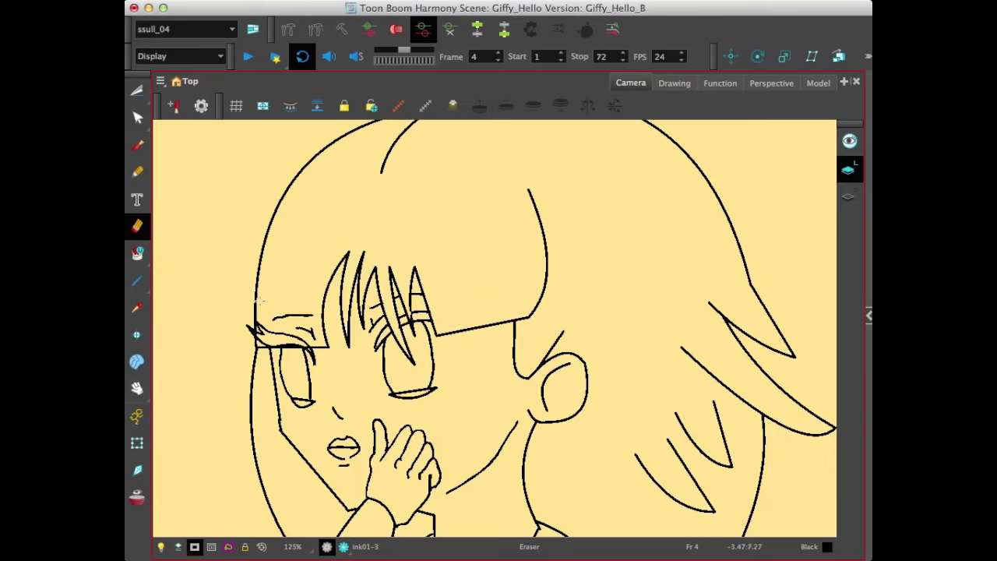
# Flip between frames 3 and 4 to judge the trimmed brow and lashes against the profile pose
pyautogui.press(',')
pyautogui.press(',')
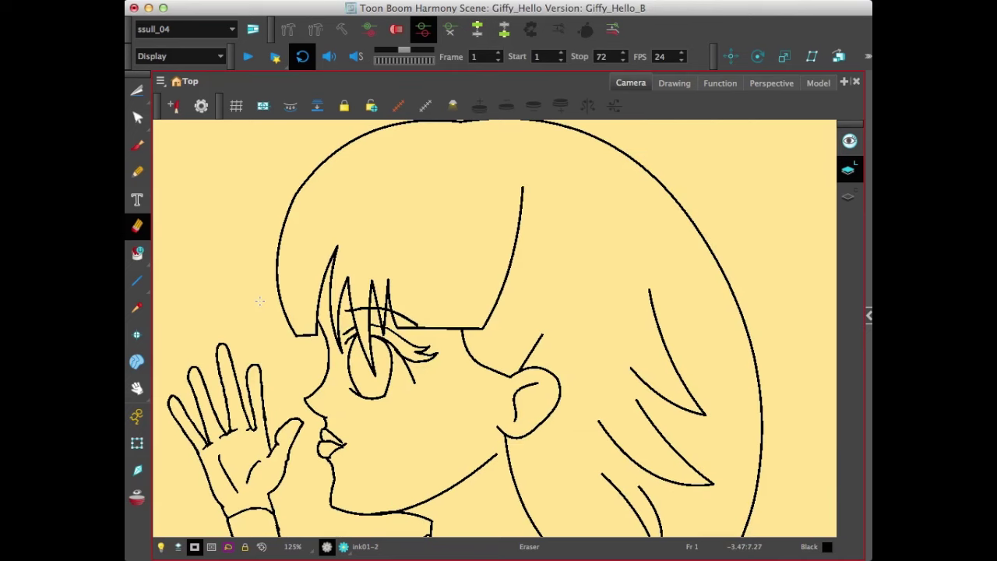
pyautogui.press('.')
pyautogui.press('.')
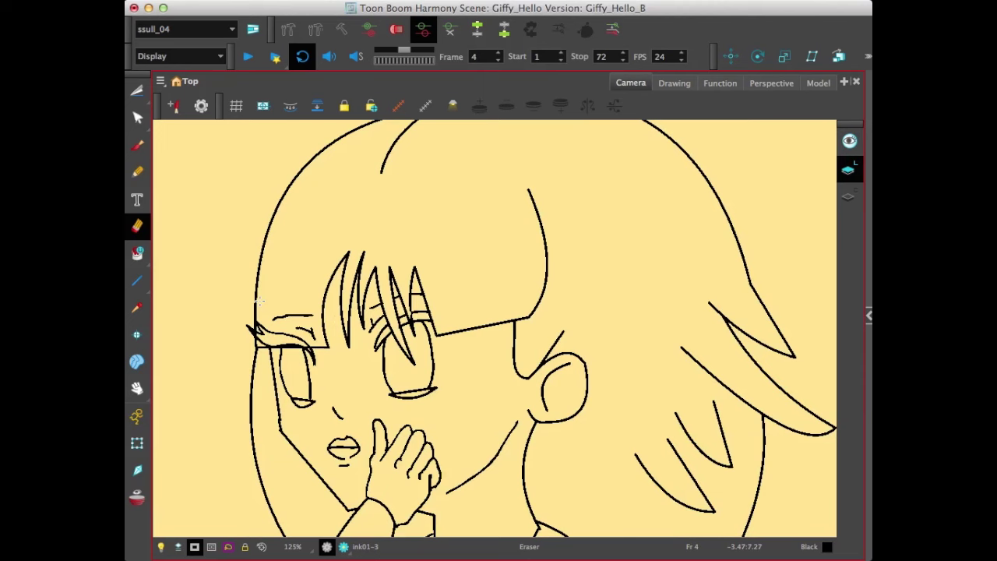
pyautogui.press(',')
pyautogui.press('.')
pyautogui.press(',')
pyautogui.press('.')
pyautogui.press(',')
pyautogui.press('.')
pyautogui.press(',')
pyautogui.press('.')
pyautogui.press(',')
pyautogui.press('.')
pyautogui.press(',')
pyautogui.press('.')
pyautogui.press(',')
pyautogui.press('.')
pyautogui.press(',')
pyautogui.press('.')
pyautogui.press(',')
pyautogui.press('.')
# Undo the brow and lash erasures on the near eye in frame 4 and reactivate the Eraser
pyautogui.press('super+z')
pyautogui.press('super+z')
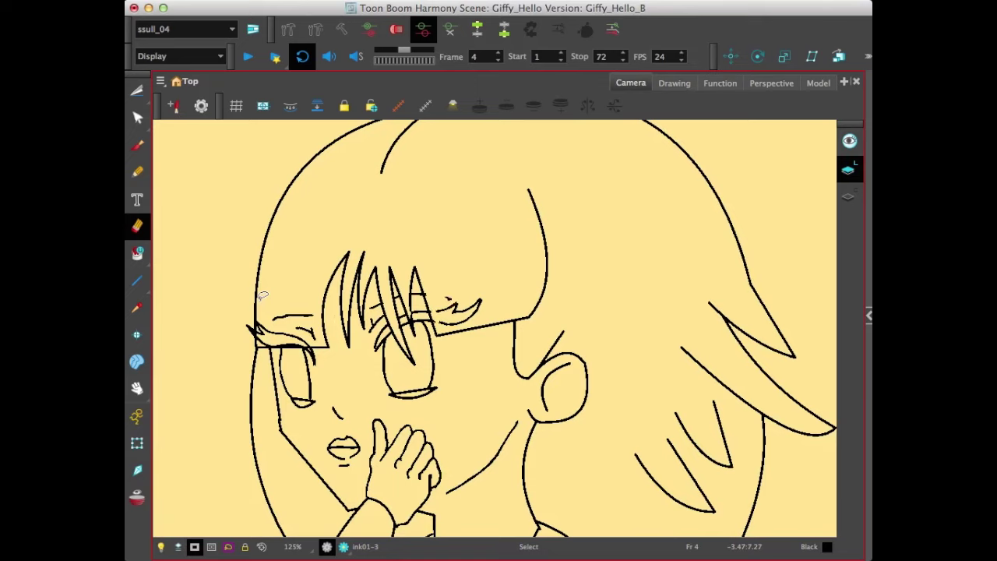
pyautogui.press('super+z')
pyautogui.hotkey('alt', 'e')
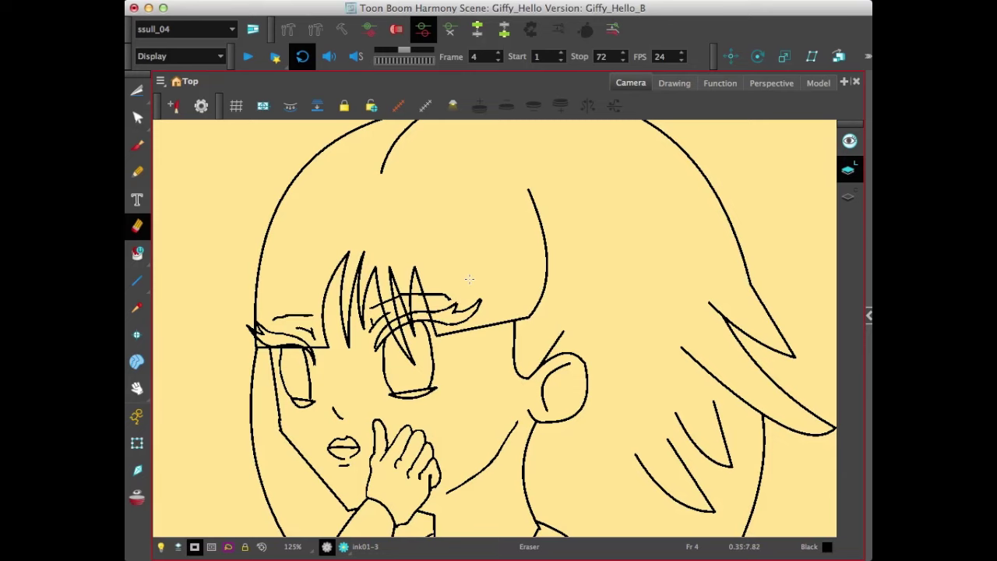
# Switch to the Brush and flip between frames 3 and 4 to examine the eye lines across the head turn
pyautogui.press(',')
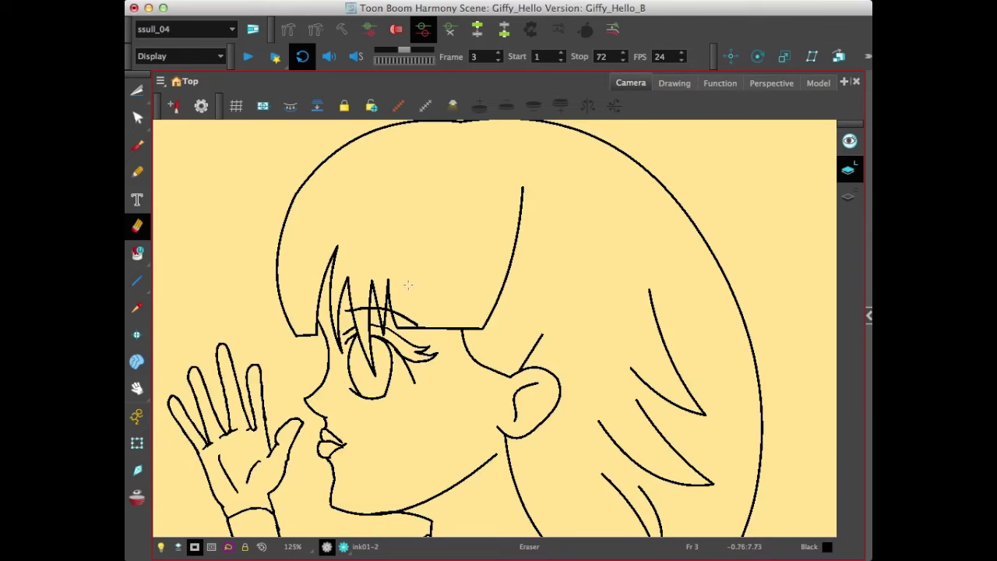
pyautogui.hotkey('alt', 'b')
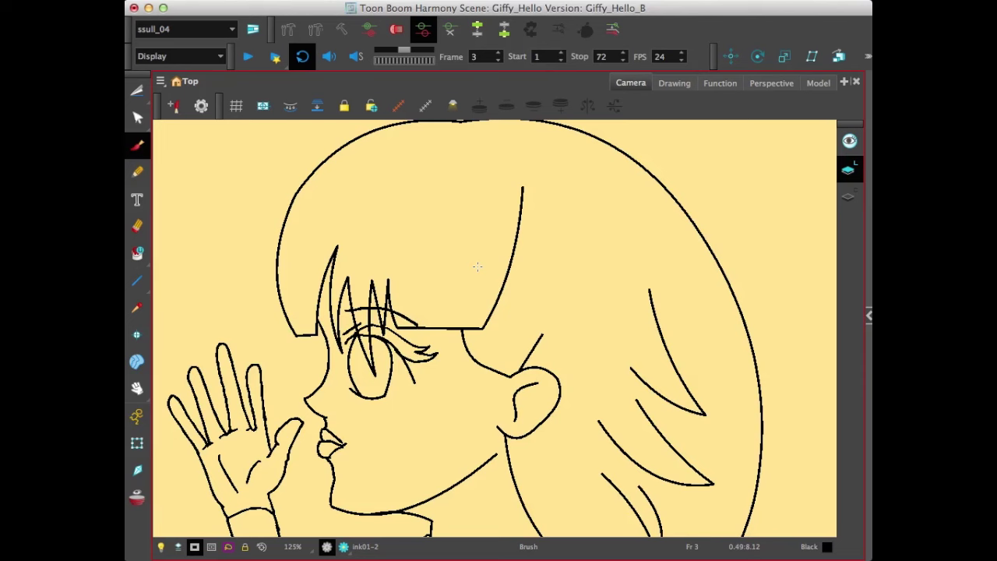
pyautogui.press('.')
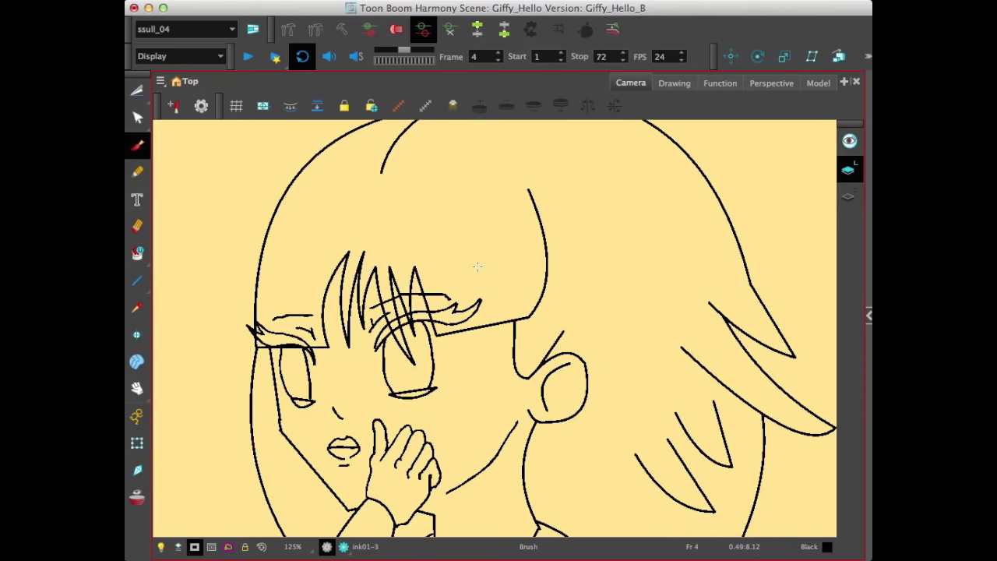
pyautogui.press(',')
pyautogui.press('.')
pyautogui.press(',')
pyautogui.press('.')
pyautogui.press(',')
pyautogui.press('.')
pyautogui.press(',')
pyautogui.press('.')
# Flip back and forth through the head drawings from frame 4 to frame 10 to check the facial motion
pyautogui.press('.')
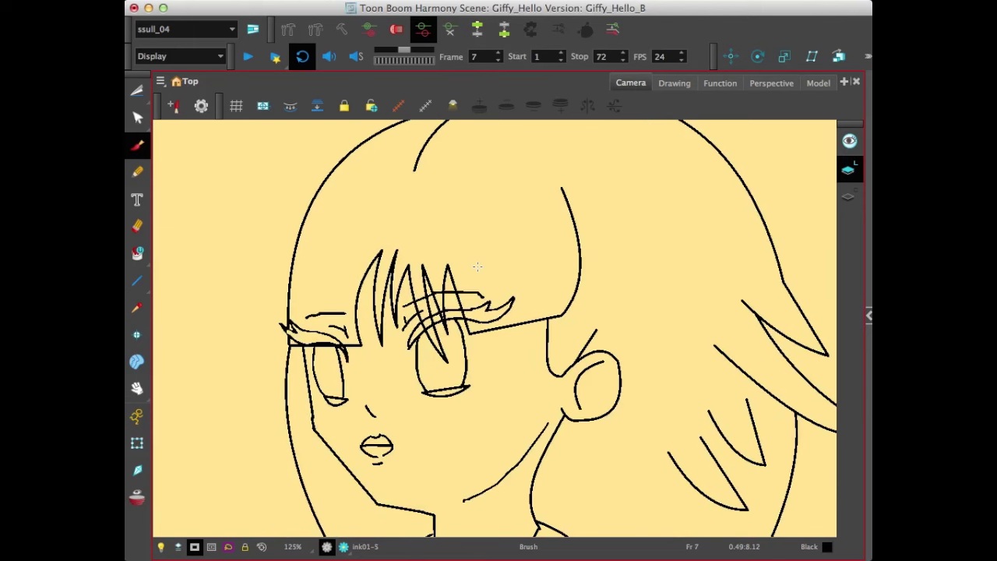
pyautogui.press(',')
pyautogui.press('.')
pyautogui.press(',')
pyautogui.press('.')
pyautogui.press(',')
pyautogui.press('.')
pyautogui.press(',')
pyautogui.press(',')
pyautogui.press('.')
pyautogui.press('.')
pyautogui.press('.')
pyautogui.press('.')
pyautogui.press(',')
pyautogui.press(',')
pyautogui.press('.')
pyautogui.press(',')
pyautogui.press('.')
pyautogui.press(',')
pyautogui.press('.')
pyautogui.press('.')
pyautogui.press('.')
pyautogui.press('.')
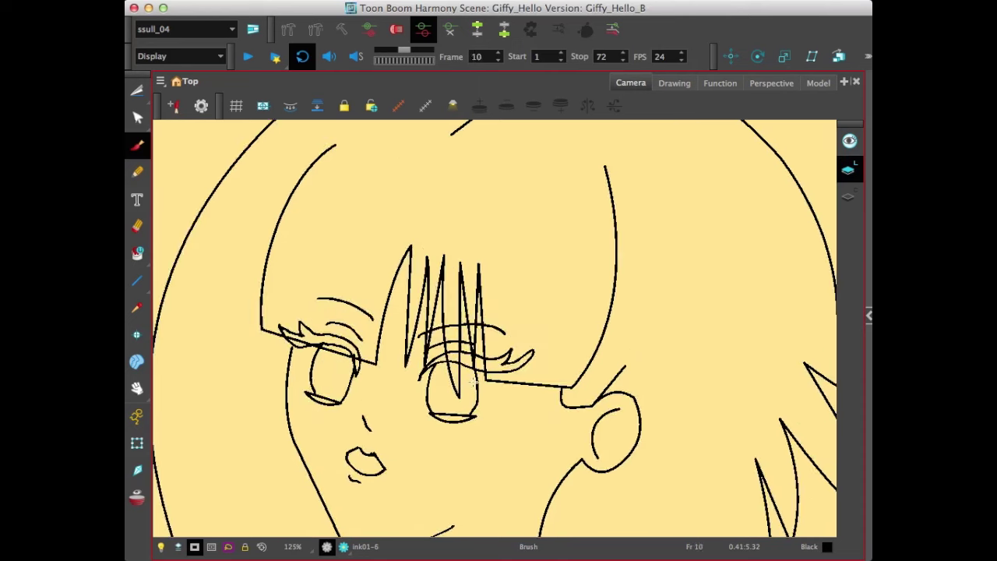
# Compare frames 9 and 10, and draw a curved line between the lips in frame 10 with the Brush
pyautogui.press(',')
pyautogui.press('.')
pyautogui.press(',')
pyautogui.press('.')
pyautogui.press(',')
pyautogui.press('.')
pyautogui.press(',')
pyautogui.press('.')
pyautogui.moveTo(356, 459); pyautogui.dragTo(385, 470)
# Flip between frames 9 and 10 to check the new lip line against the previous mouth
pyautogui.press(',')
pyautogui.press('.')
pyautogui.press(',')
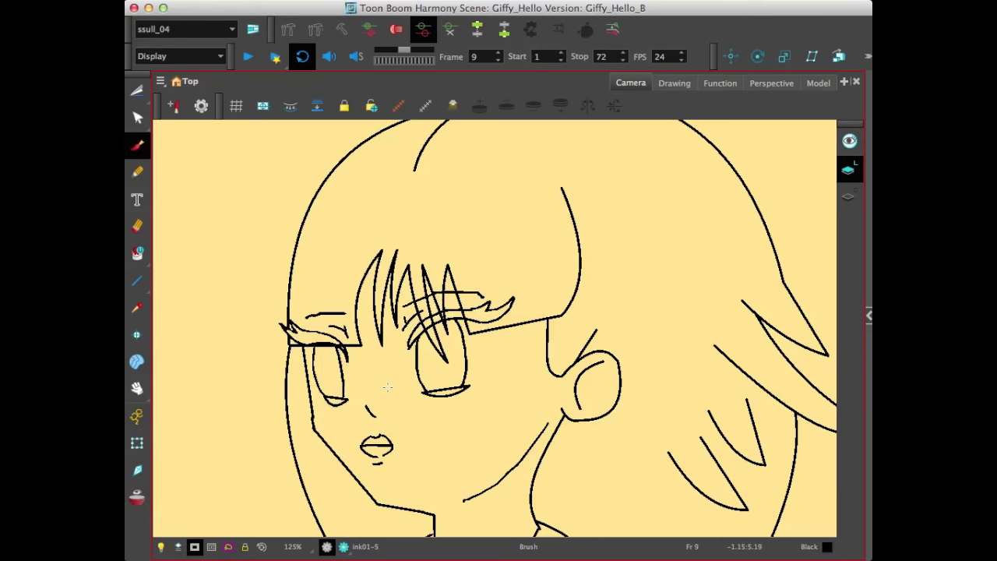
pyautogui.press('.')
pyautogui.press(',')
pyautogui.press('.')
pyautogui.press(',')
pyautogui.press('.')
pyautogui.press('.')
# Step back through the head drawings to frame 3 and compare the mouth in frames 3 and 4
pyautogui.press(',')
pyautogui.press(',')
pyautogui.press(',')
pyautogui.press(',')
pyautogui.press(',')
pyautogui.press('.')
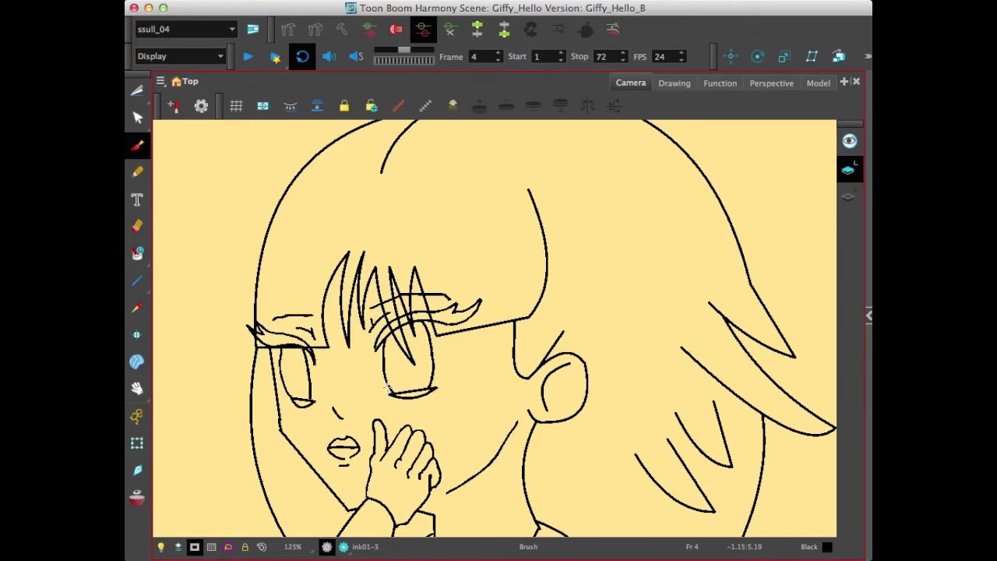
pyautogui.press(',')
pyautogui.press('.')
pyautogui.press(',')
pyautogui.press(',')
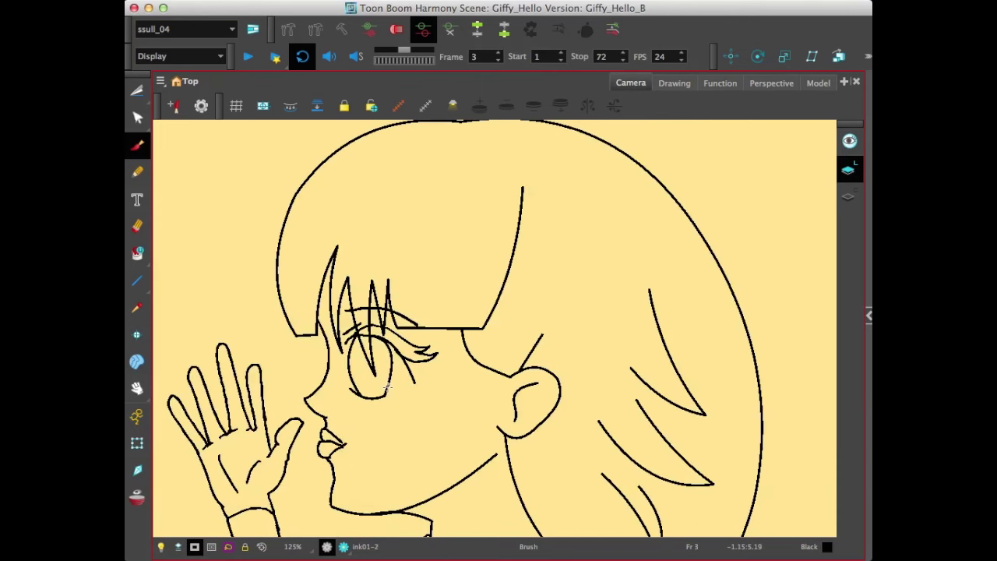
# Step forward from frame 3 to frame 13 with the Brush active to review the inked faces up to the rough sketch
pyautogui.hotkey('alt', 'e')
pyautogui.hotkey('alt', 'b')
pyautogui.press('.')
pyautogui.press('.')
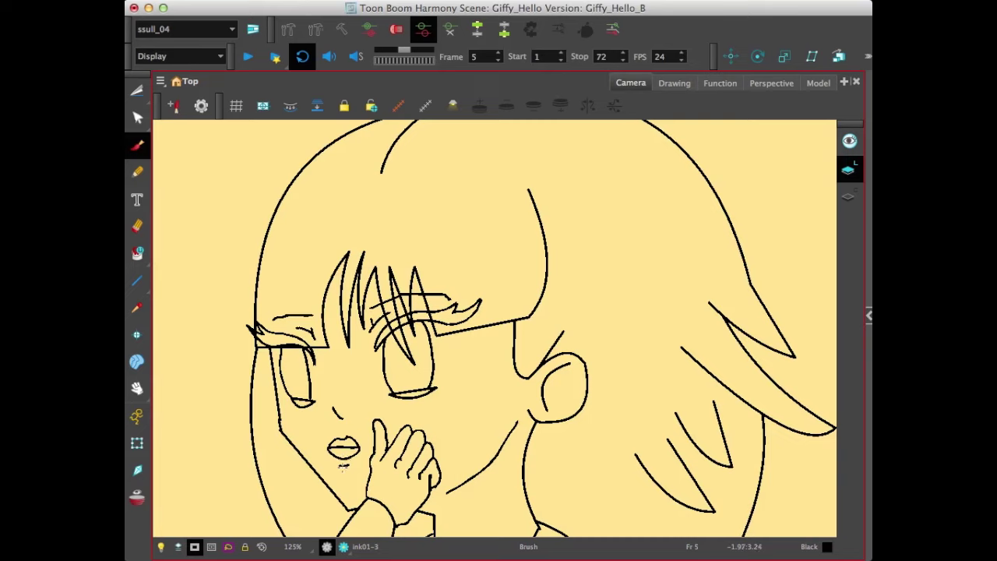
pyautogui.press('.')
pyautogui.press('.')
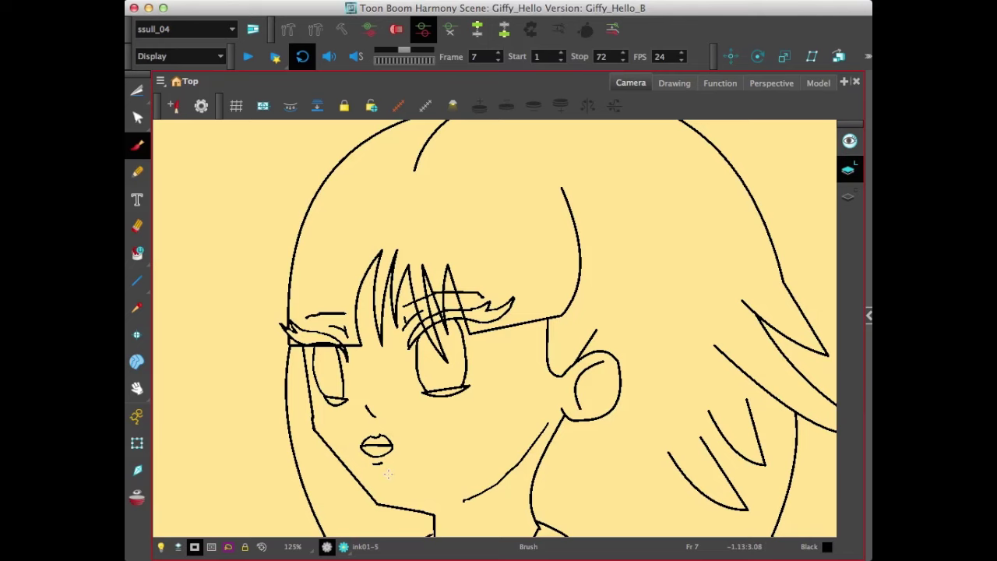
pyautogui.press('.')
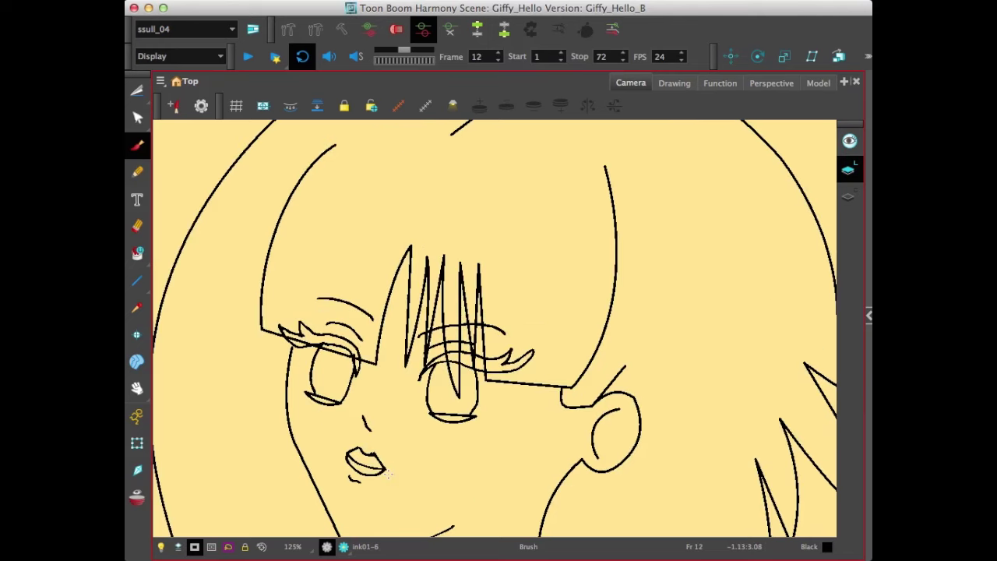
pyautogui.press('.')
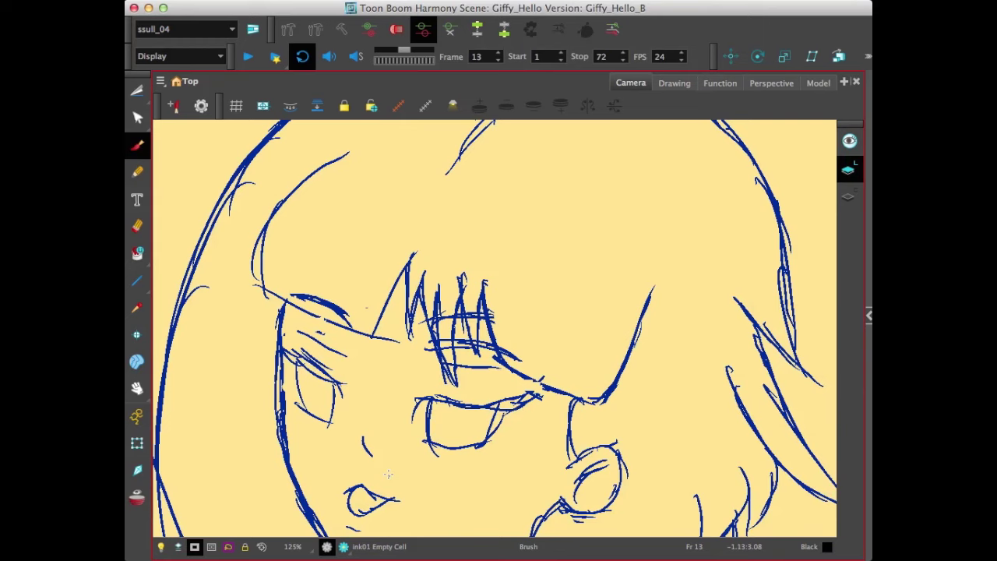
# Reset the view to show the whole figure, return to frame 1 and play the animation to review its motion
pyautogui.click(262, 548)
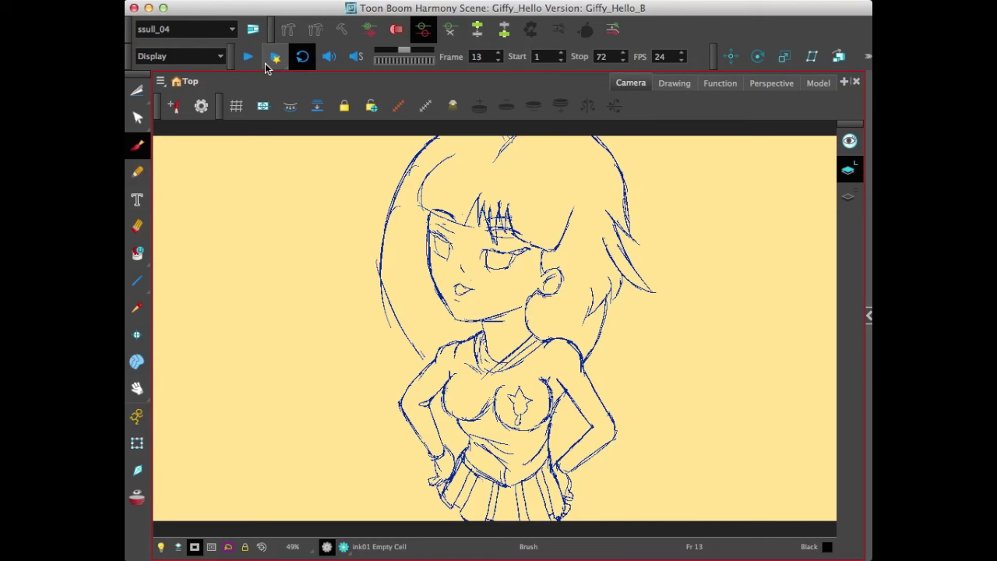
pyautogui.press(',')
pyautogui.press(',')
pyautogui.press(',')
pyautogui.press(',')
pyautogui.press(',')
pyautogui.press(',')
pyautogui.press(',')
pyautogui.press(',')
pyautogui.press(',')
pyautogui.press(',')
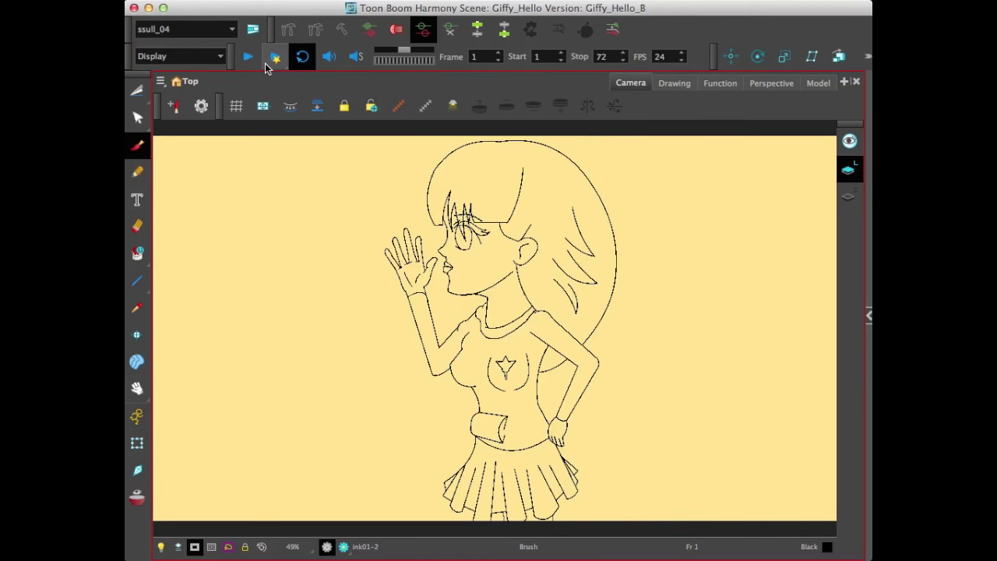
pyautogui.click(240, 59)
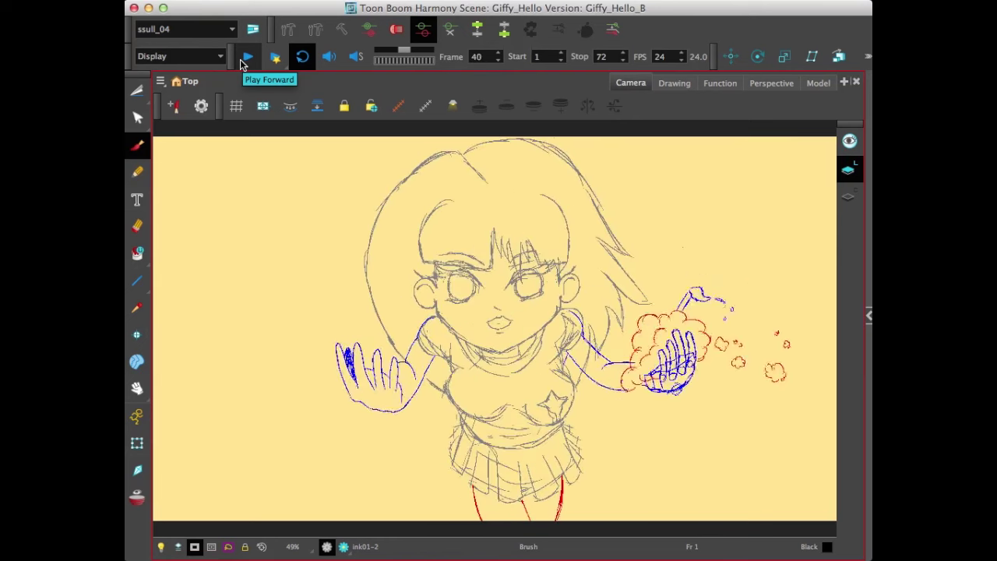
pyautogui.click(246, 61)
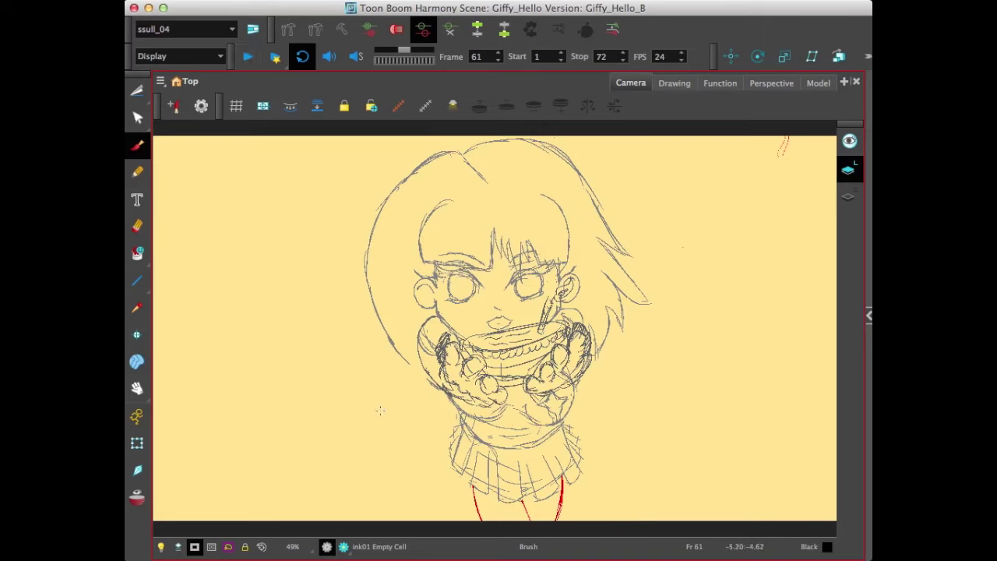